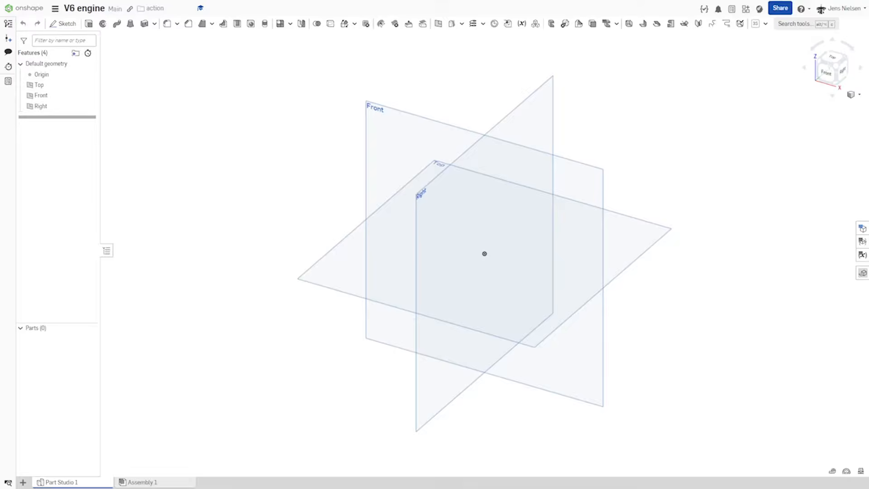
Step: Start a sketch on the Right plane, view it straight on and hide the default planes
key("s")
left_click(169, 341)
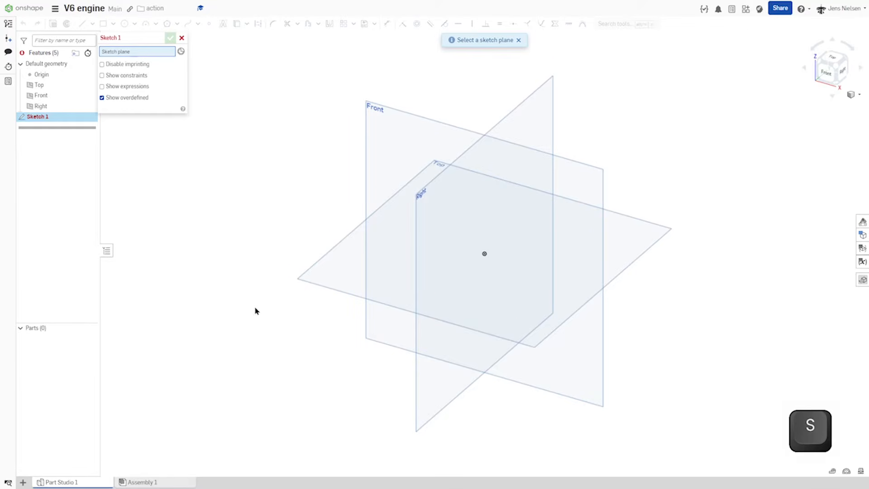
left_click(518, 119)
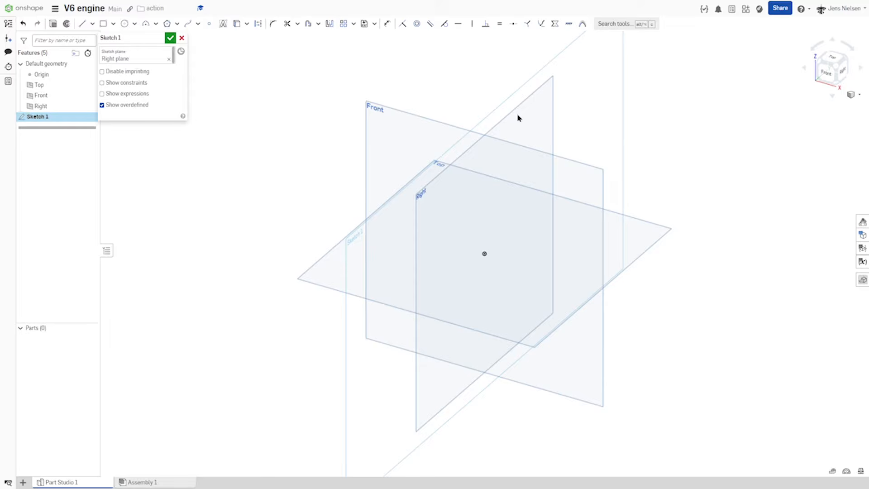
key("n")
key("p")
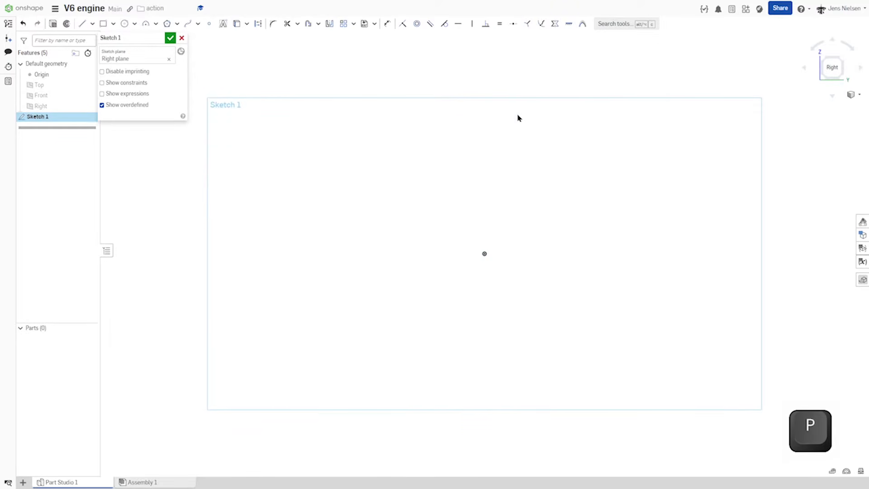
Step: Sketch a circle centred on the origin with a diameter of 48 mm
key("c")
left_click(485, 253)
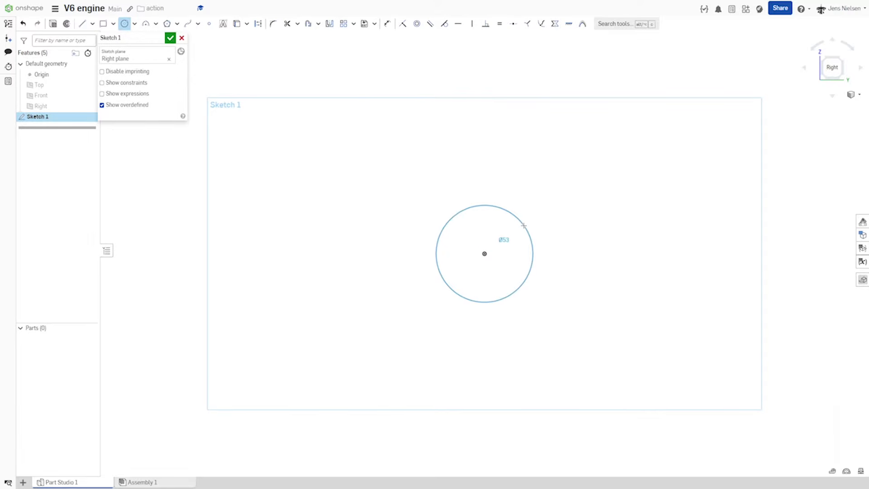
left_click(524, 225)
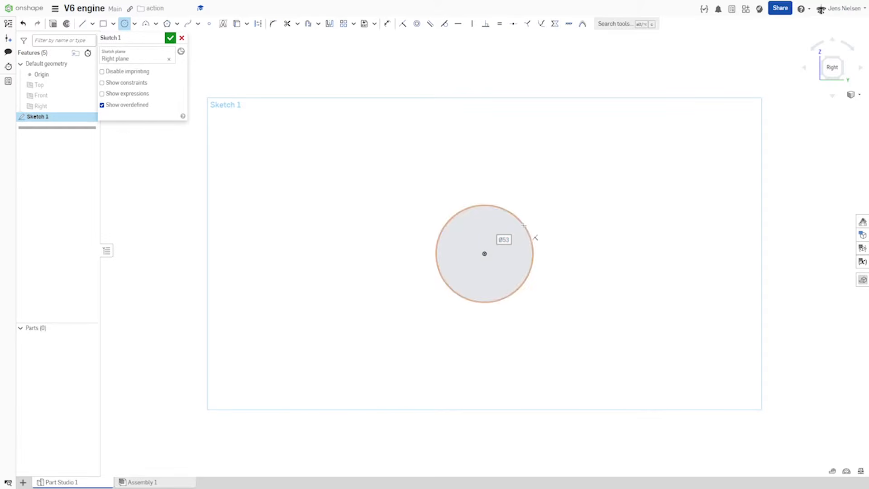
type("48")
key("Return")
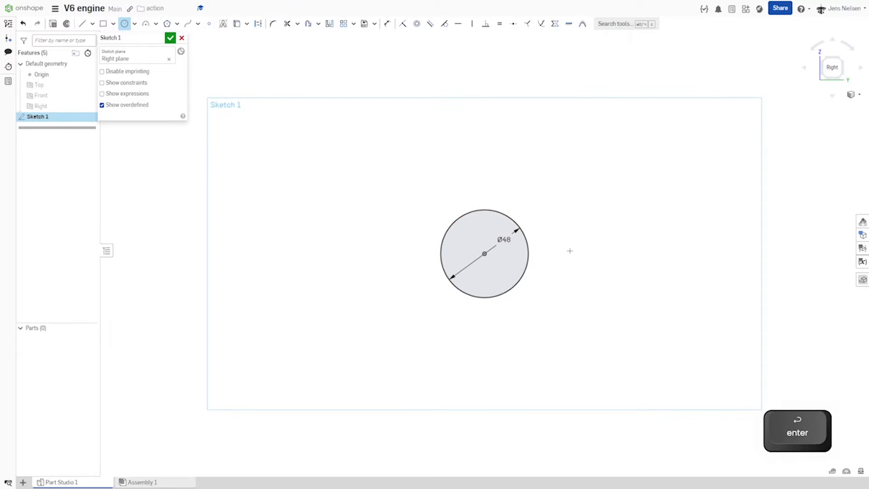
key("Escape")
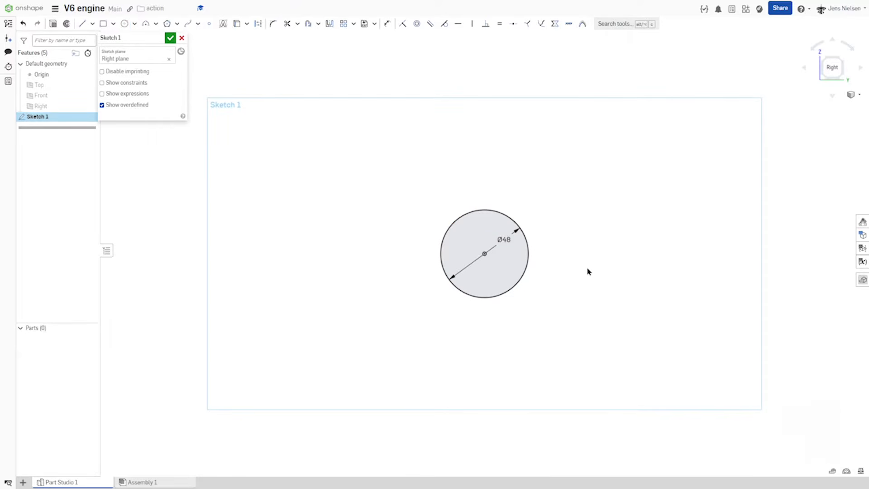
Step: Turn the 48 mm circle into construction geometry and offset it outward by 8 mm as a solid circle
left_click(528, 267)
key("q")
key("o")
left_click(527, 264)
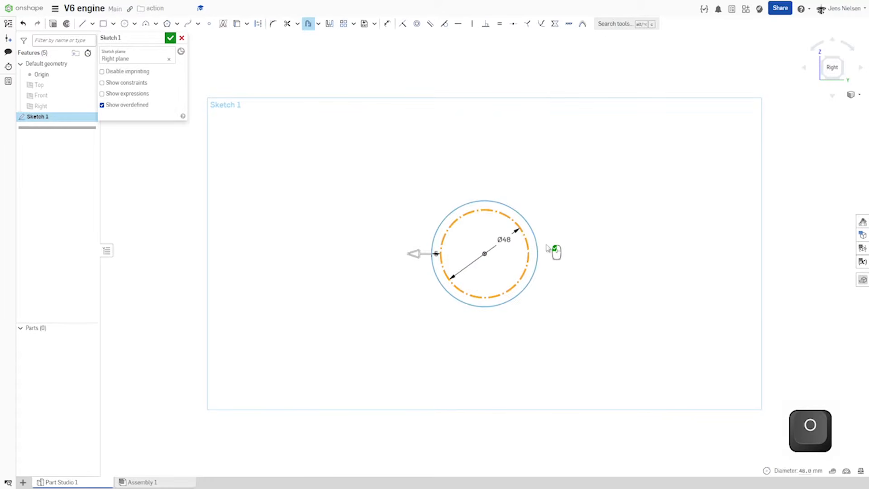
left_click(547, 245)
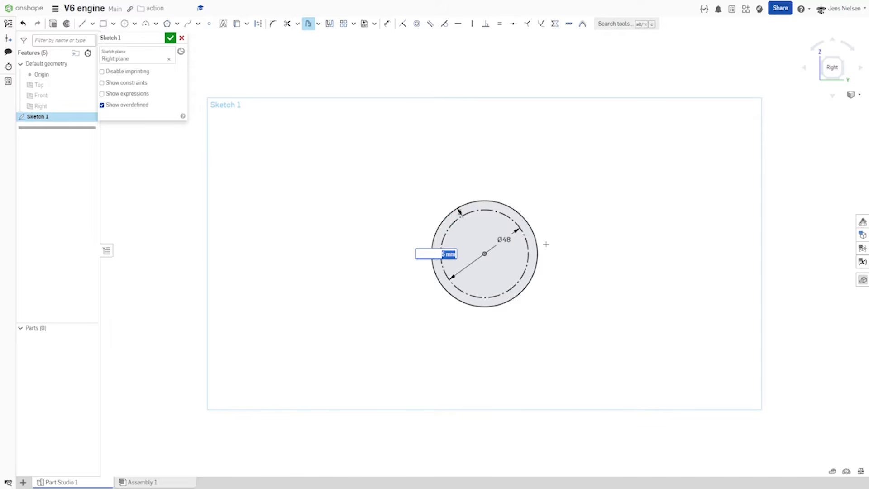
type("8")
key("Return")
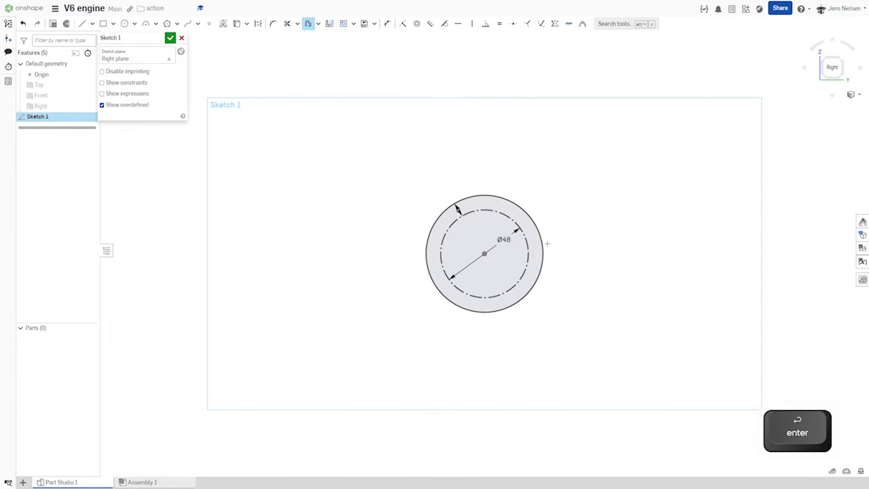
Step: Draw a vertical construction line 96 mm long straight down from the origin
key("l")
key("q")
left_click(484, 254)
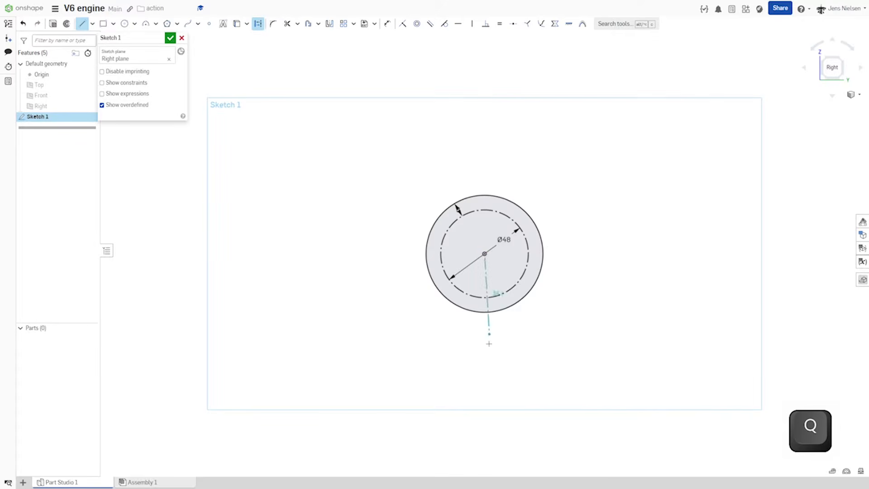
left_click(483, 400)
type("96")
key("Return")
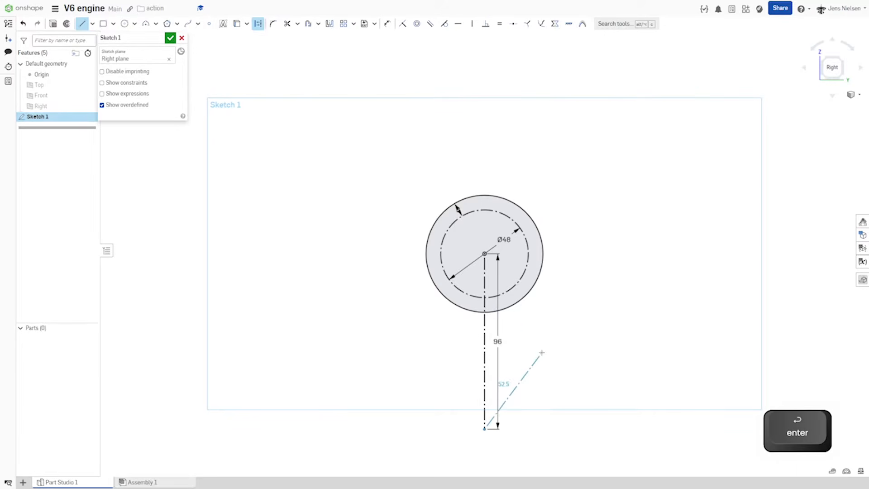
key("Escape")
key("f")
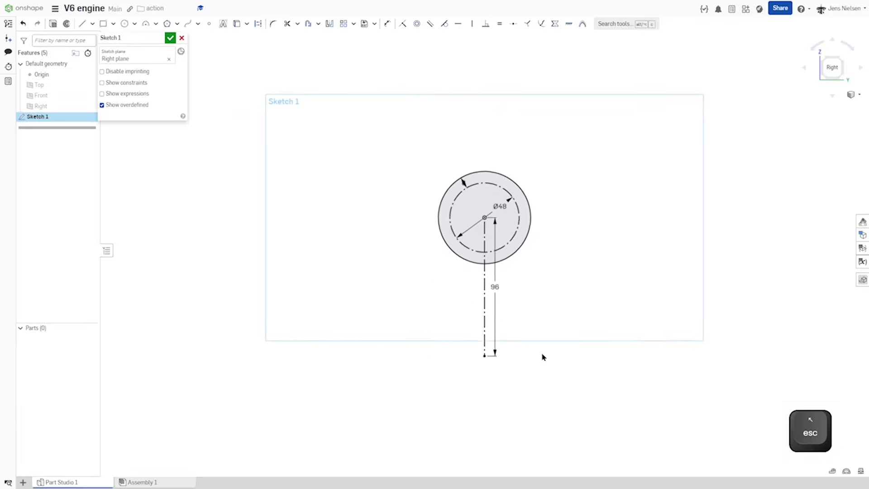
Step: Sketch two concentric circles, about 54 mm and 99 mm in diameter, at the lower end of the construction line
key("c")
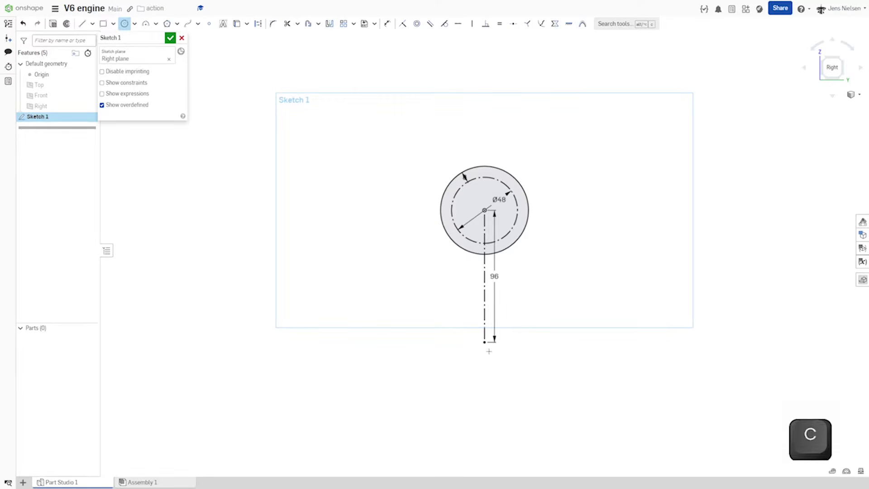
left_click(485, 342)
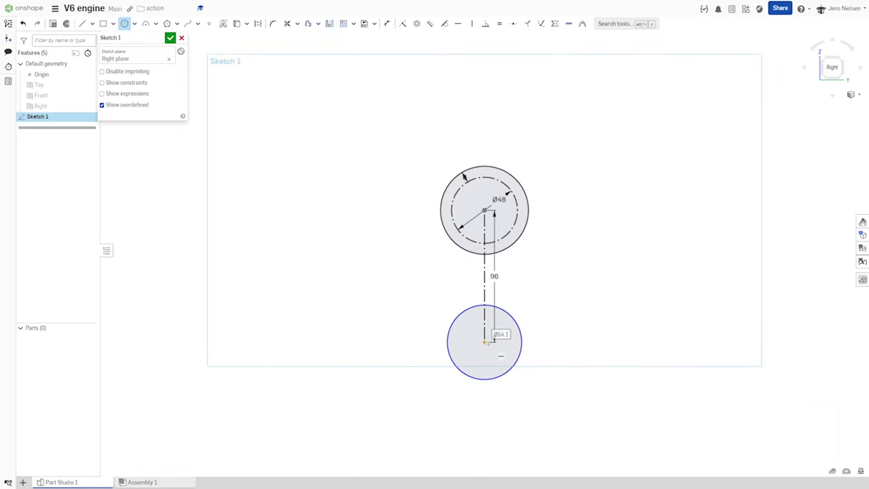
left_click(484, 343)
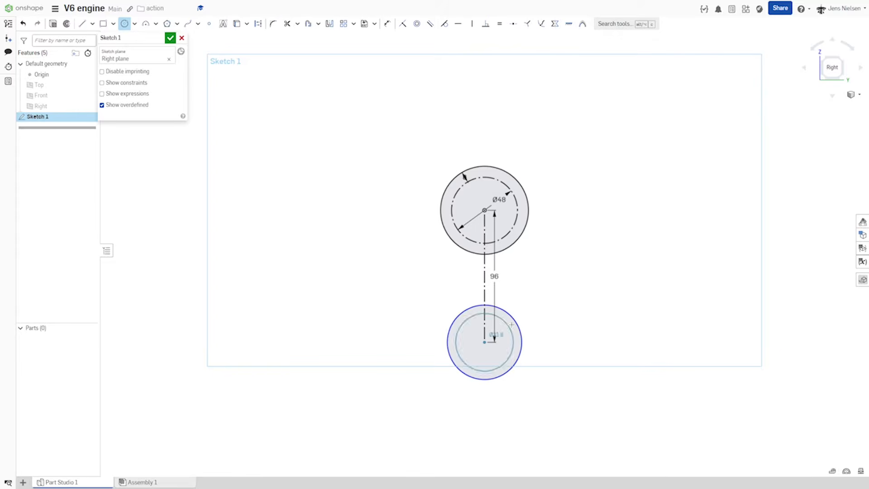
left_click(540, 304)
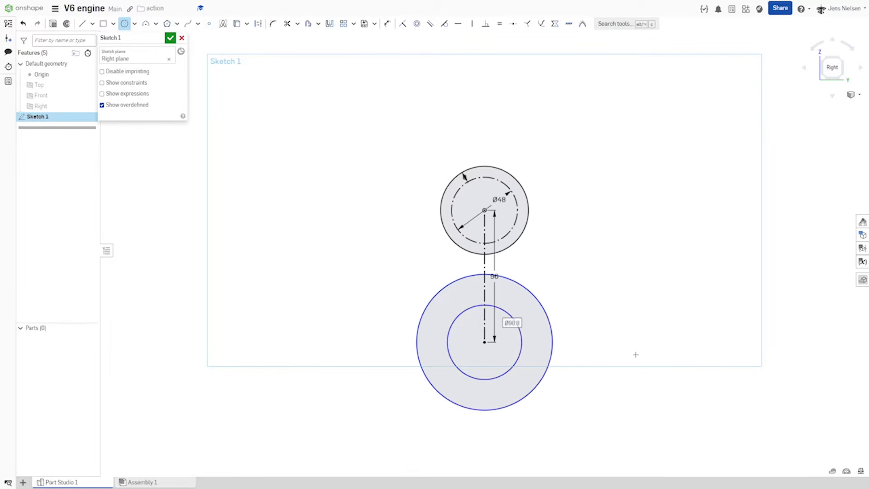
Step: Dimension the outer lower circle to a diameter of 112 mm
key("d")
left_click(499, 411)
left_click(401, 419)
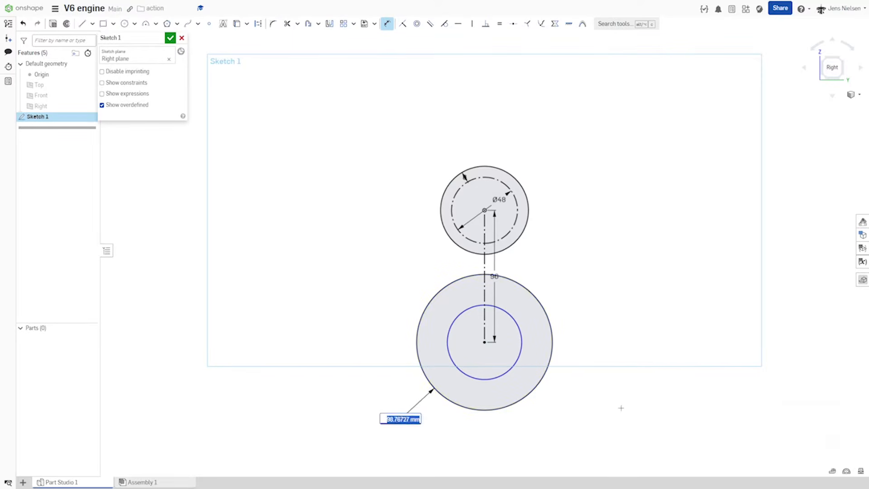
type("112")
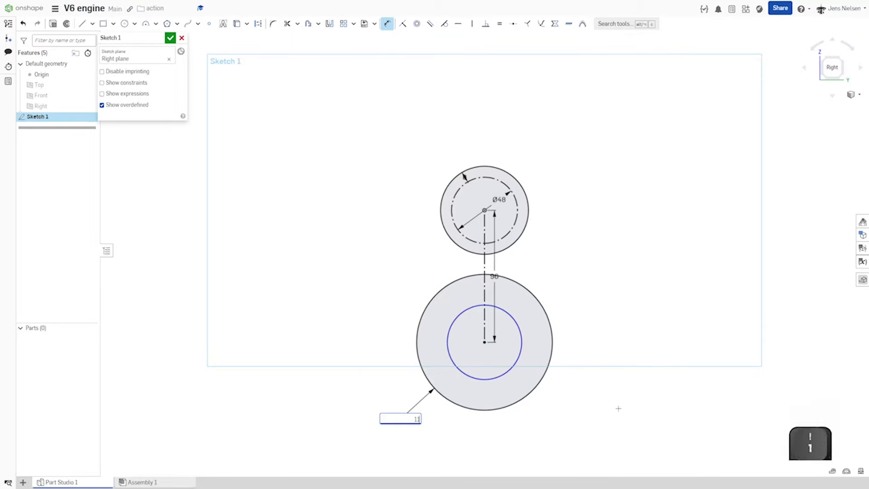
key("Return")
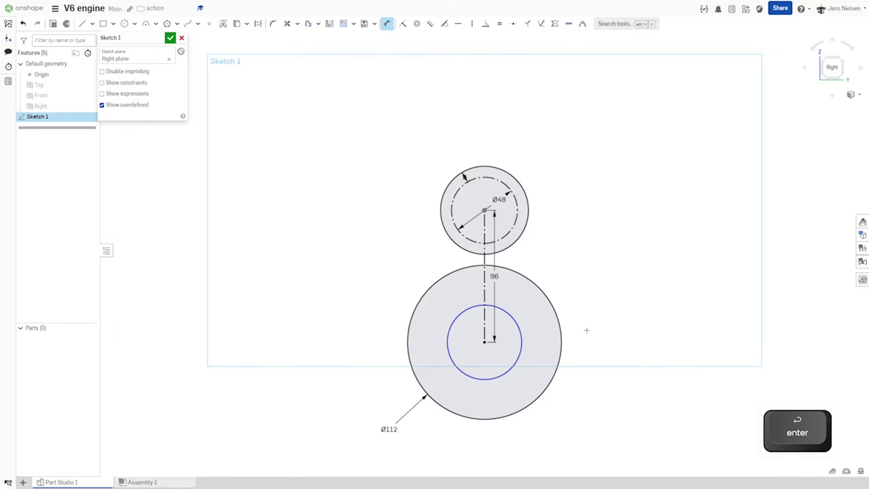
Step: Make the inner lower circle equal in size to the 48 mm construction circle
key("Escape")
key("e")
left_click(522, 342)
left_click(511, 227)
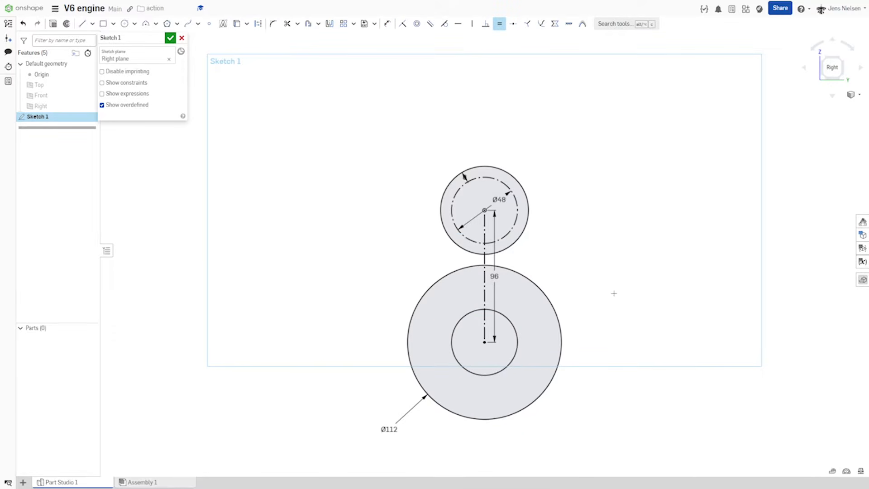
Step: Sketch an outline from the lower circle's left side: a vertical line about 120.5 mm long, an arc over the upper circles, and a line about 117 mm back down
key("l")
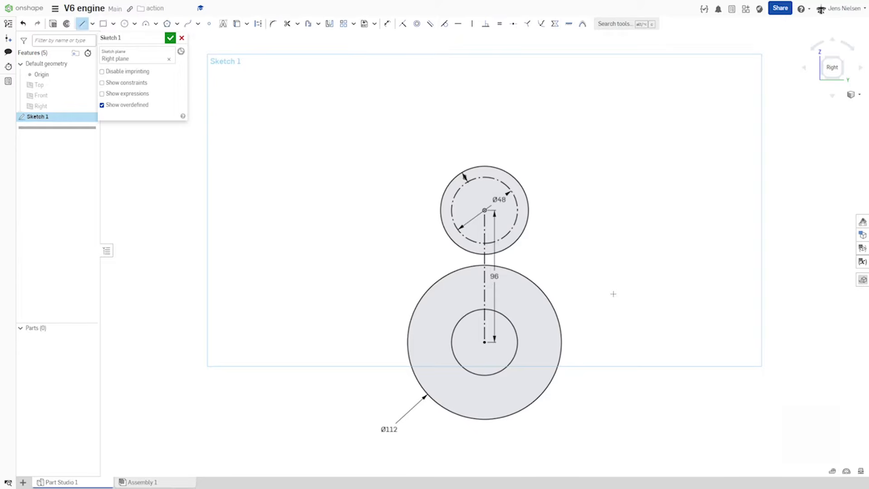
left_click(407, 336)
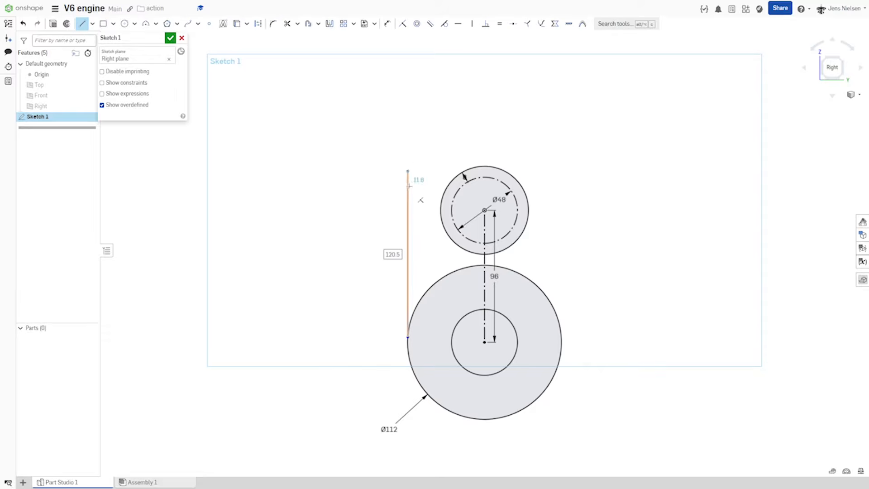
mouse_move(408, 172)
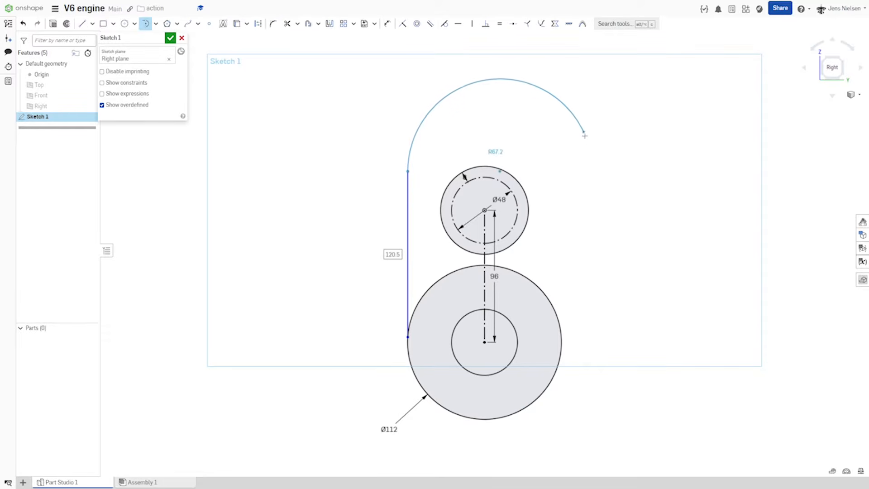
left_click(587, 161)
left_click(560, 319)
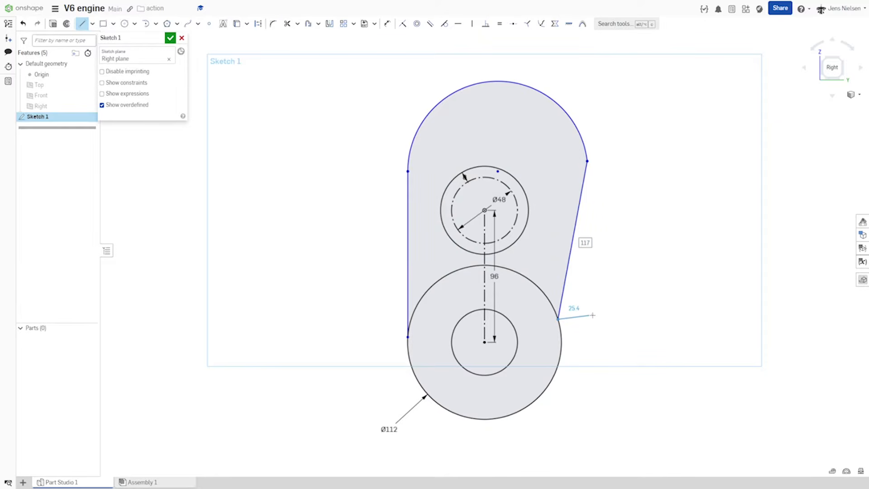
key("Escape")
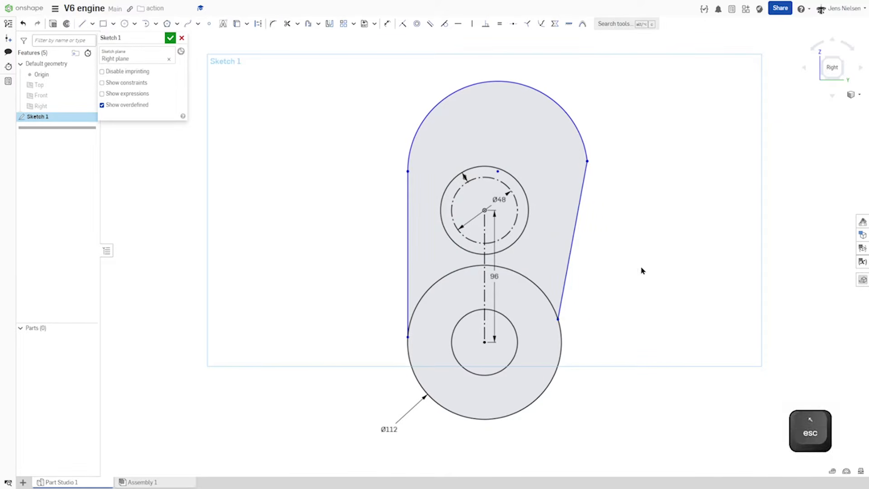
Step: Make both side lines tangent to the 112 mm circle and the right side line tangent to the upper arc
key("t")
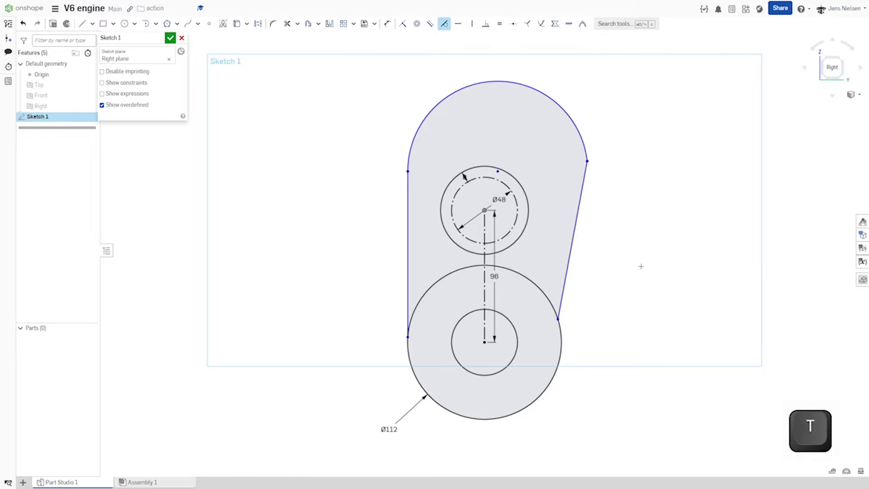
left_click(567, 273)
left_click(561, 335)
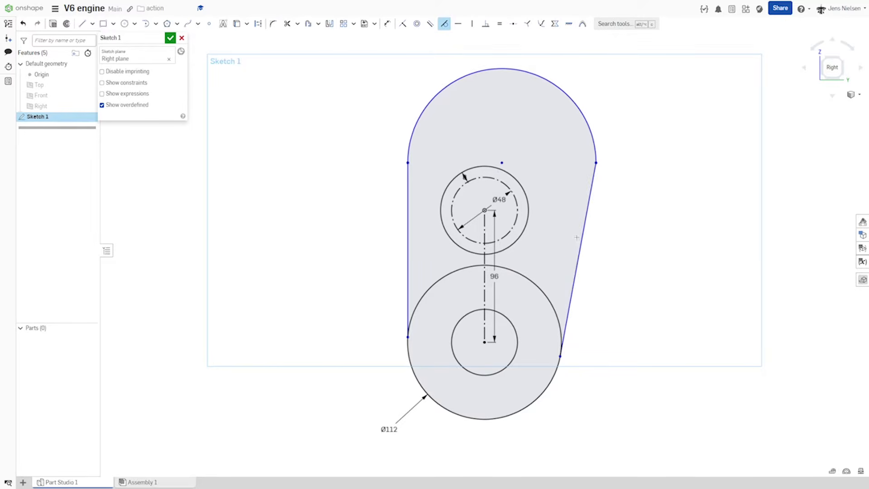
left_click(597, 153)
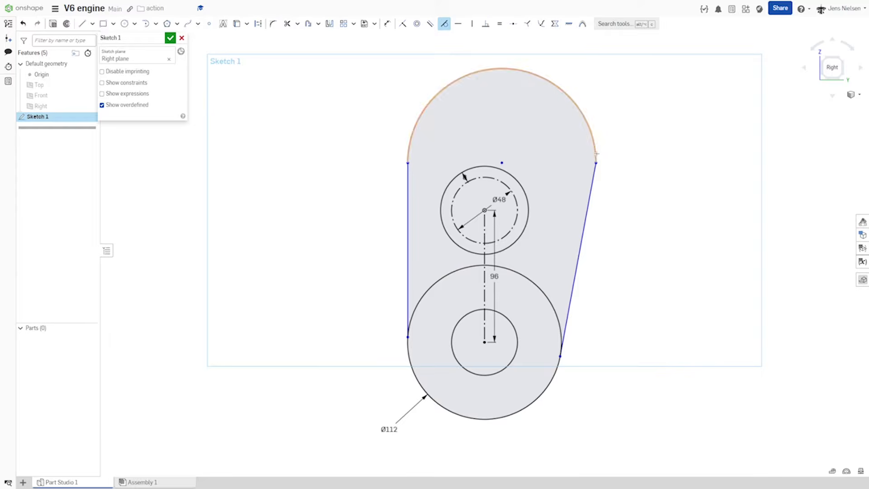
left_click(594, 177)
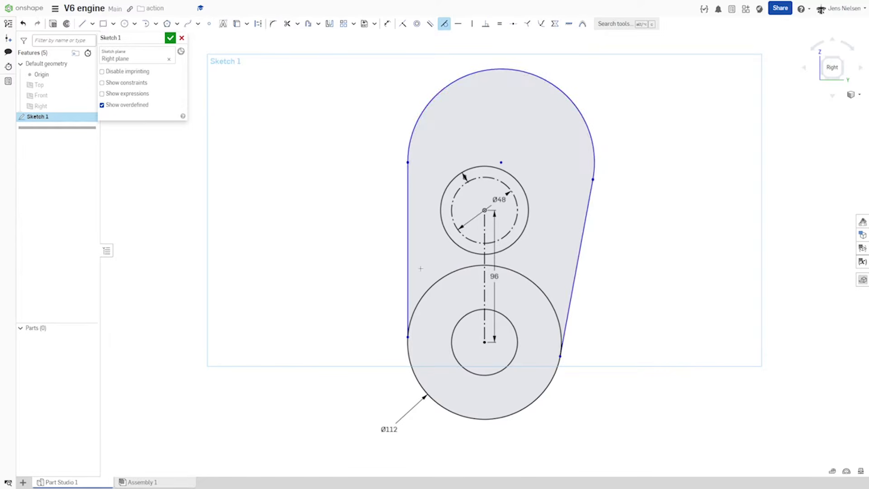
left_click(406, 270)
left_click(441, 278)
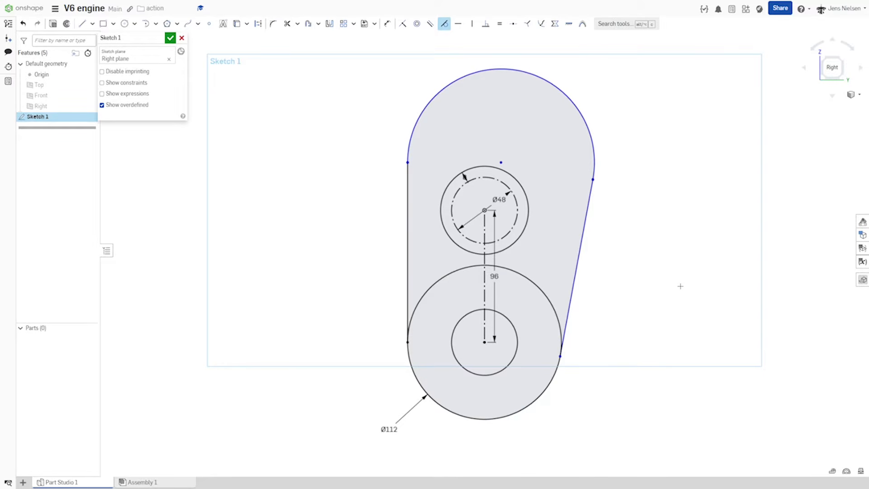
Step: Make the outline's upper arc concentric with the offset circle around the origin
left_click(416, 24)
left_click(477, 69)
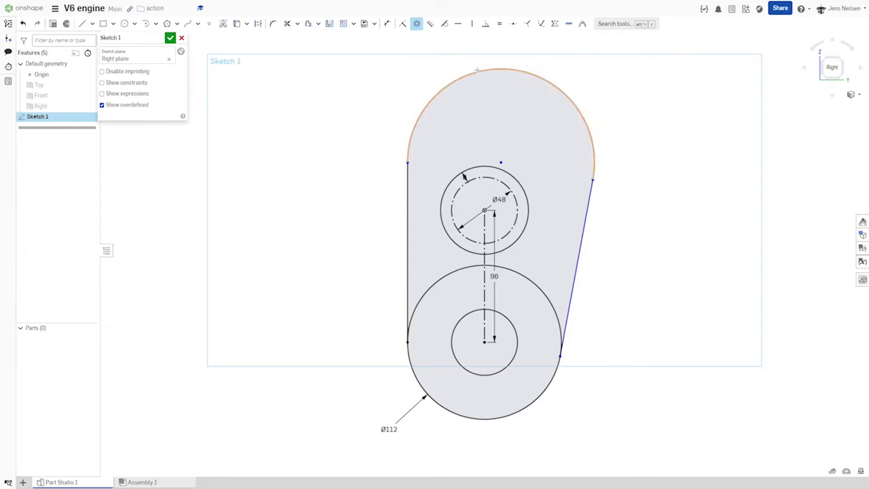
left_click(483, 166)
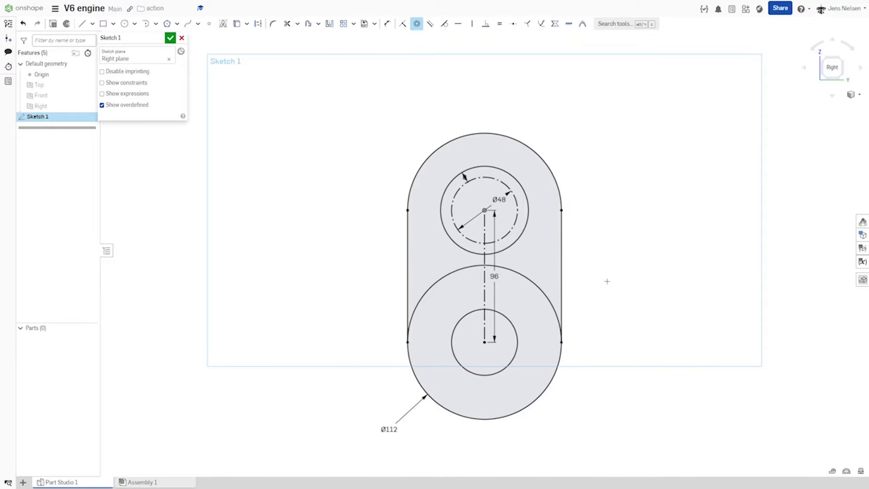
Step: Sketch a slanted line up and outward from the left side line's midpoint, and an arc from its end over the outline
key("l")
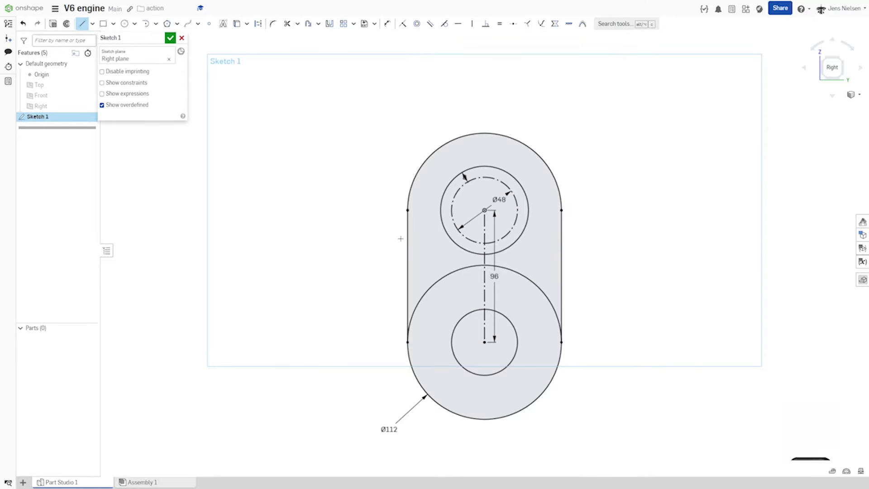
left_click(407, 276)
left_click(335, 207)
key("a")
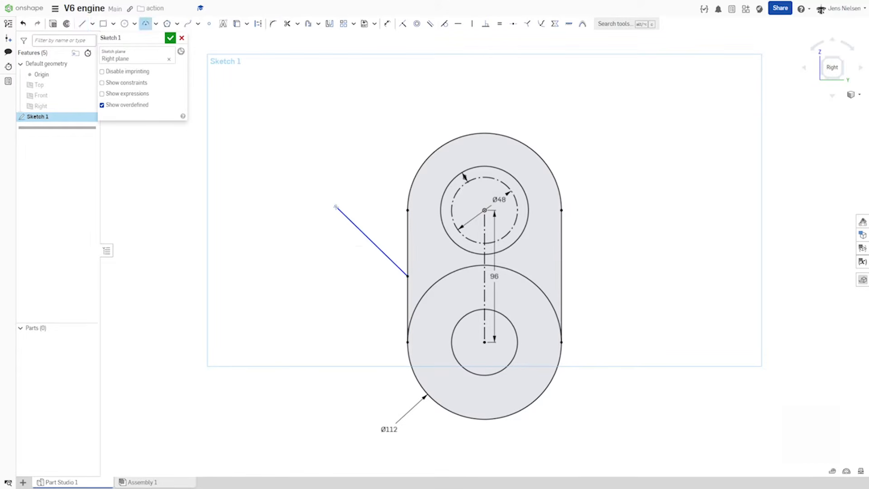
left_click(336, 206)
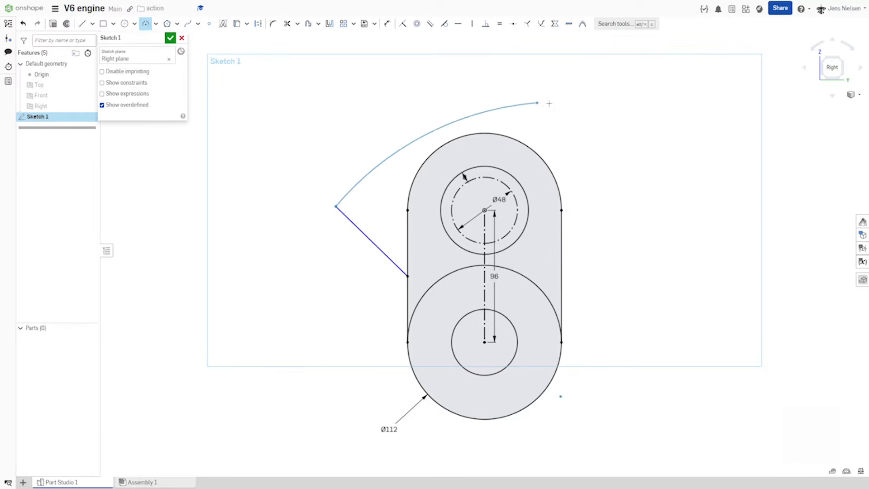
left_click(593, 130)
key("Escape")
Step: Make the new outer arc concentric with the outline's upper arc
left_click(417, 23)
left_click(424, 94)
left_click(445, 143)
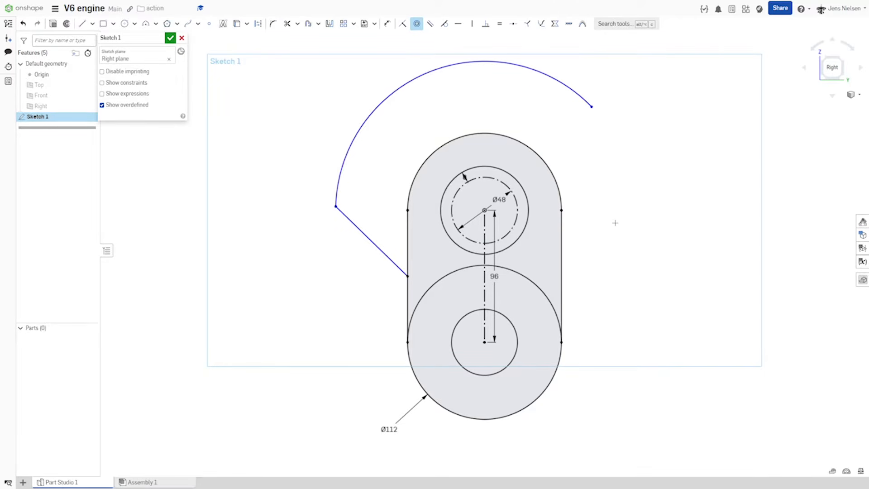
Step: Dimension the outer arc with a radius of 122 mm
key("d")
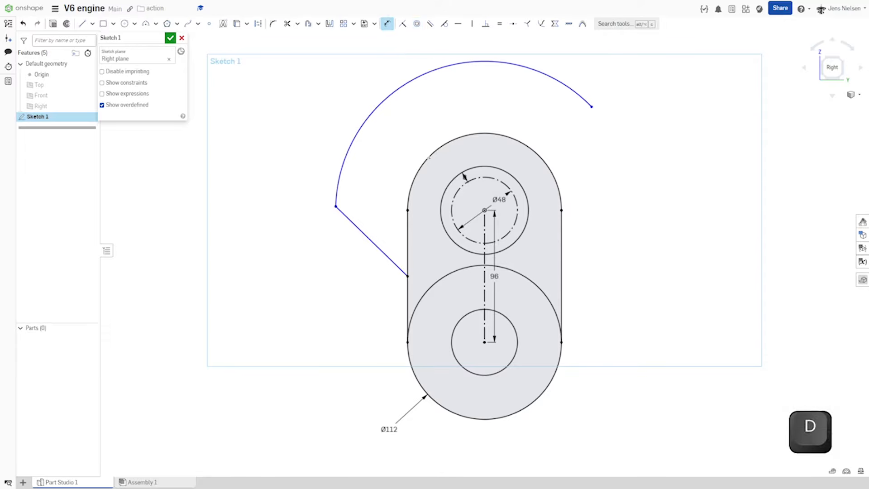
left_click(350, 150)
left_click(384, 194)
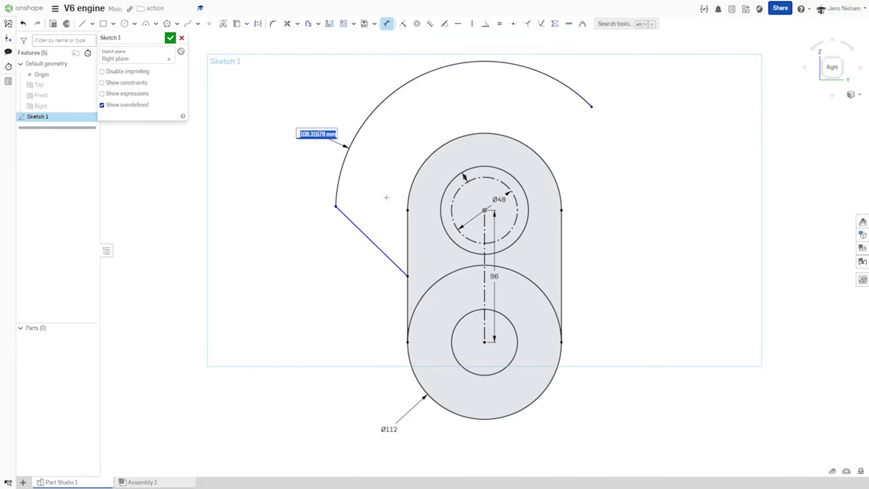
type("122")
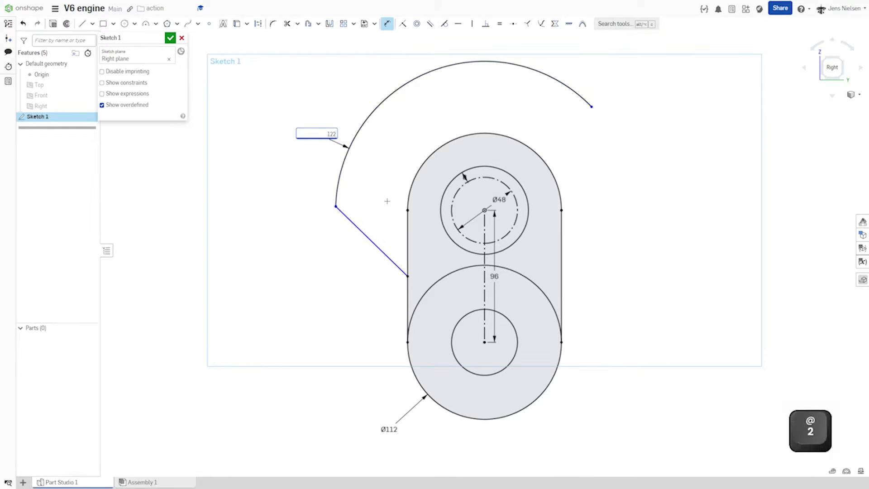
key("Return")
key("Escape")
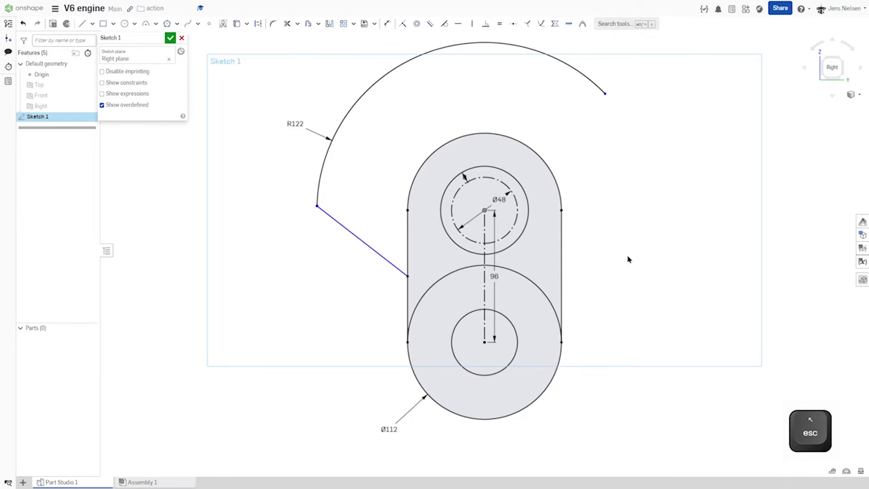
Step: Align the outer arc's left endpoint horizontally with the origin
key("v")
left_click(485, 210)
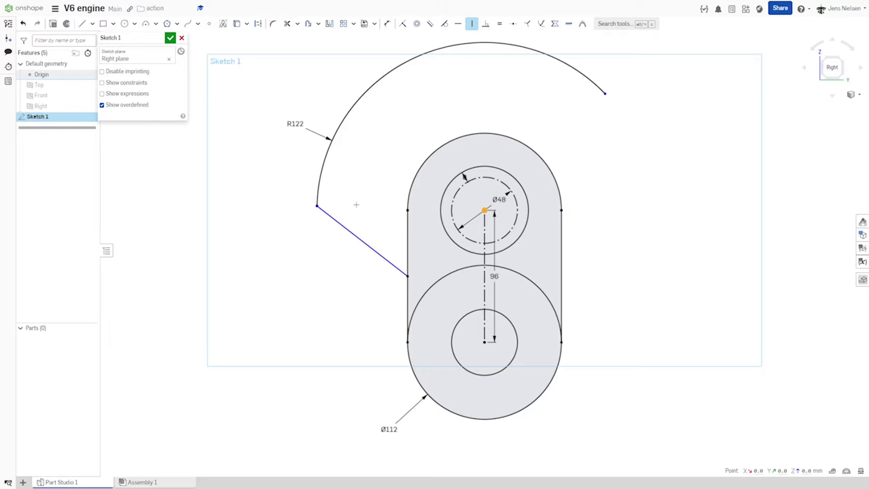
key("h")
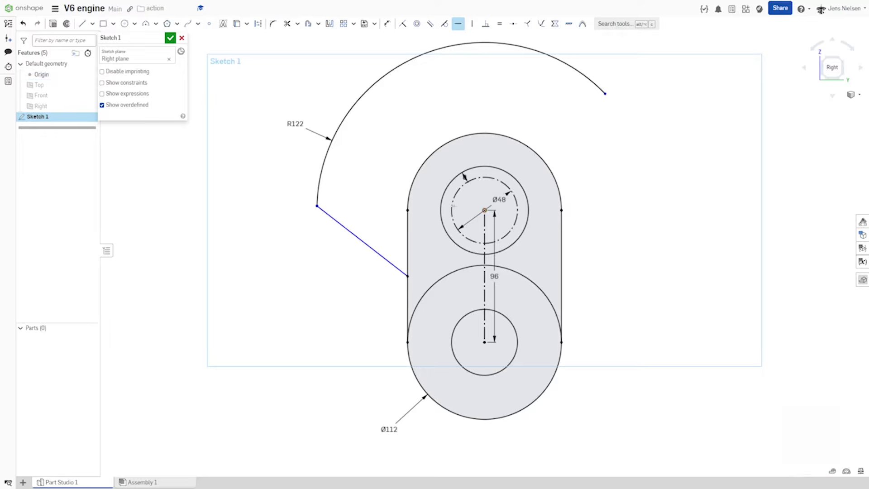
left_click(318, 206)
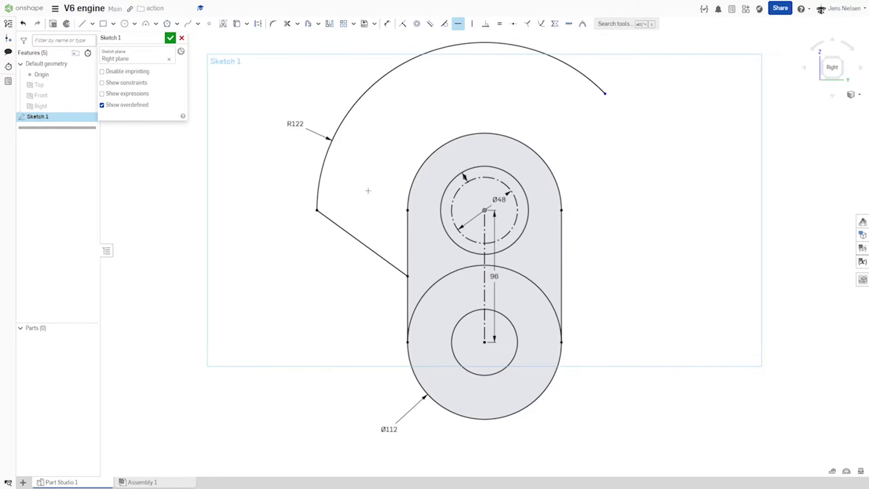
key("Escape")
Step: Mirror the slanted line about the vertical construction line
left_click(330, 25)
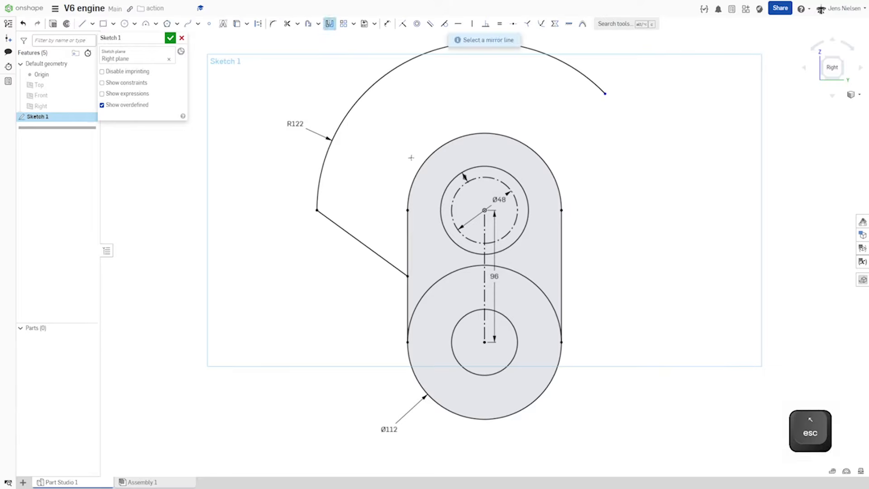
left_click(484, 260)
left_click(378, 259)
key("Escape")
Step: Make the outer arc's free end coincident with the outer endpoint of the mirrored line
key("i")
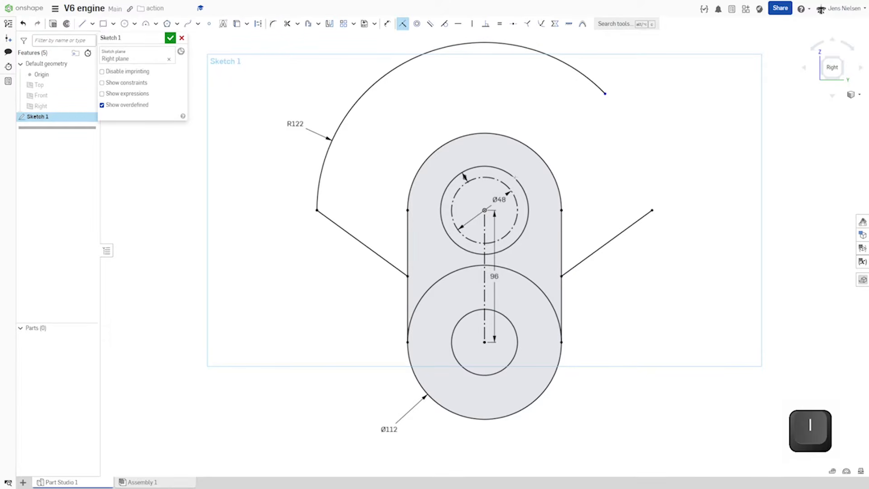
left_click(652, 210)
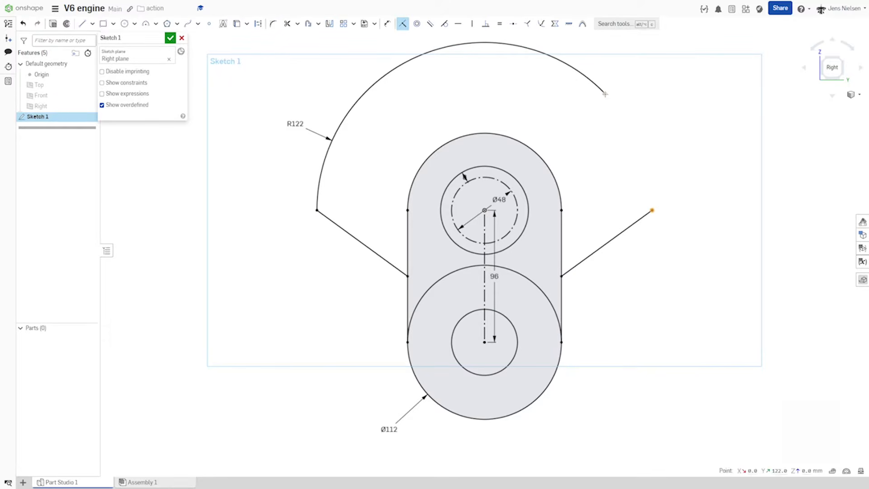
left_click(605, 93)
key("Escape")
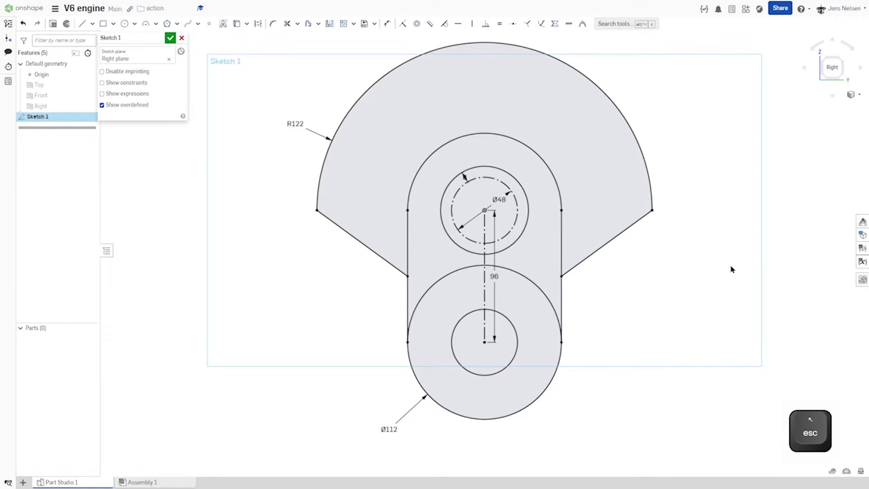
Step: Move the 8 mm offset and 96 mm center-distance dimensions clear of the geometry, and finish the sketch
key("f")
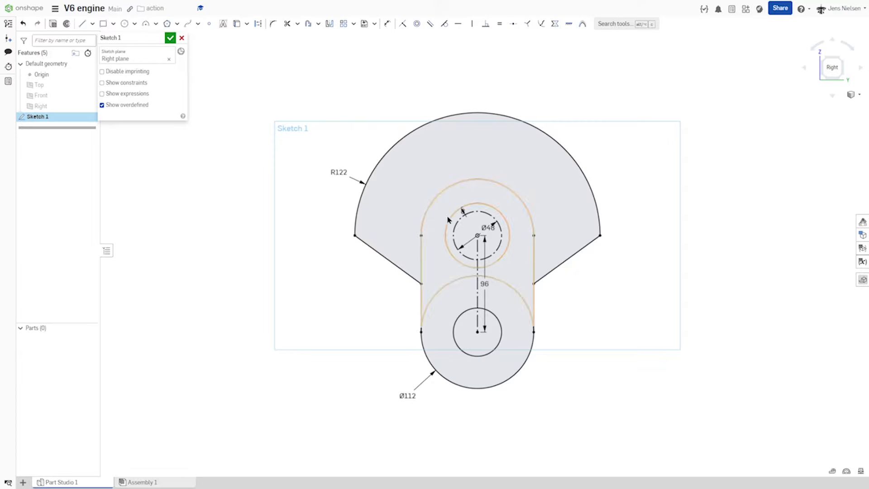
left_click_drag(462, 211, 477, 187)
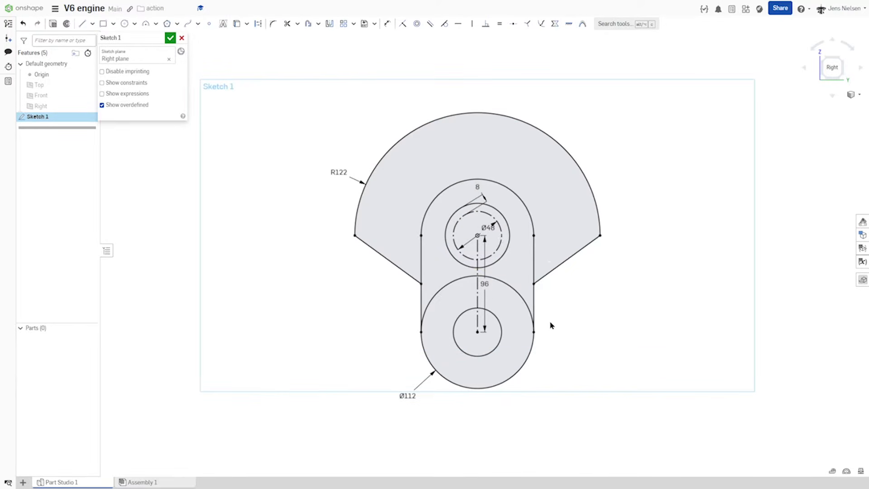
left_click_drag(491, 284, 576, 293)
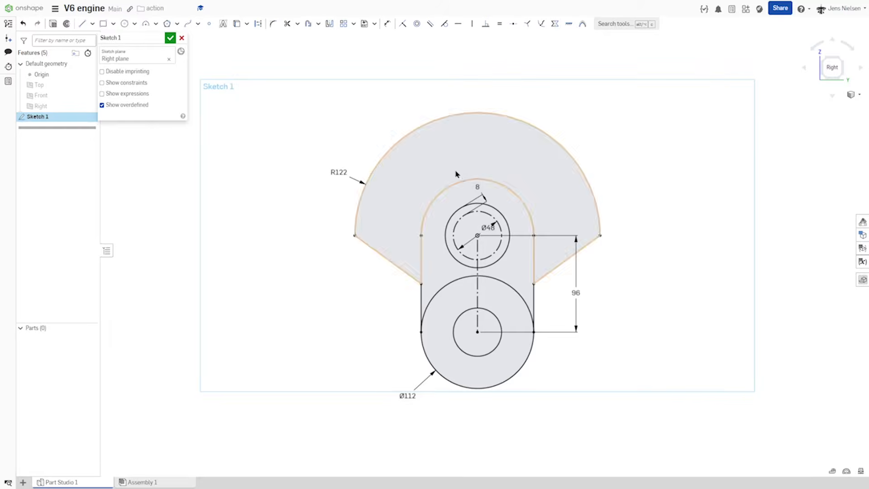
left_click(170, 38)
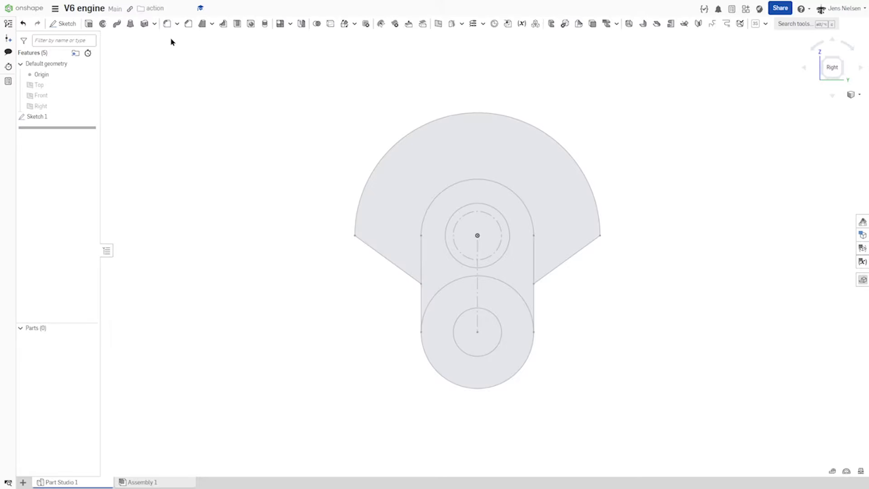
Step: Extrude all regions of Sketch 1, including both inner circles, as a new 22 mm deep solid
left_click(89, 24)
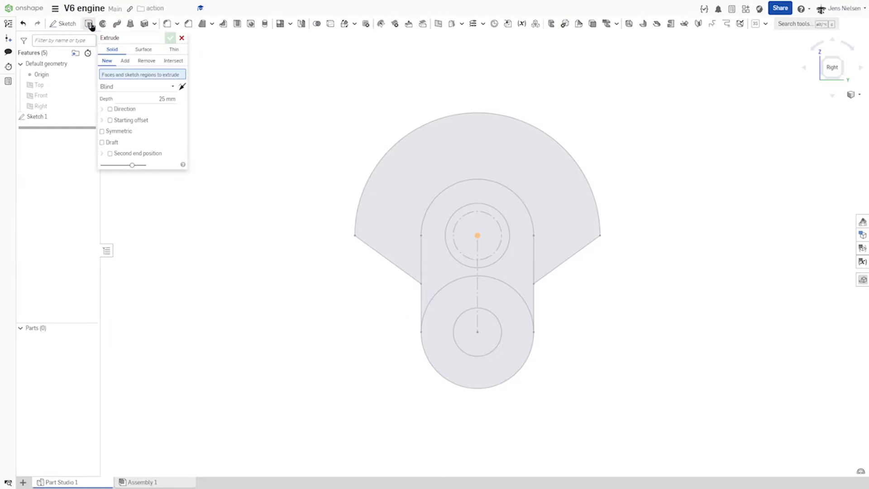
left_click(37, 117)
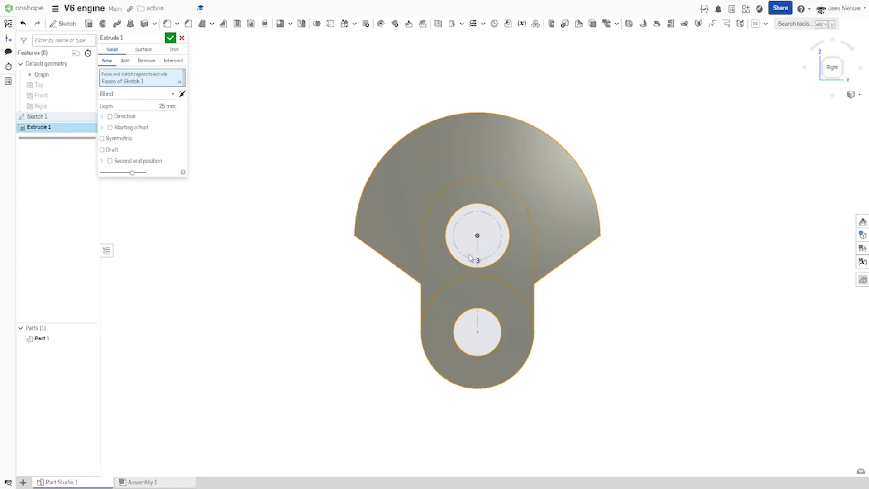
left_click(466, 265)
left_click(472, 322)
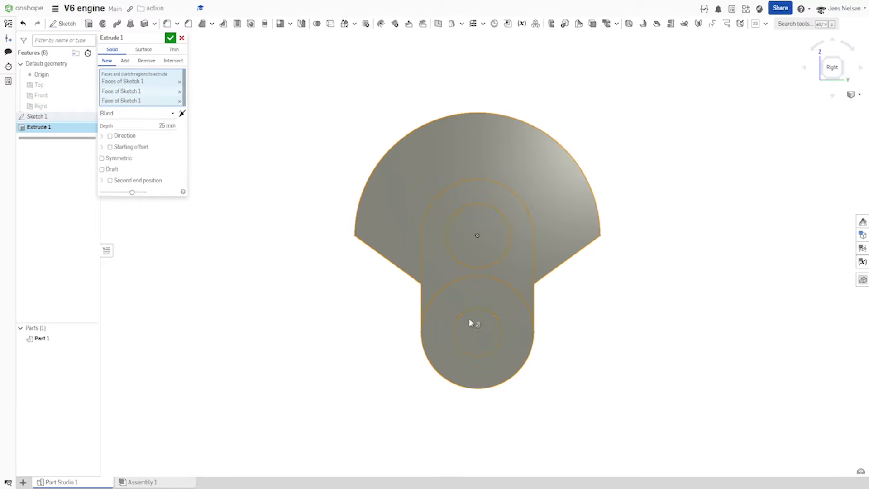
left_click(167, 126)
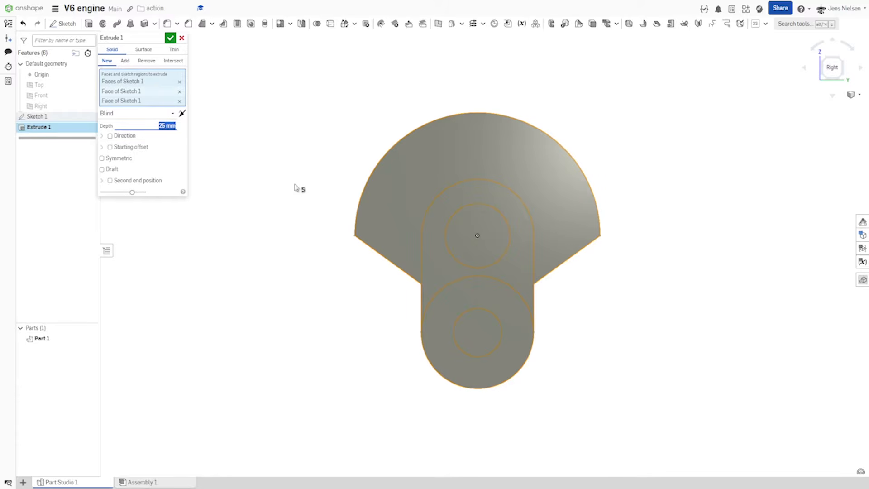
type("22")
key("Tab")
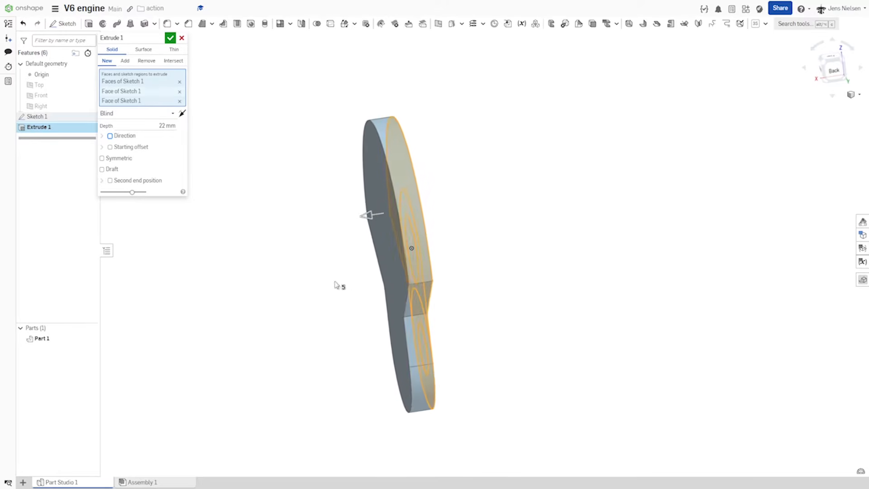
left_click(170, 38)
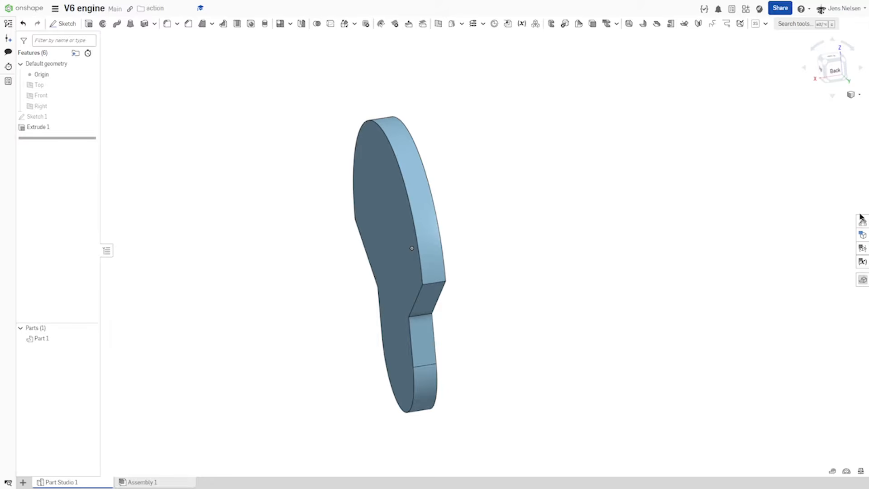
Step: Show Sketch 1 and extrude its small lower circle 32 mm outward from the sketch face, added to the part
left_click(89, 117)
left_click(88, 24)
right_click_drag(208, 132, 244, 182)
left_click(162, 99)
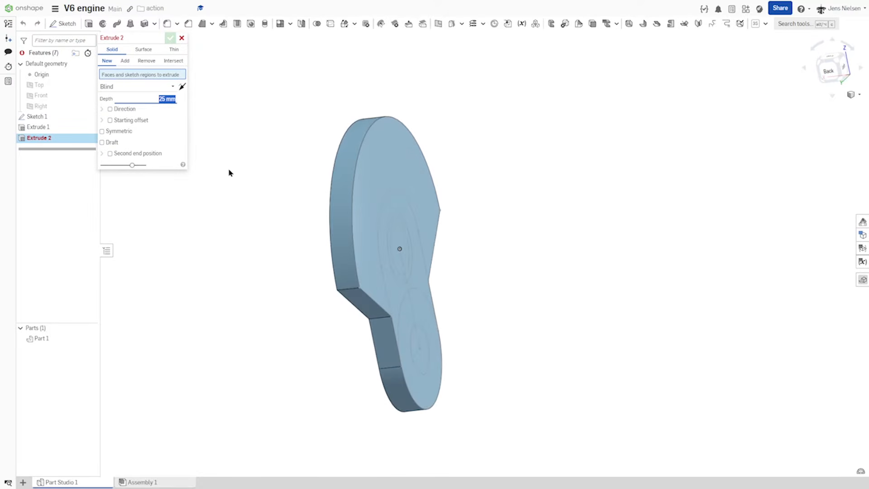
type("32")
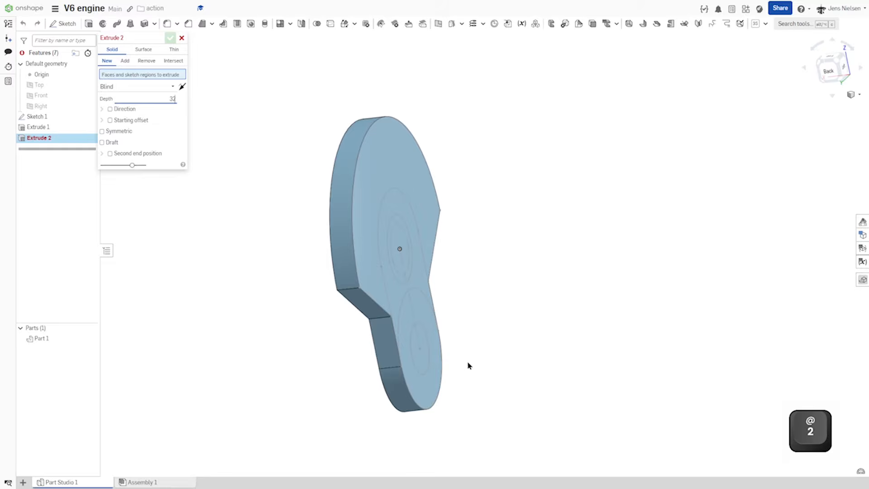
left_click(427, 375)
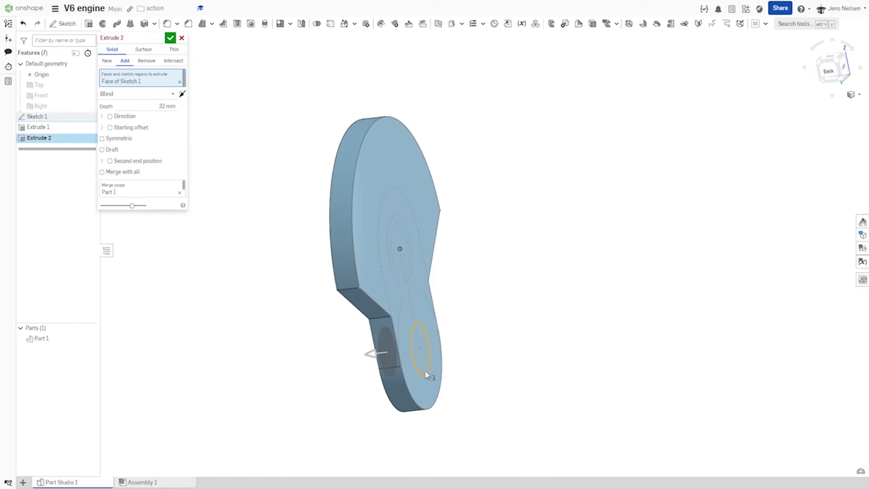
left_click(182, 94)
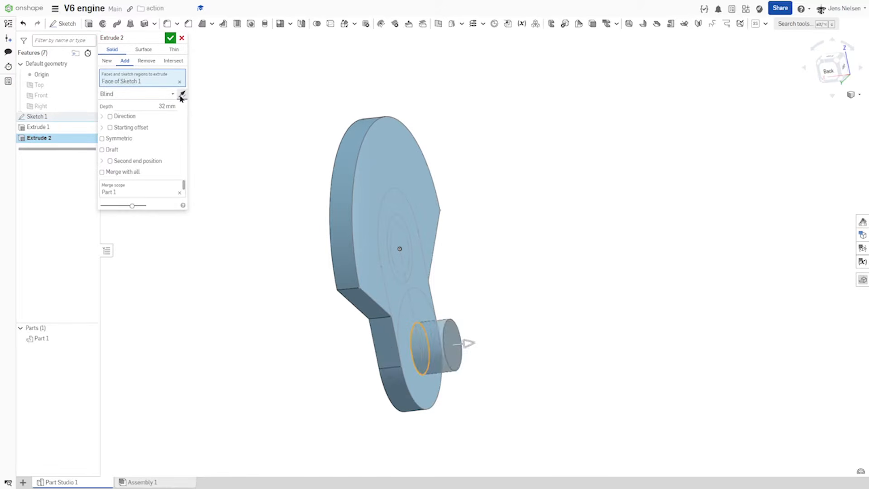
left_click(170, 39)
Step: Extrude the ring region around the lower pin 8 mm in the pin's direction, added to the part
right_click_drag(575, 165, 595, 166)
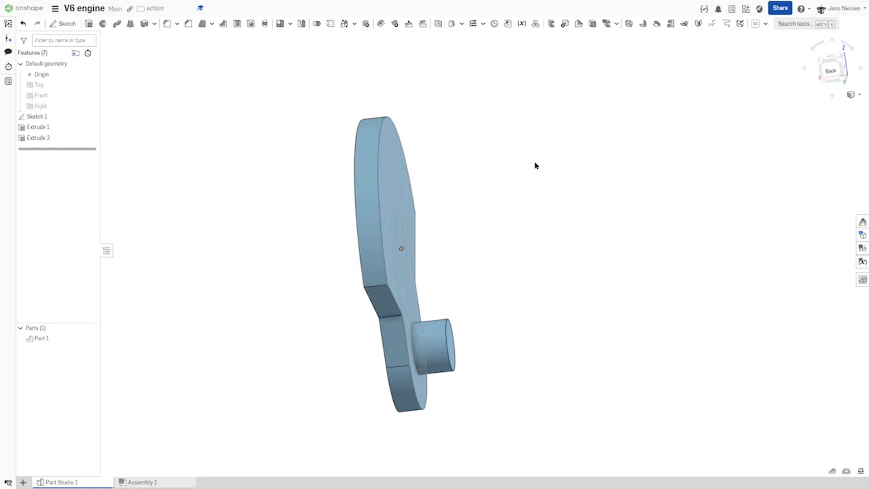
left_click(89, 24)
right_click_drag(308, 194, 393, 312)
left_click(393, 312)
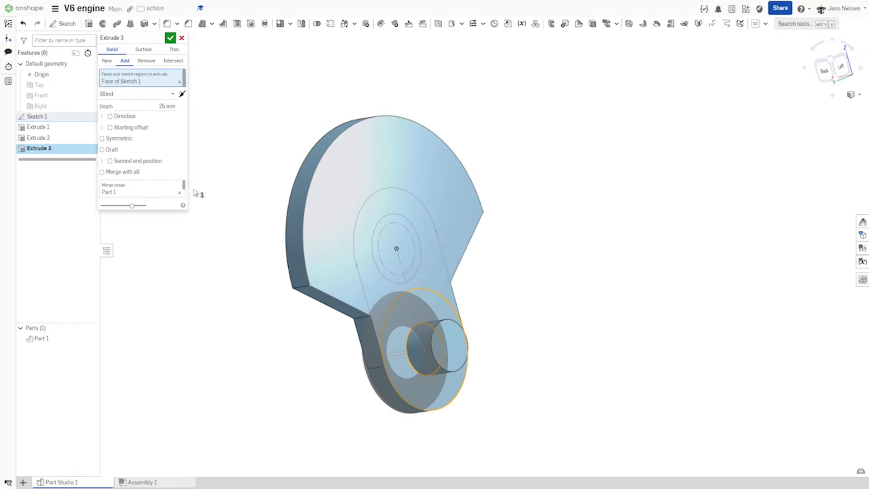
left_click(182, 94)
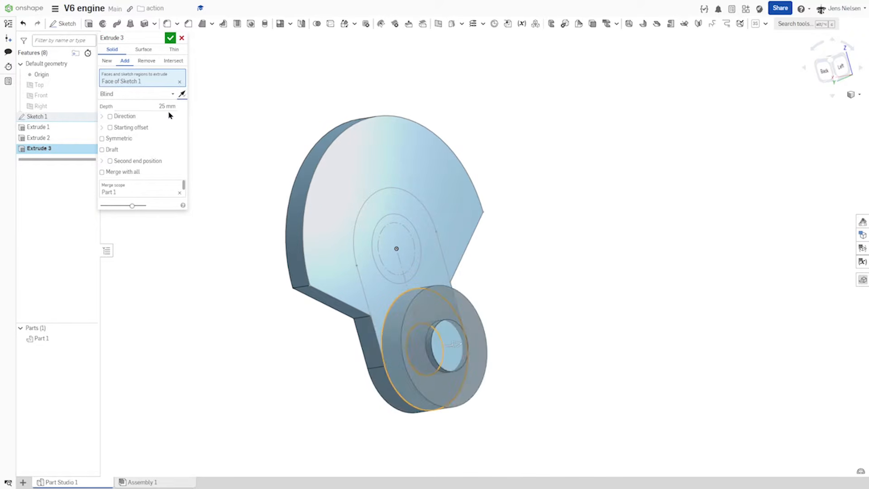
left_click(167, 106)
type("8")
key("Tab")
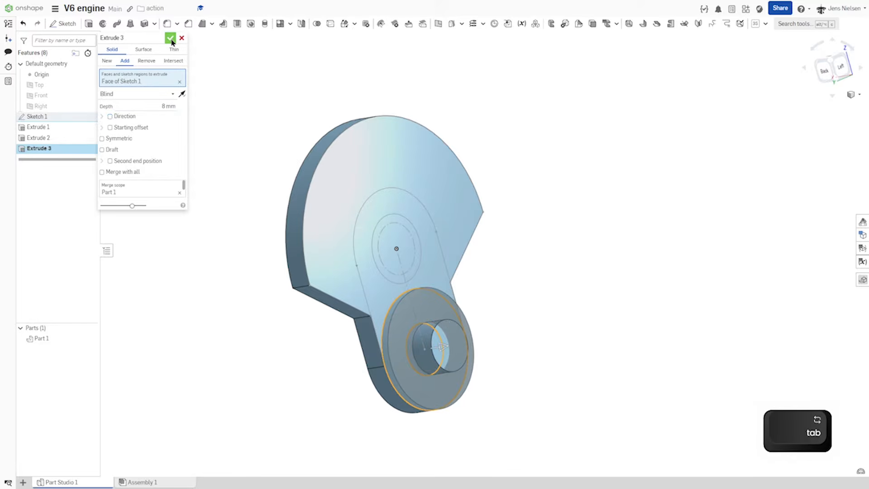
left_click(170, 38)
Step: Extrude Sketch 1's circle around the origin 80 mm through the web to the side opposite the pin, added to the part
right_click_drag(686, 232, 686, 258)
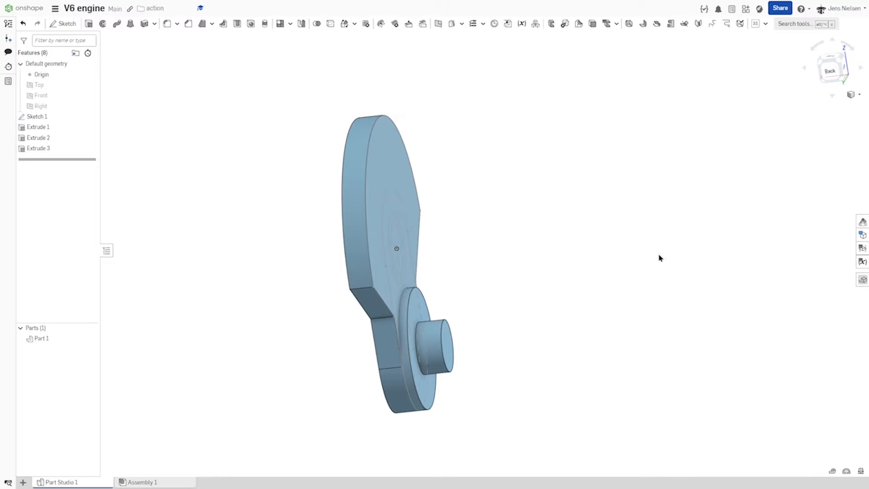
left_click(88, 24)
right_click_drag(606, 185, 503, 207)
scroll(462, 221, "up", 3)
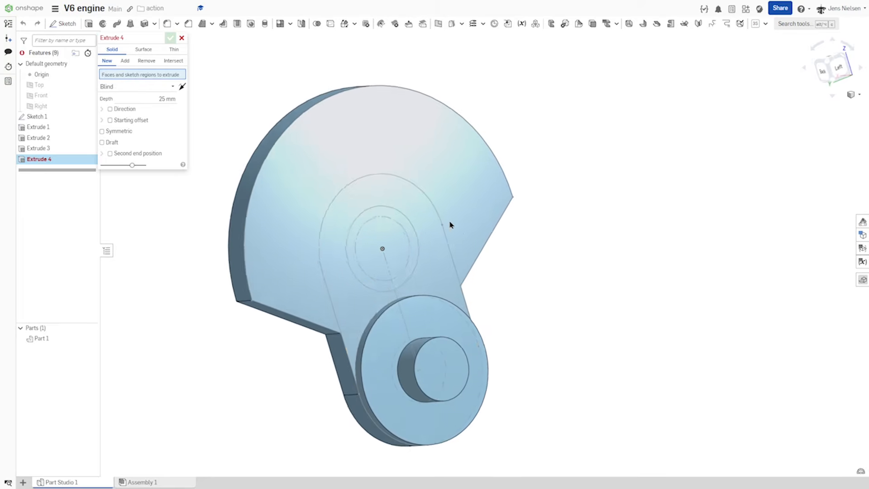
left_click(410, 233)
mouse_move(414, 234)
right_mouse_down()
mouse_move(404, 254)
mouse_move(274, 219)
mouse_move(291, 213)
mouse_move(237, 151)
right_mouse_up()
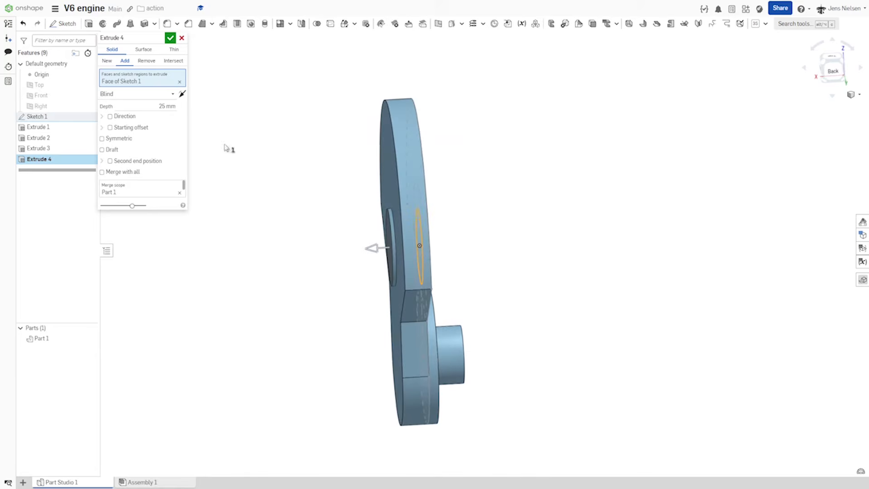
left_click(164, 106)
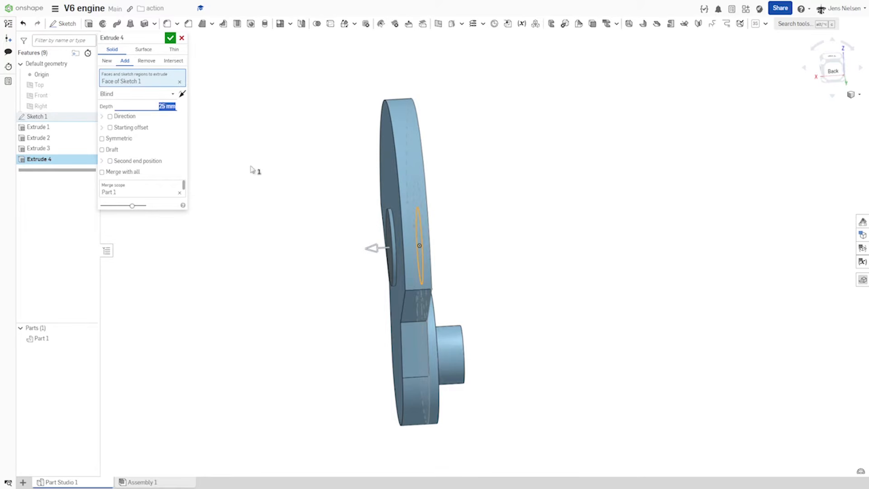
type("80")
key("Tab")
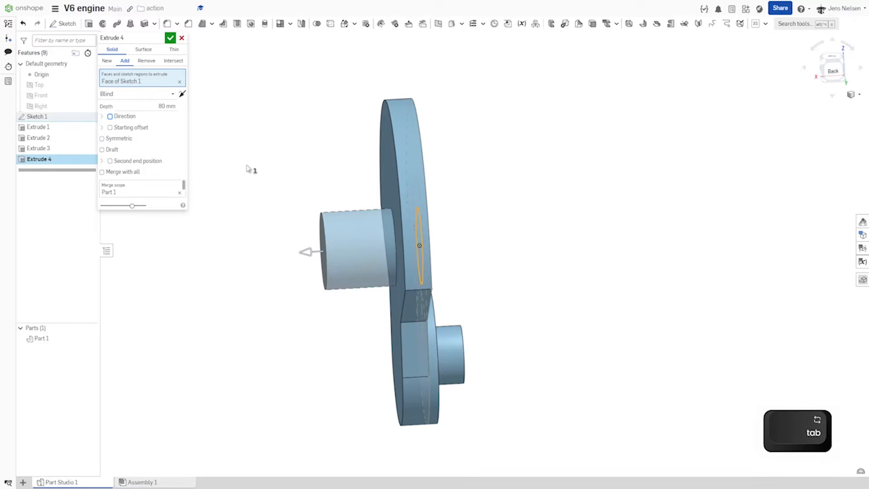
left_click(170, 38)
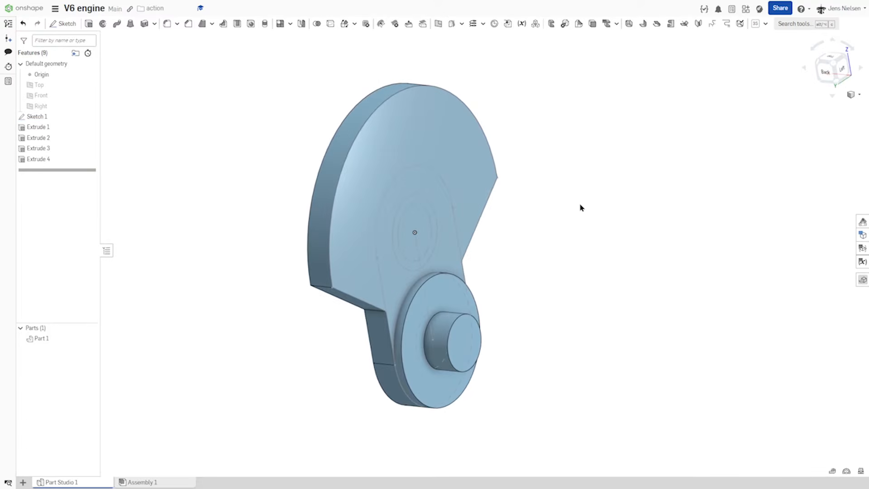
Step: Fillet the two inner neck corners and the two outer counterweight corners of the web with a 22 mm radius
left_click(167, 24)
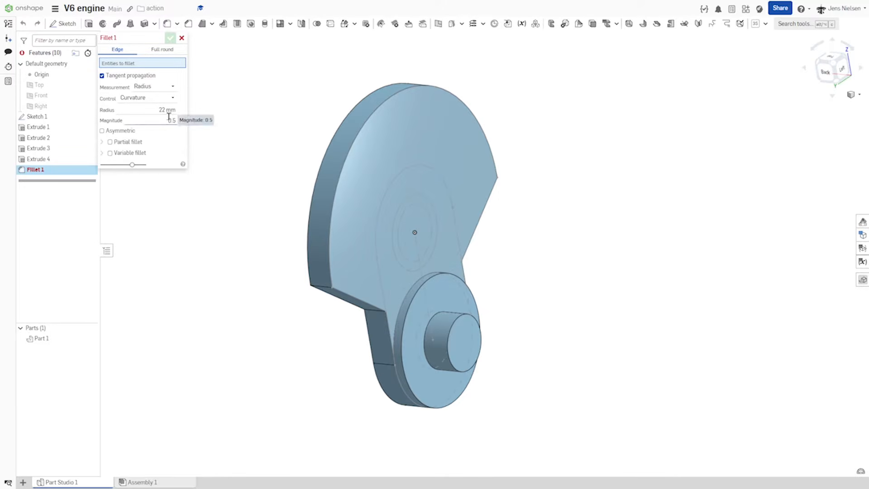
left_click(379, 315)
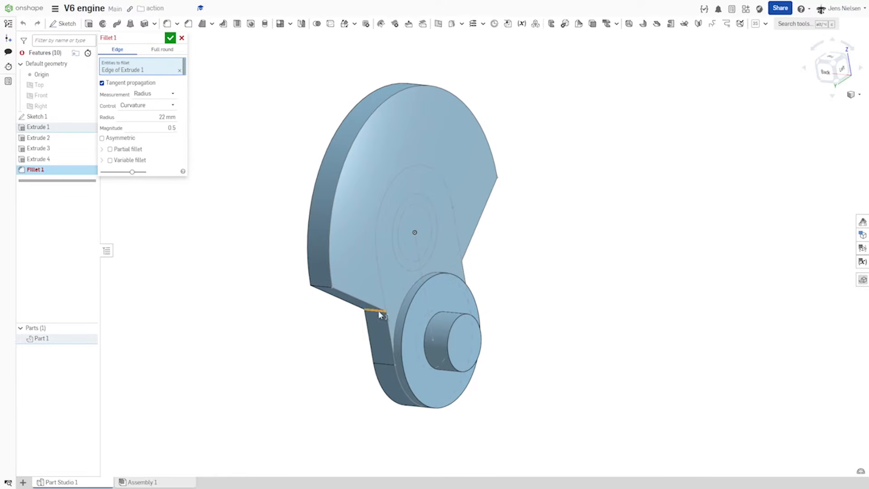
right_click_drag(570, 295, 398, 263)
left_click(398, 261)
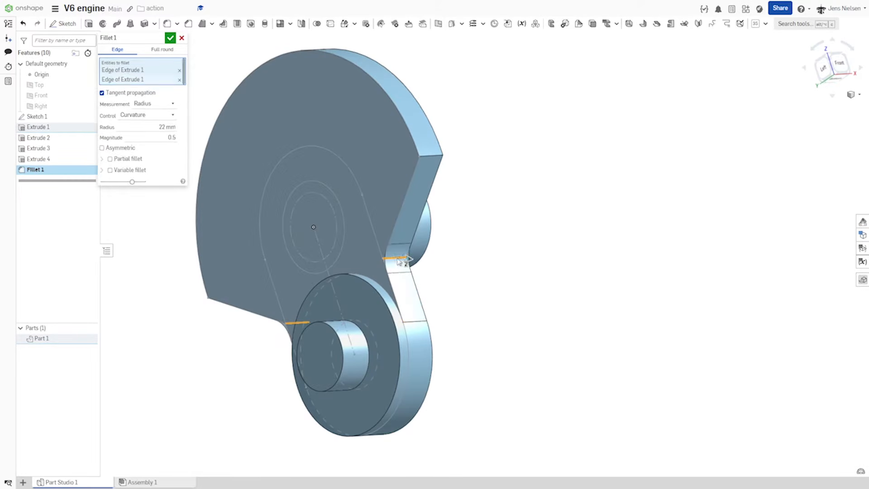
left_click(428, 157)
right_click_drag(428, 158, 272, 287)
left_click(299, 269)
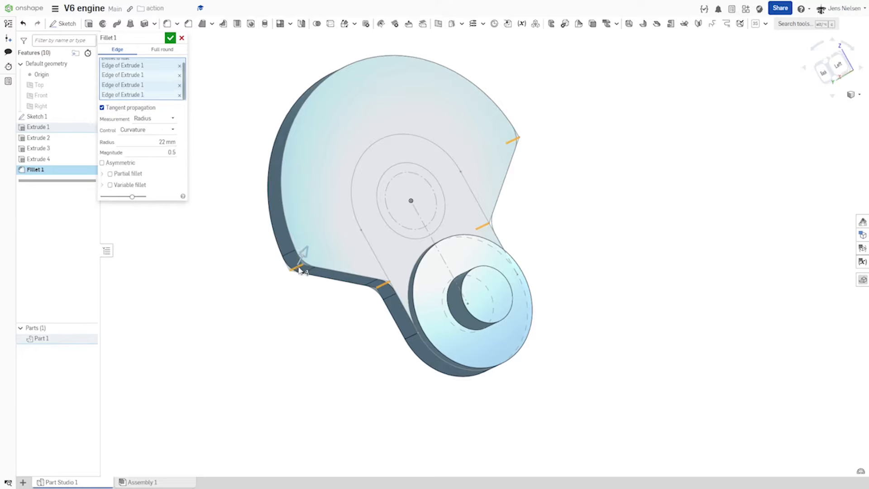
left_click(169, 39)
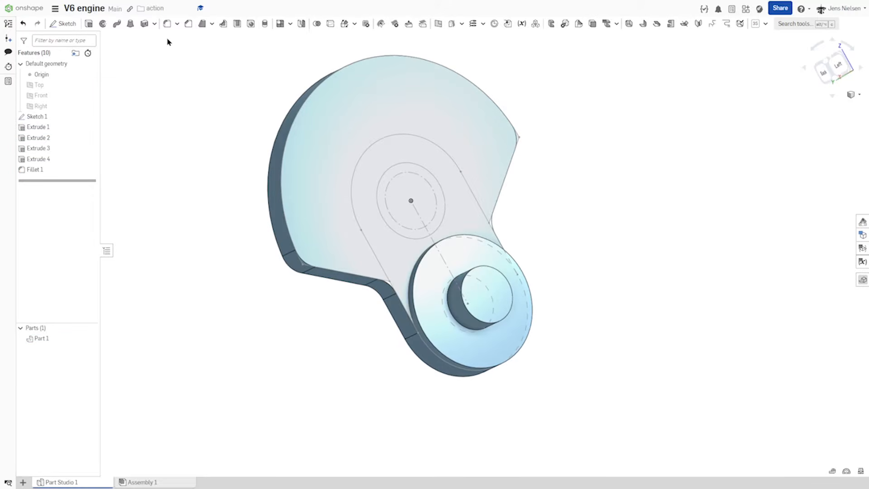
Step: Hide Sketch 1 and set up a 2 mm fillet on the web's outline edges on both faces
right_click_drag(208, 70, 163, 113)
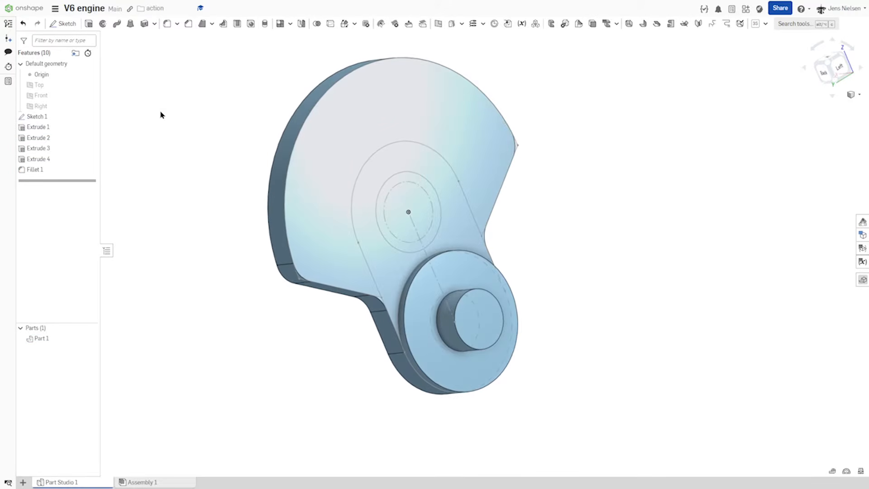
left_click(90, 117)
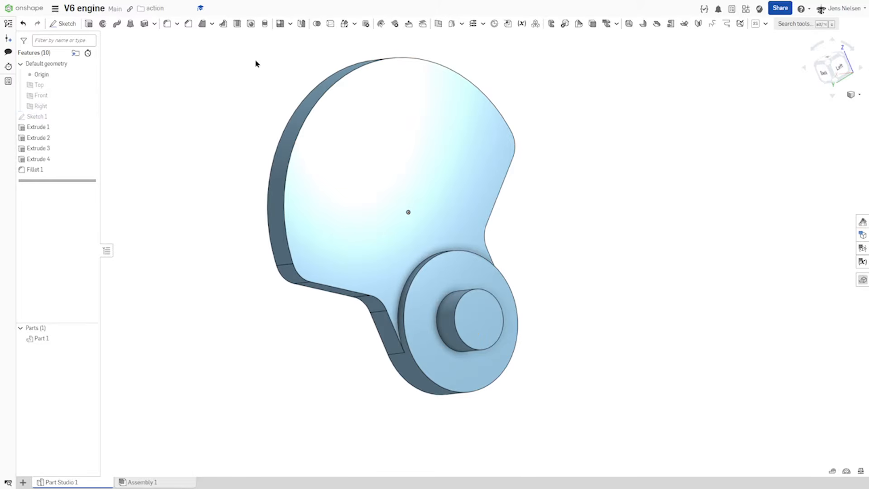
left_click(168, 24)
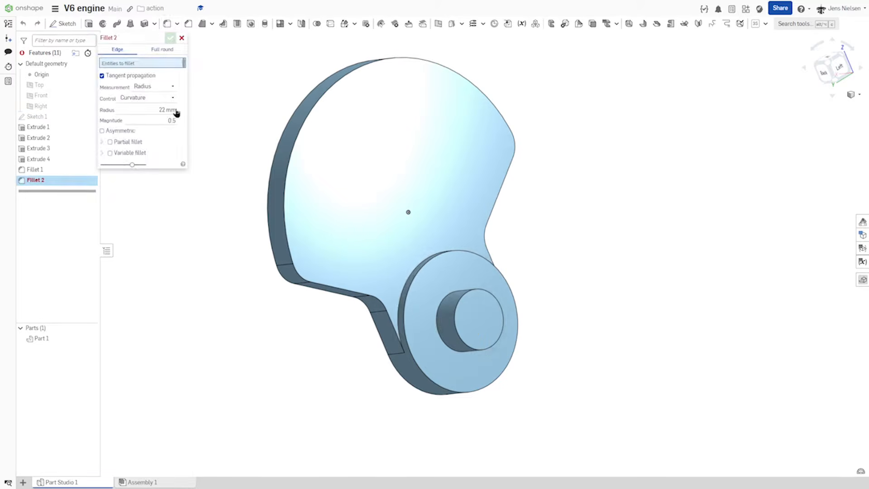
left_click(163, 110)
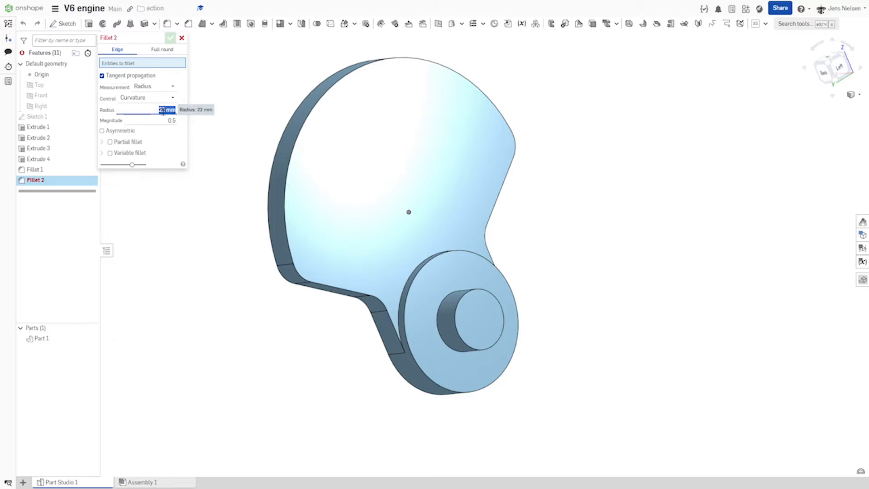
type("2")
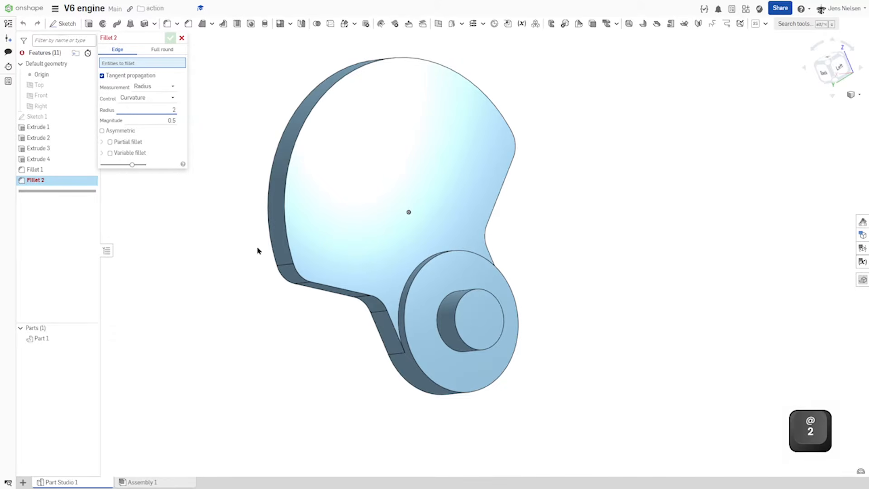
left_click(271, 248)
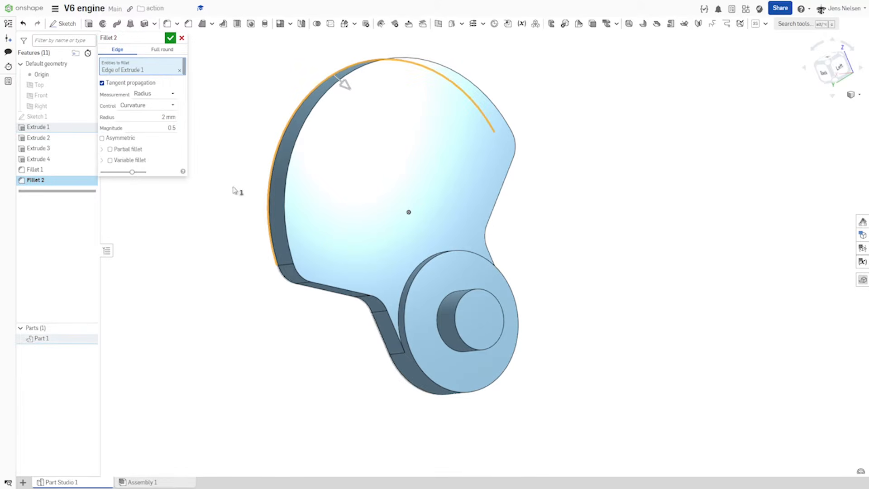
left_click(291, 232)
scroll(410, 362, "up", 5)
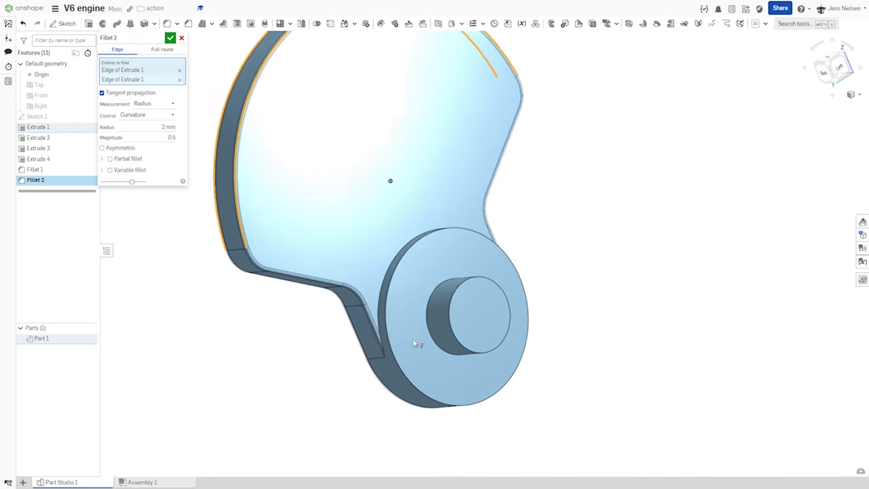
Step: Include the collar's outer rim and the edge where it meets the web in the fillet, and accept it
left_click(408, 366)
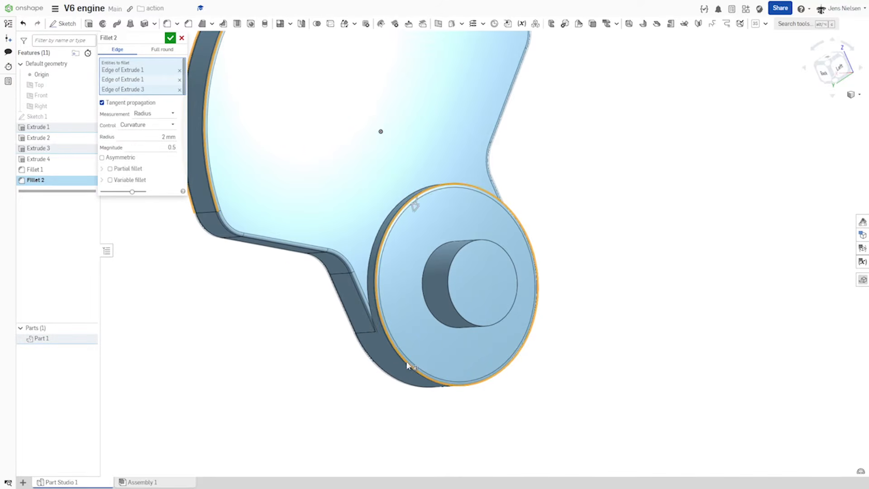
right_click_drag(367, 302, 368, 286)
left_click(367, 284)
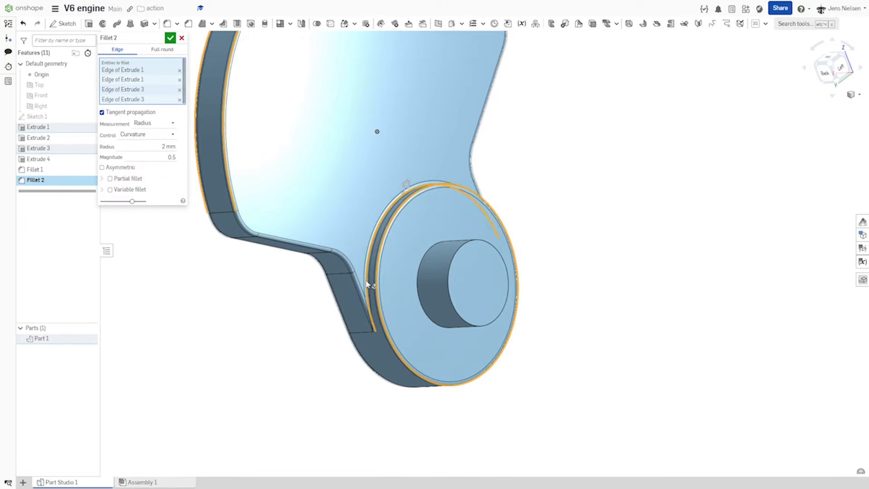
left_click(170, 38)
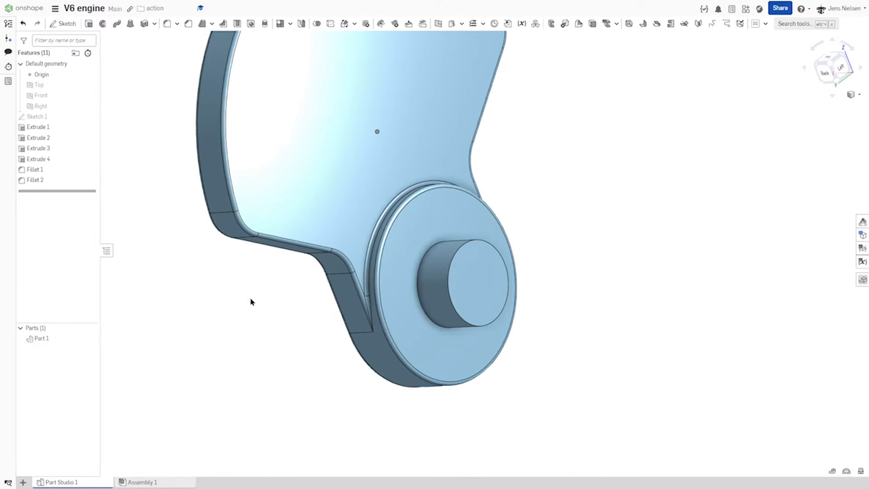
Step: Change Part 1's appearance to the neutral gray B3B3B3
right_click(64, 339)
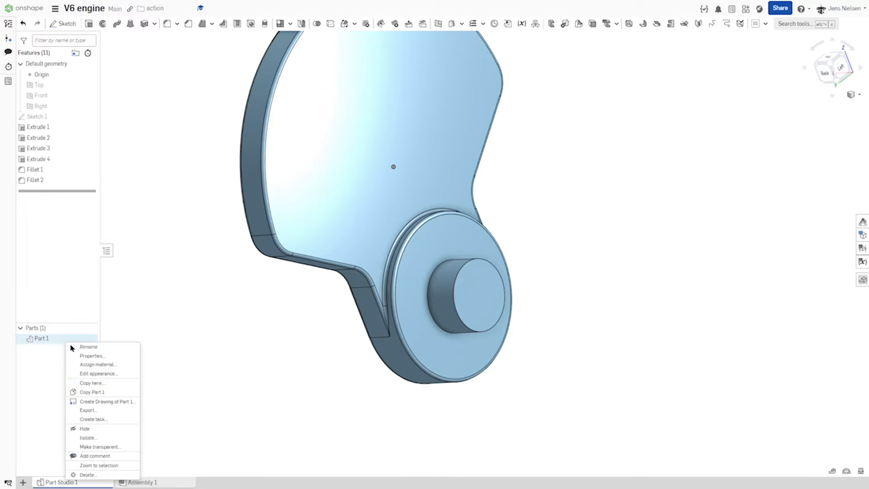
left_click(99, 374)
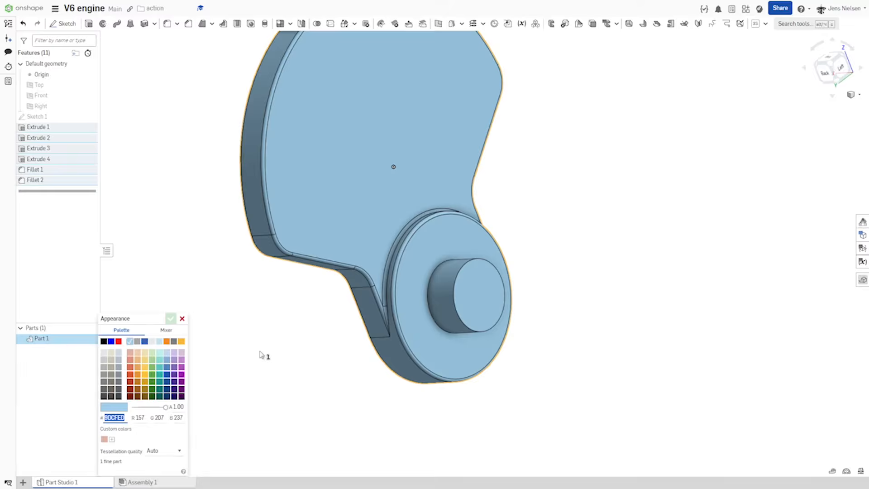
left_click(104, 361)
left_click(104, 367)
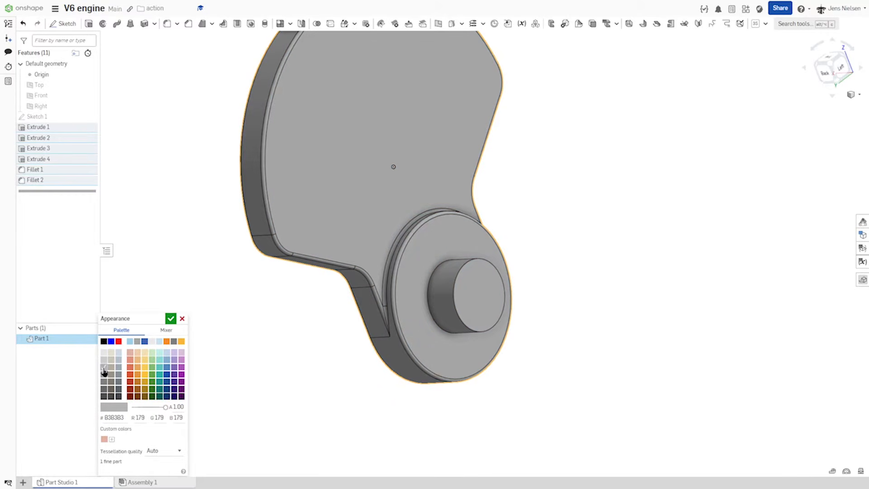
left_click(171, 318)
Step: Mirror Part 1 about the end face of the lower pin, added to the existing part
right_click_drag(232, 341, 174, 225)
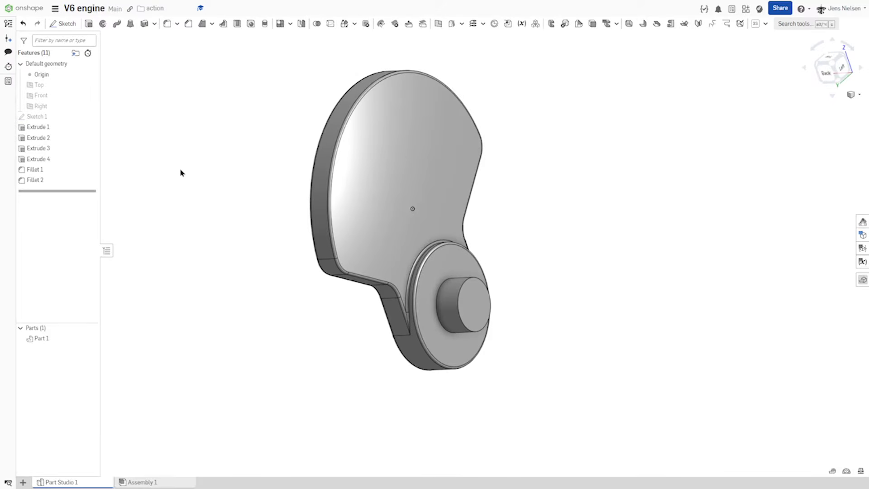
left_click(301, 24)
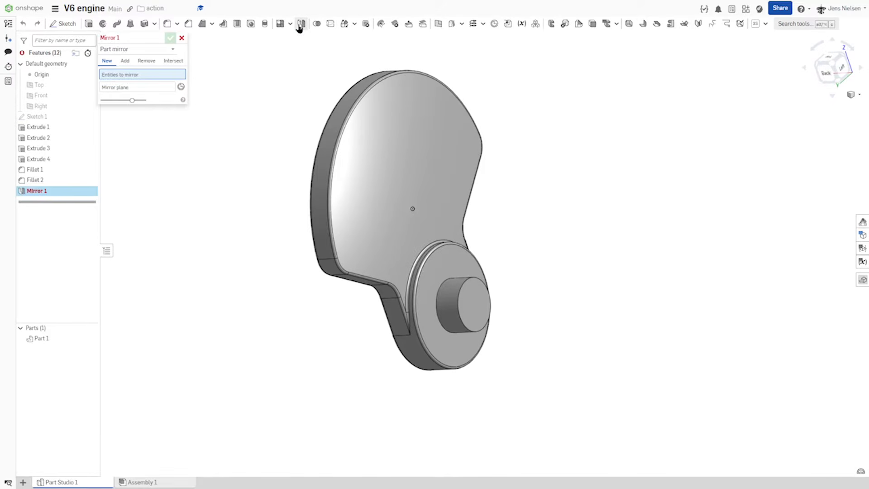
left_click(476, 312)
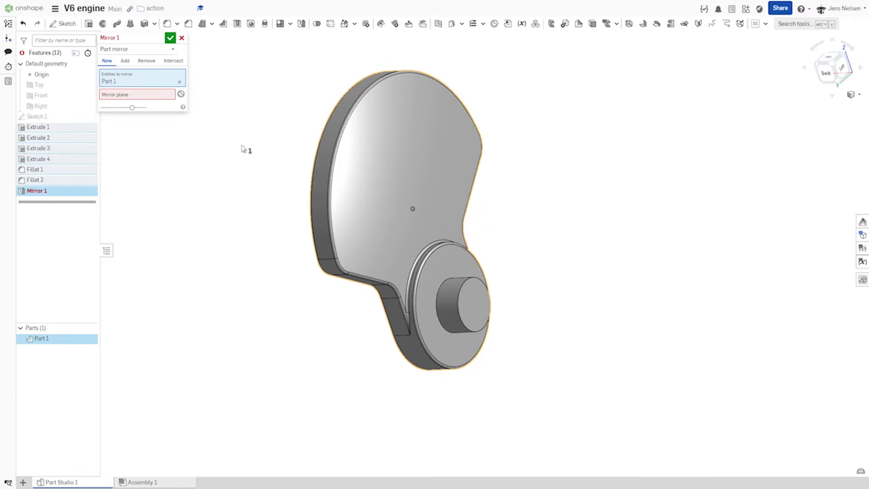
left_click(155, 93)
left_click(463, 303)
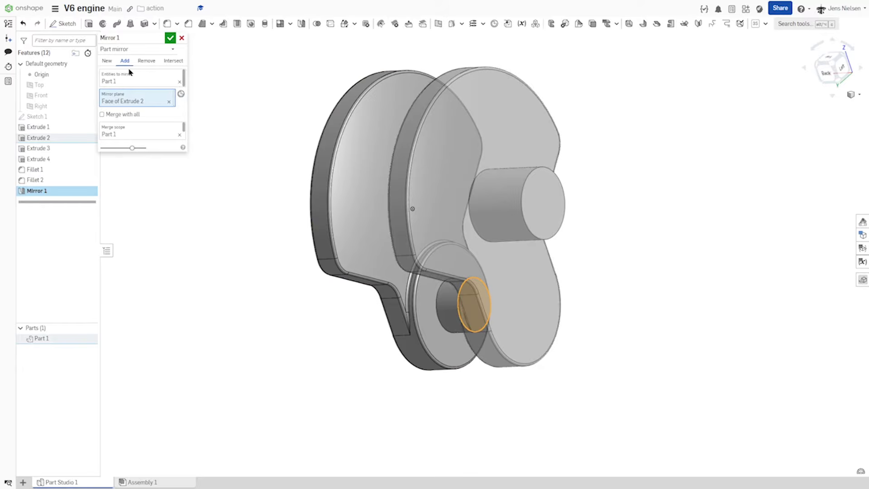
right_click_drag(398, 250, 439, 292)
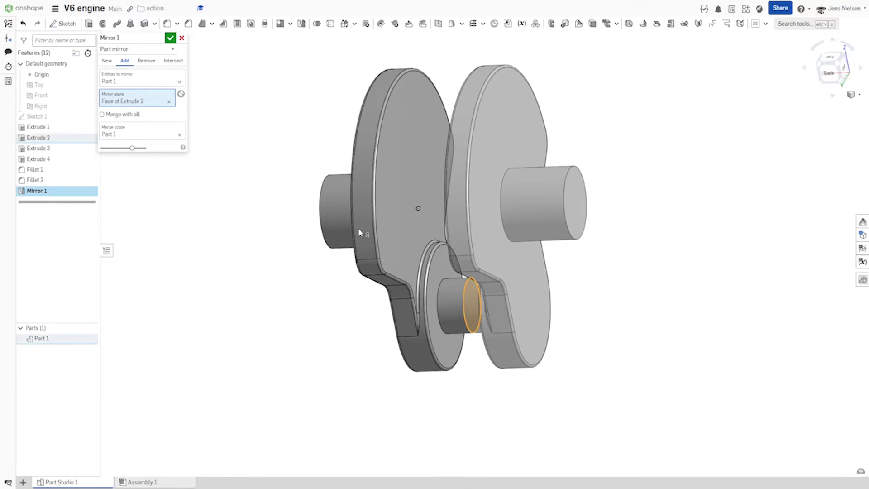
left_click(169, 39)
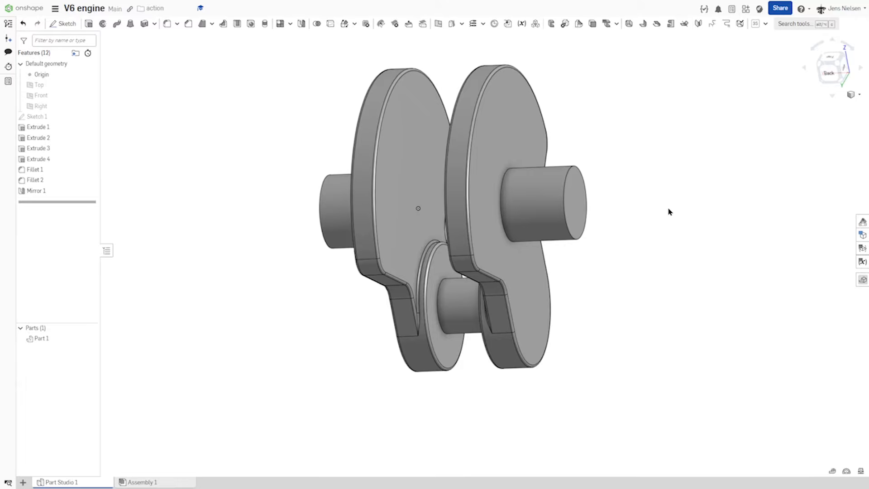
Step: Set up a linear part pattern of Part 1 as new parts, directed along the main journal's cylindrical face
scroll(669, 212, "up", 2)
scroll(665, 209, "down", 3)
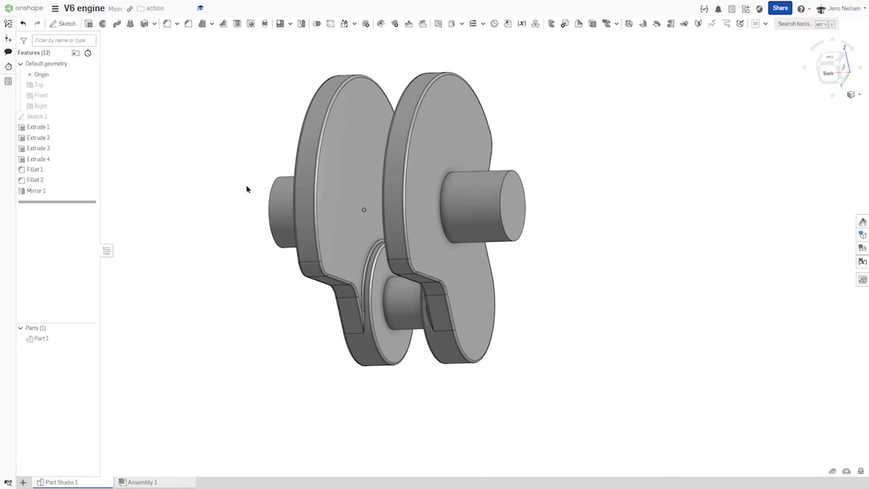
left_click(281, 23)
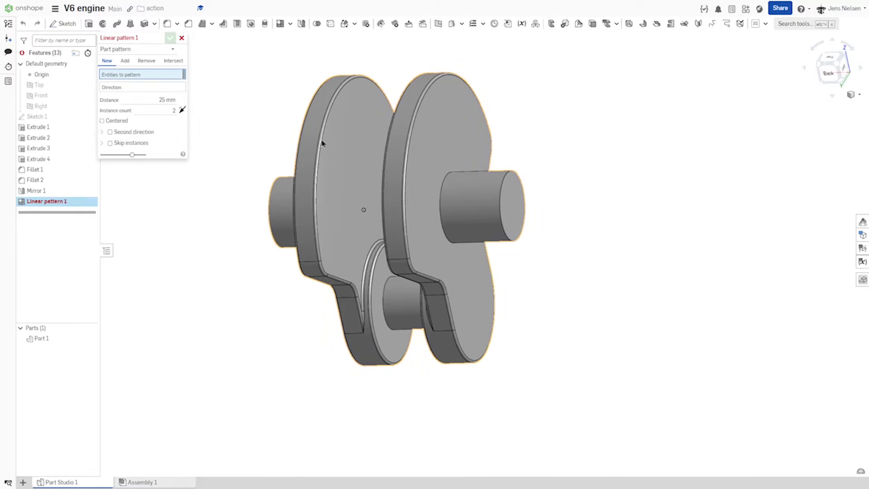
left_click(320, 154)
left_click(155, 94)
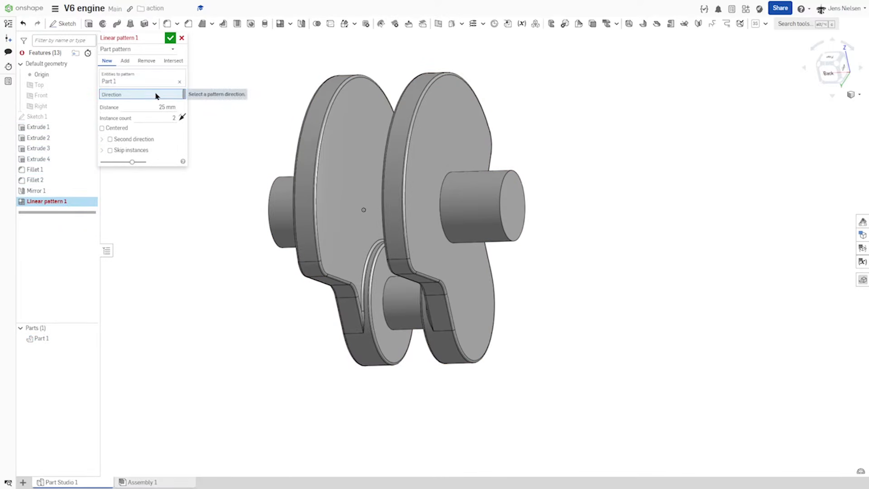
left_click(482, 219)
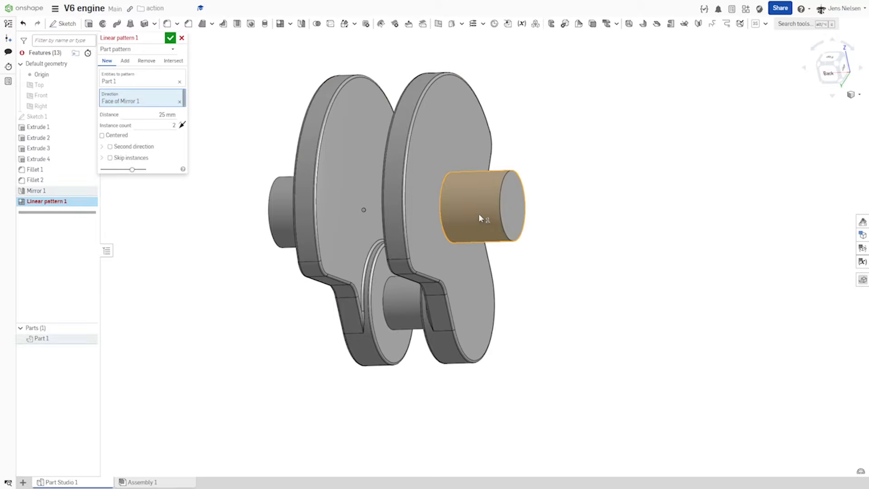
right_click_drag(324, 196, 562, 209)
Step: Set the pattern distance to 166 mm with 3 instances and accept the linear pattern
left_click(181, 126)
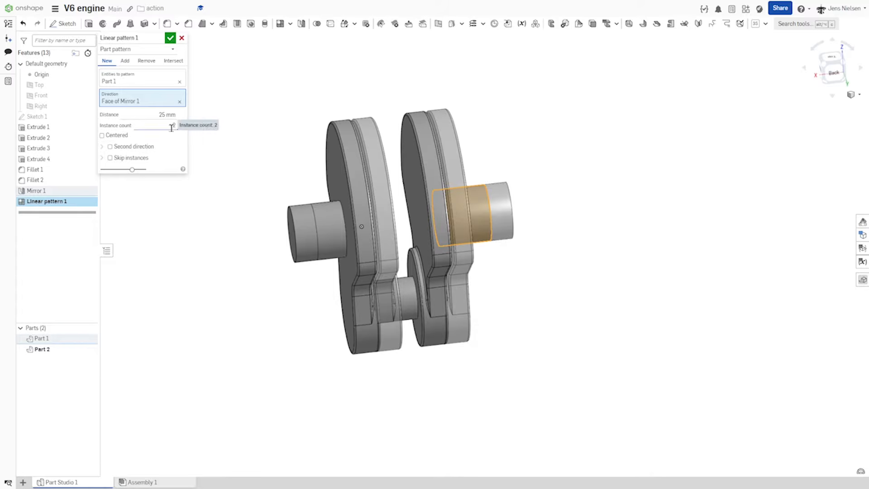
left_click(167, 115)
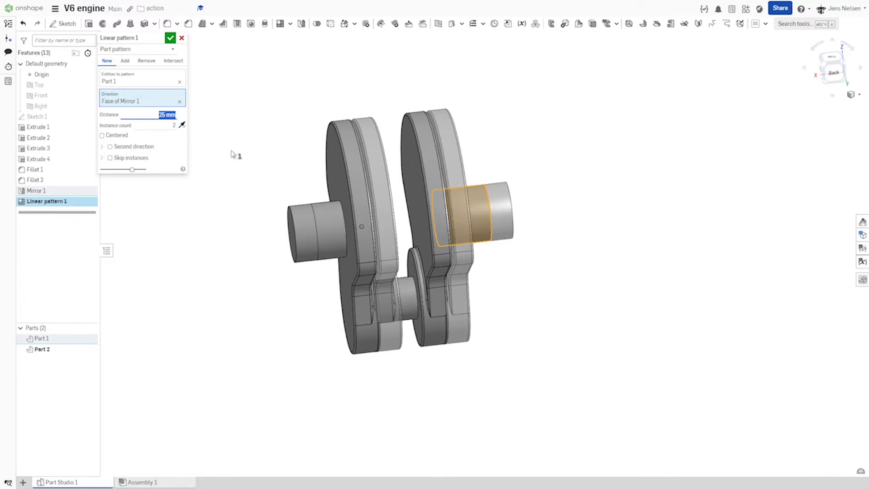
type("166")
left_click(174, 124)
type("3")
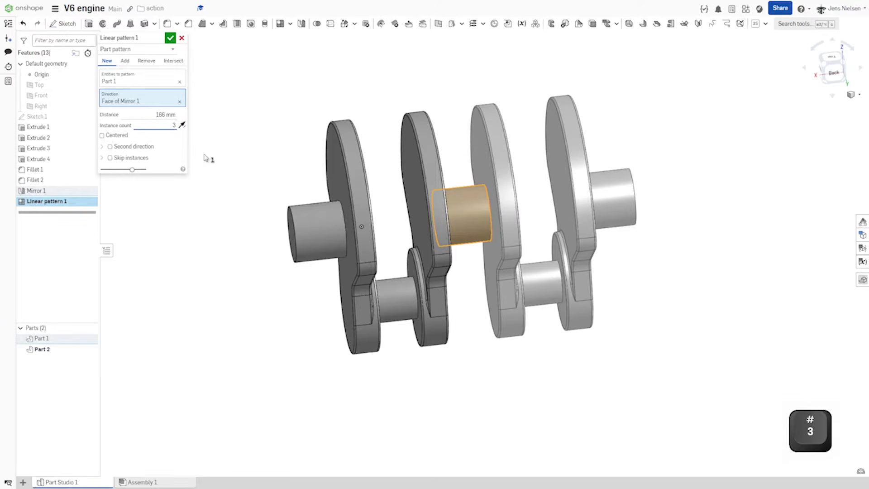
key("Tab")
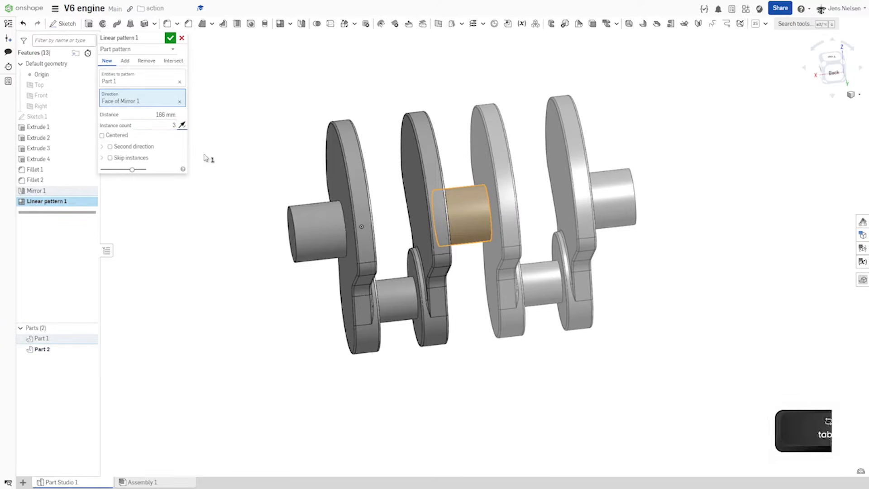
scroll(222, 170, "down", 3)
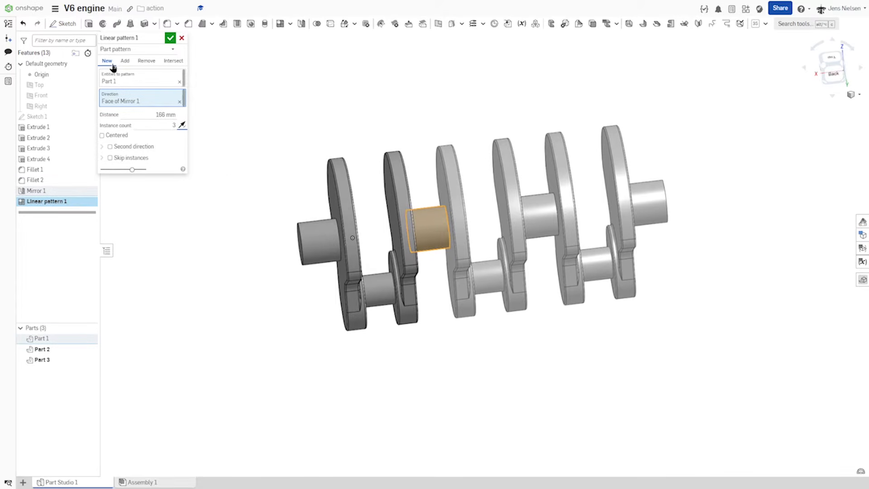
left_click(171, 38)
Step: Rotate the middle throw, Part 2, by 120 degrees about the main journal's axis with a Transform
right_click_drag(343, 162, 472, 244)
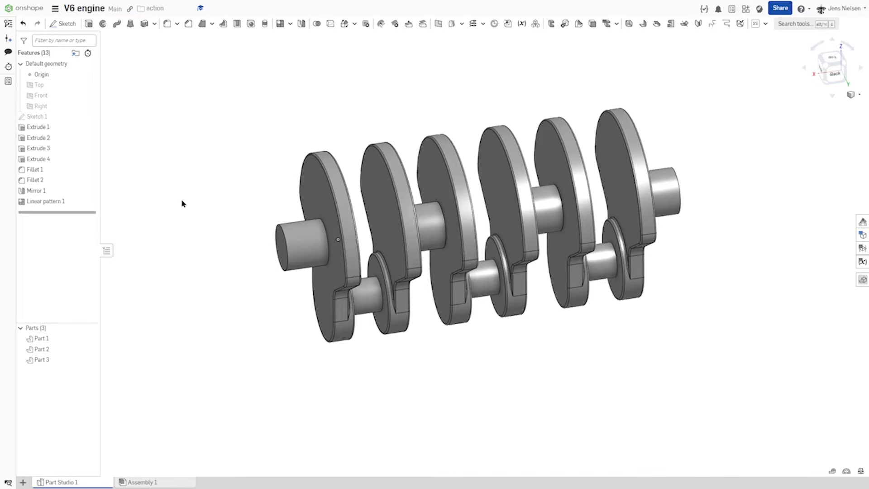
scroll(182, 203, "up", 1)
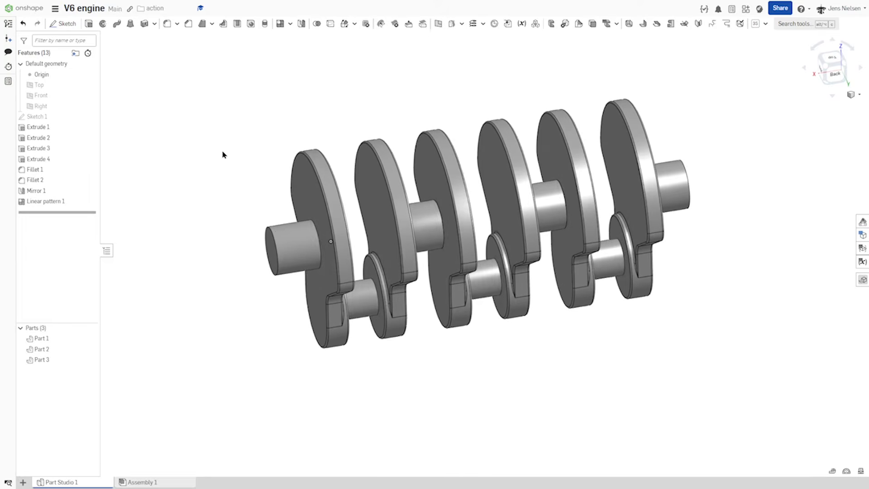
left_click(345, 24)
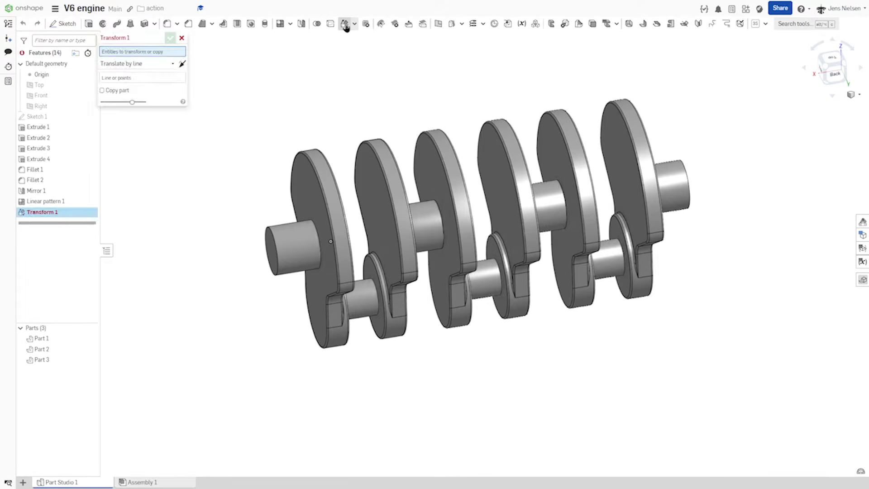
left_click(173, 64)
left_click(126, 120)
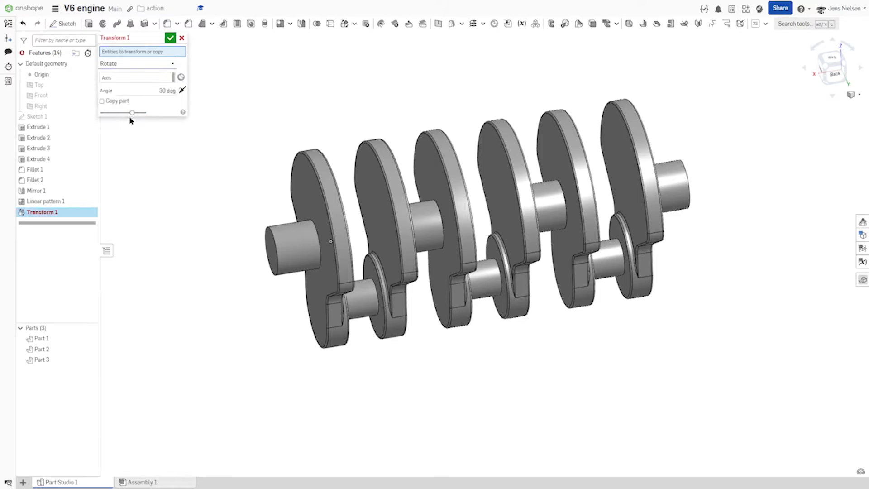
left_click(466, 213)
left_click(164, 98)
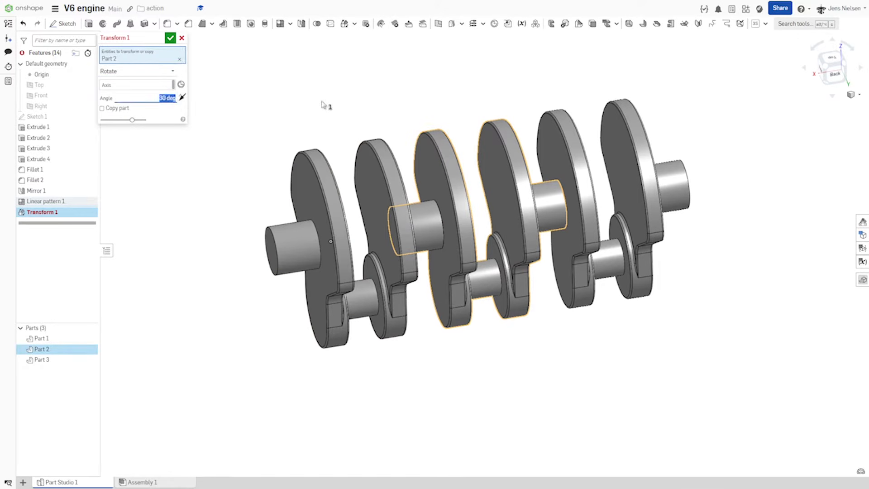
type("120")
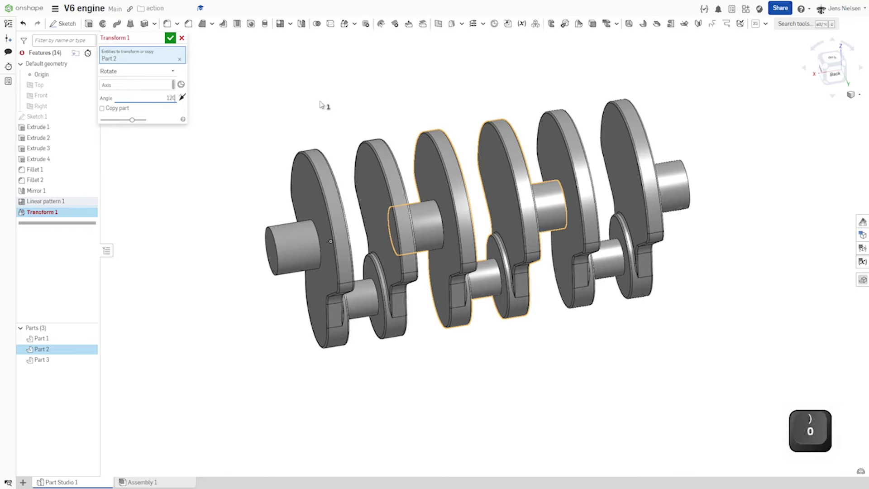
key("Tab")
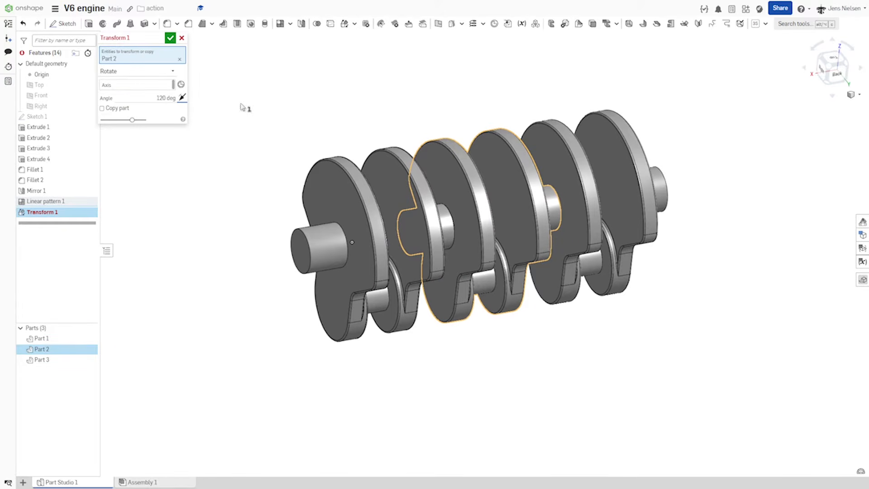
left_click(145, 86)
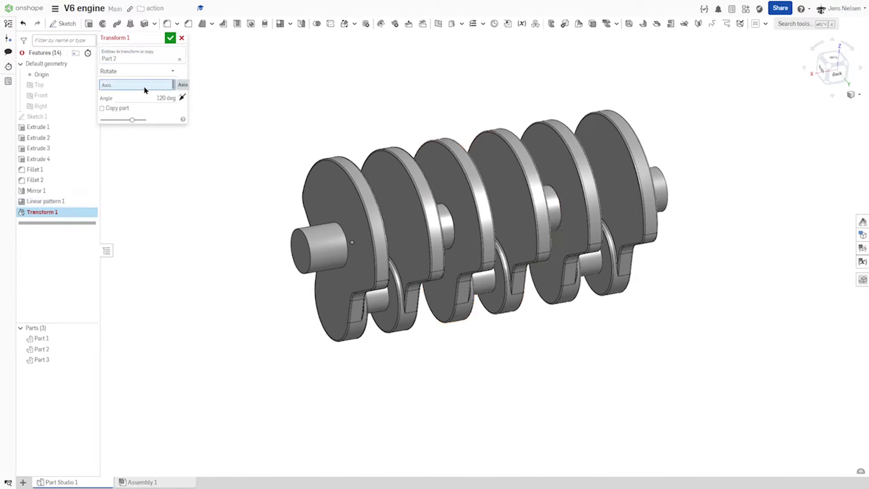
left_click(316, 238)
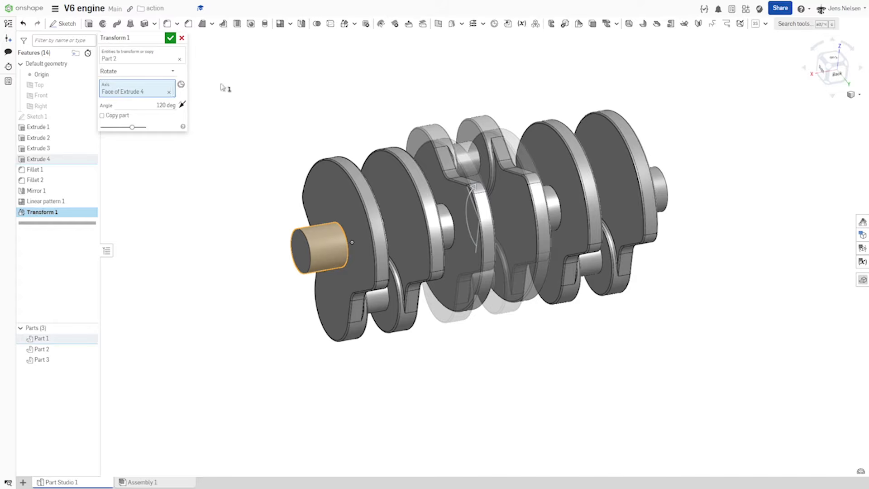
left_click(169, 39)
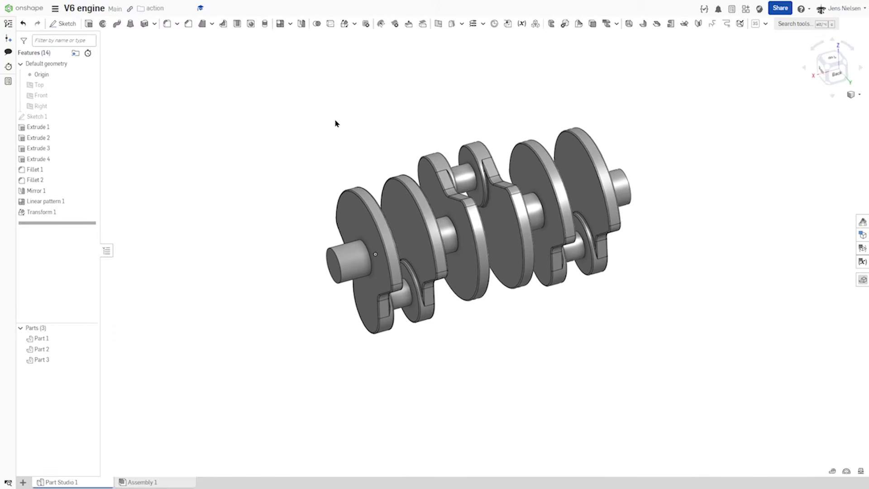
Step: Rotate the last throw, Part 3, by 120 degrees about the main journal's axis in the opposite direction
left_click(344, 24)
left_click(576, 172)
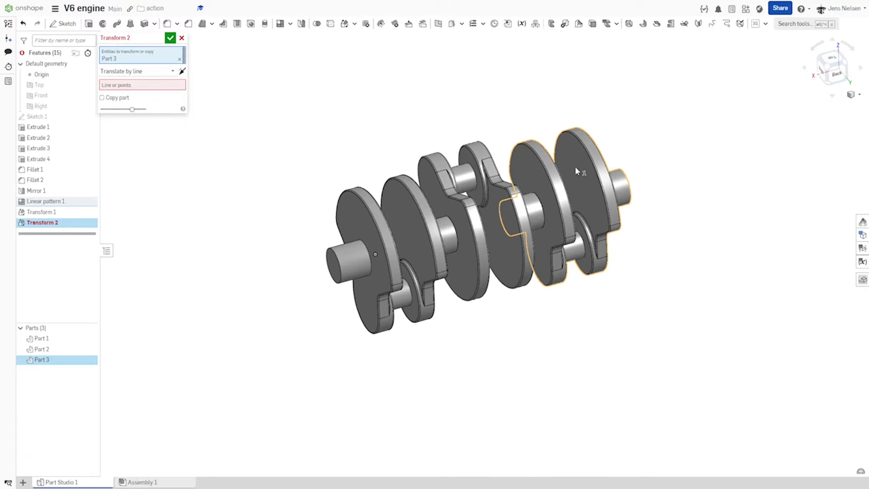
left_click(170, 73)
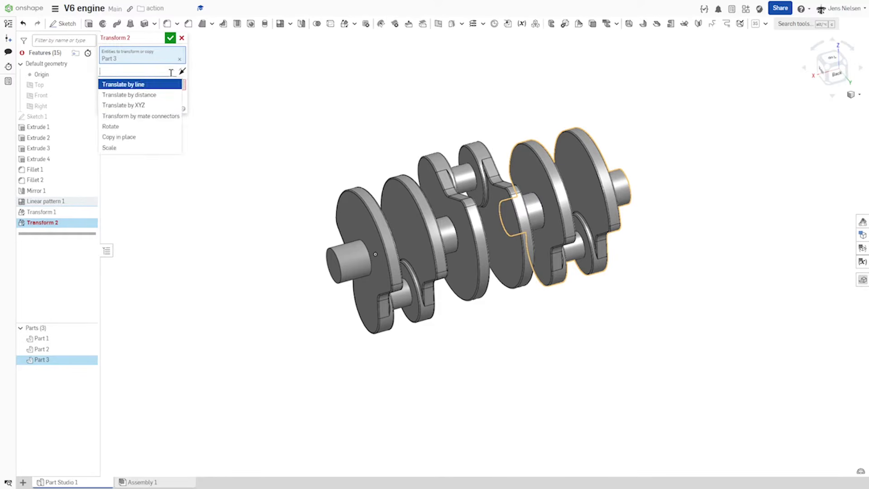
left_click(121, 128)
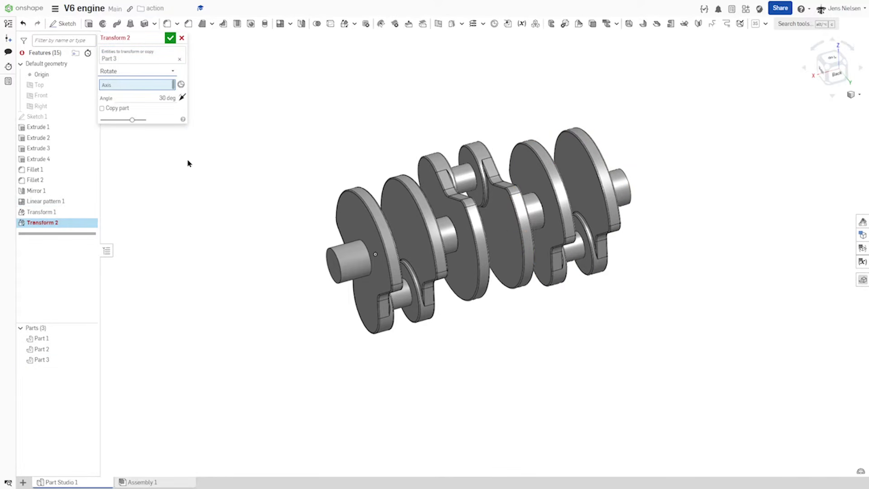
left_click(349, 264)
left_click(166, 105)
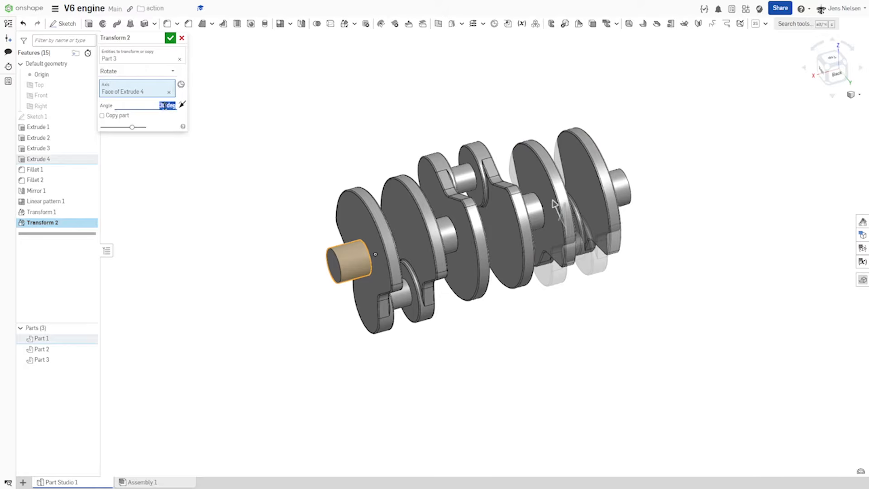
type("120")
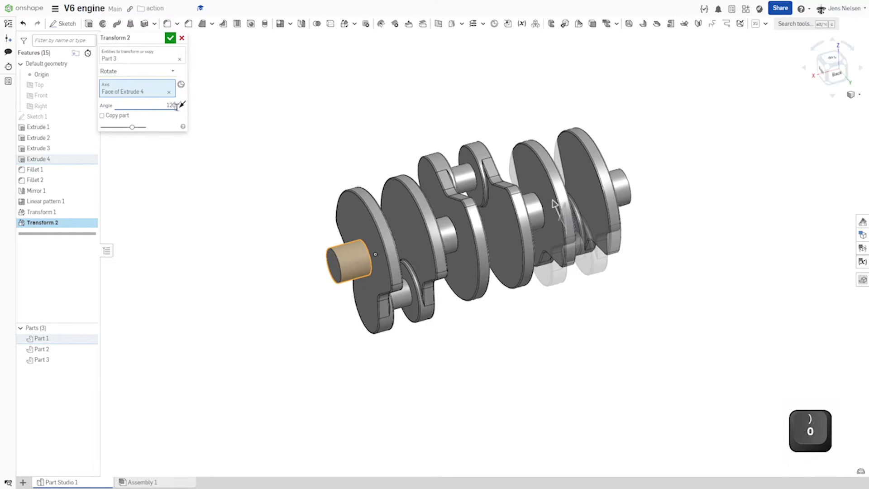
left_click(182, 106)
right_click_drag(447, 139, 444, 137)
left_click(170, 38)
Step: Unite Part 1, Part 2 and Part 3 into a single body with a Boolean union
right_click_drag(250, 93, 343, 129)
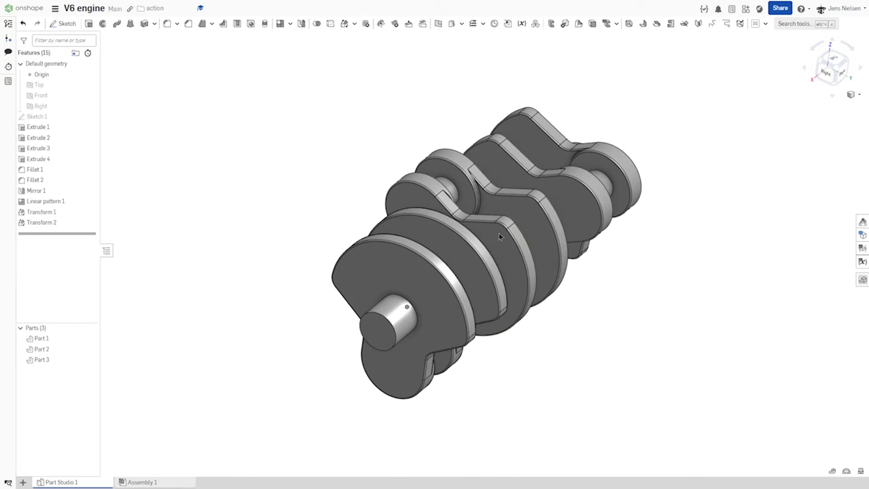
right_click_drag(501, 237, 505, 237)
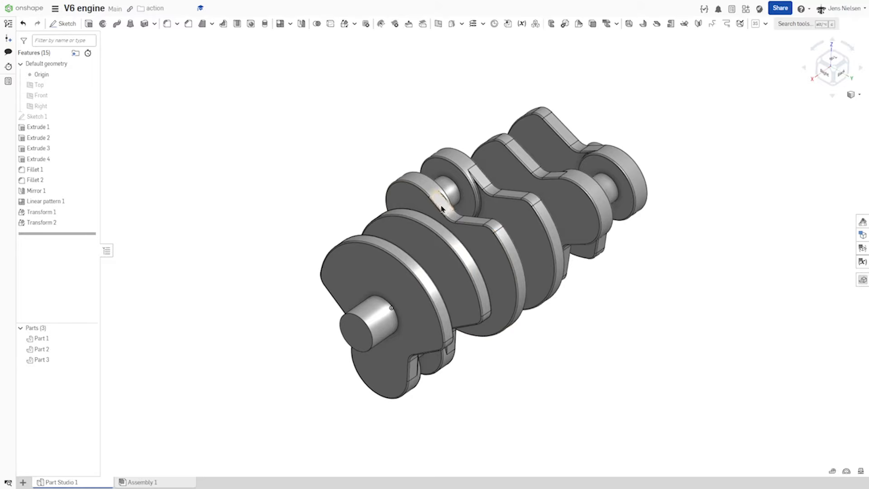
right_click_drag(576, 230, 575, 176)
right_click_drag(341, 148, 342, 149)
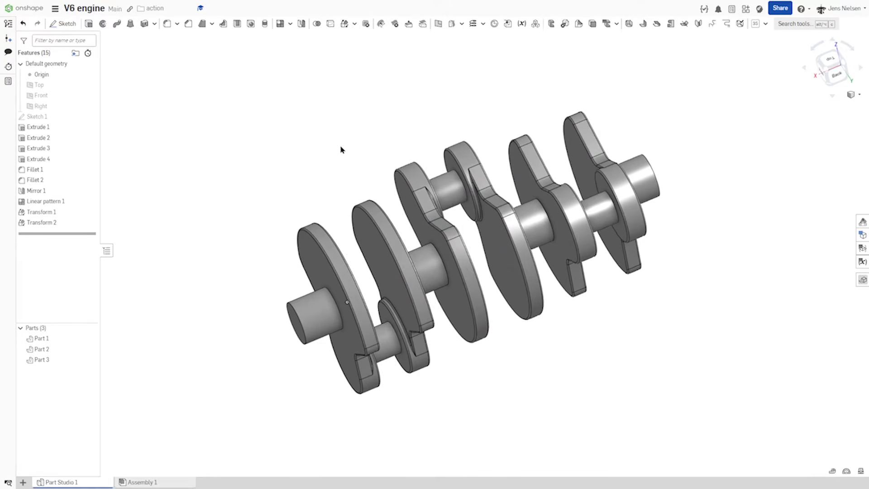
left_click(316, 24)
left_click(396, 211)
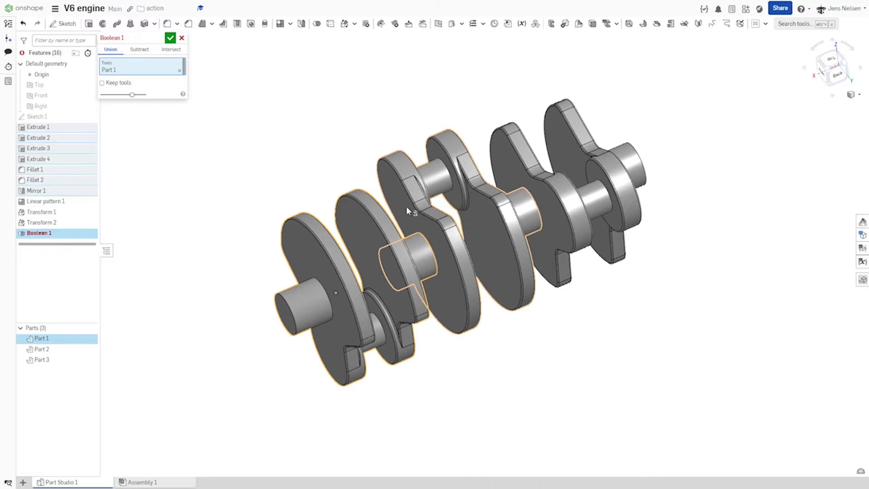
left_click(406, 206)
left_click(524, 171)
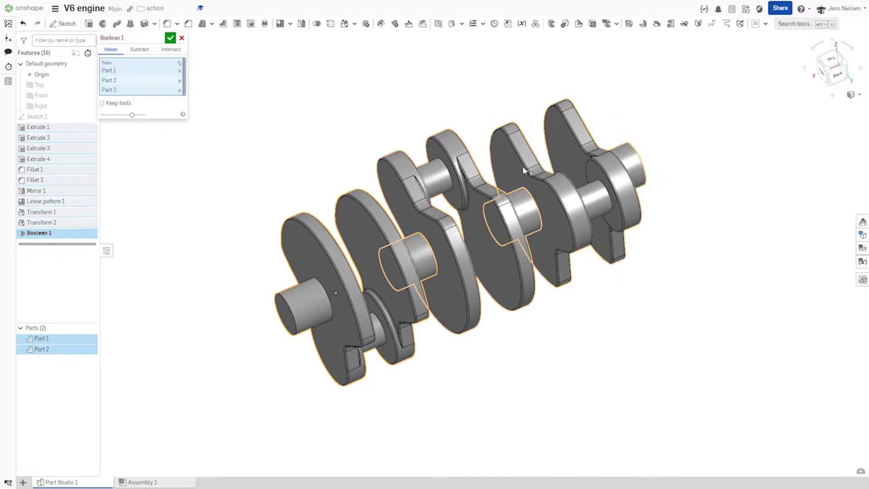
left_click(171, 38)
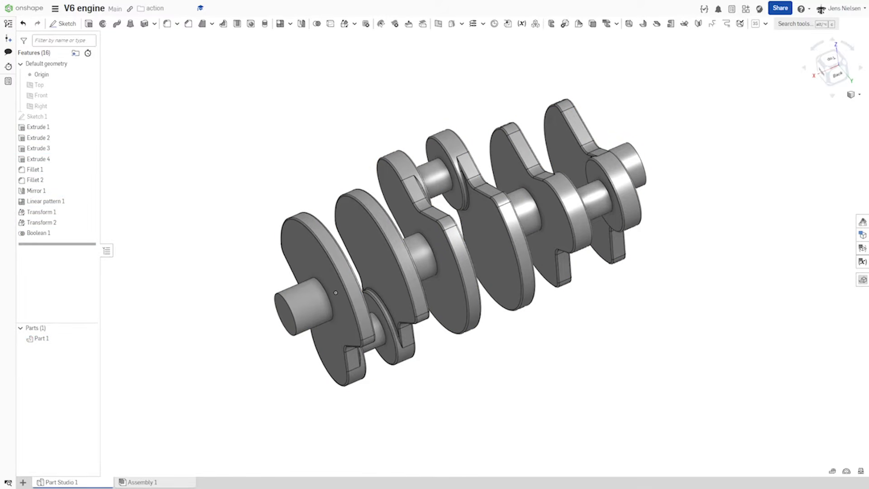
Step: Rename the united part as crankshaft
right_click(52, 342)
left_click(79, 351)
type("crankshaft")
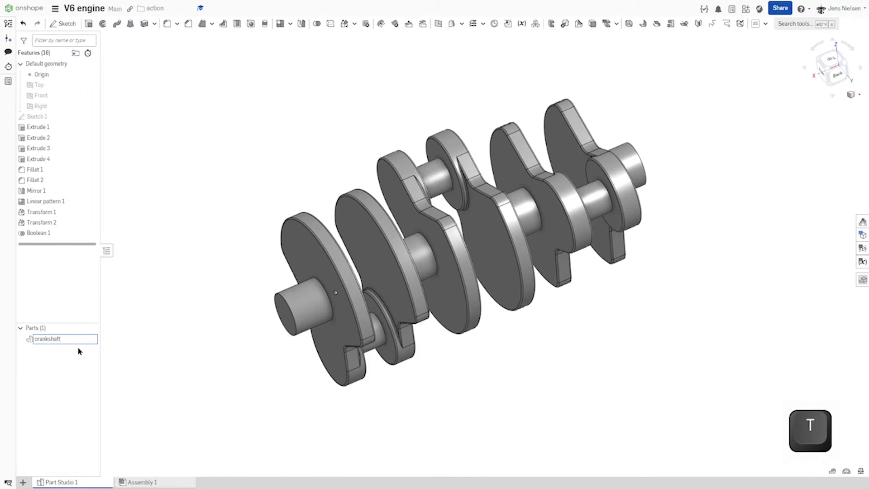
key("Return")
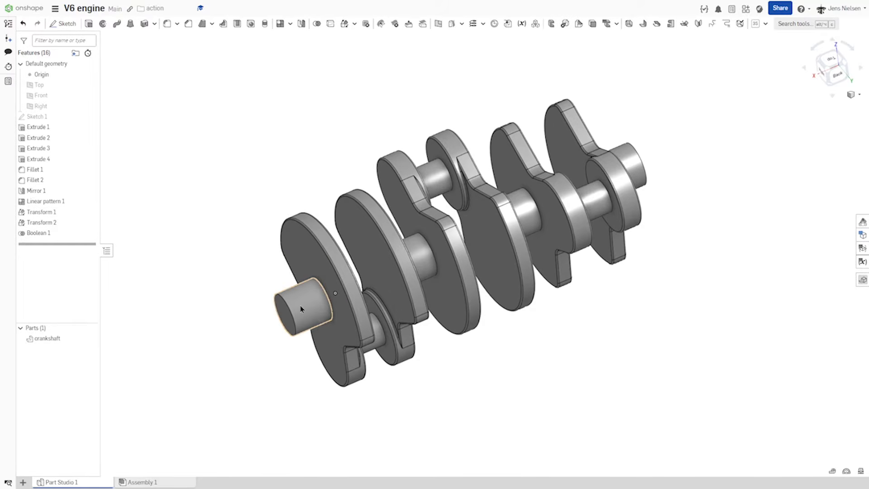
right_click_drag(366, 270, 591, 170)
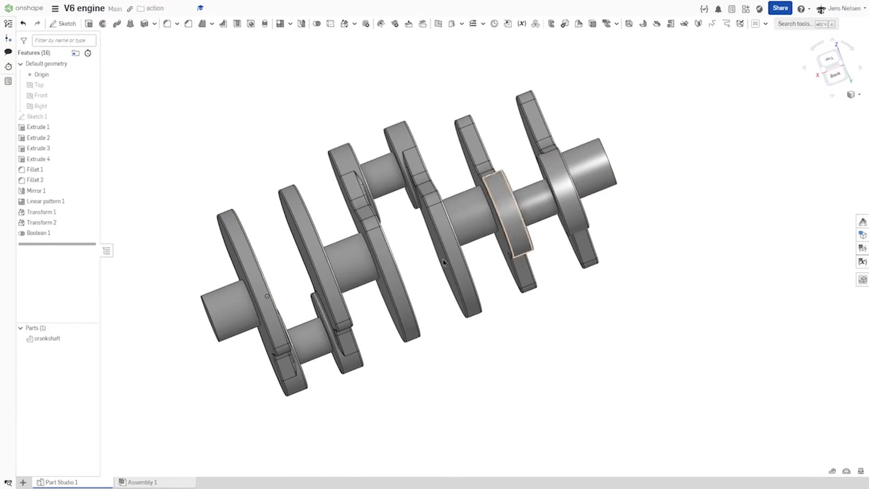
right_click_drag(199, 287, 198, 305)
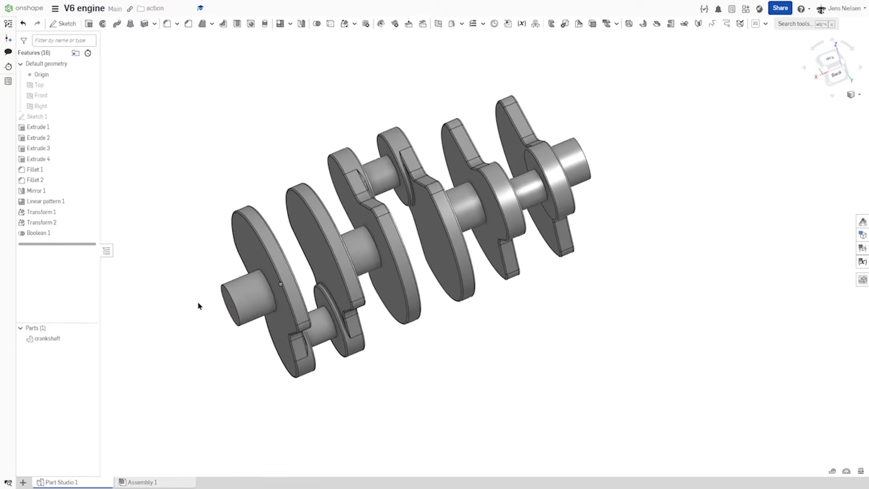
middle_click_drag(222, 283, 237, 267)
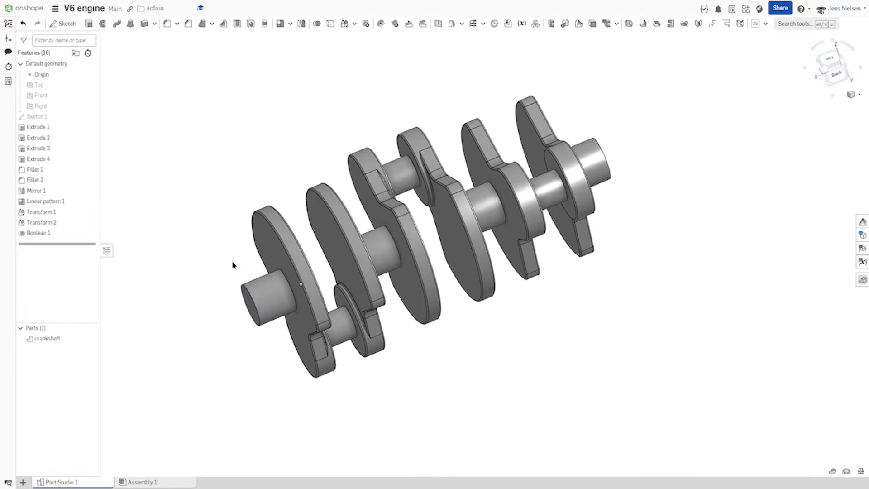
Step: Sketch a 122 mm diameter circle concentric with the main journal on the journal's end face
right_click_drag(226, 280, 270, 289)
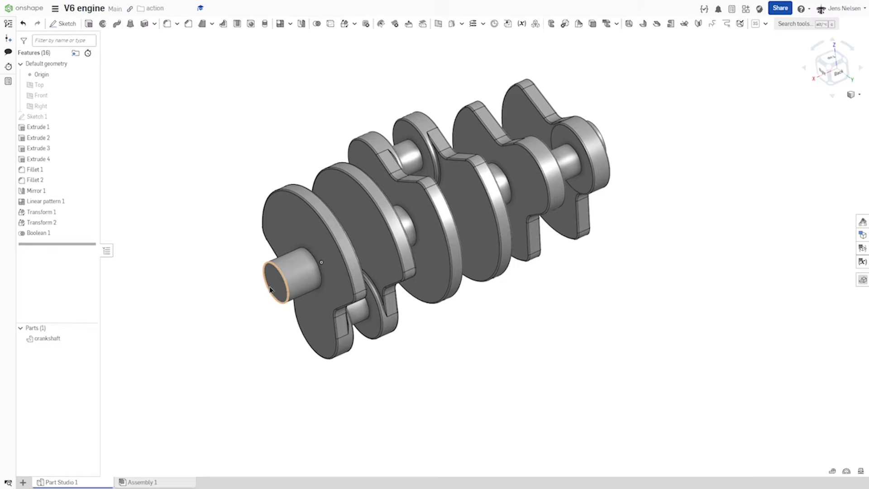
key("s")
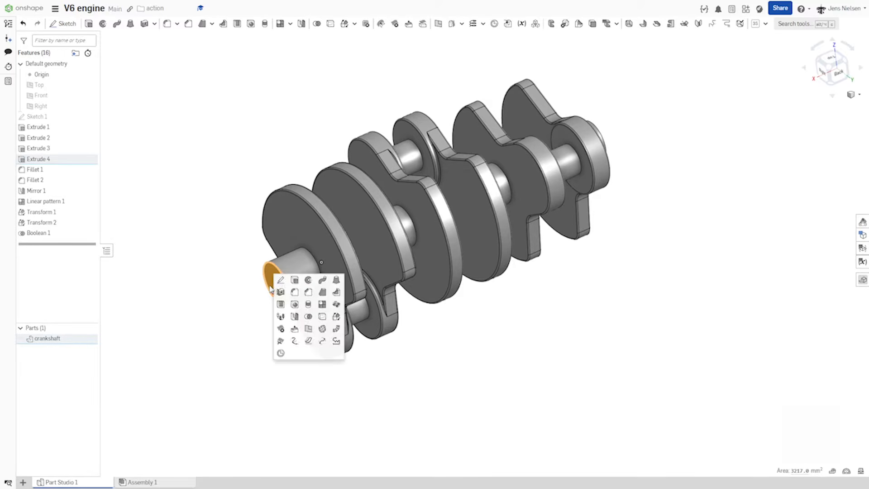
left_click(280, 282)
key("c")
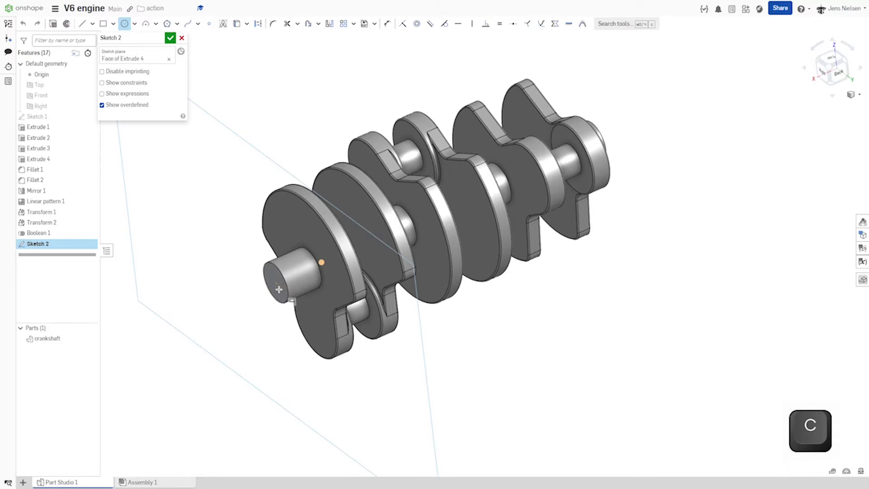
left_click(277, 283)
left_click(296, 283)
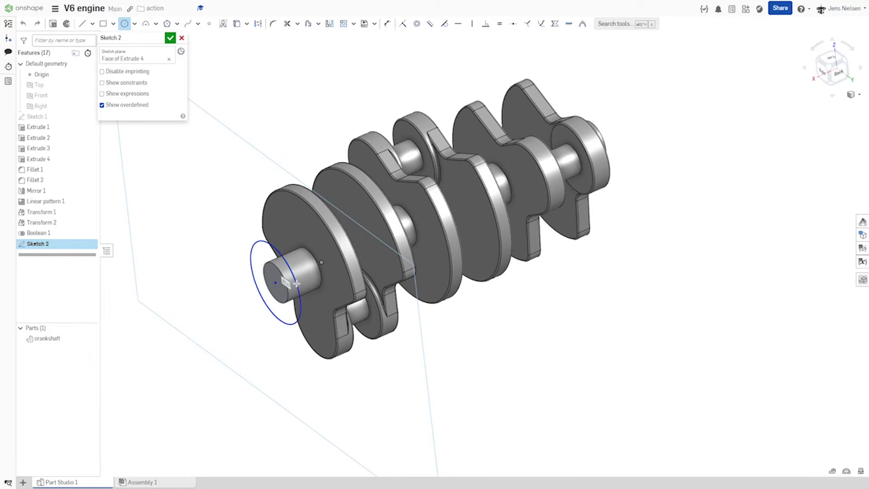
type("122")
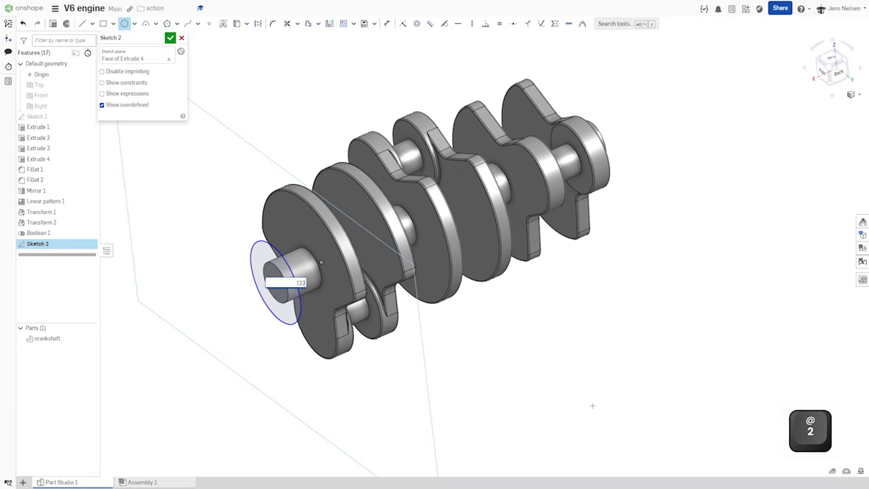
key("Return")
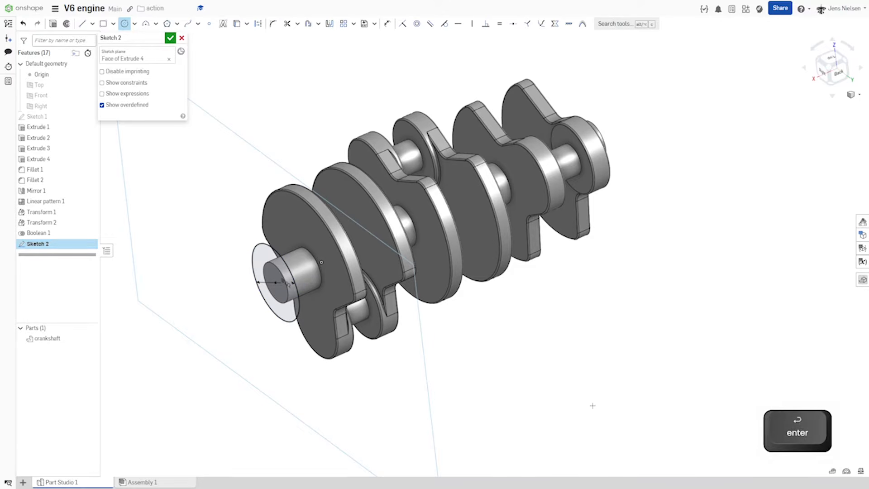
Step: Extrude the circle sketch outward and add it to the crankshaft as a round end flange
key("shift+e")
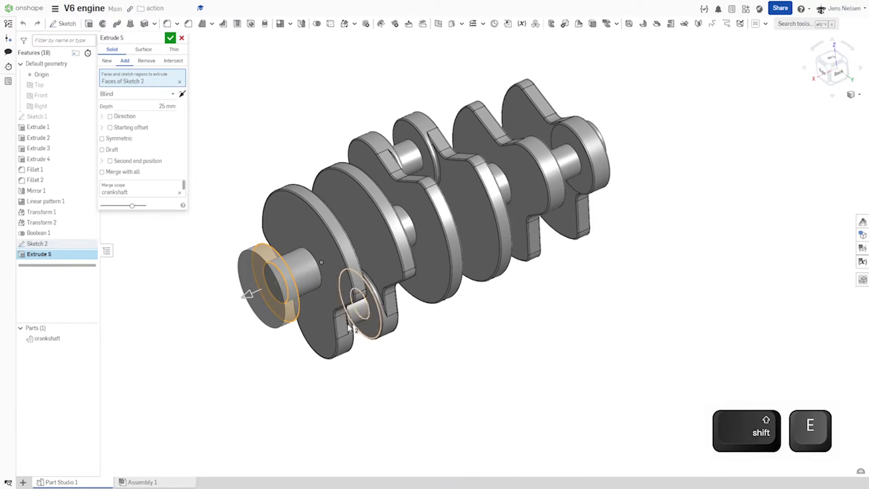
left_click(165, 106)
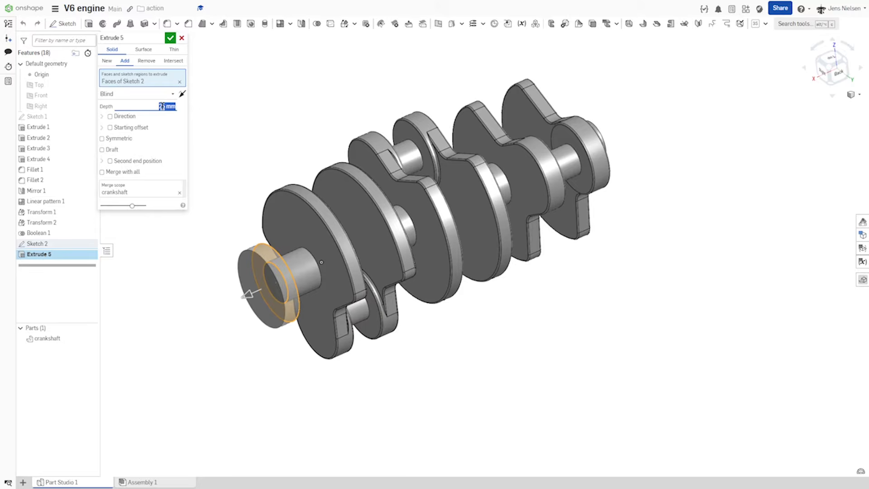
left_click(170, 37)
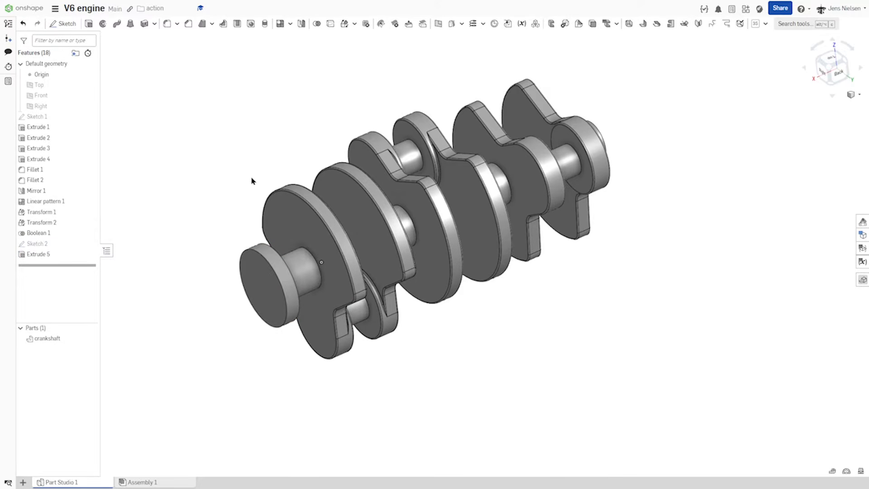
Step: Start a sketch on the journal face at the opposite end and offset its circular edge inward
right_click_drag(538, 339, 650, 320)
scroll(650, 321, "up", 2)
scroll(650, 320, "up", 2)
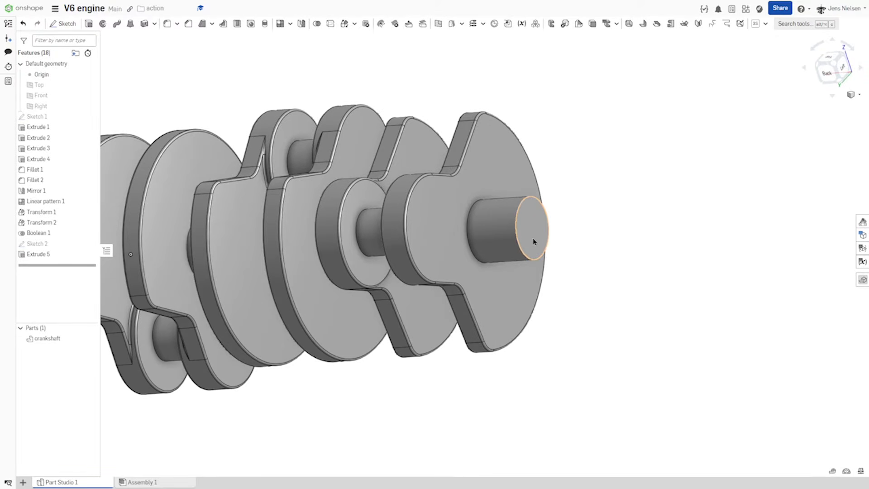
key("s")
left_click(698, 227)
left_click(545, 236)
key("o")
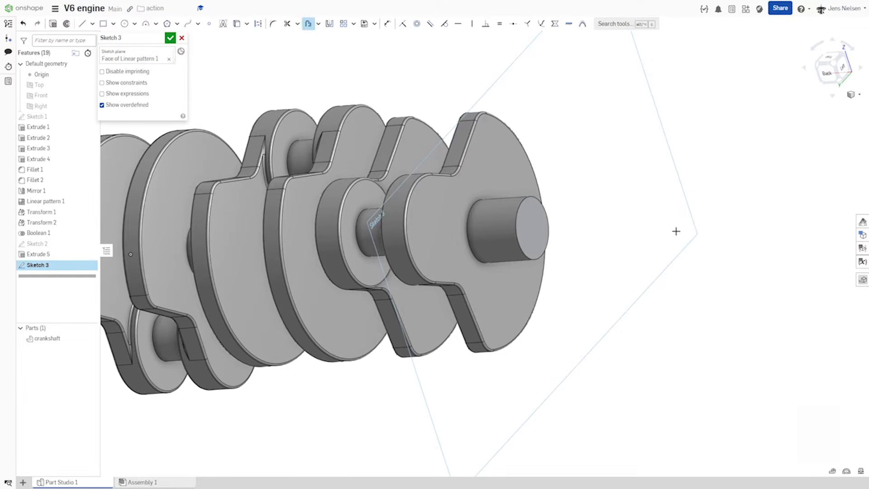
left_click(549, 229)
right_click_drag(595, 255, 545, 264)
left_click(325, 270)
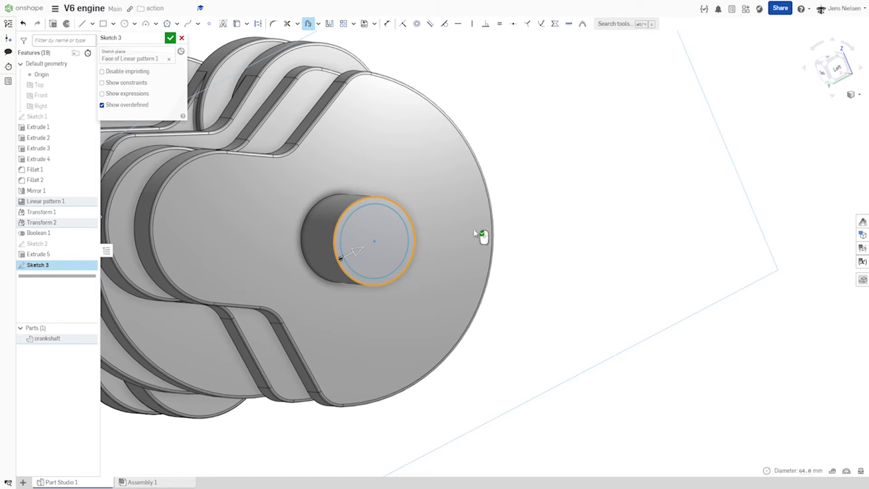
key("Return")
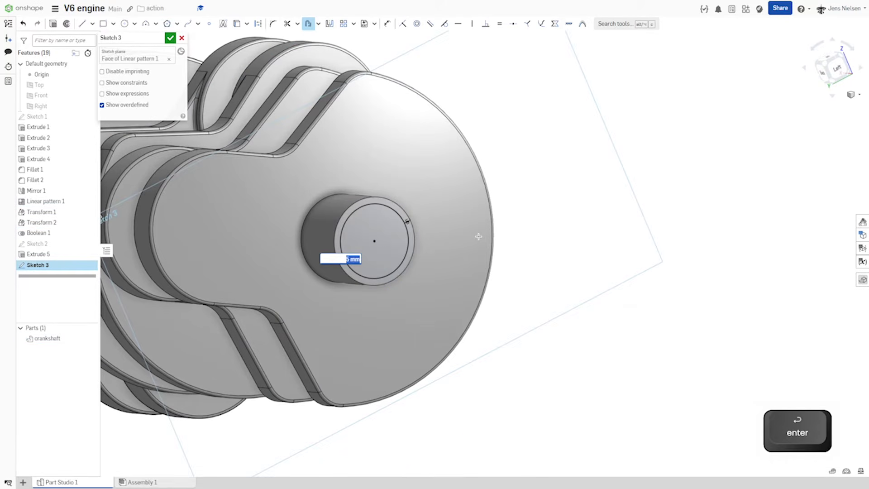
key("Return")
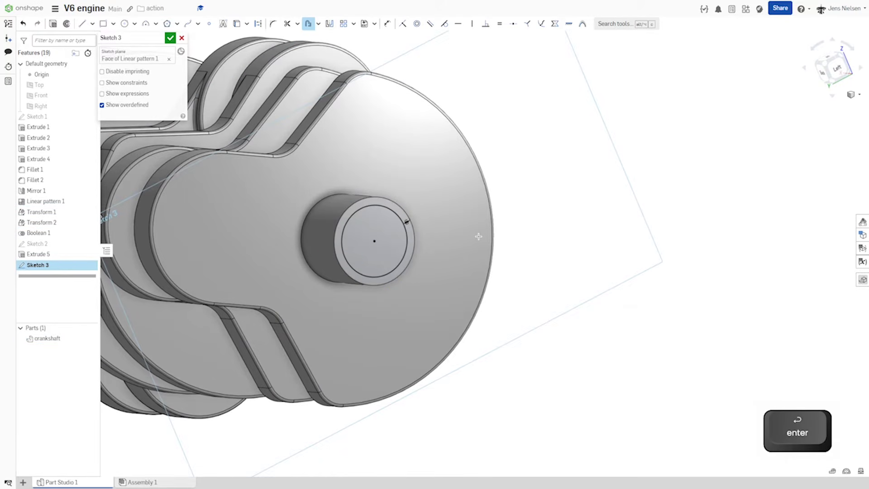
Step: Offset the inner circle another 6 mm inward and finish the sketch
key("o")
key("Return")
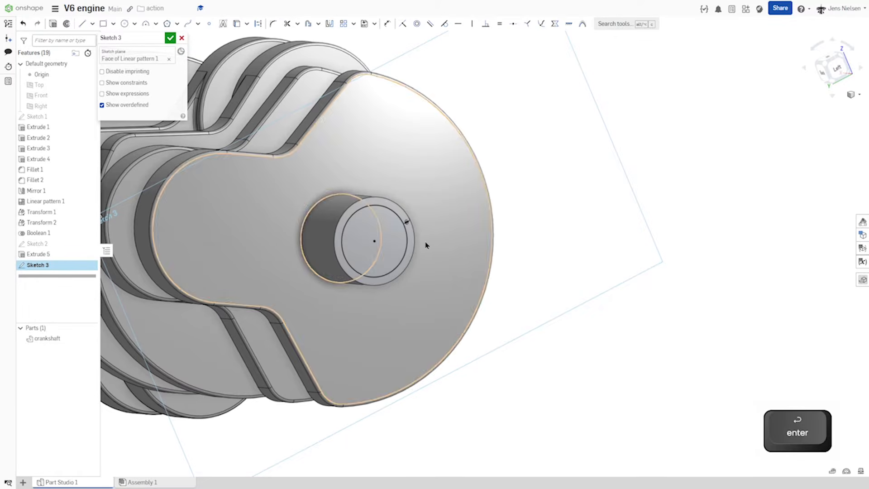
key("o")
left_click(328, 266)
key("Return")
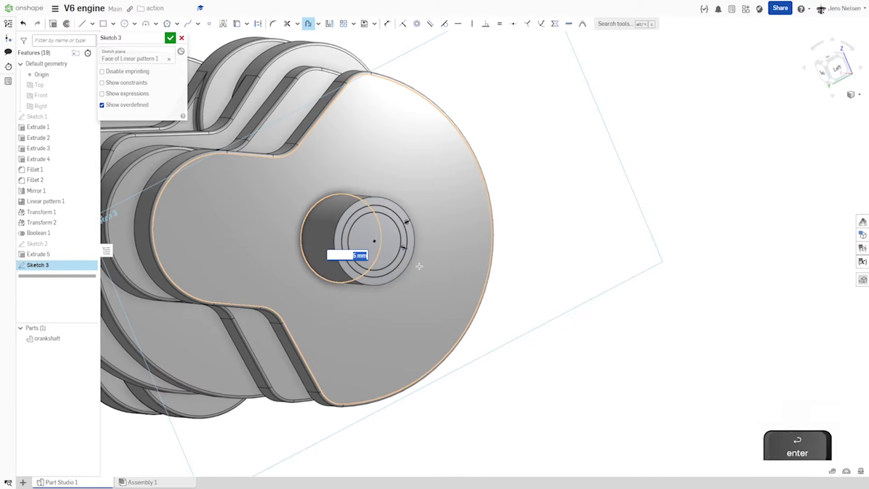
type("6")
key("Return")
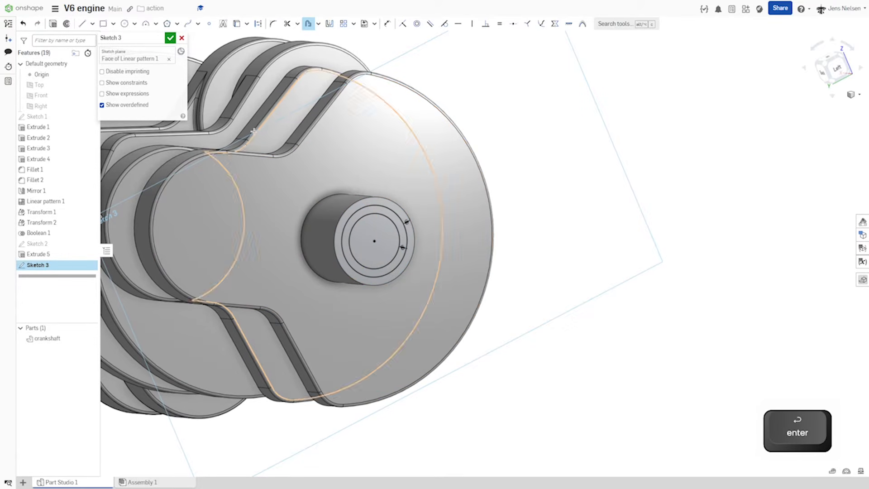
left_click(170, 40)
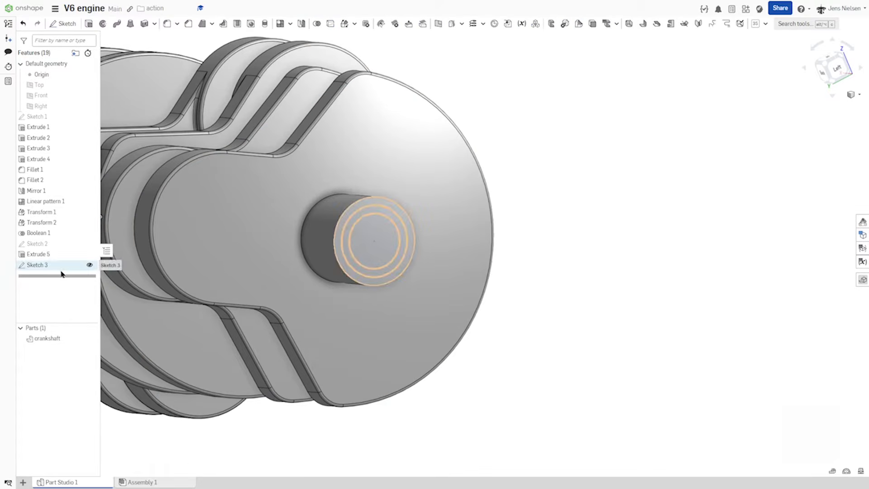
Step: Extrude the innermost circle 66 mm outward and add it to the crankshaft as a shaft stub
key("shift+e")
left_click(369, 259)
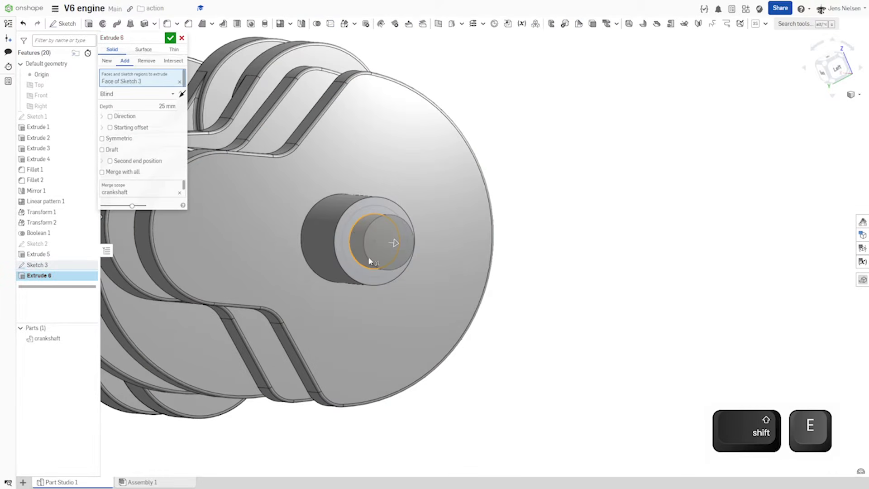
left_click(163, 107)
type("66")
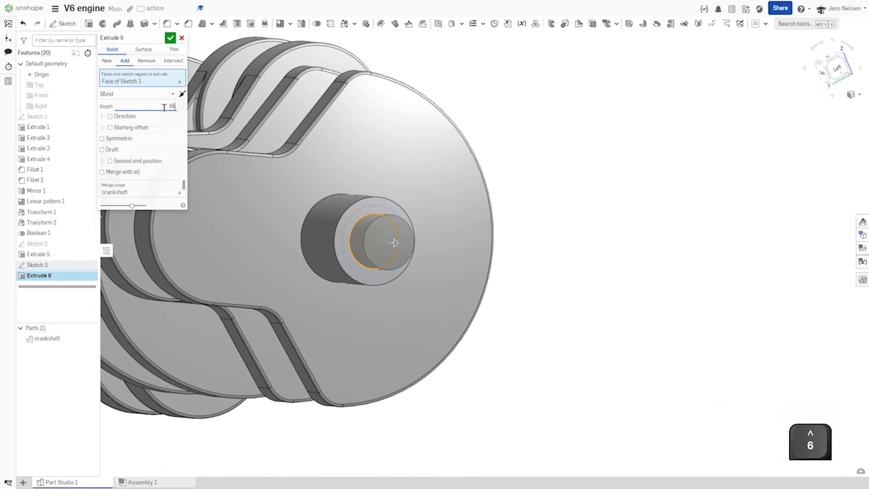
key("Tab")
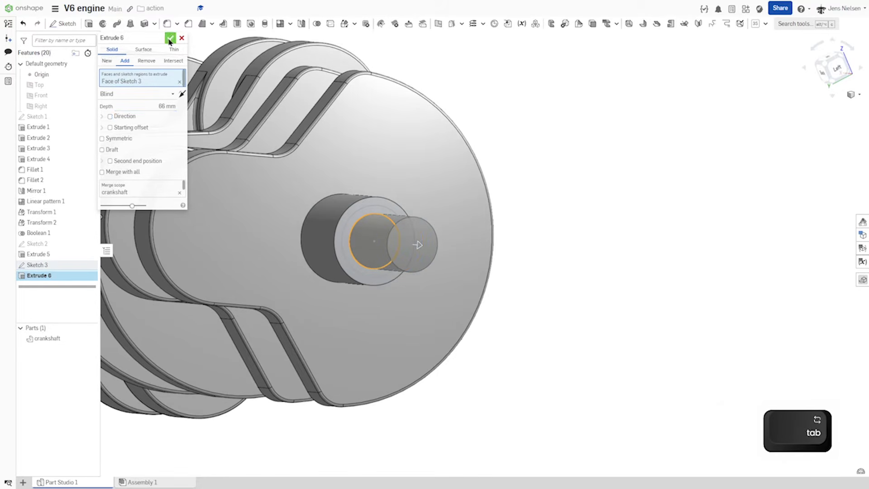
left_click(171, 37)
Step: Extrude the ring between the two offset circles 22 mm, adding it to the crankshaft as a shoulder around the stub
left_click(89, 264)
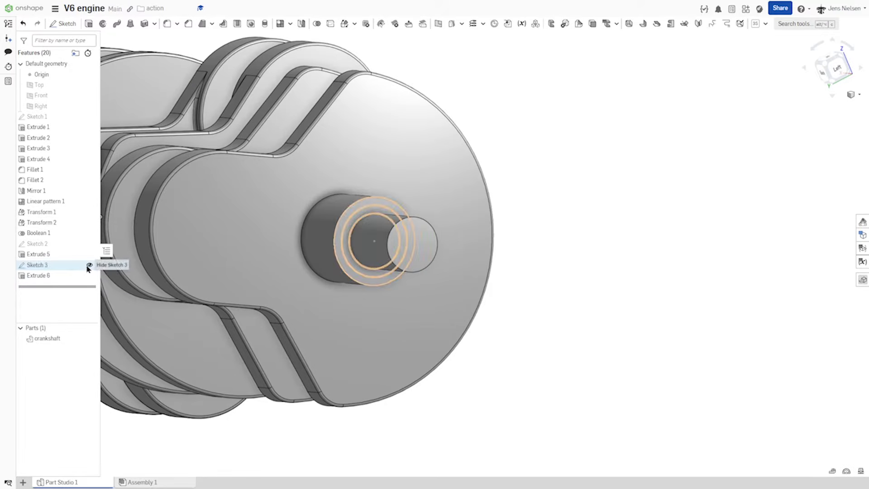
left_click(88, 25)
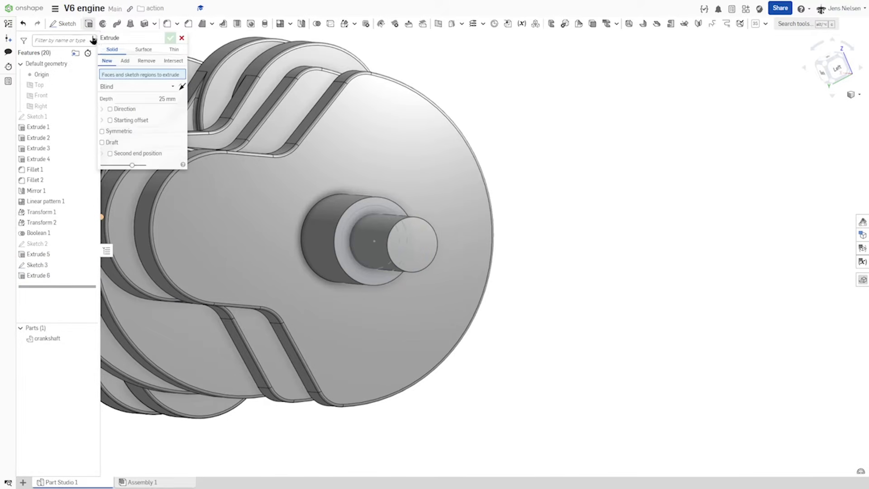
left_click(347, 260)
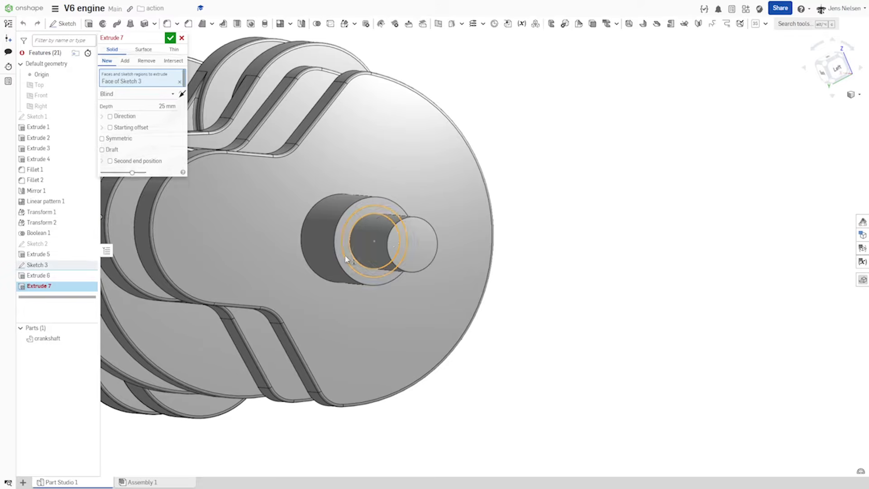
left_click(167, 106)
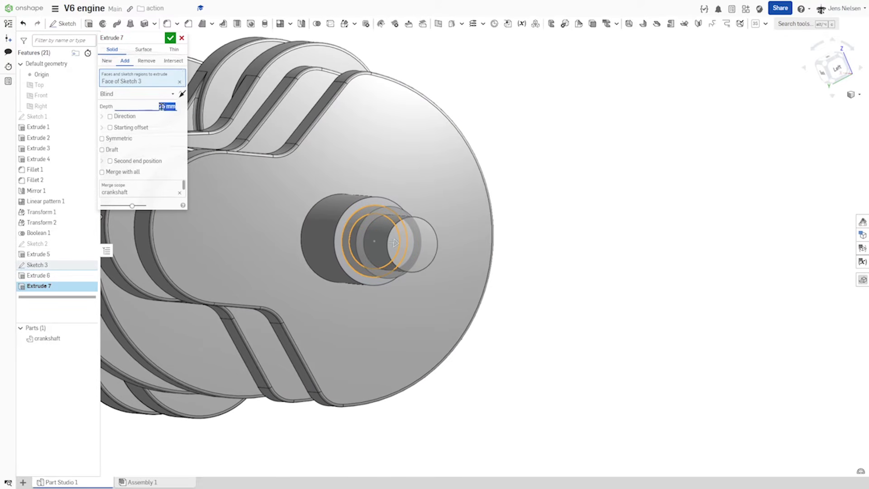
type("22")
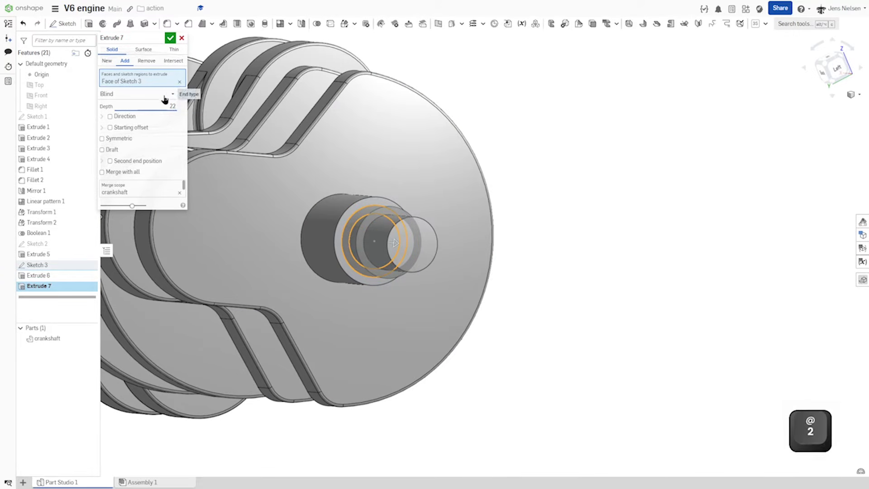
key("Tab")
left_click(171, 38)
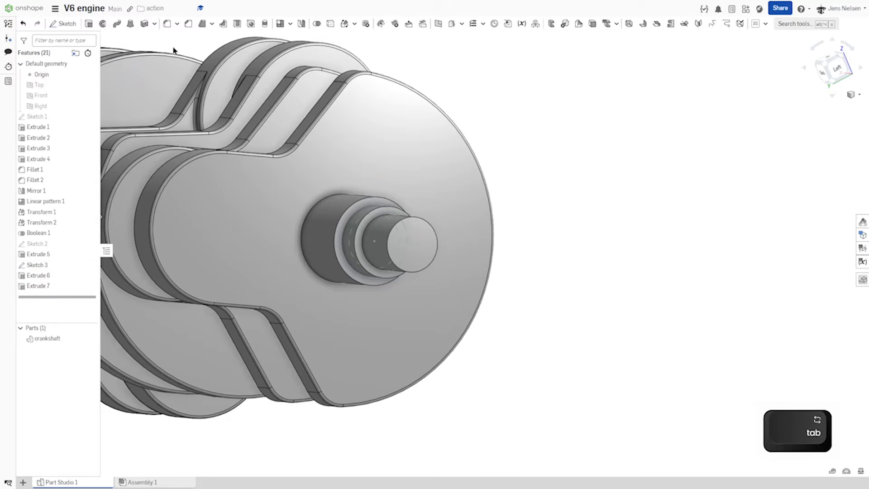
Step: Fillet both rim edges of the end flange and its junction with the journal with a 2 mm radius
key("shift+2")
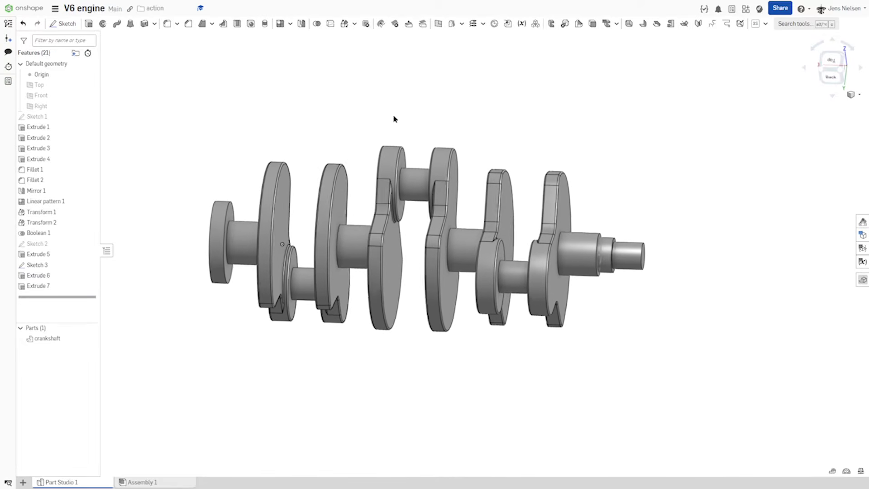
left_click(170, 27)
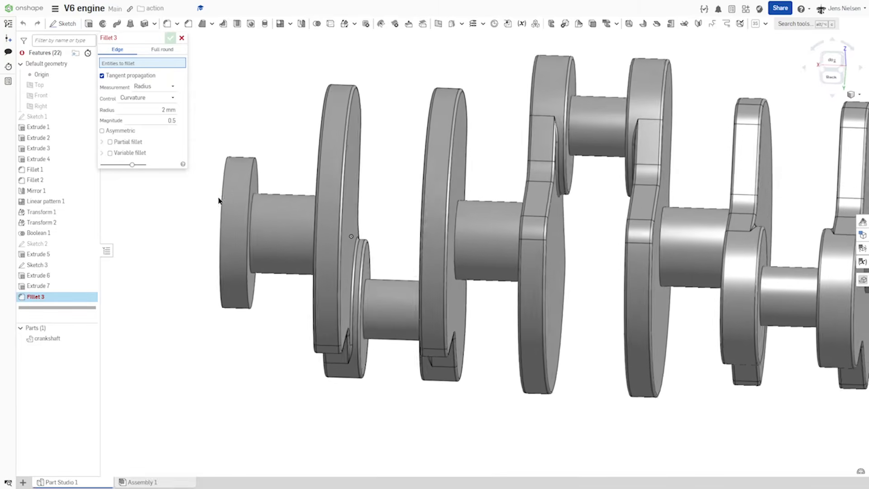
left_click(227, 200)
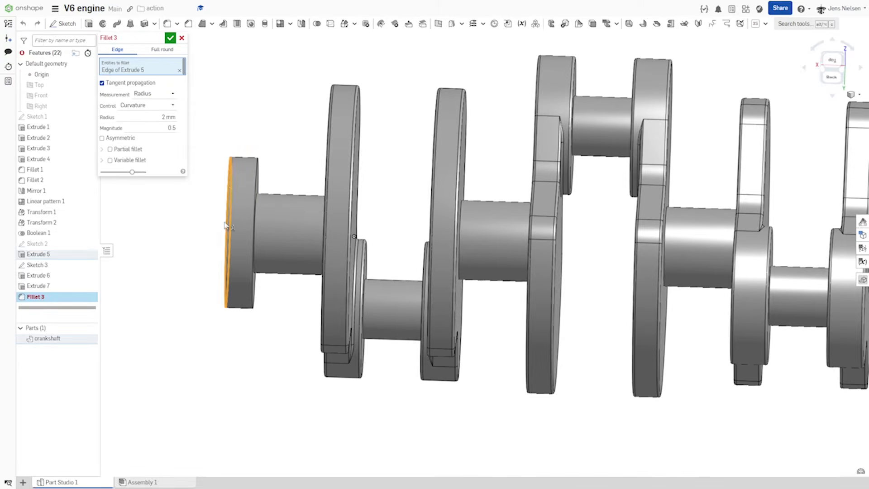
left_click(257, 193)
right_click_drag(256, 192, 297, 237)
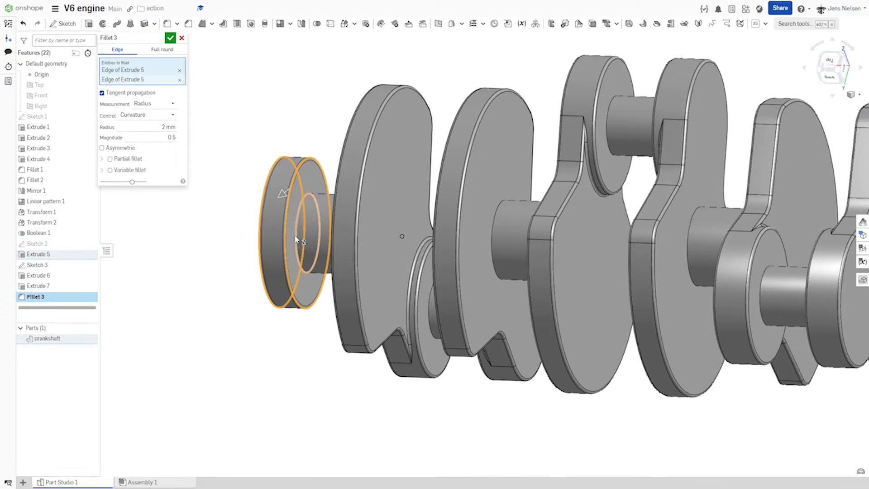
left_click(297, 239)
right_click_drag(233, 123, 292, 131)
left_click(170, 38)
scroll(233, 137, "down", 2)
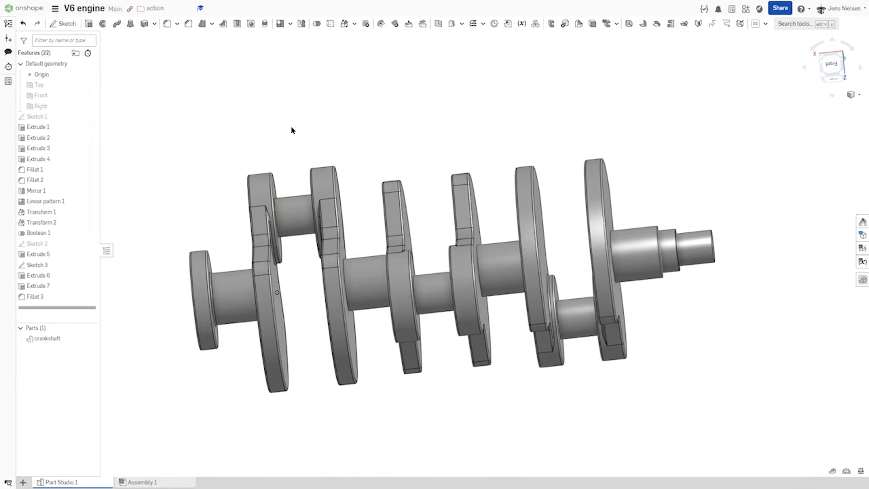
Step: Create a plane offset 12 mm from the inner crank web face beside the crankpin nearest the end flange
middle_click_drag(337, 113, 338, 128)
key("ctrl+shift+Down")
key("ctrl+shift+Down")
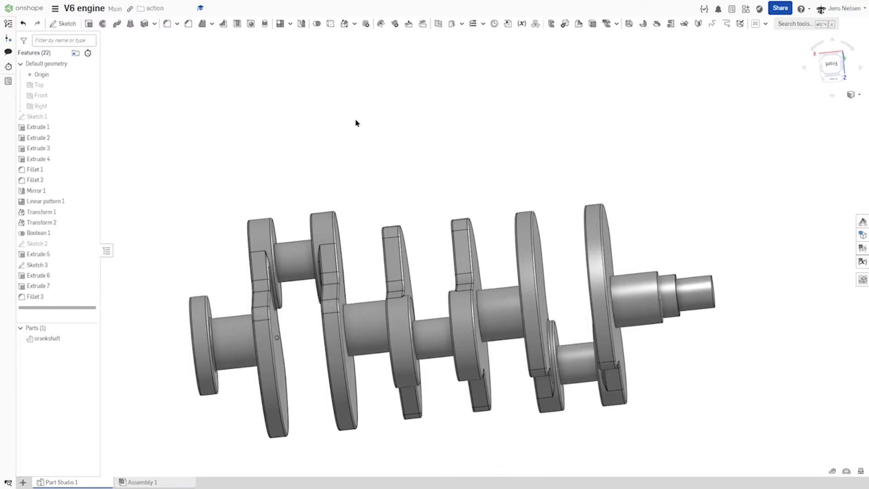
left_click(439, 26)
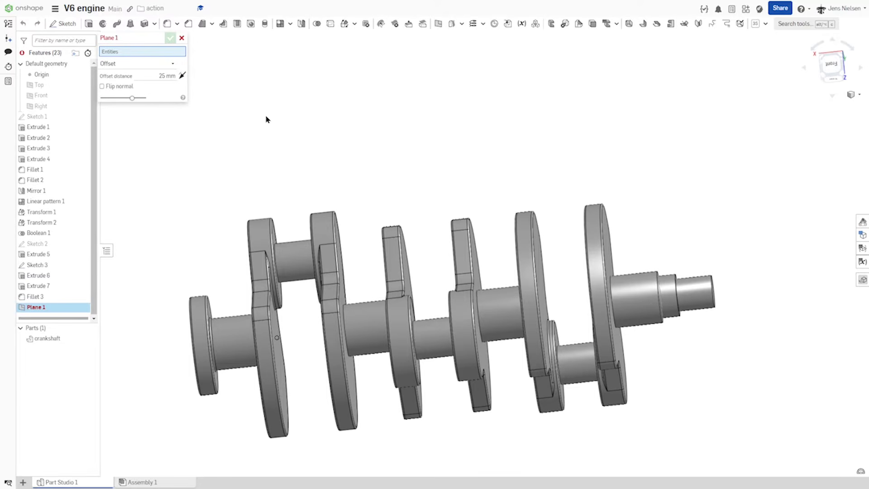
left_click(168, 76)
type("12")
scroll(283, 172, "up", 5)
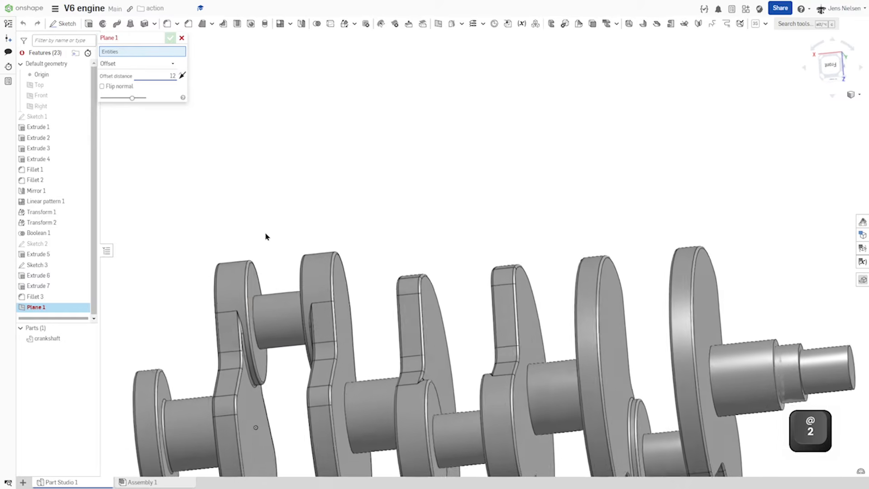
left_click(255, 284)
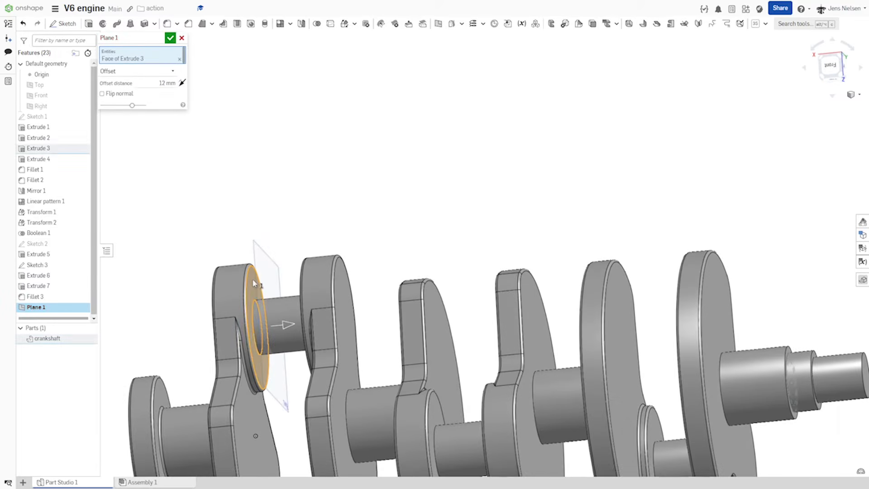
left_click(170, 37)
Step: Start a sketch on the new offset plane and apply a section view cutting the crankshaft at that plane
key("s")
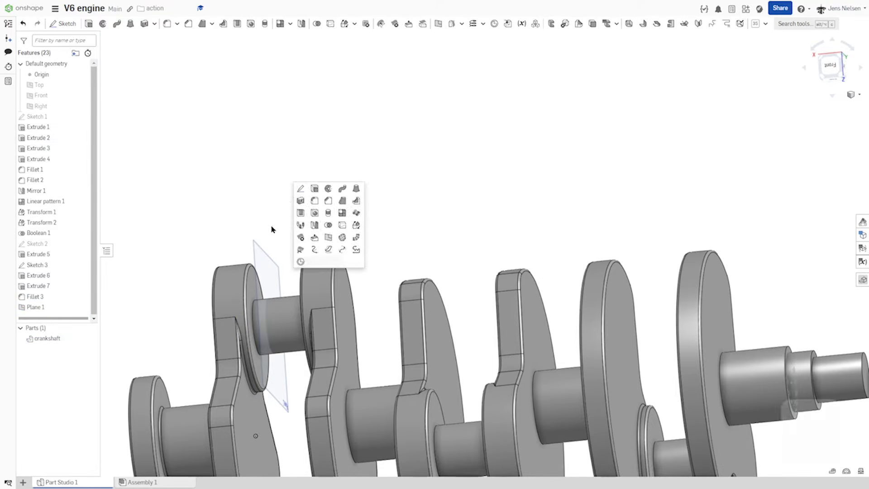
left_click(300, 193)
left_click(260, 254)
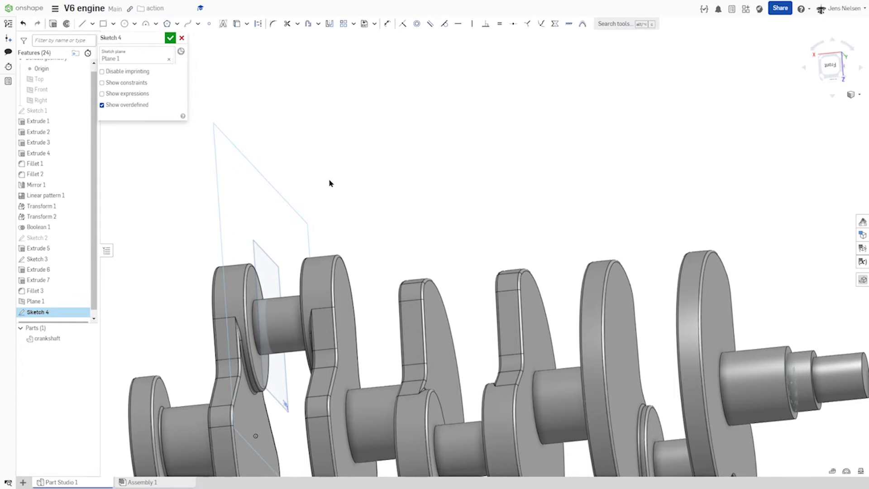
scroll(330, 182, "down", 5)
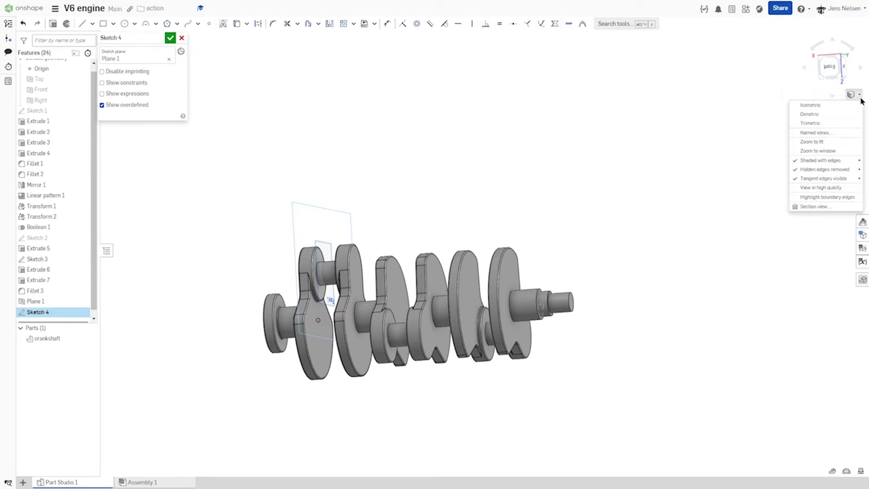
left_click(826, 207)
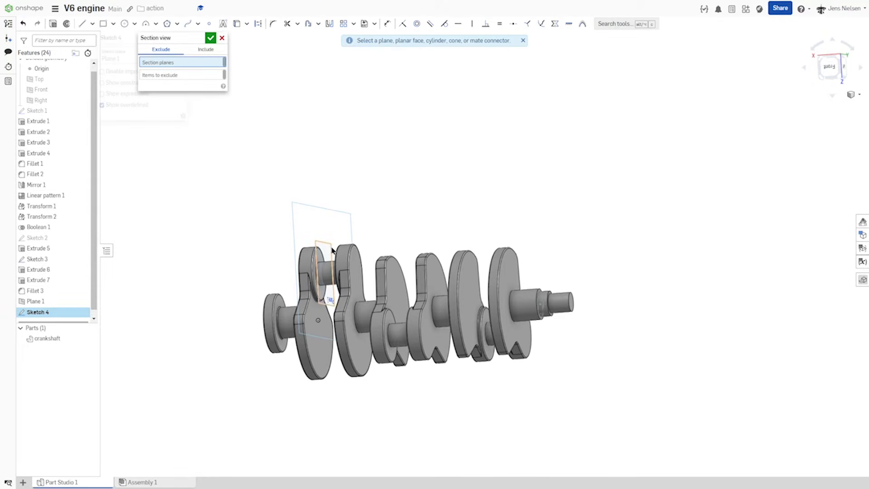
left_click(344, 226)
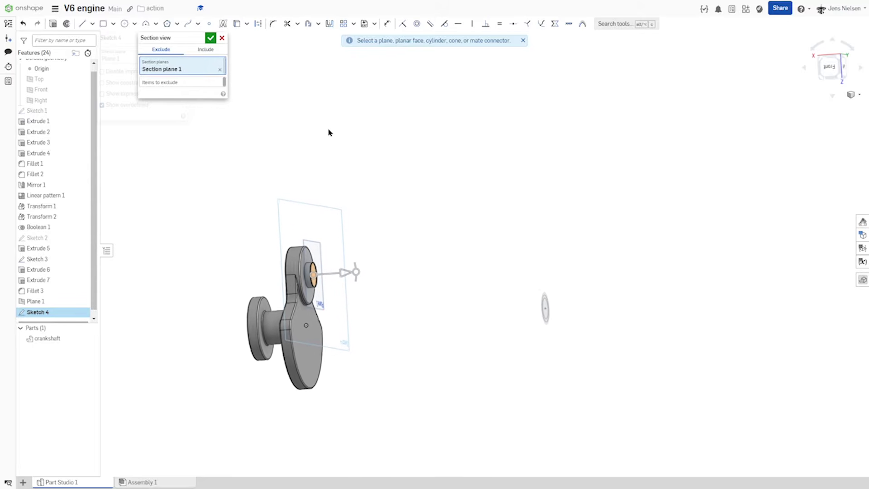
left_click(211, 38)
scroll(384, 152, "up", 5)
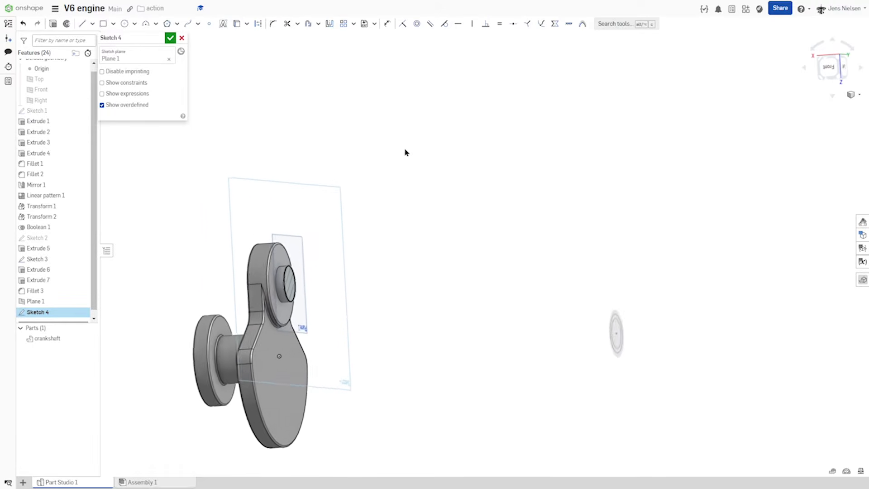
Step: Project the sectioned crankpin's circular edge into the sketch
key("u")
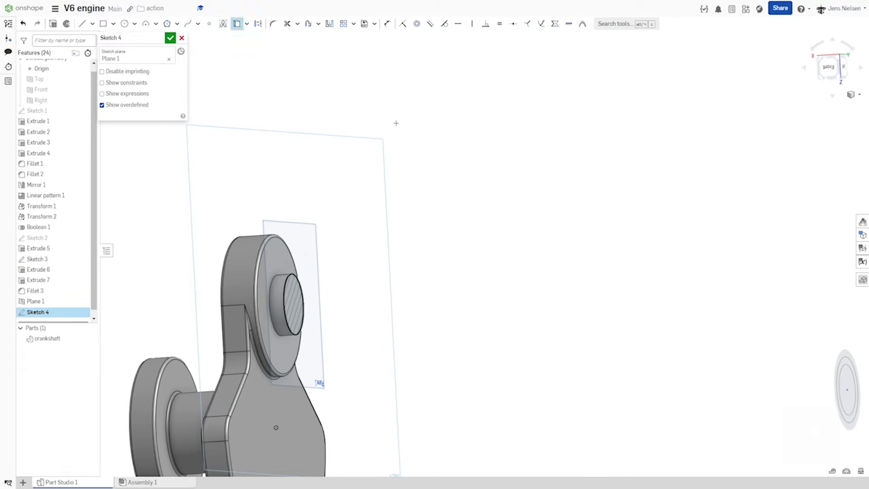
left_click(274, 279)
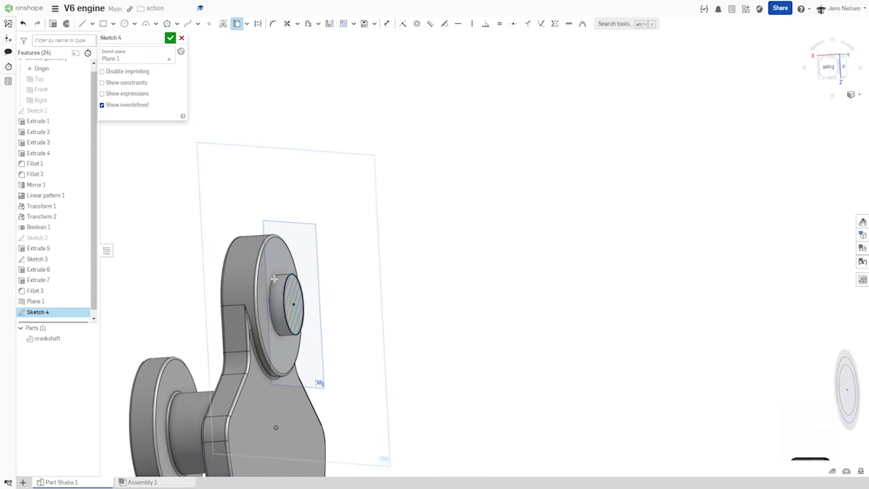
scroll(328, 288, "up", 3)
scroll(309, 269, "up", 2)
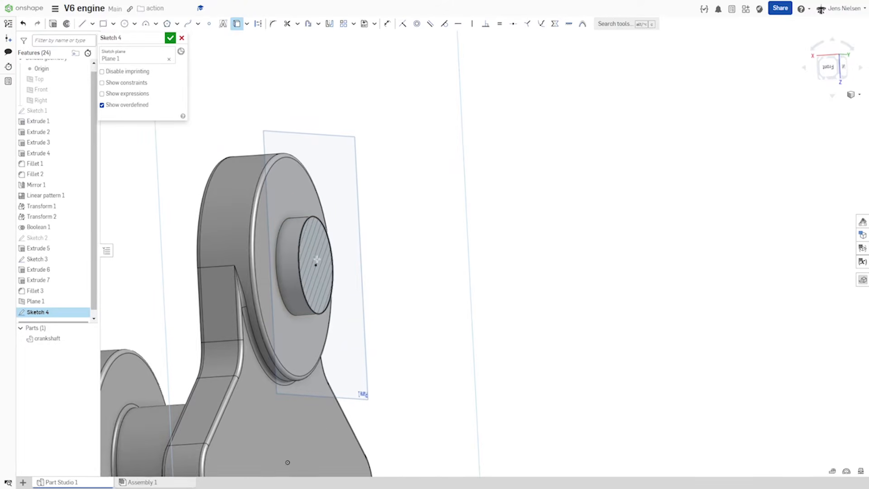
scroll(429, 232, "down", 2)
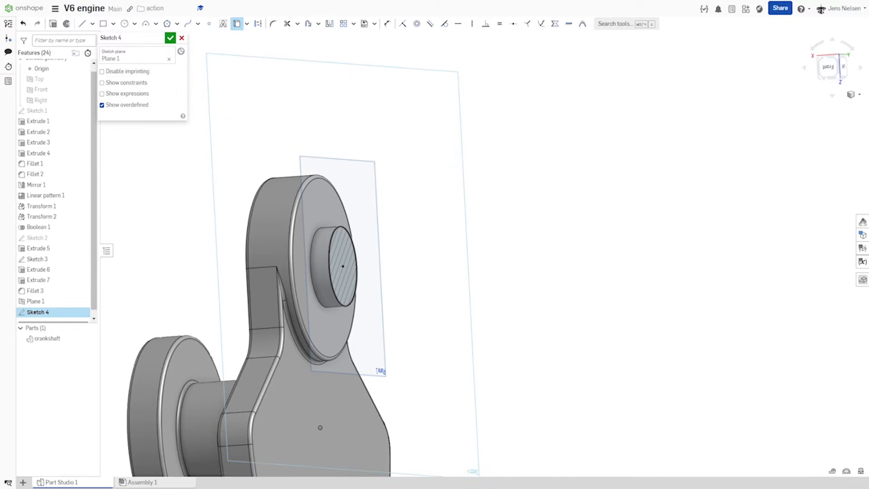
Step: Draw a 96 mm diameter circle concentric with the crankpin
mouse_move(550, 200)
right_mouse_down()
mouse_move(514, 227)
mouse_move(529, 214)
right_mouse_up()
key("c")
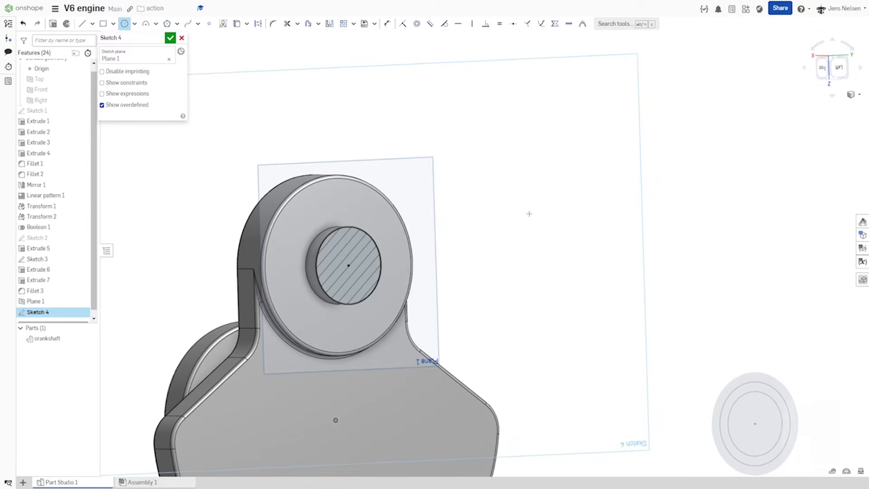
left_click(348, 266)
left_click(394, 245)
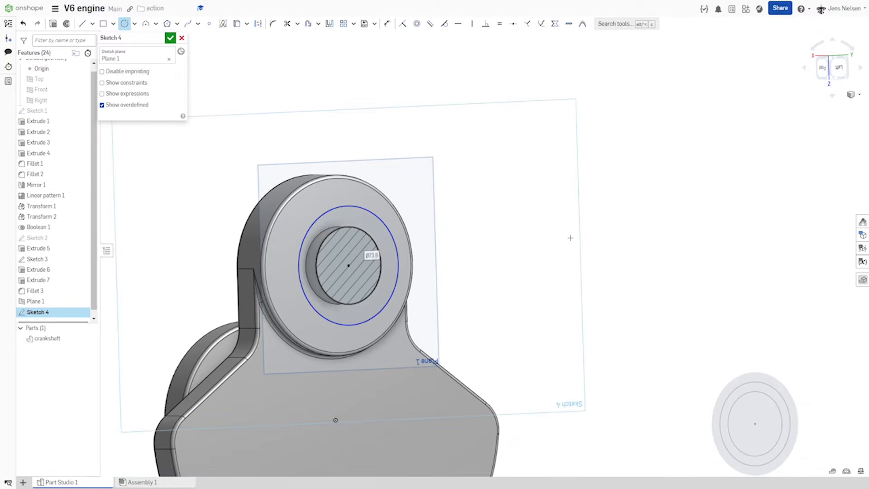
type("96")
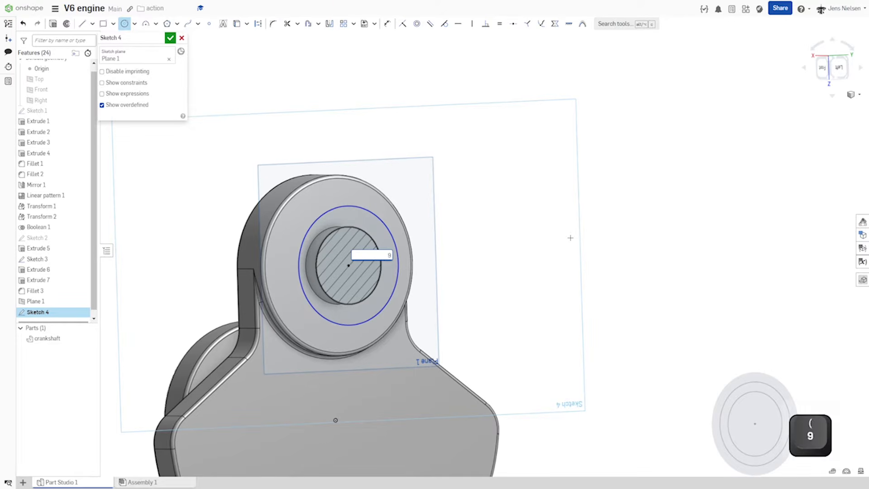
key("Return")
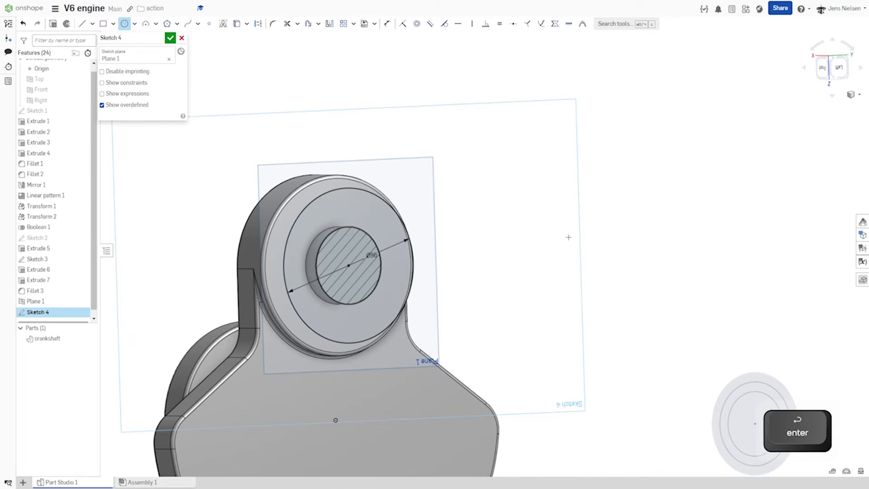
Step: Draw a vertical construction line 222 mm long upward from the top of the 96 mm circle
key("l")
key("q")
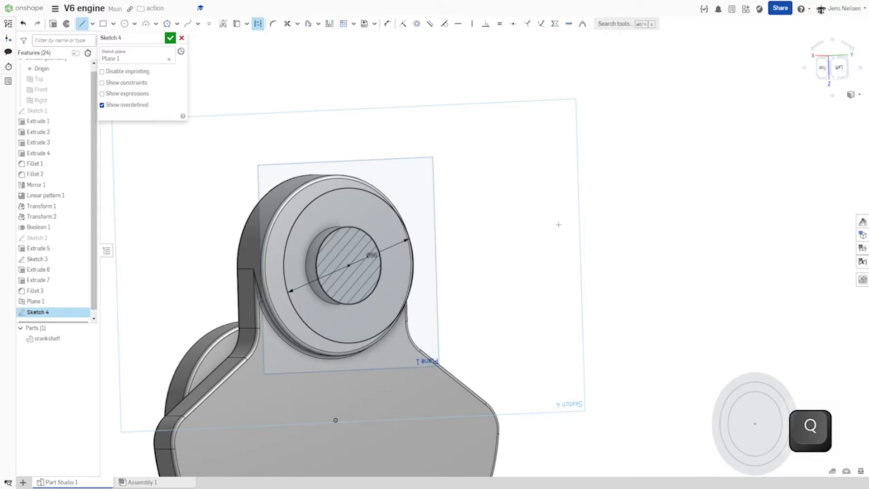
scroll(562, 221, "down", 2)
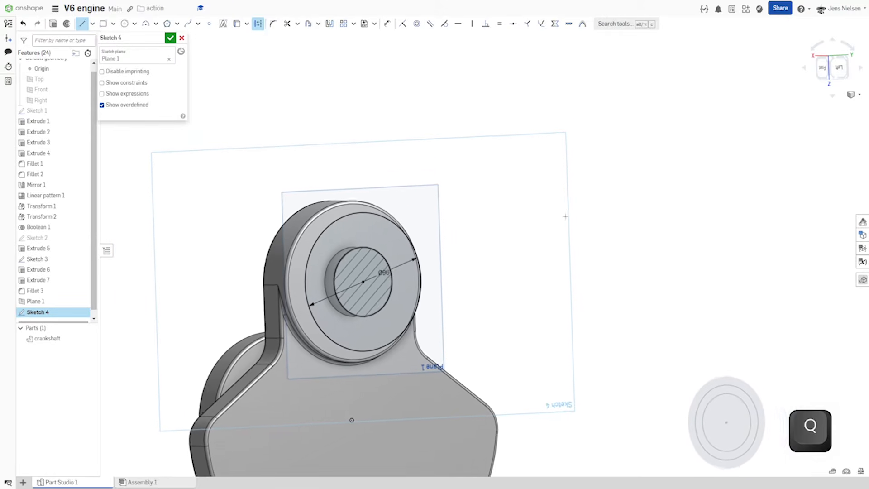
left_click(364, 214)
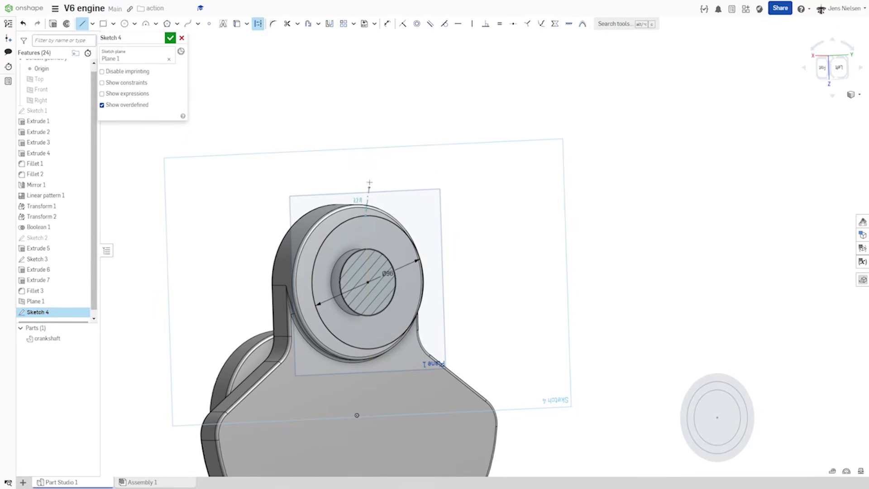
left_click(364, 111)
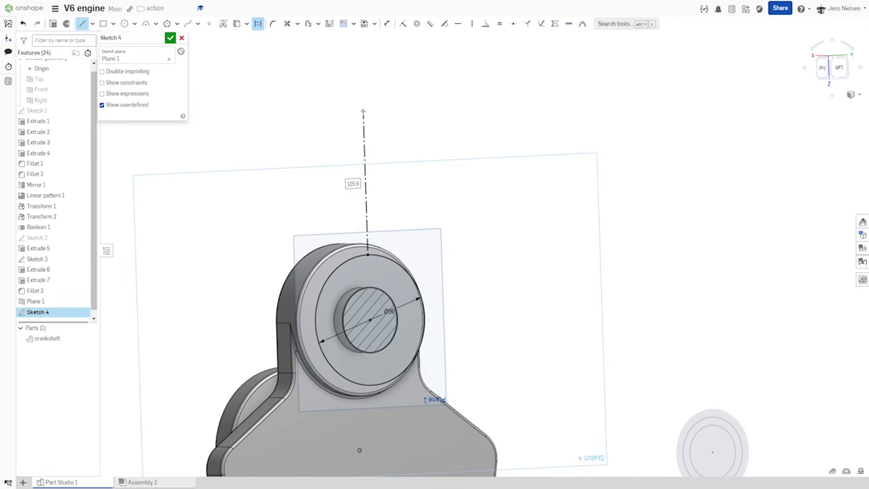
type("222")
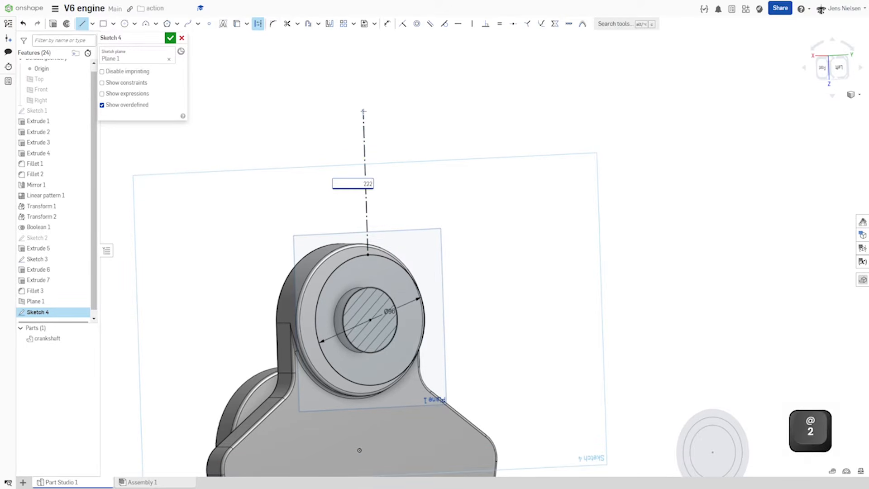
key("Return")
key("Escape")
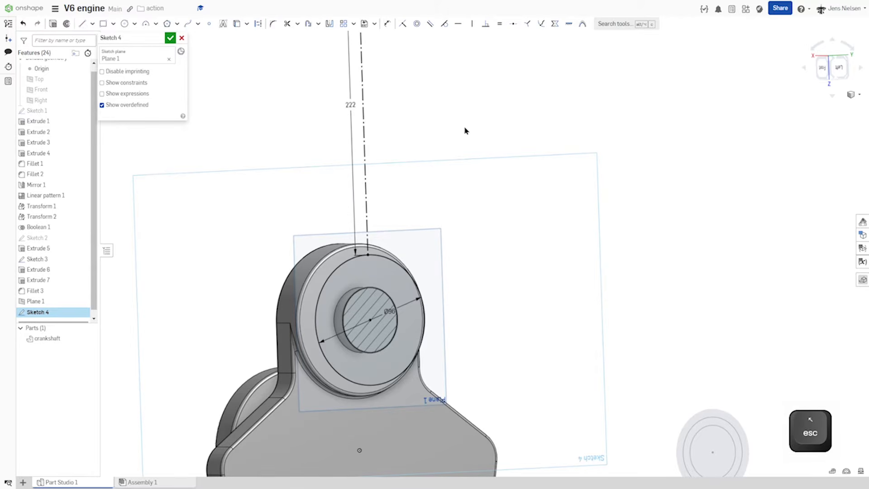
Step: Create a slot around the vertical construction line and delete the slot's diameter dimension
scroll(464, 131, "down", 3)
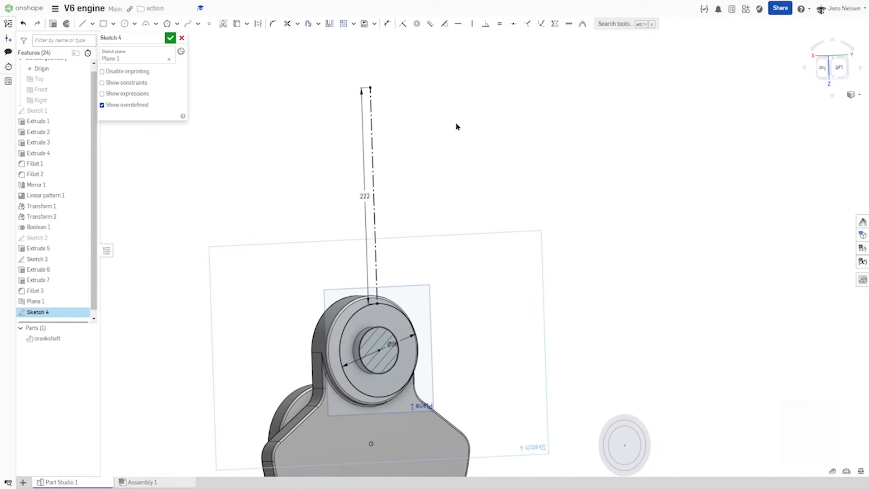
left_click(319, 33)
left_click(313, 52)
left_click(370, 134)
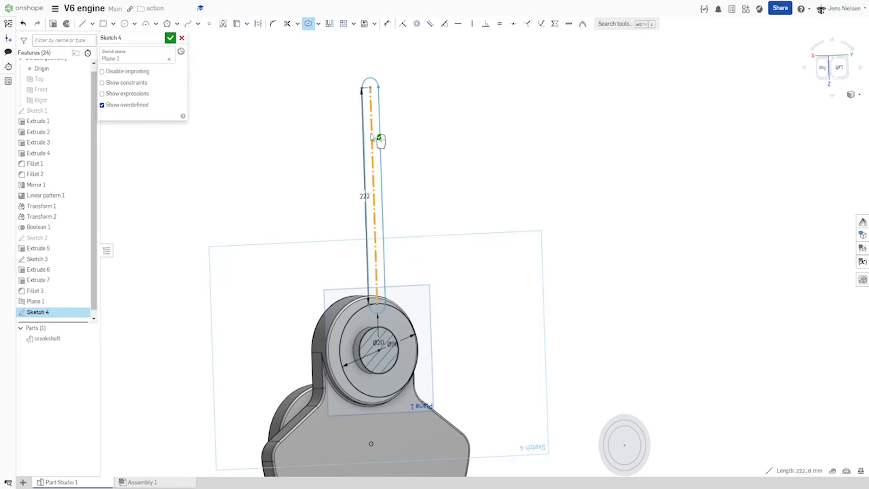
left_click(414, 129)
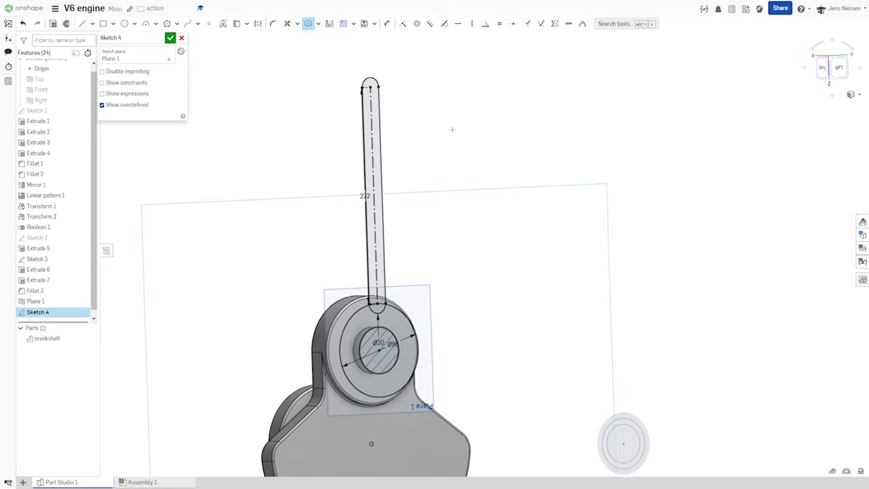
scroll(453, 130, "up", 2)
left_click_drag(382, 348, 472, 286)
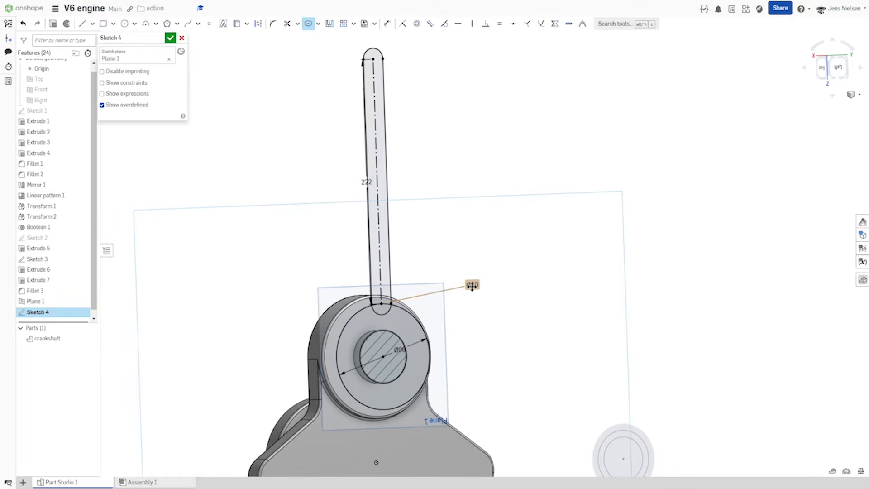
key("Delete")
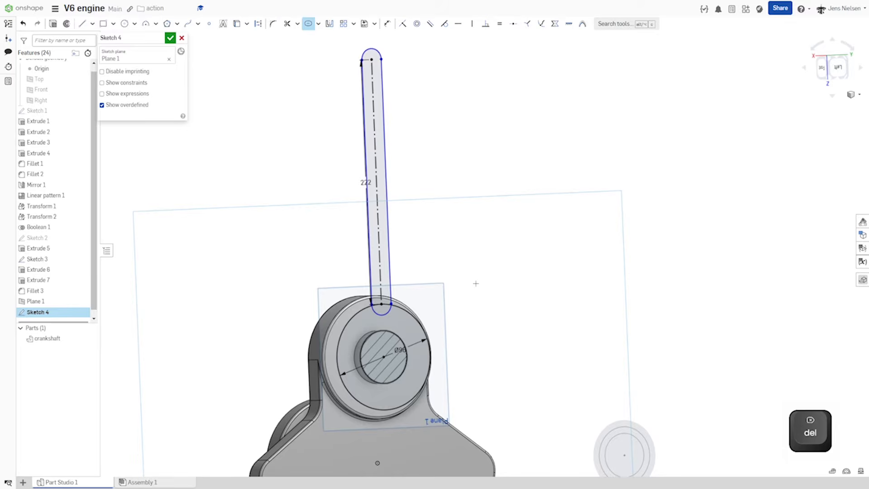
Step: Make the slot's lower end arc tangent to the crankpin circle
scroll(476, 284, "up", 2)
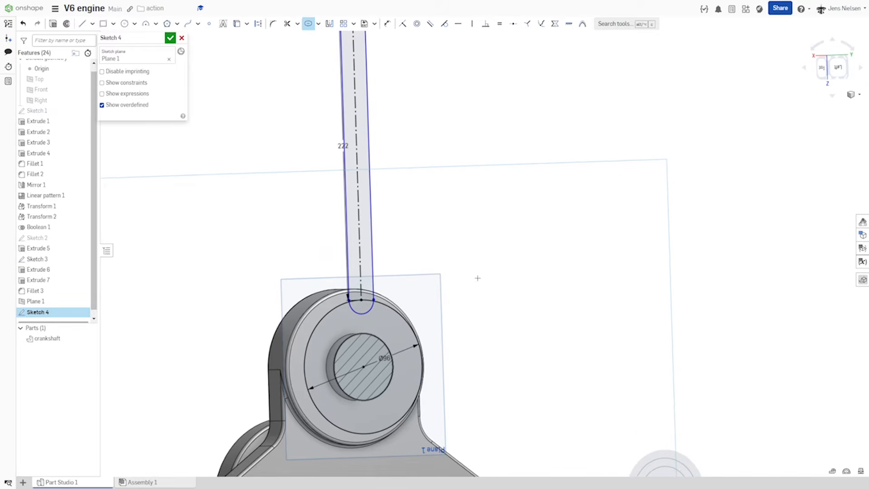
key("t")
left_click(361, 312)
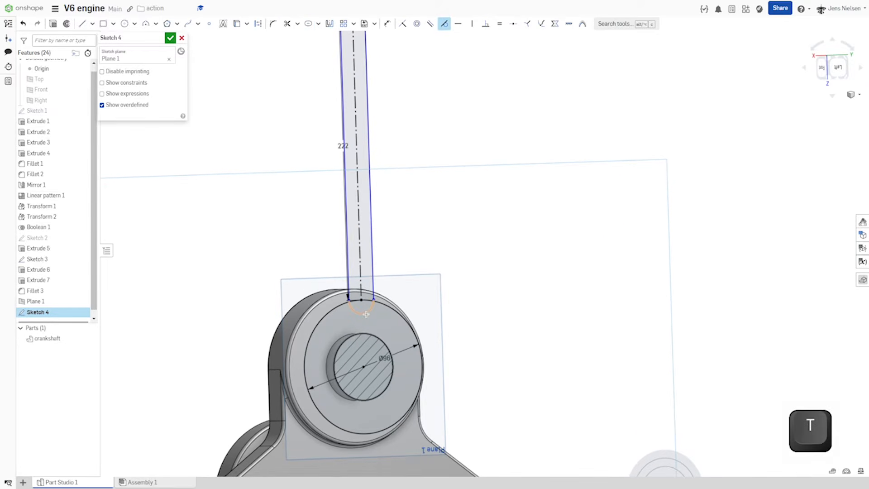
left_click(367, 335)
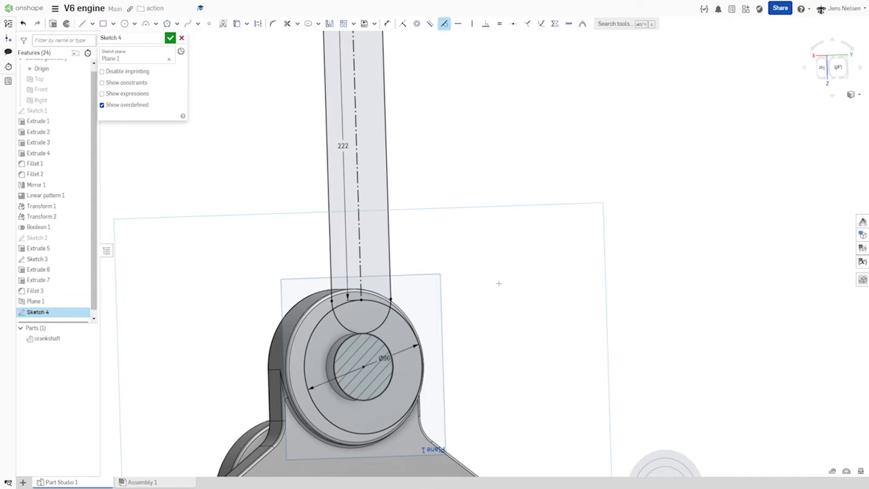
scroll(501, 282, "up", 3)
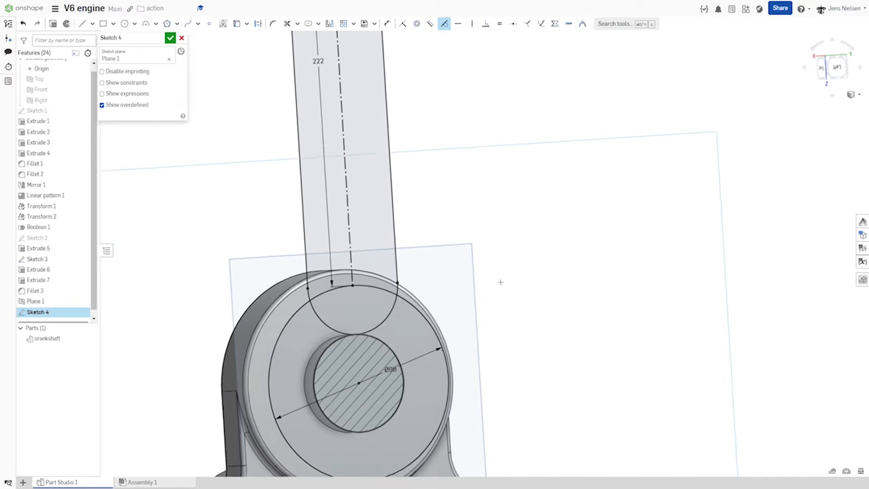
key("Escape")
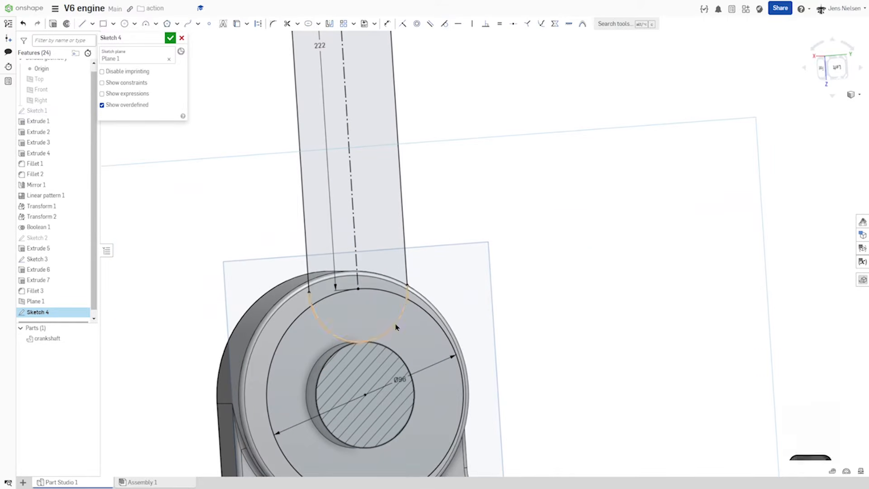
Step: Convert the slot's lower end arc to construction geometry
left_click(395, 326)
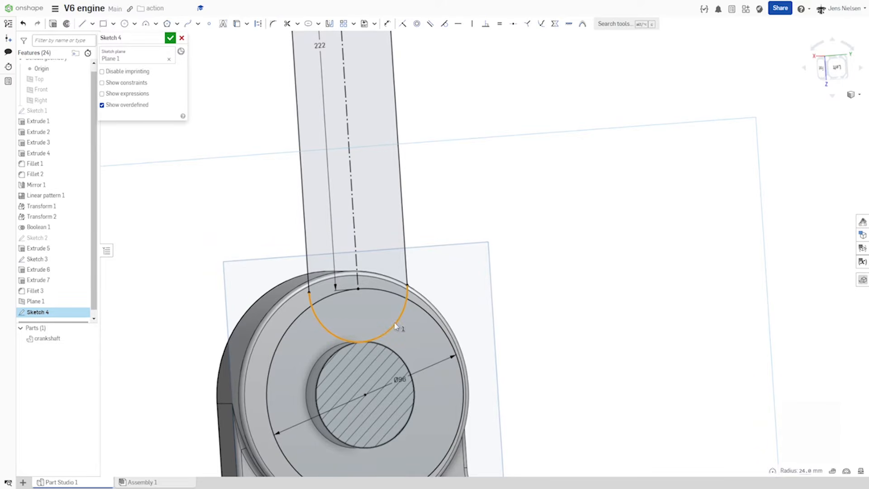
key("q")
left_click(493, 197)
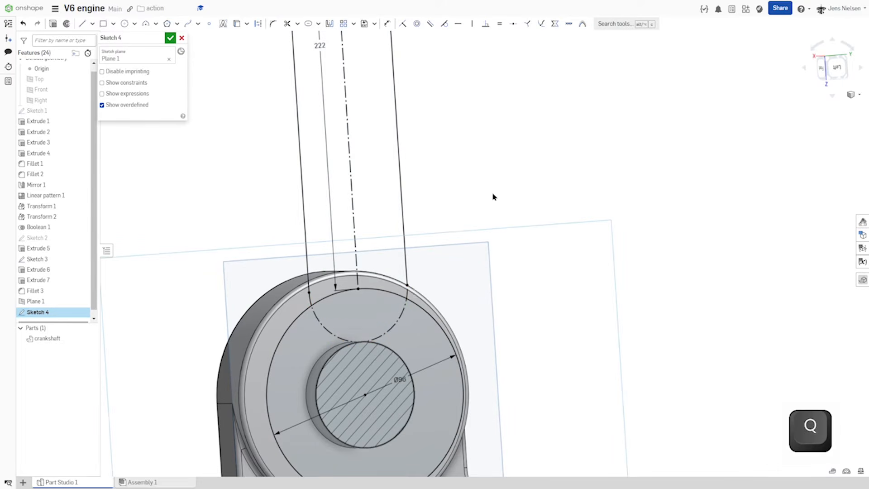
Step: Extend the slot's right straight edge down to the 96 mm circle
key("x")
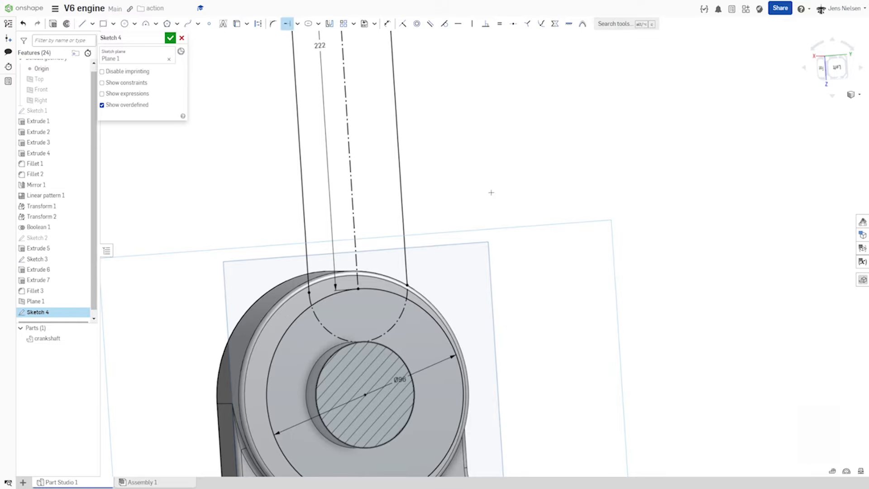
scroll(415, 255, "up", 5)
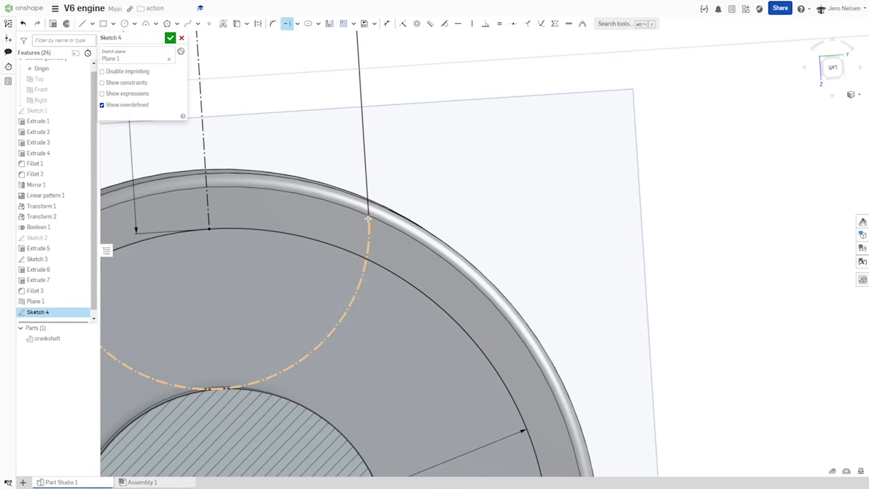
left_click(369, 218)
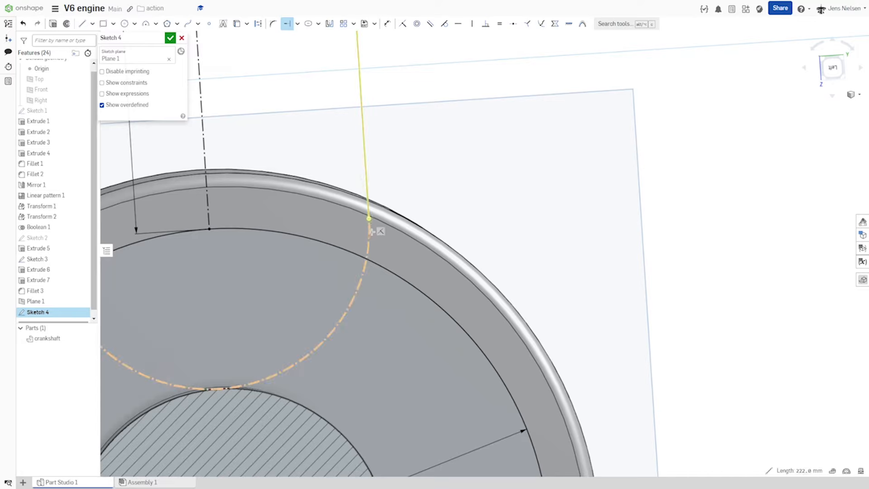
left_click(371, 261)
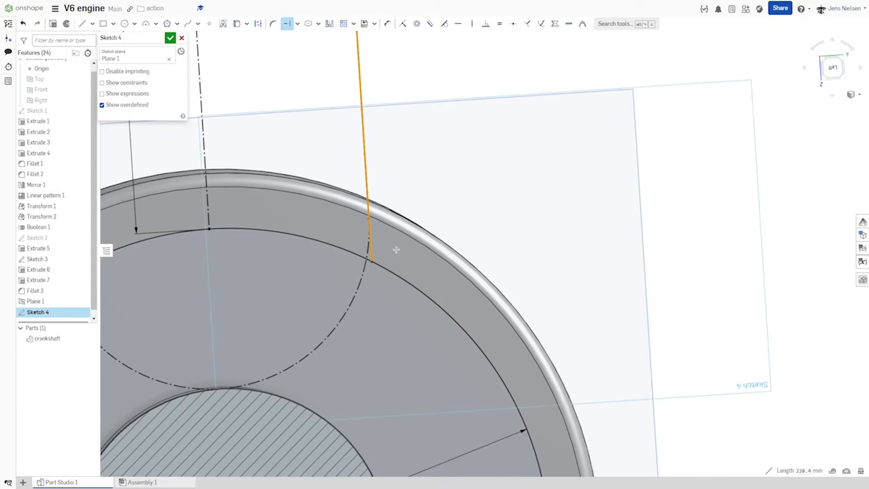
key("Escape")
Step: Extend the slot's left straight edge down to the 96 mm circle
right_click_drag(479, 210, 290, 192)
scroll(254, 212, "up", 3)
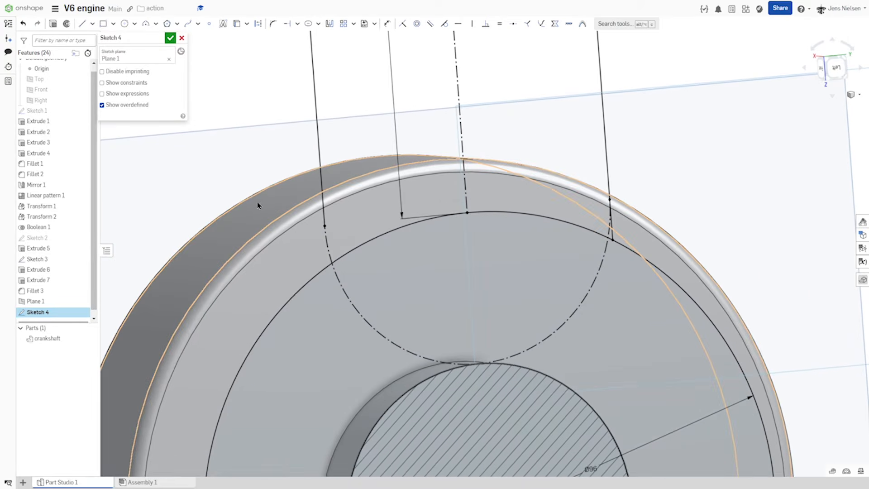
key("x")
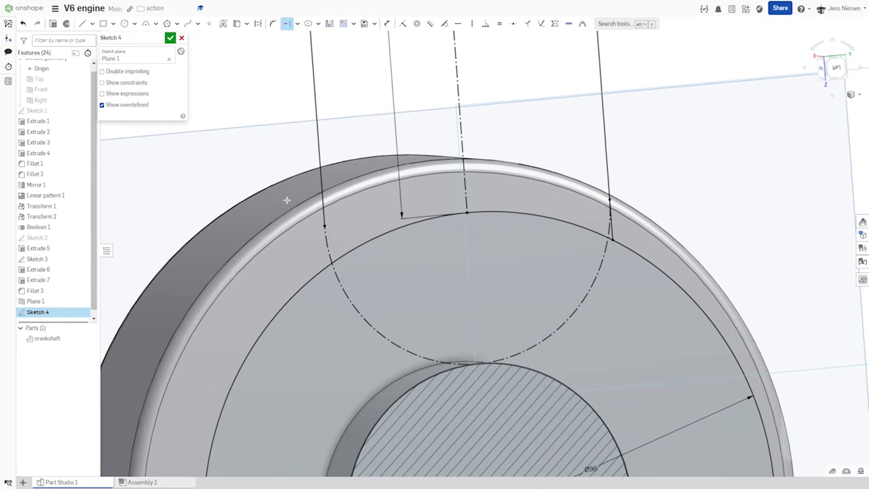
left_click(325, 226)
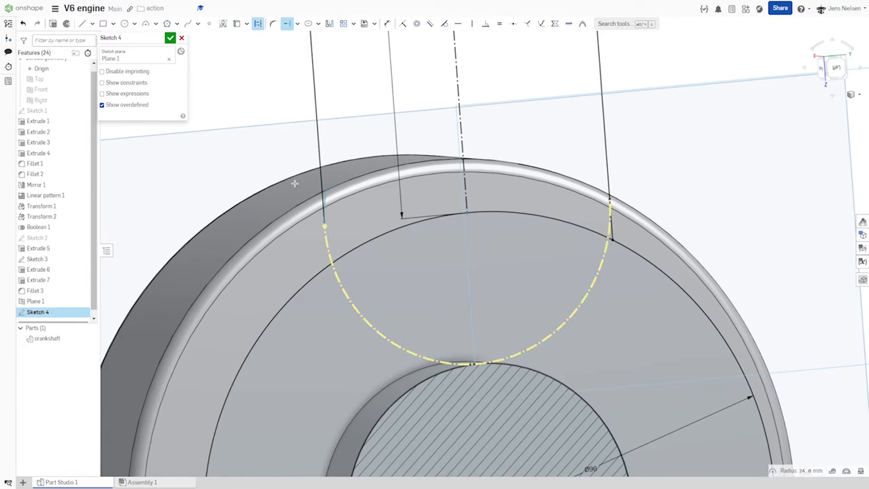
key("Escape")
key("x")
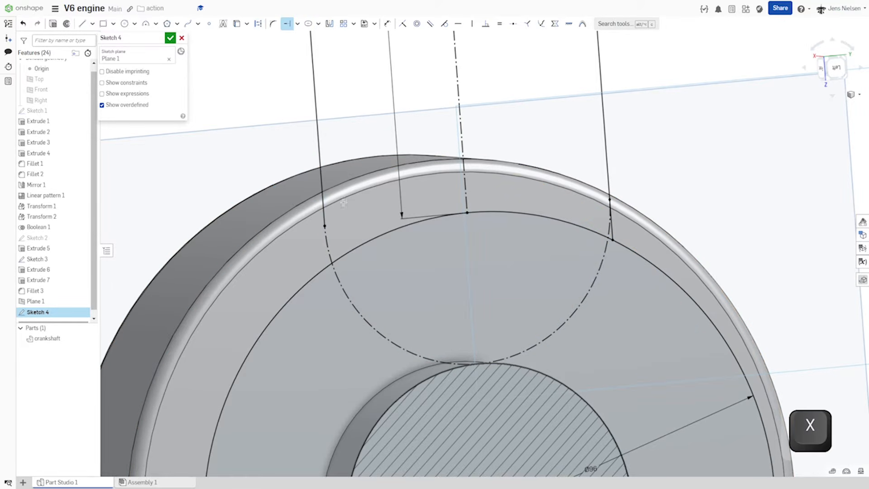
left_click(325, 225)
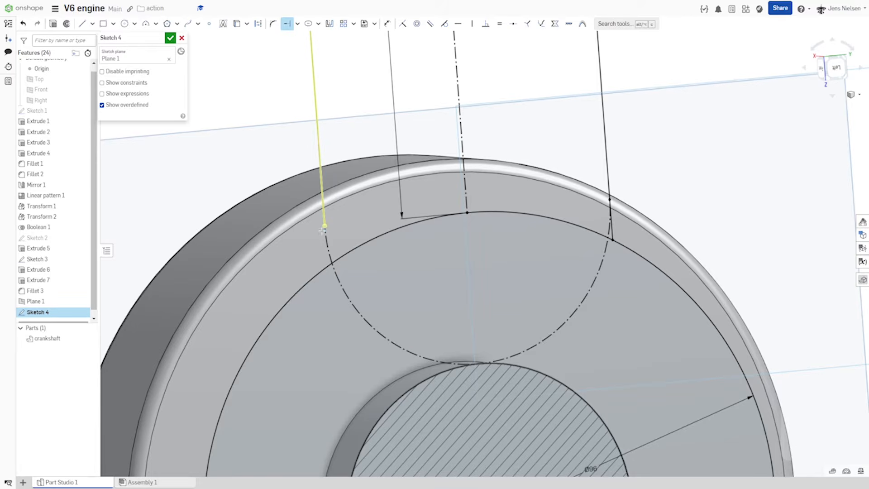
left_click(325, 265)
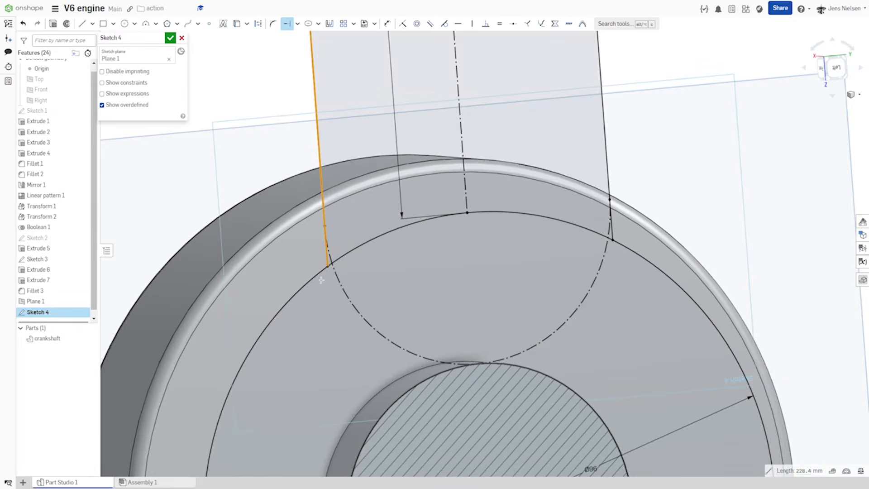
key("Escape")
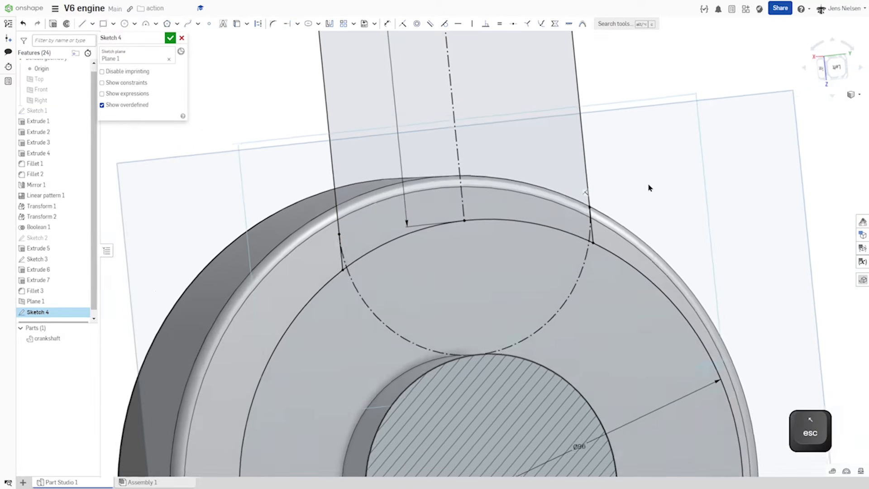
Step: Draw a 28 mm diameter circle at the centre of the slot's upper end arc and finish the sketch
scroll(649, 188, "down", 10)
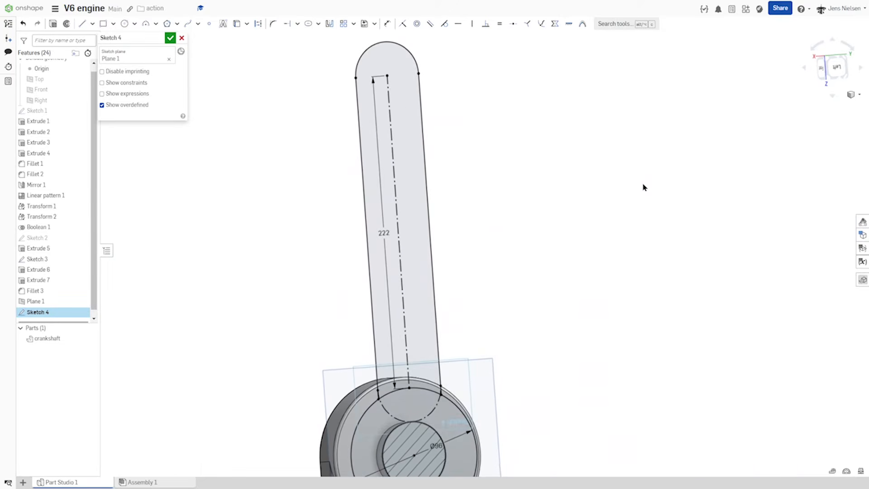
scroll(629, 189, "down", 1)
key("c")
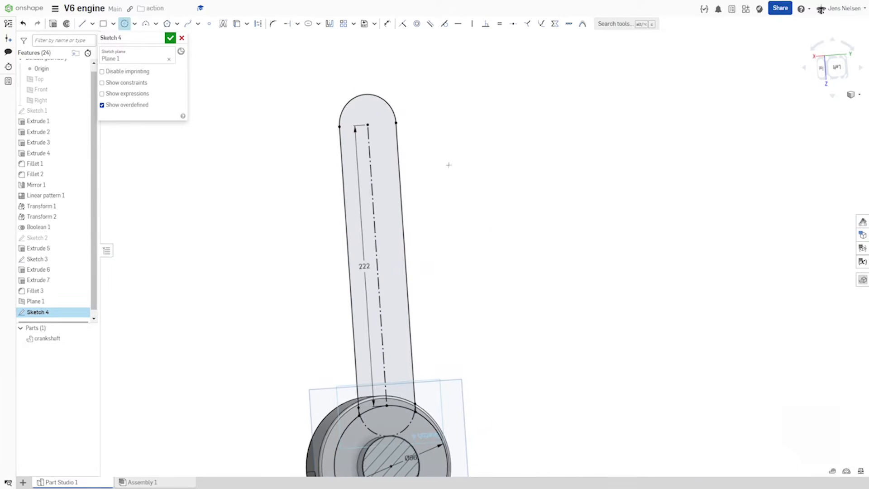
left_click(369, 126)
left_click(378, 133)
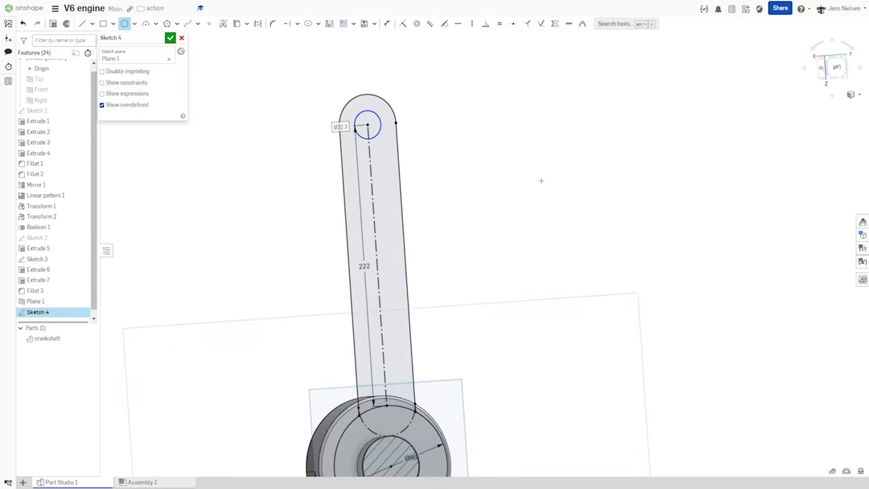
type("28")
key("Return")
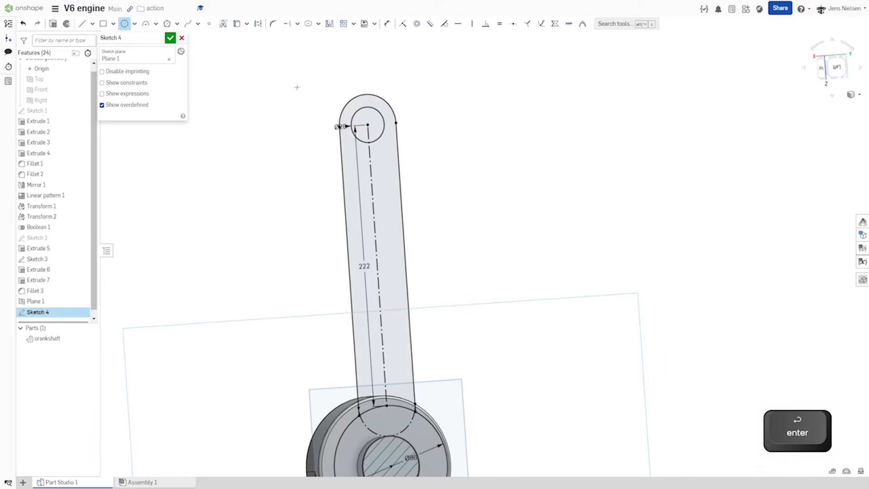
left_click(170, 38)
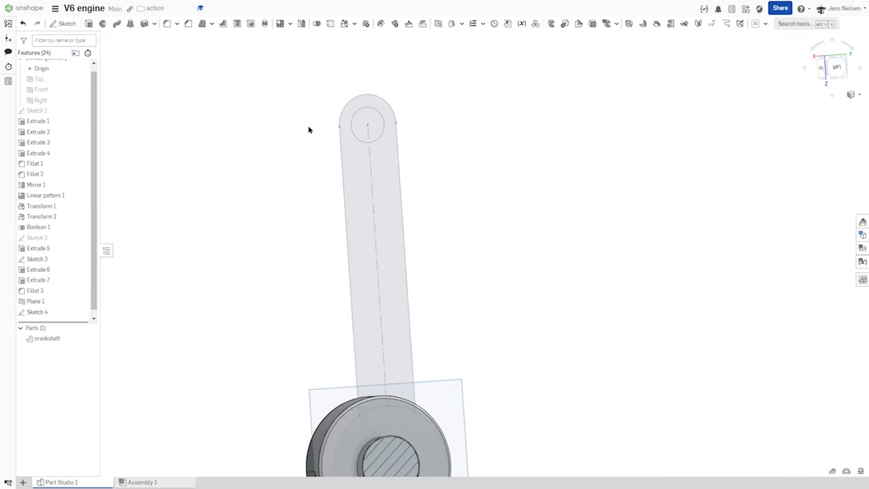
Step: Hide the planes and extrude the connecting rod's shank and big-end ring symmetrically 24 mm as a new part
key("shift+7")
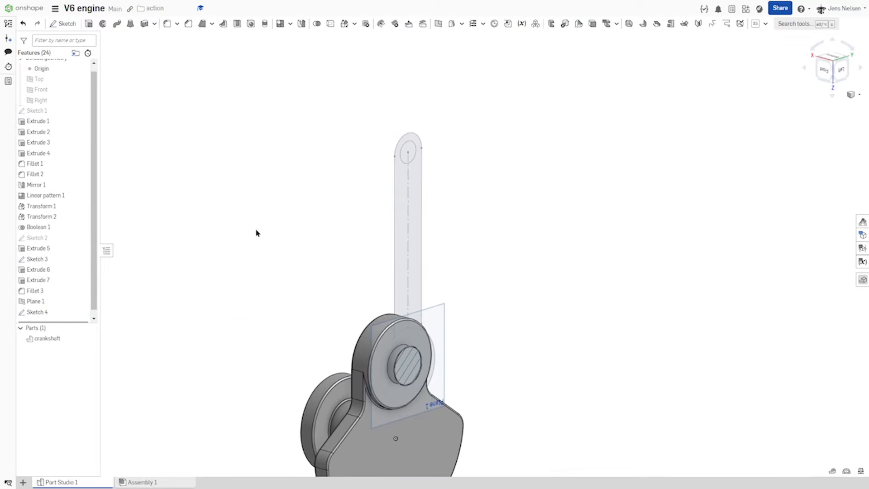
key("p")
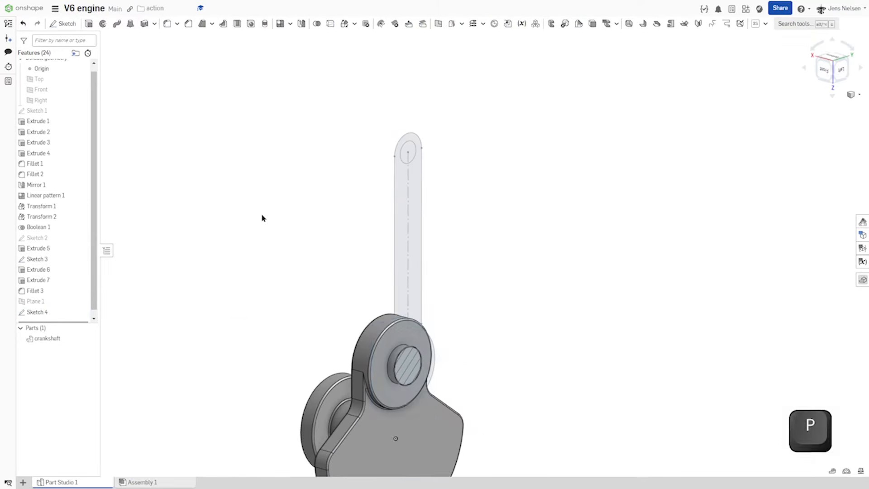
left_click(89, 24)
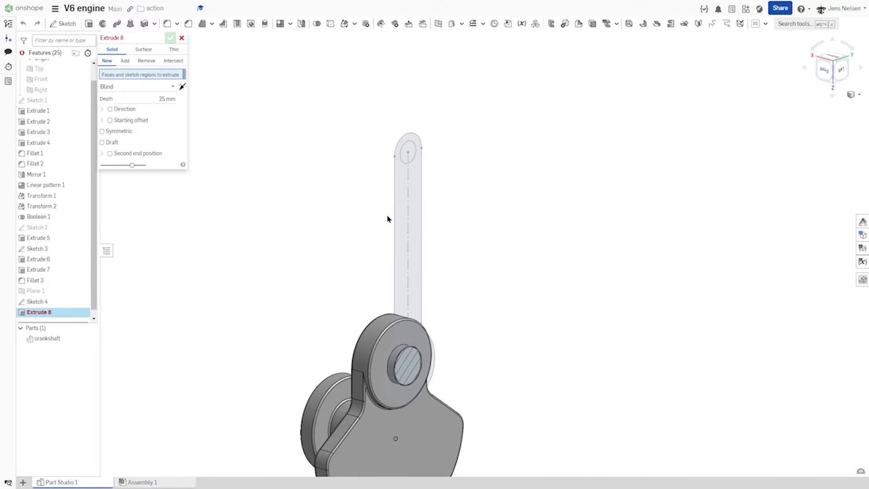
left_click(399, 224)
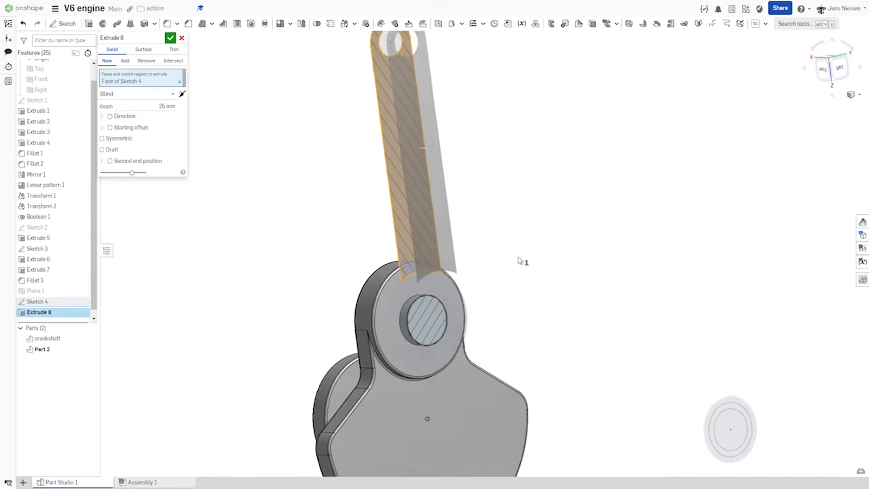
left_click(446, 262)
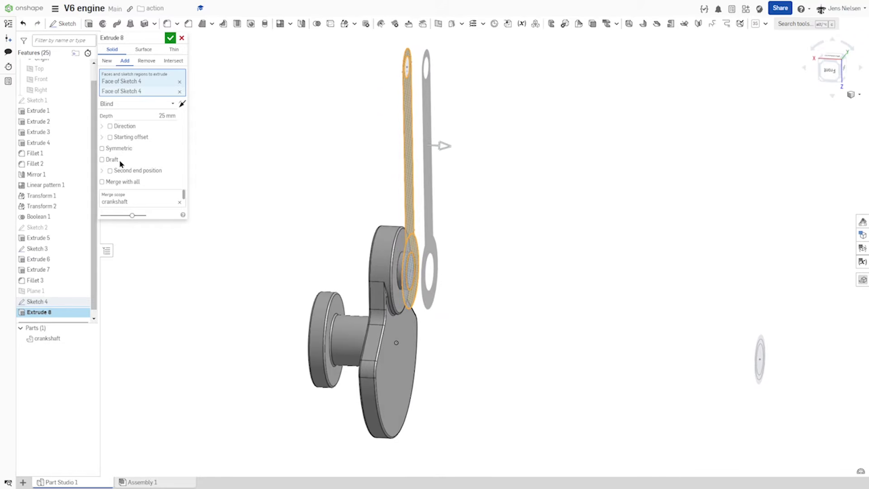
left_click(102, 149)
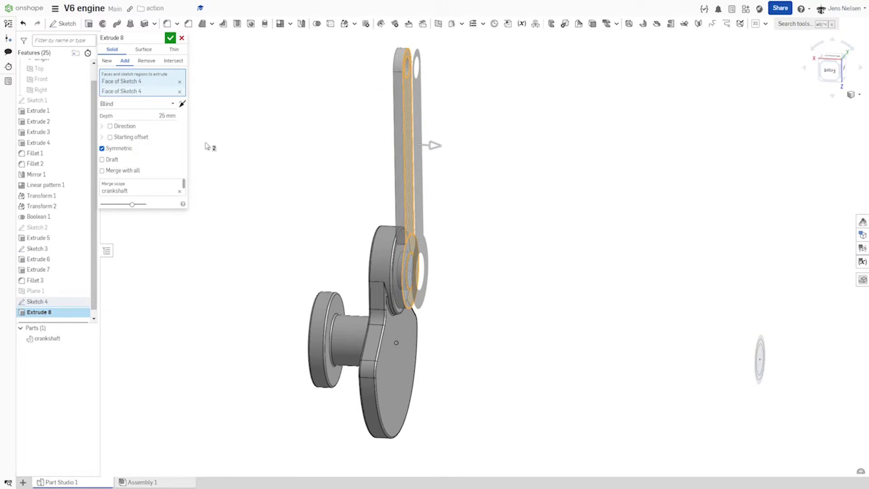
left_click(167, 116)
type("24")
key("Tab")
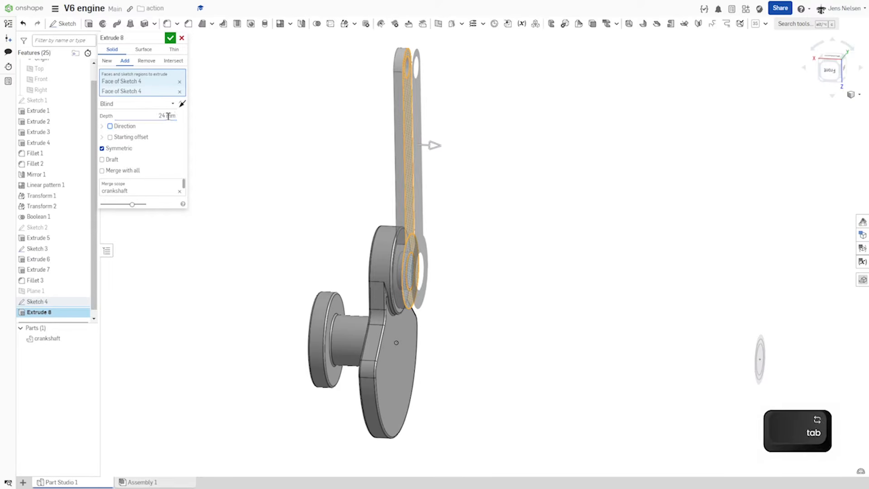
left_click(108, 62)
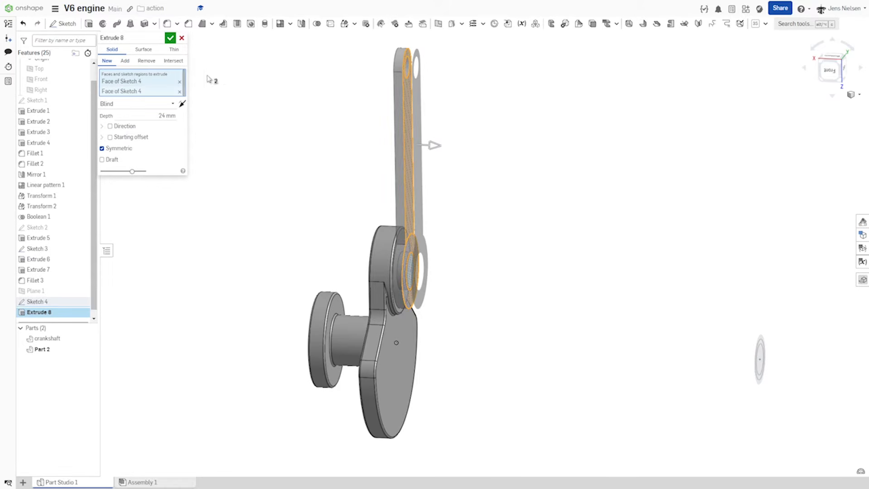
left_click(170, 40)
Step: Fillet the two edges where the rod's shank meets the big end with a 22 mm radius
right_click_drag(506, 201, 573, 274)
right_click_drag(515, 273, 496, 307)
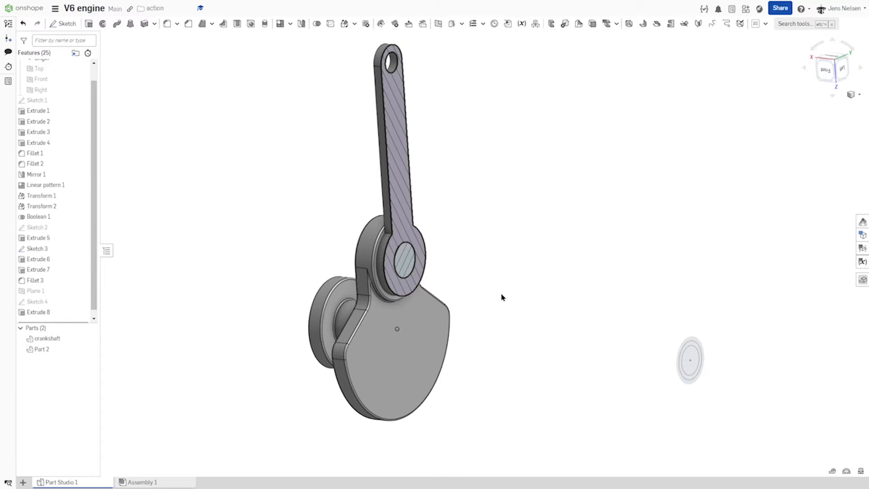
left_click(167, 23)
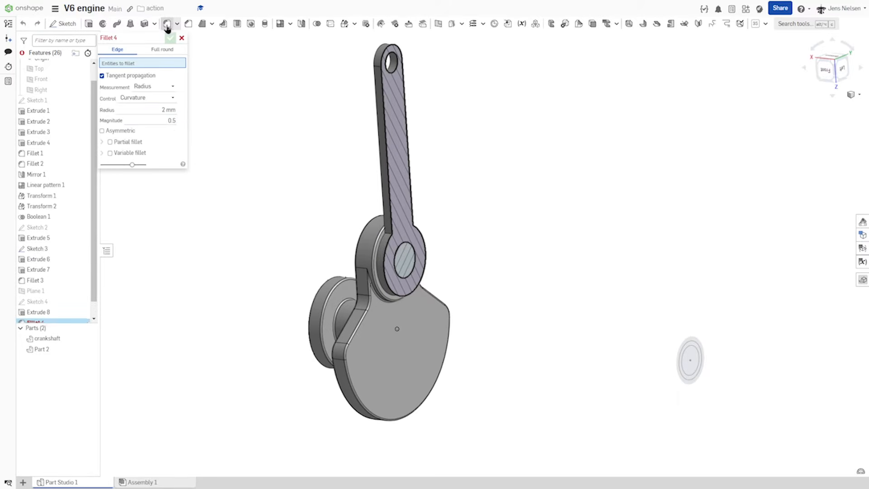
left_click(163, 110)
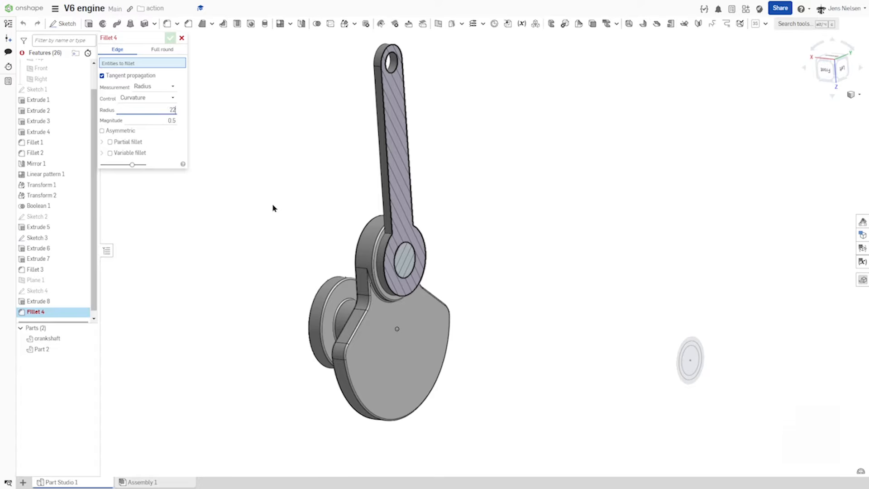
type("22")
scroll(274, 195, "up", 5)
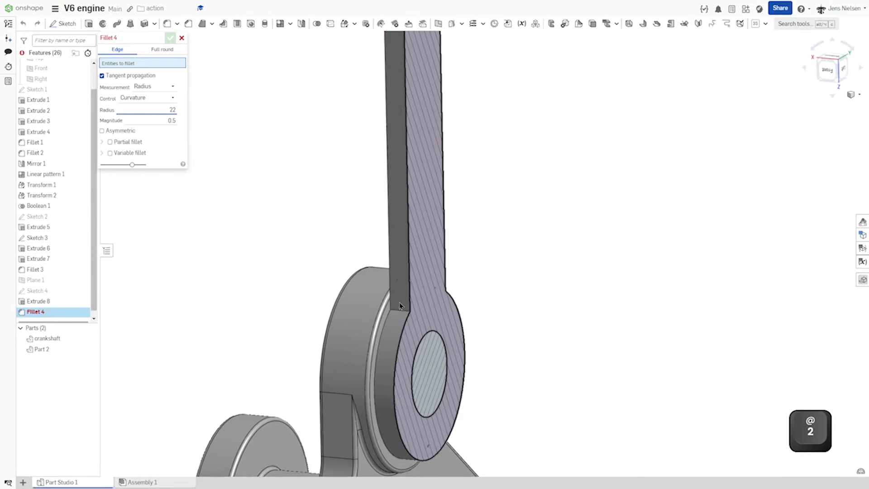
left_click(400, 306)
scroll(503, 299, "up", 3)
right_click_drag(506, 293, 459, 314)
left_click(459, 314)
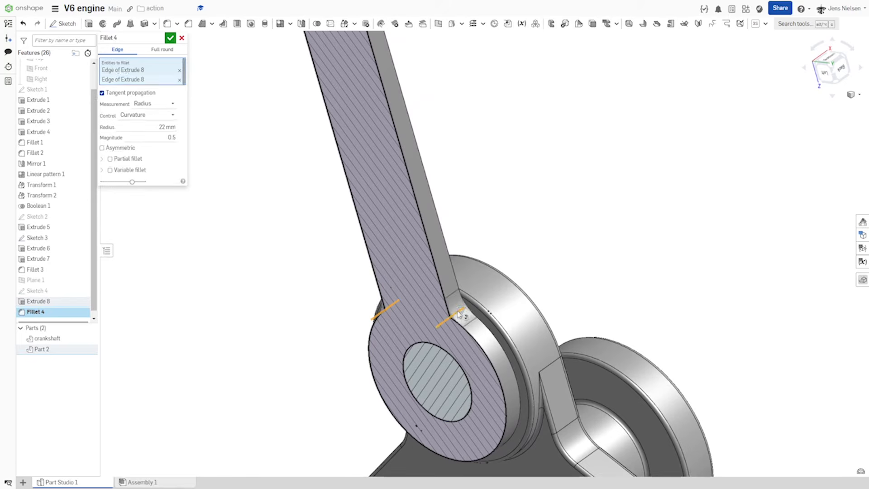
scroll(247, 150, "down", 3)
right_click_drag(245, 149, 171, 61)
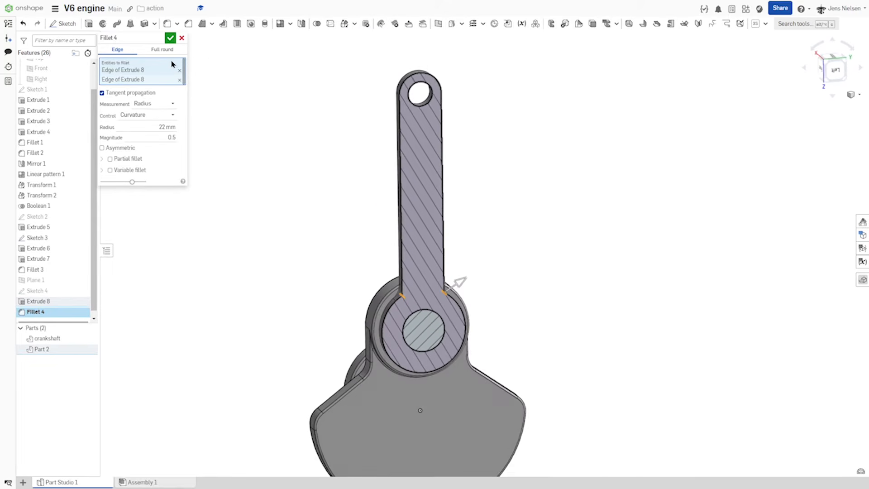
left_click(170, 38)
Step: Turn off the section view to show the whole crankshaft with the connecting rod
right_click_drag(569, 447, 664, 364)
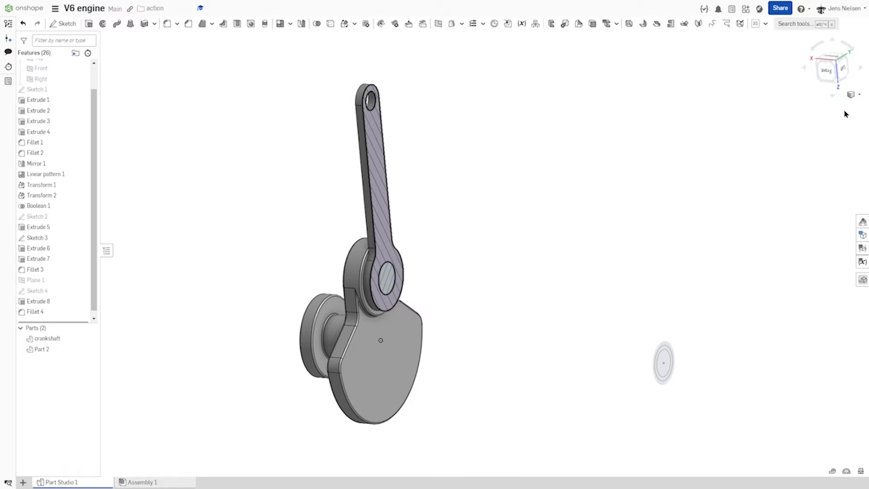
left_click(856, 95)
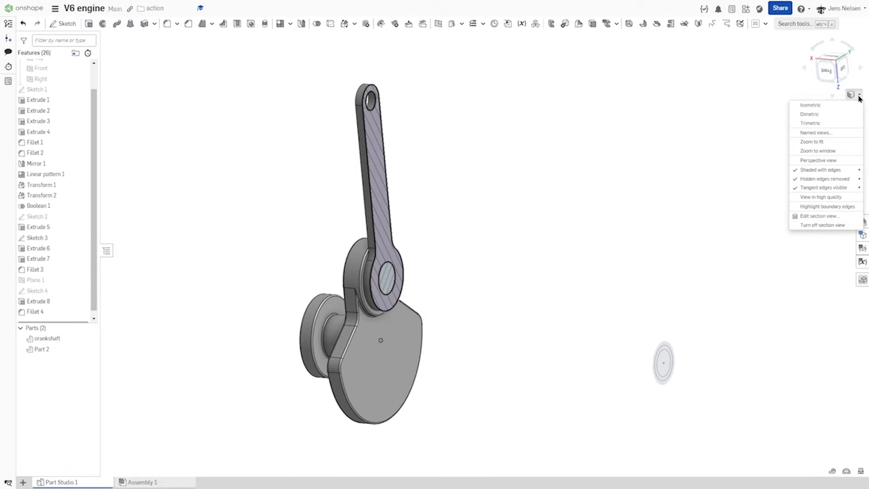
left_click(819, 225)
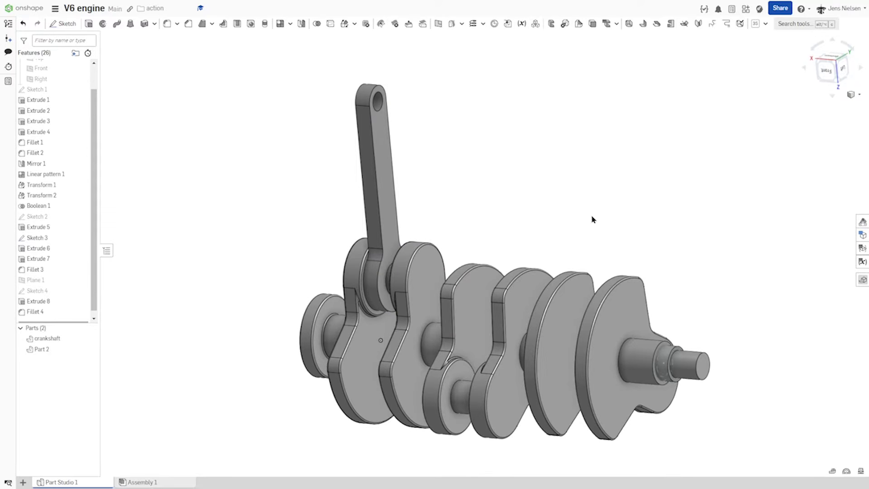
Step: Rename Part 2, the connecting rod, as rod
right_click(49, 351)
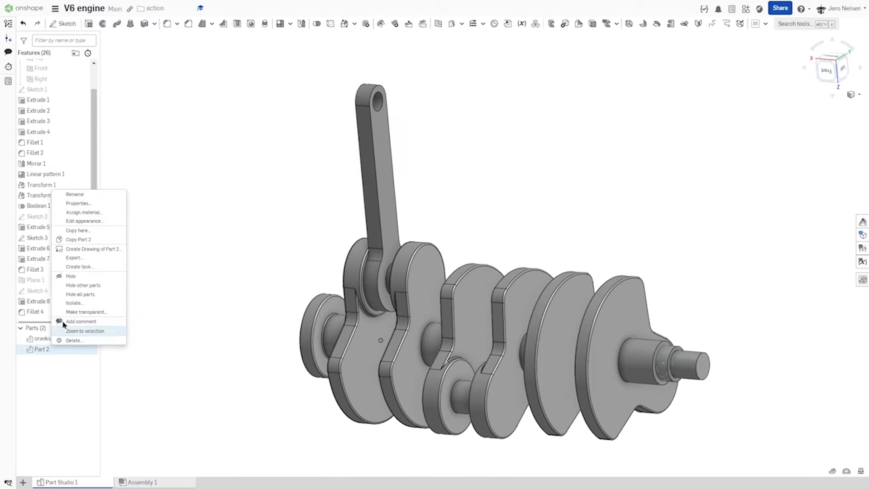
left_click(70, 195)
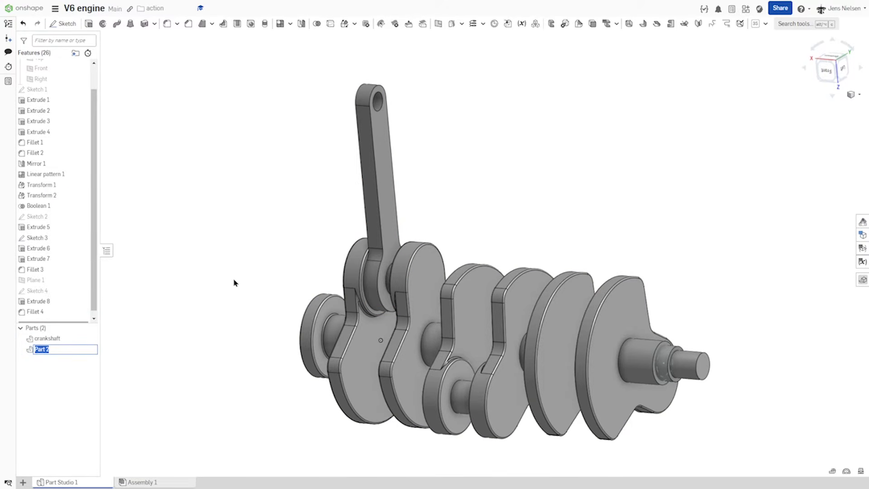
type("rod")
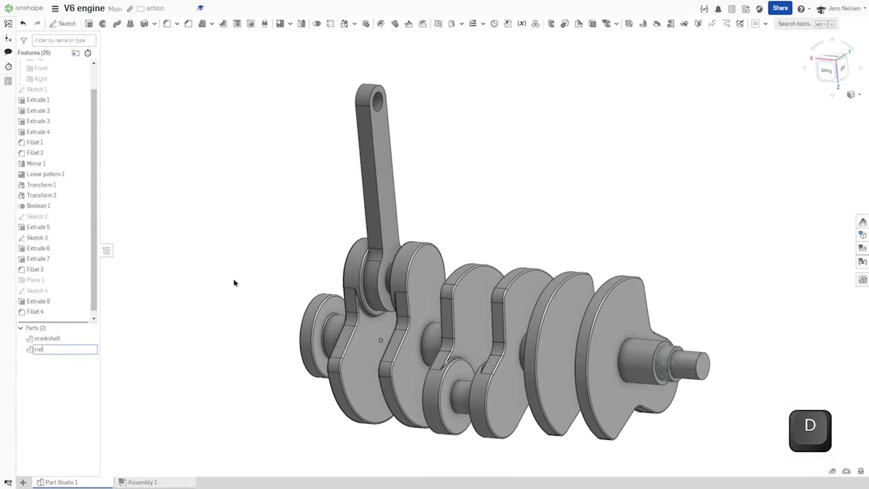
key("Return")
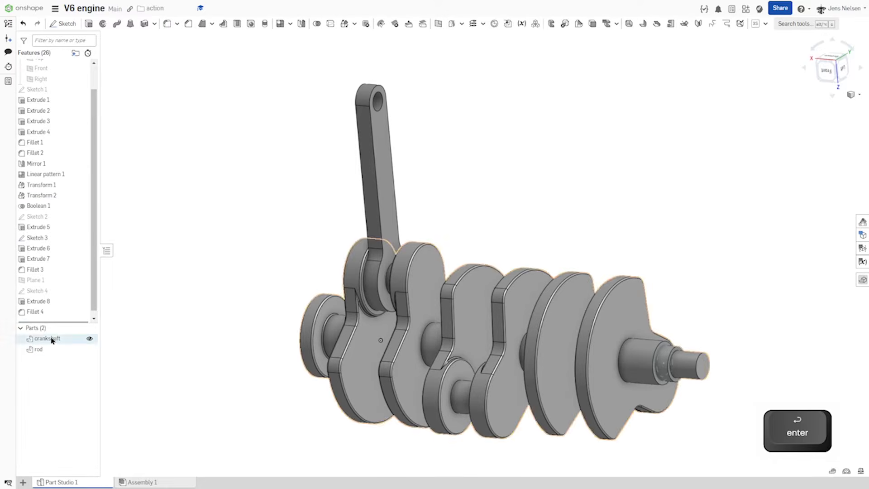
Step: Change the rod's appearance colour to dark blue
right_click(54, 349)
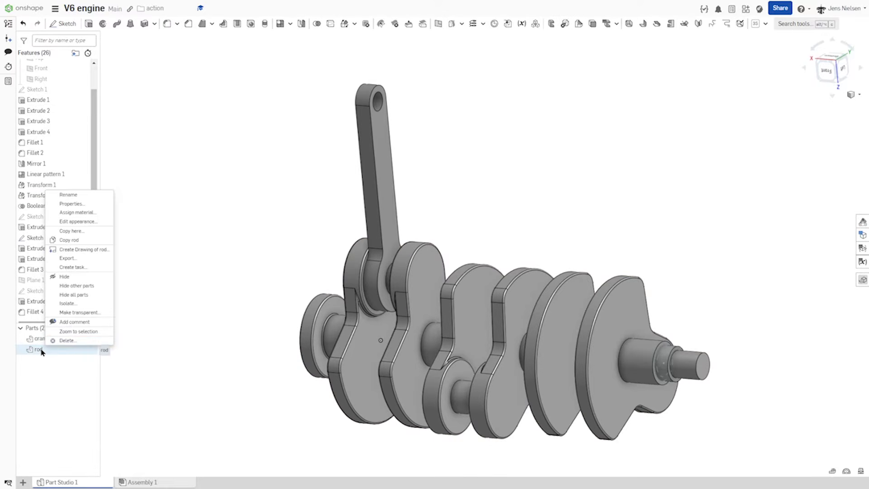
left_click(77, 221)
left_click(145, 342)
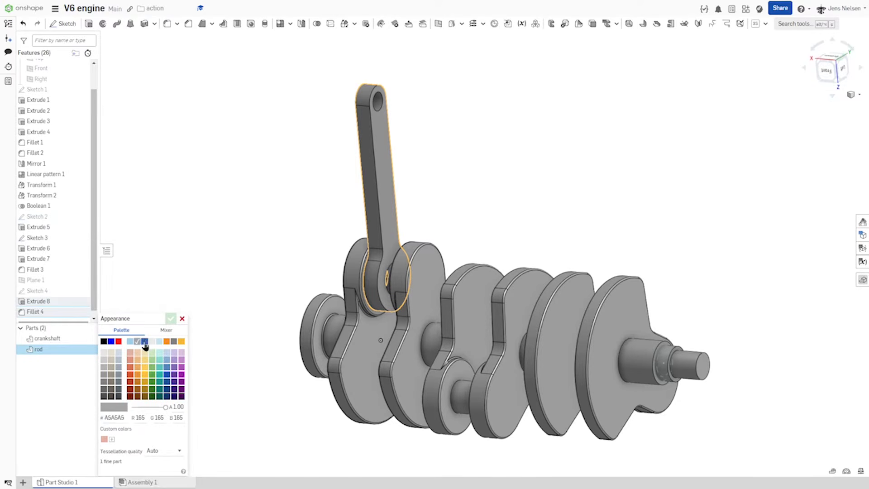
left_click(171, 320)
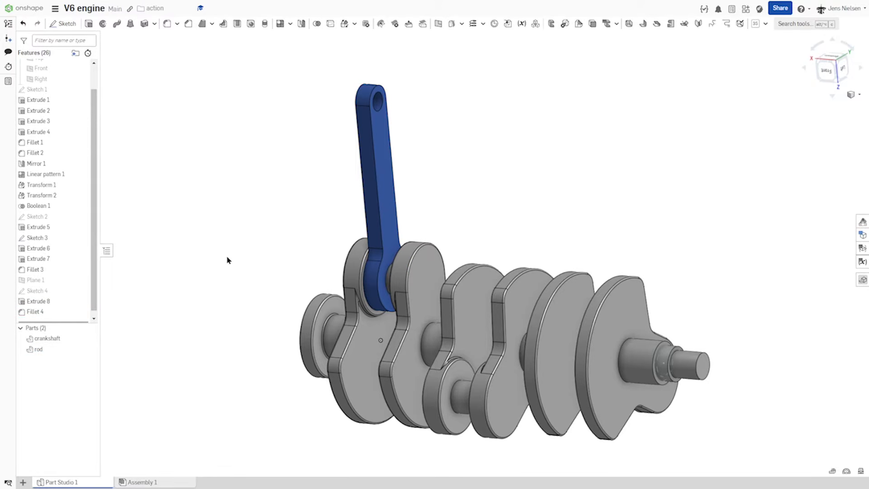
Step: Chamfer the two long edges of the rod's narrow side by an equal distance of 4 mm with tangent propagation
scroll(244, 179, "up", 1)
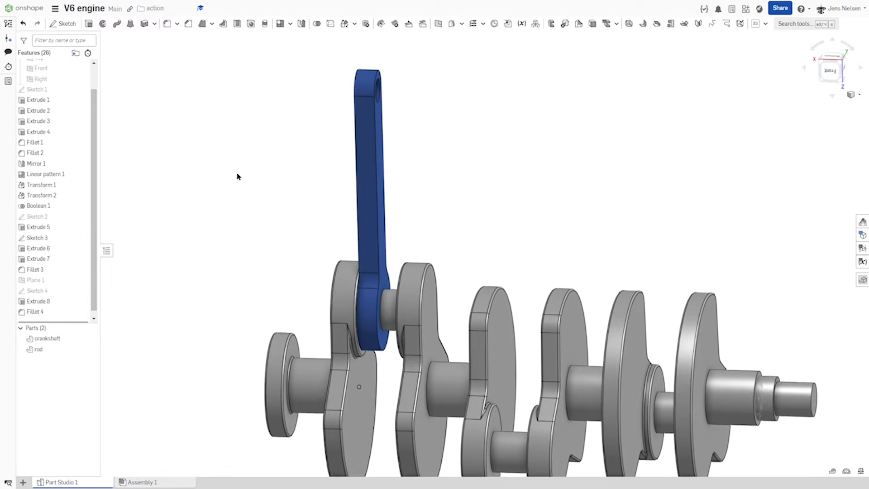
left_click(188, 24)
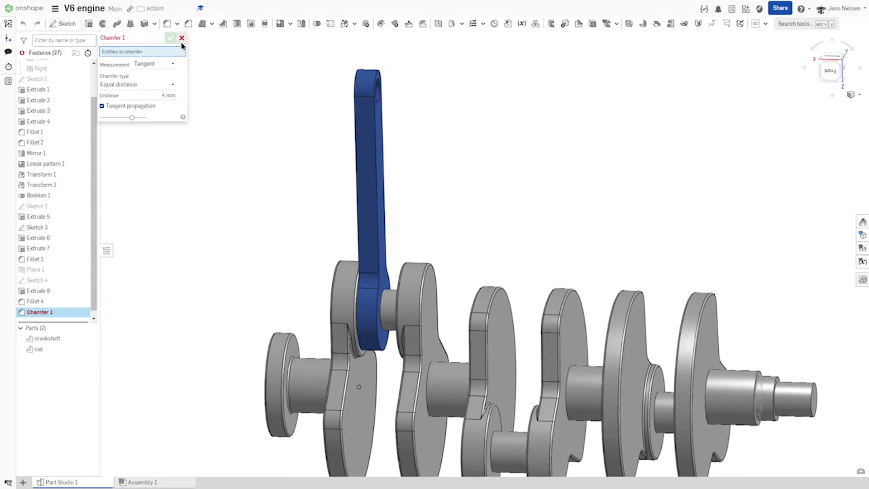
left_click(377, 199)
left_click(362, 208)
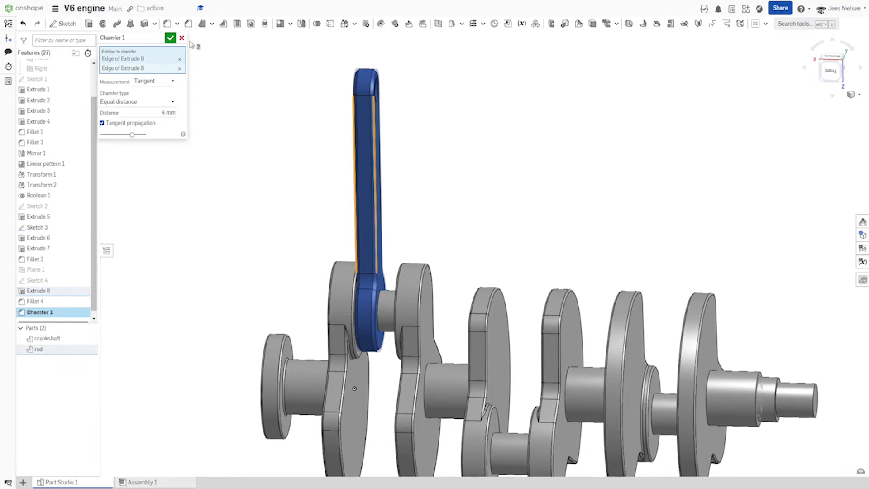
left_click(170, 38)
key("shift+7")
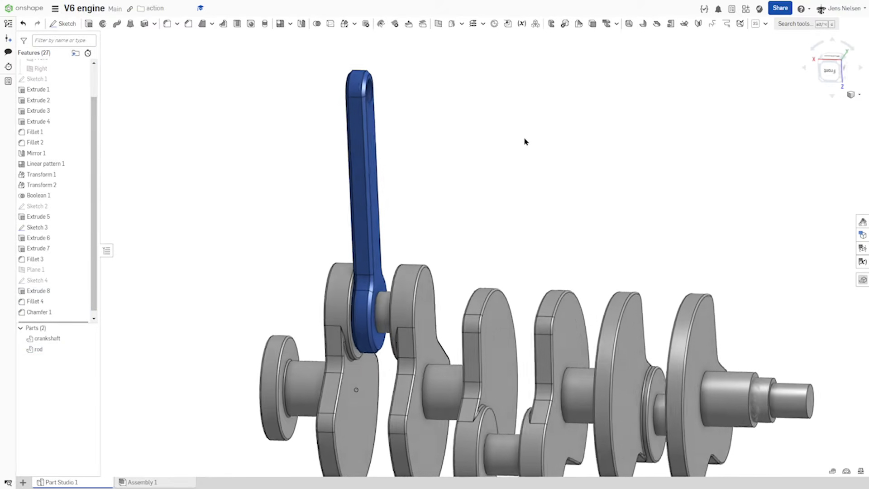
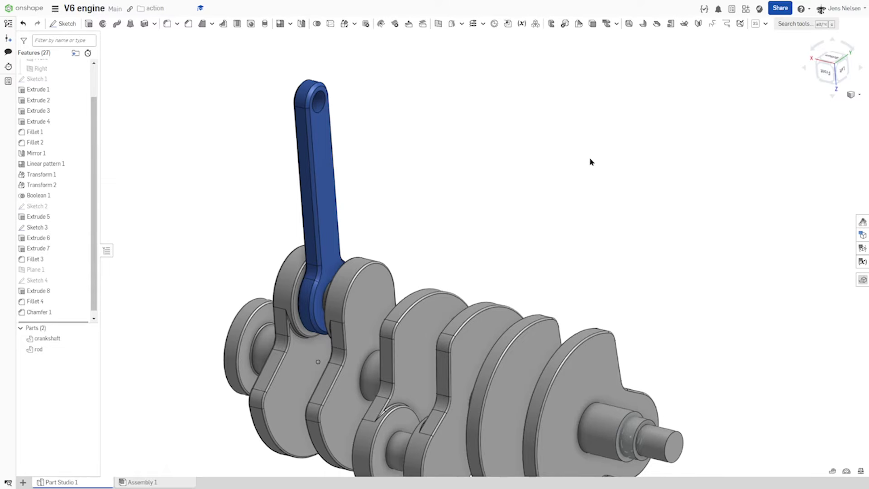
Step: Start a sketch on Plane 1 and turn on a section view through that plane to expose the rod's mid-section
key("s")
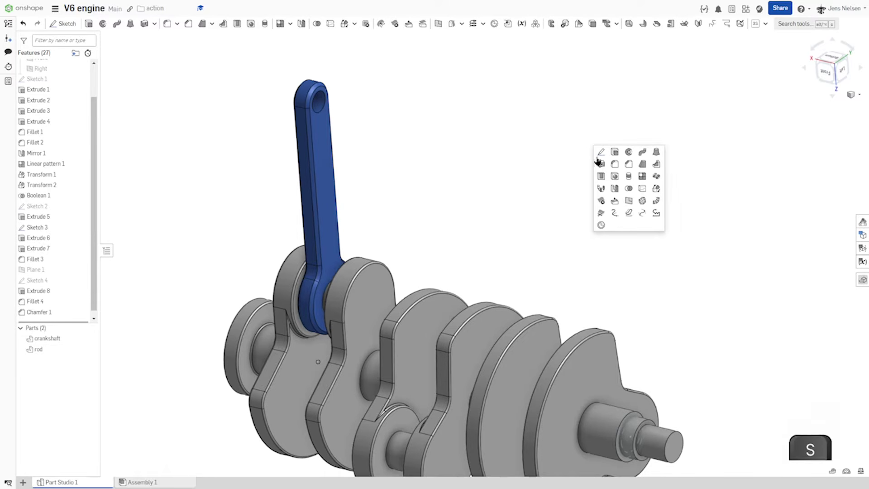
left_click(600, 152)
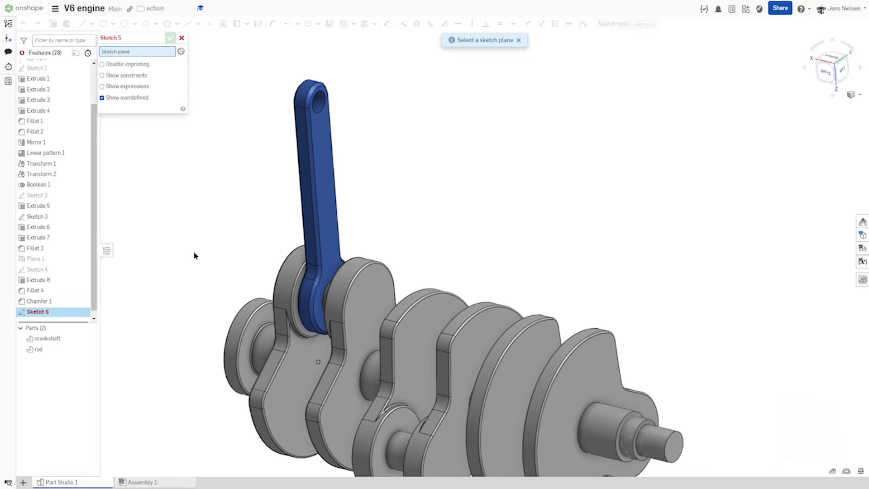
left_click(35, 259)
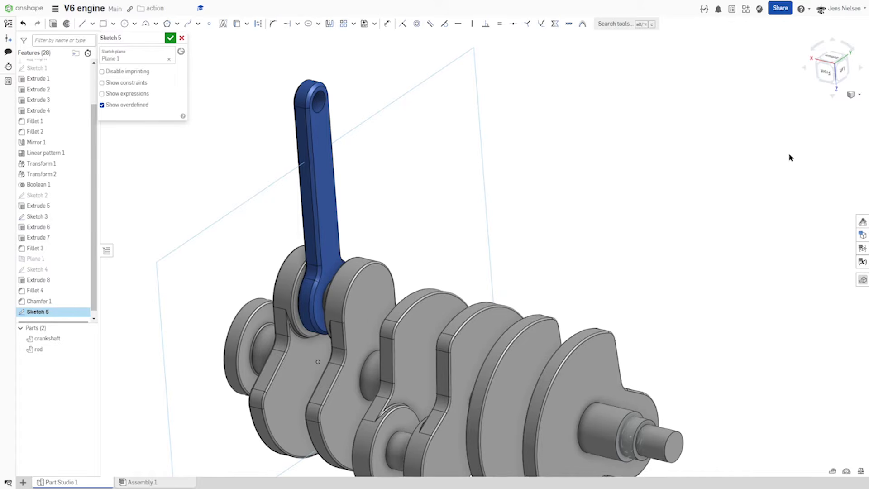
left_click(861, 97)
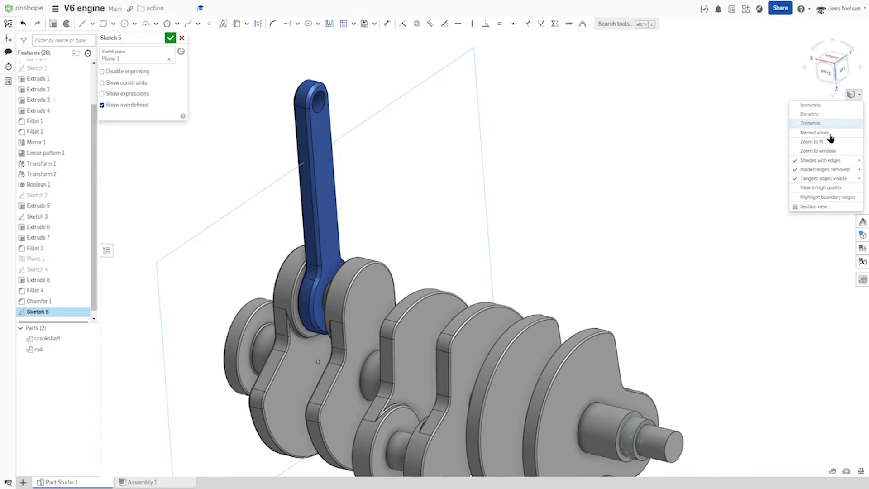
left_click(817, 202)
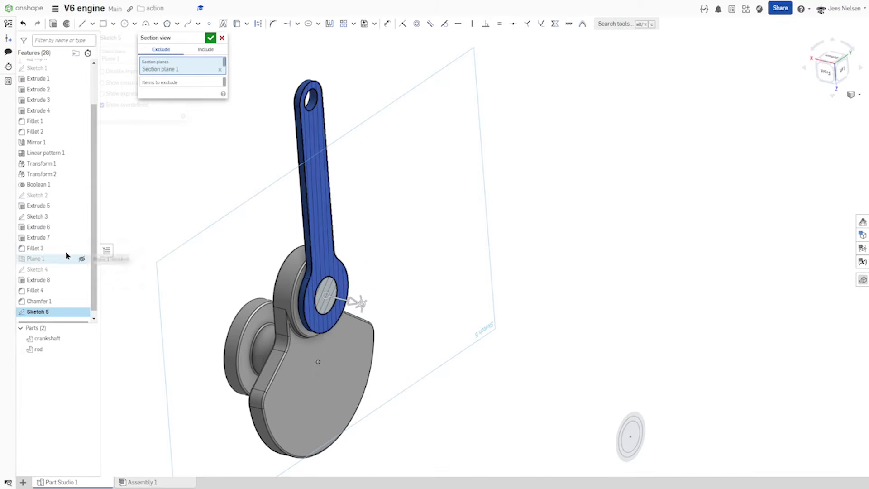
left_click(210, 38)
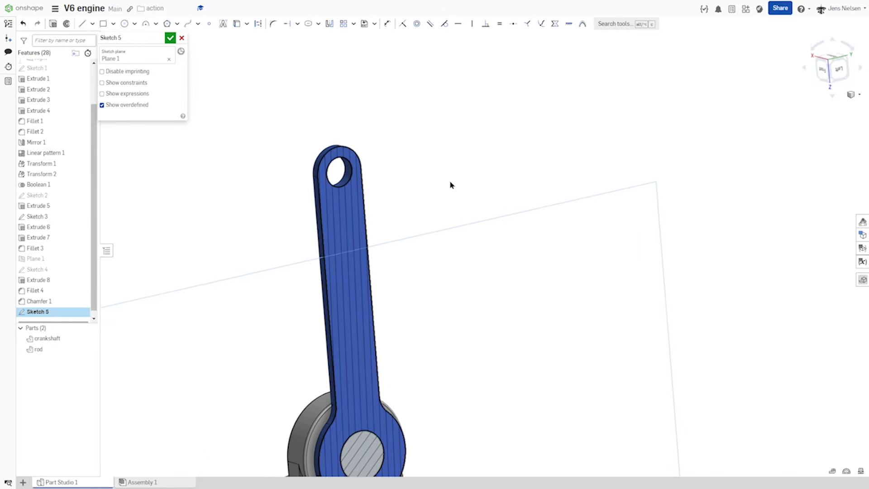
Step: Project the centre point of the rod's small-end hole into the sketch
key("u")
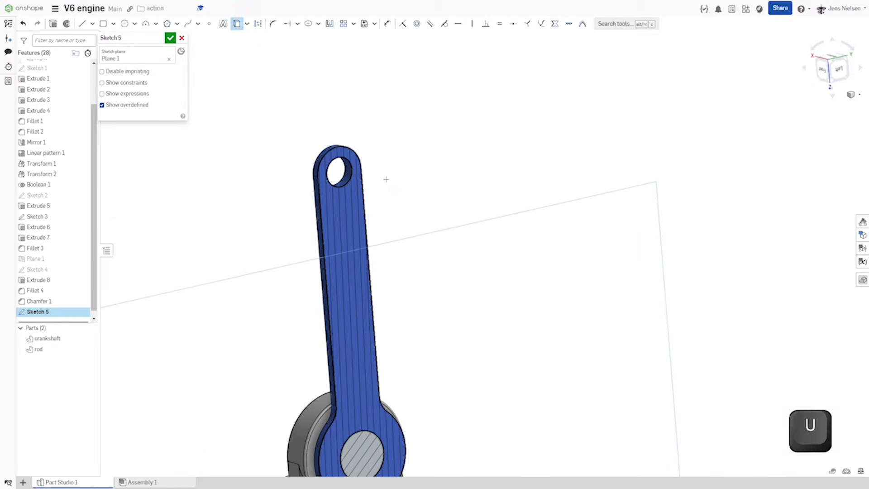
left_click(344, 174)
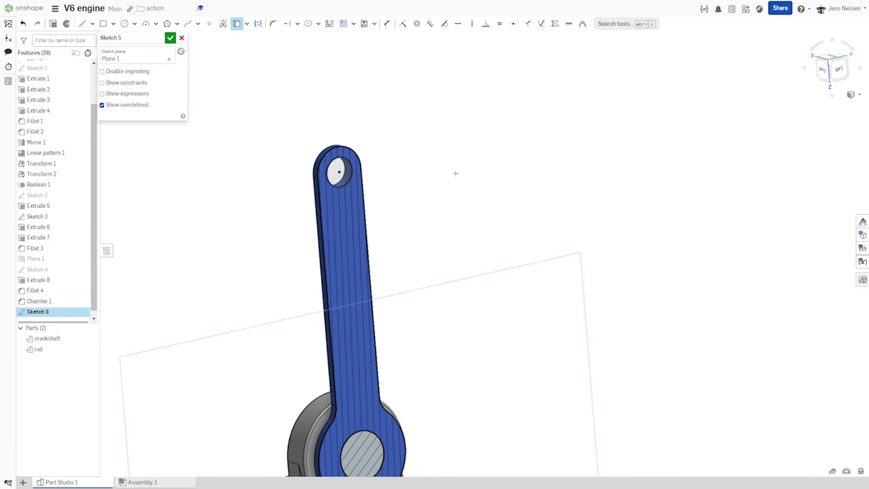
scroll(455, 174, "up", 5)
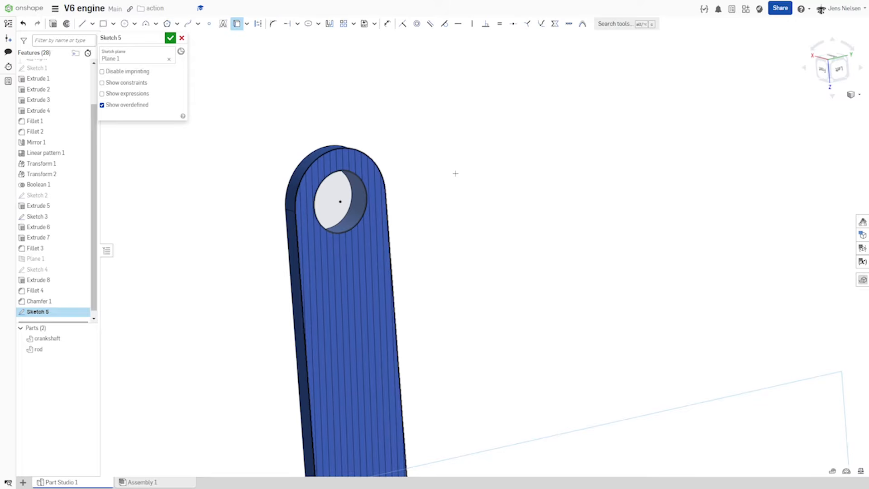
Step: Draw a corner rectangle 66 mm wide and 122 mm high over the rod's small end, extending above it
key("s")
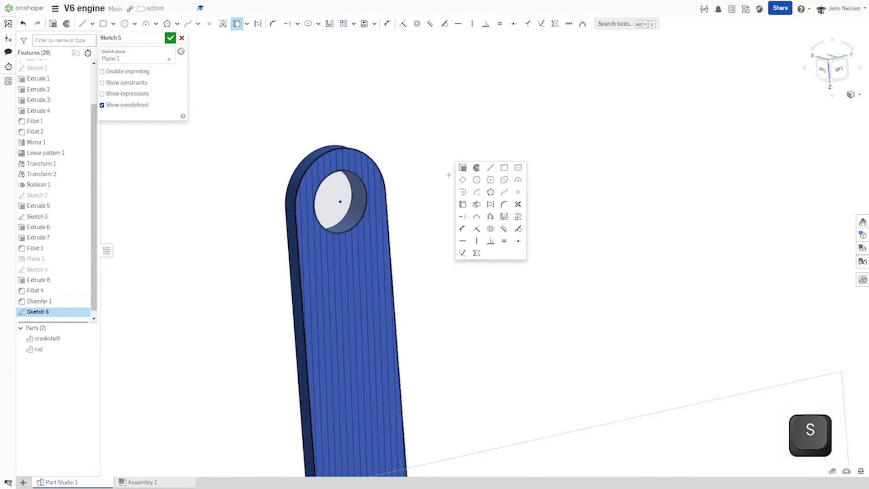
left_click(505, 168)
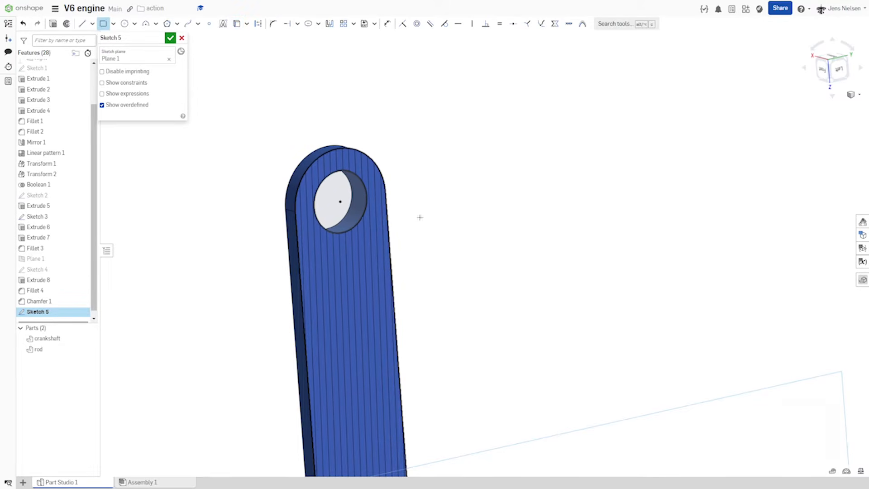
left_click(353, 264)
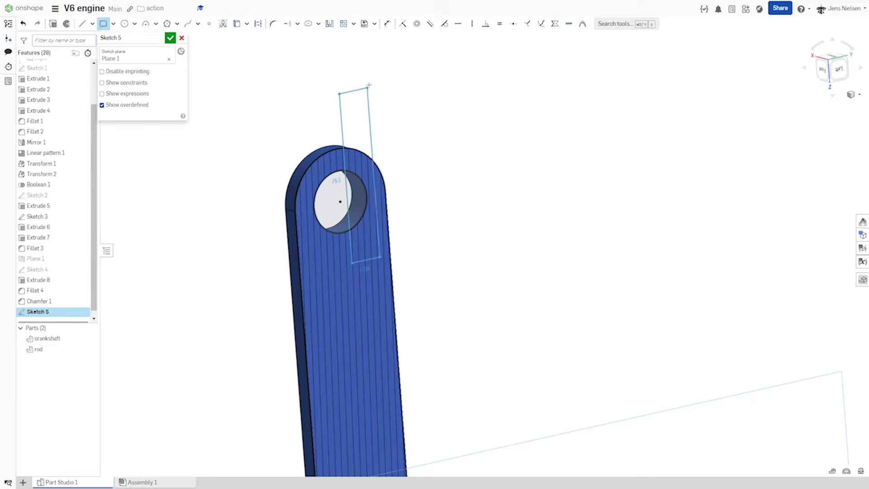
left_click(436, 37)
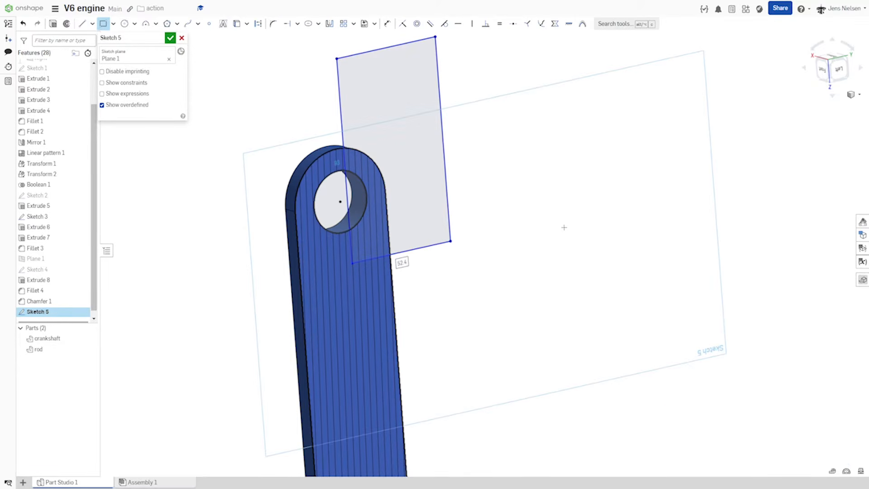
type("66")
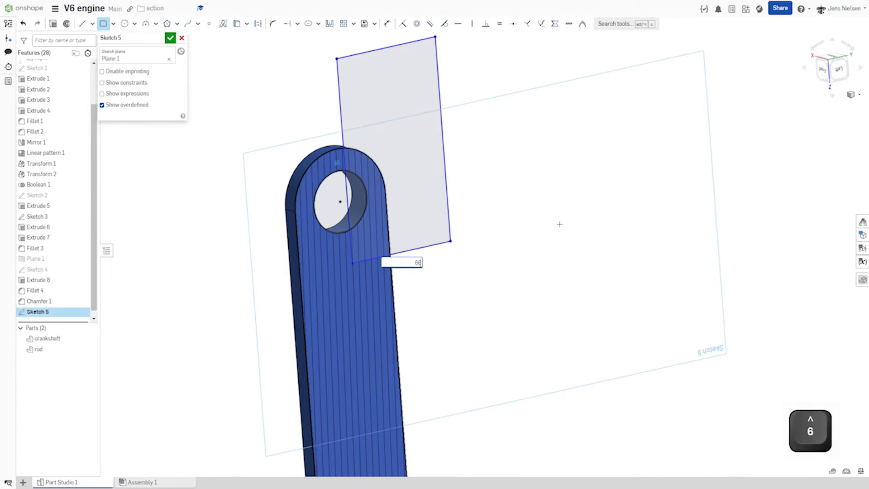
key("Return")
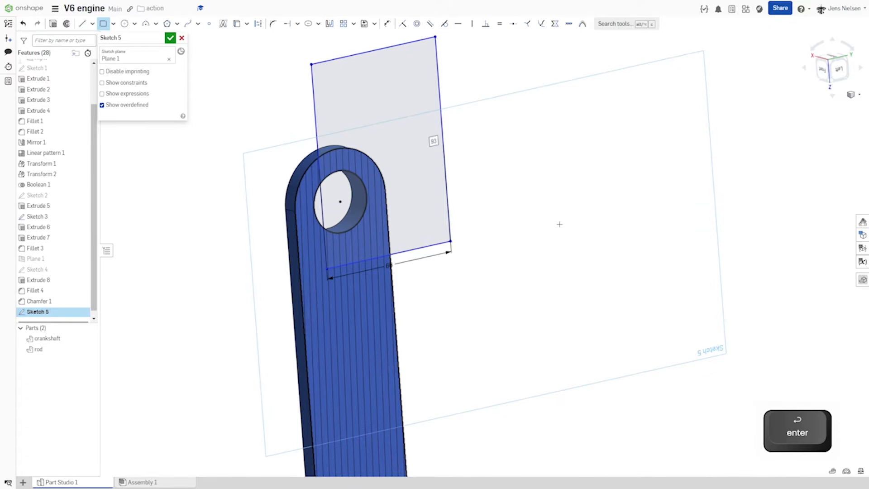
type("32")
key("Return")
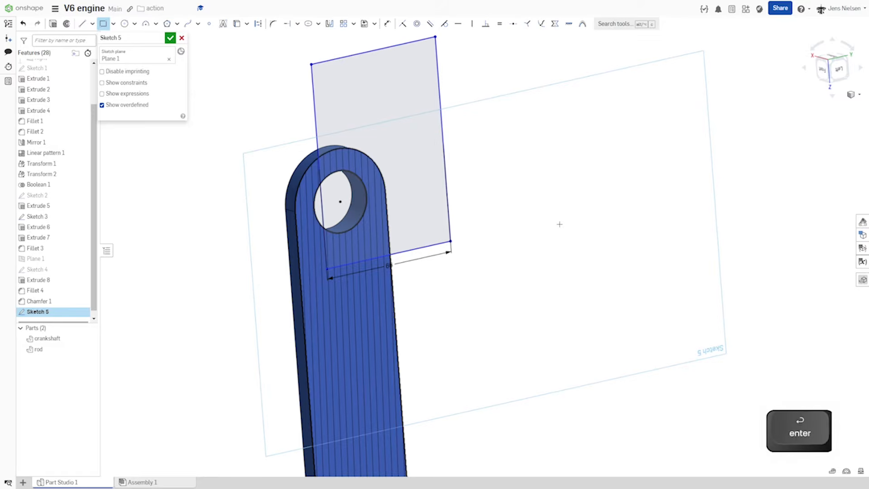
Step: Make the rectangle's long edge nearest the hole coincident with the projected hole centre point
key("i")
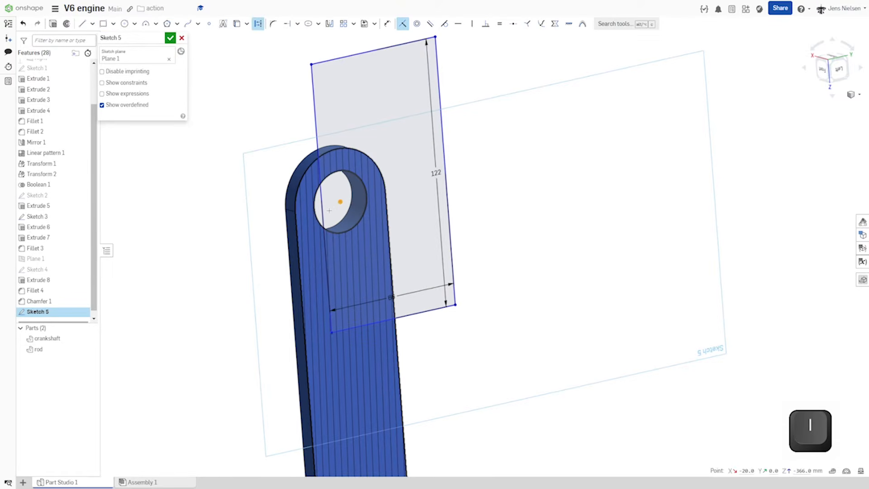
left_click(340, 202)
left_click(324, 236)
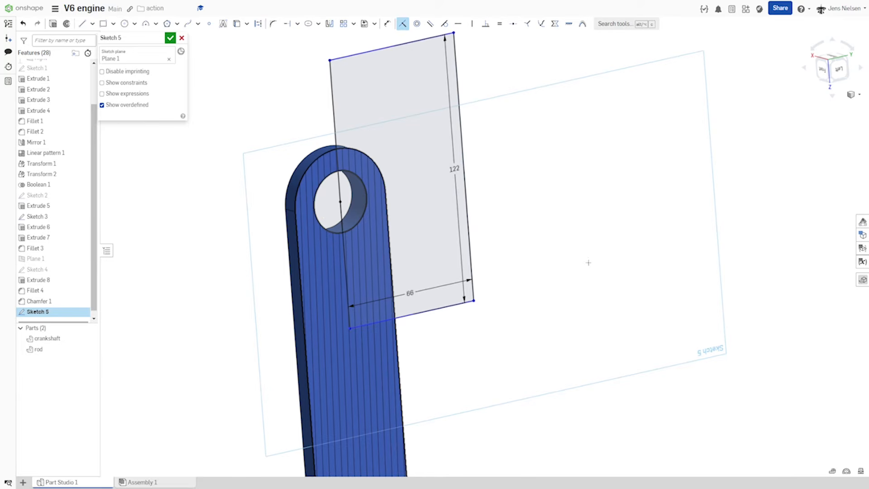
Step: Dimension the distance from the small-end hole's centre to the rectangle's lower edge as 28 mm
key("d")
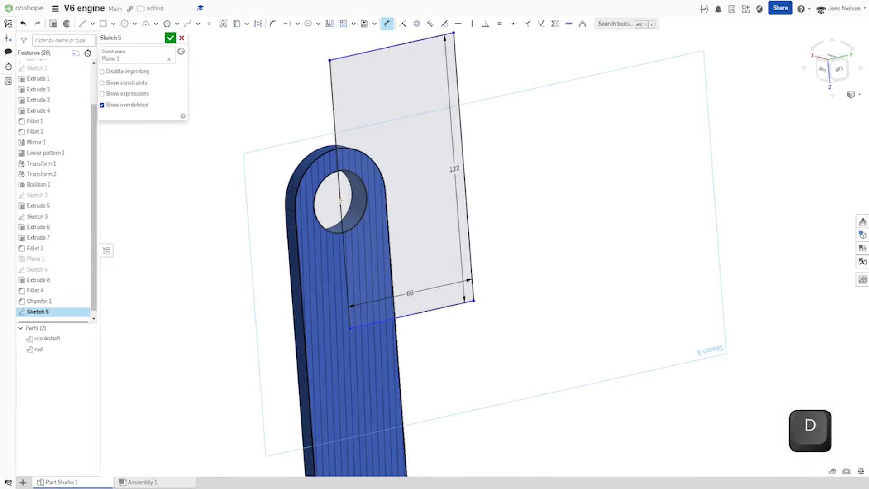
left_click(340, 200)
left_click(370, 324)
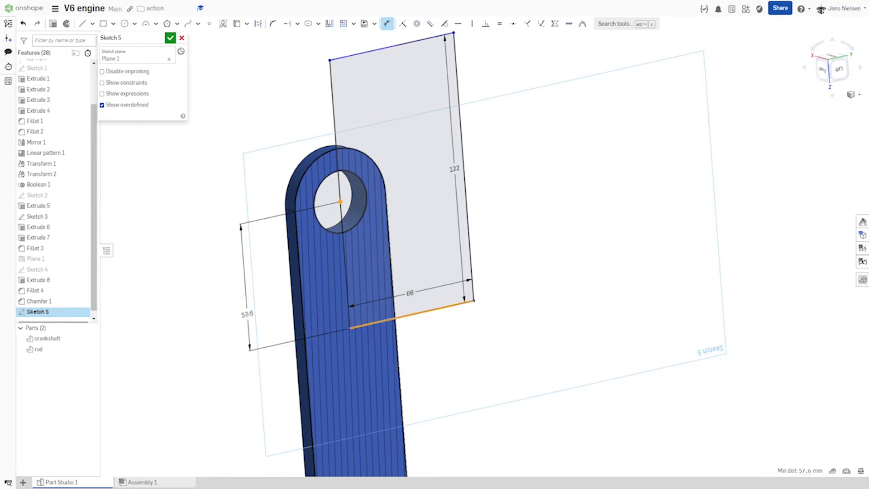
left_click(262, 315)
type("28")
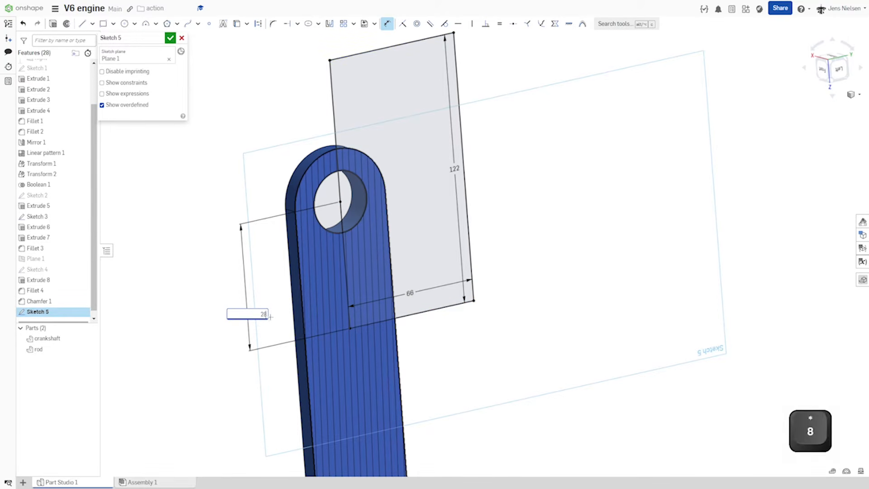
key("Return")
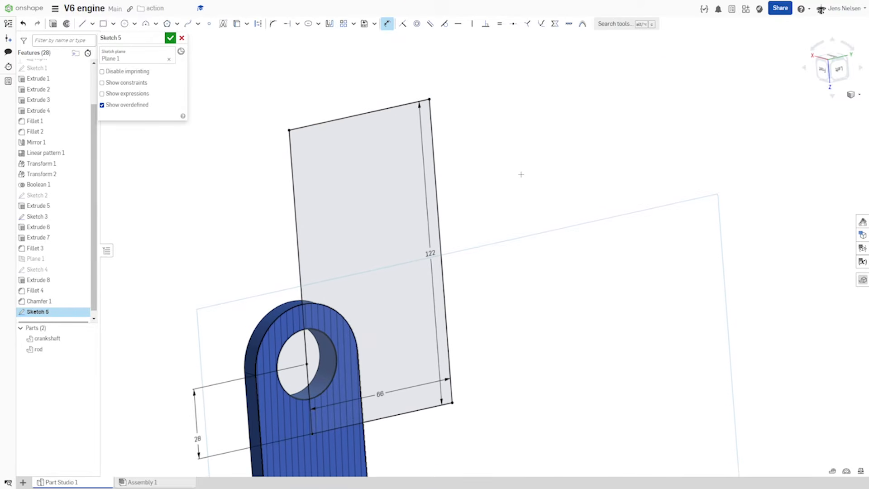
key("s")
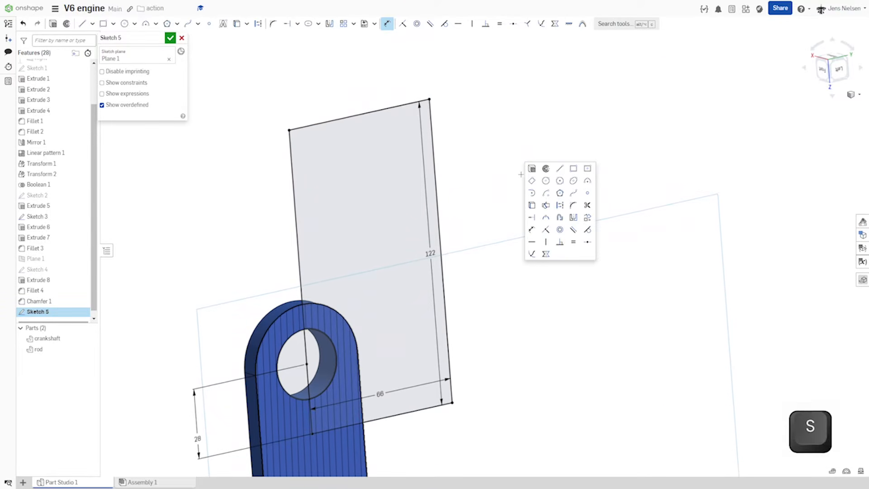
Step: Draw a 6 mm square inside the profile, with one side on its outer long edge near the upper corner
left_click(575, 169)
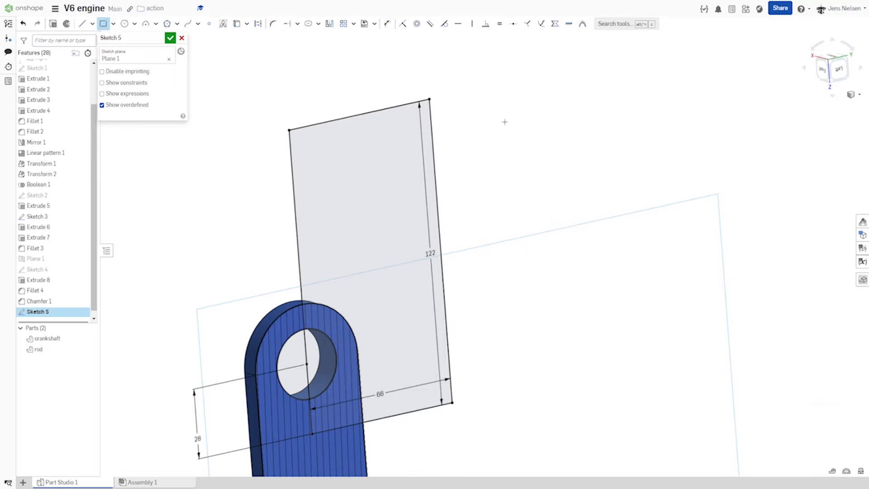
scroll(500, 142, "up", 3)
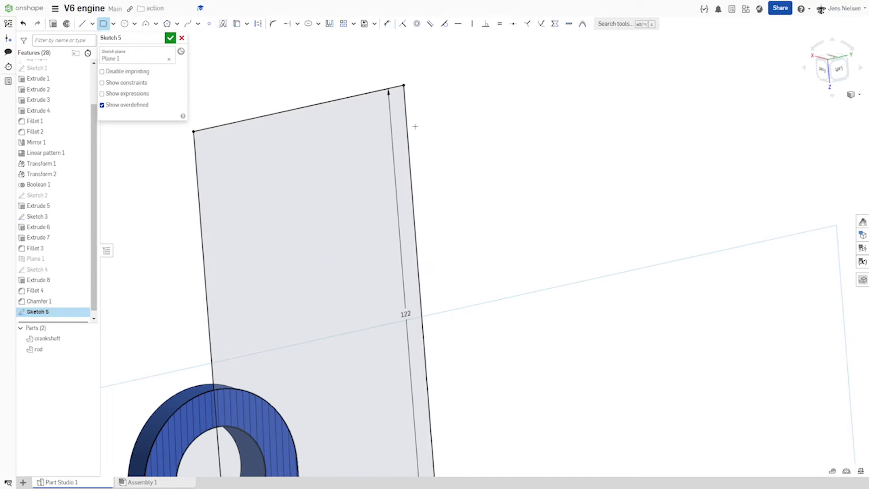
left_click(407, 127)
key("alt")
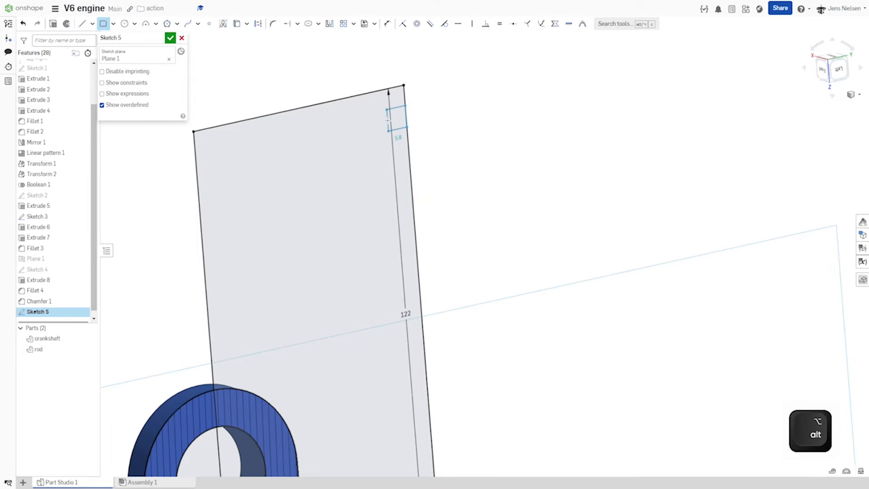
left_click(387, 120)
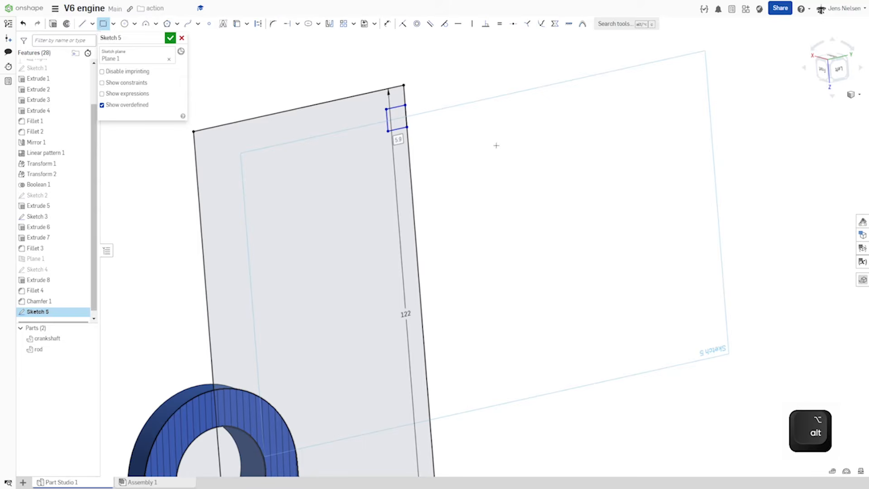
type("6")
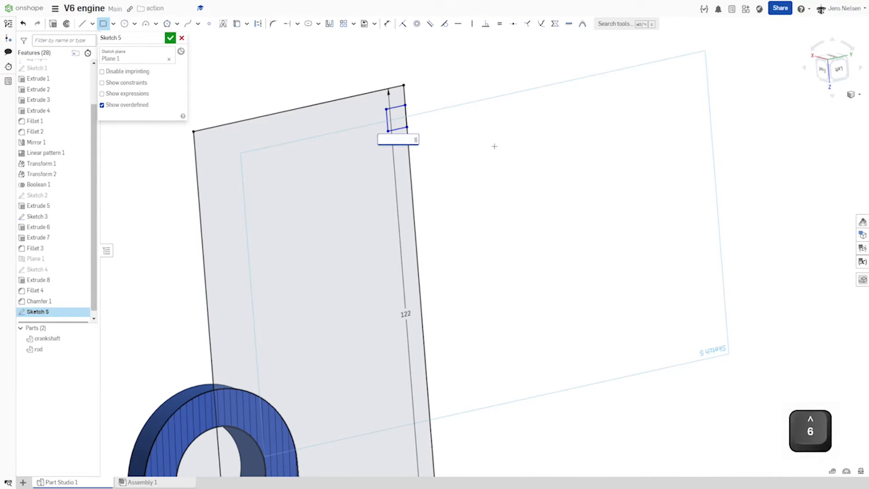
key("Return")
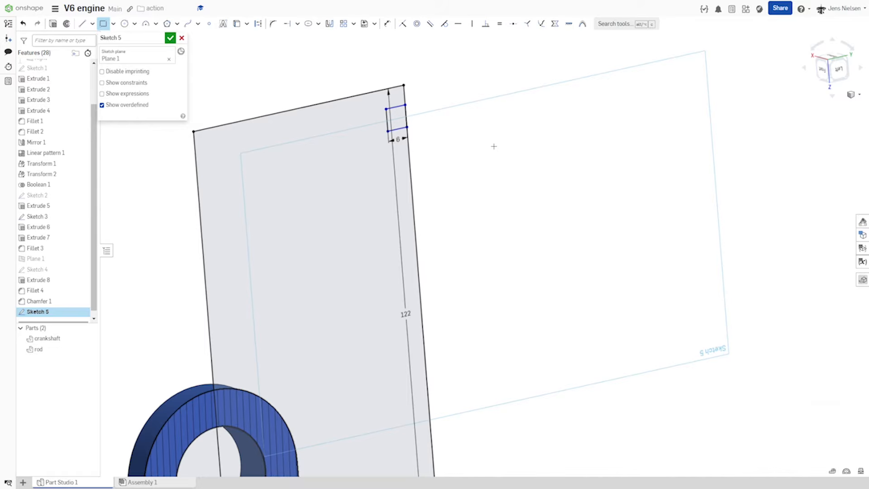
Step: Dimension the distance between the square's upper outer corner and the profile's upper outer corner as 6 mm, and finish the sketch
key("d")
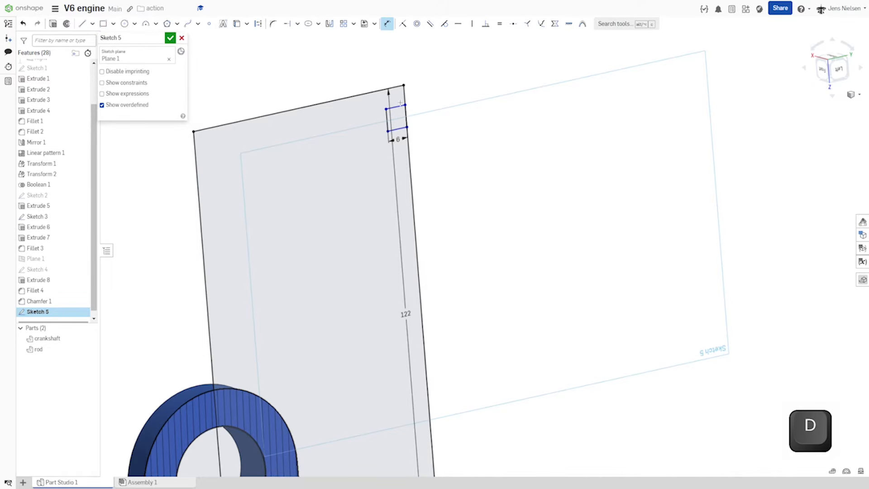
left_click(405, 105)
left_click(404, 85)
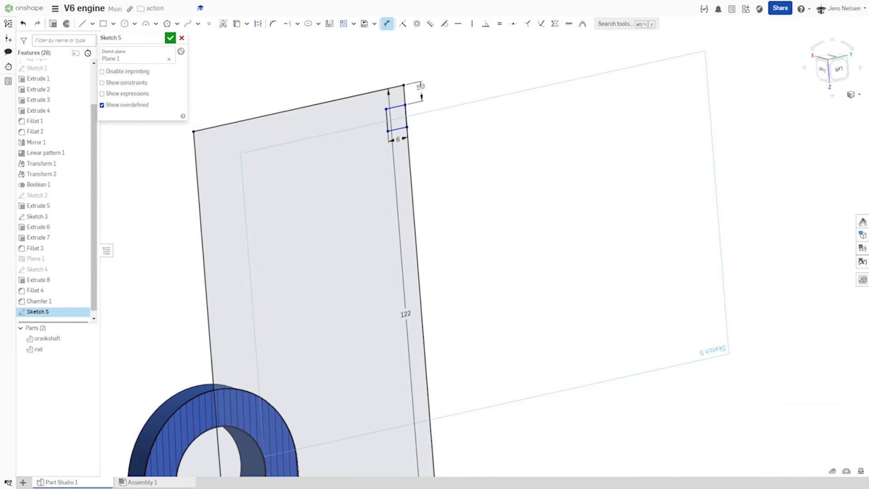
left_click(423, 88)
type("6")
key("Return")
scroll(553, 229, "down", 5)
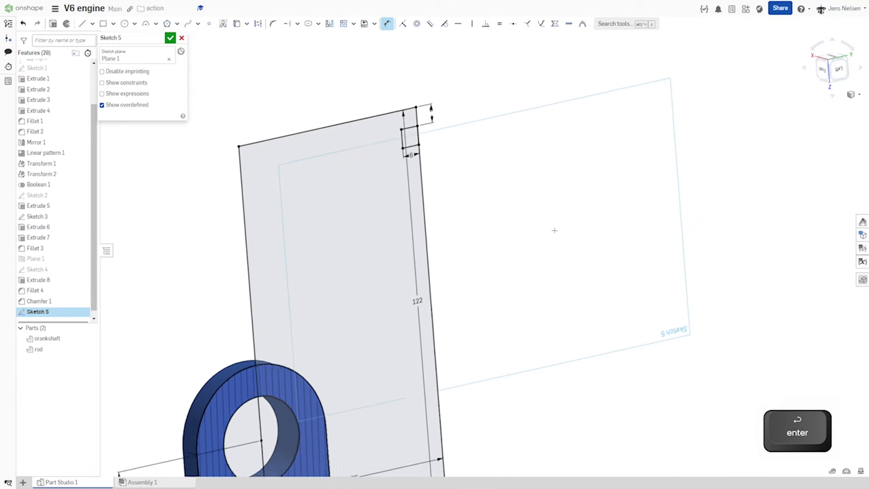
left_click(170, 38)
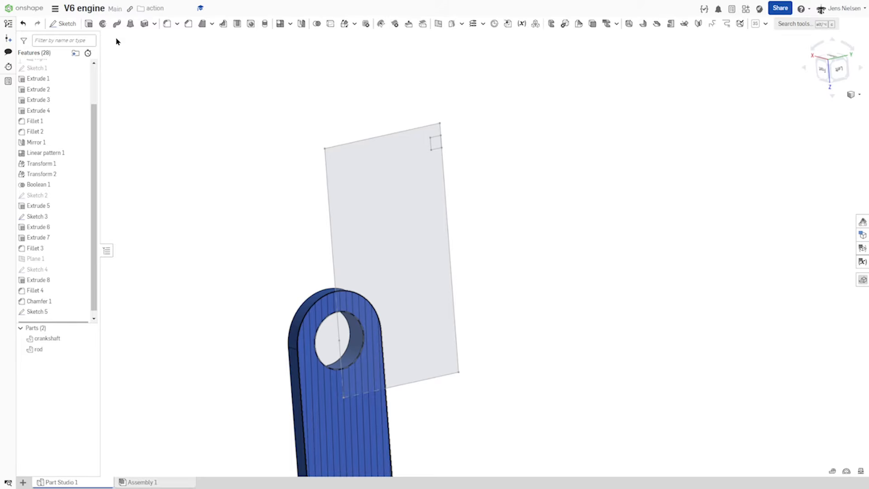
Step: Revolve all three regions of the piston sketch a full turn around the long edge through the hole centre, as a new part
left_click(103, 24)
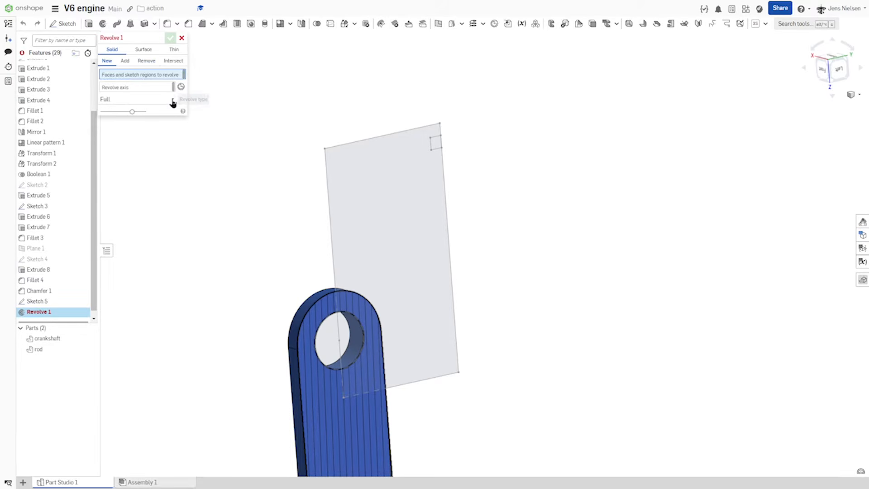
left_click(350, 192)
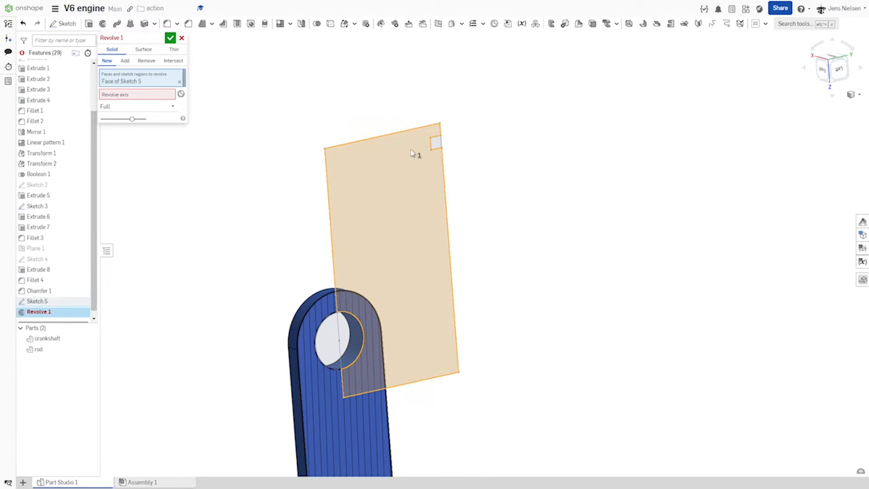
left_click(434, 144)
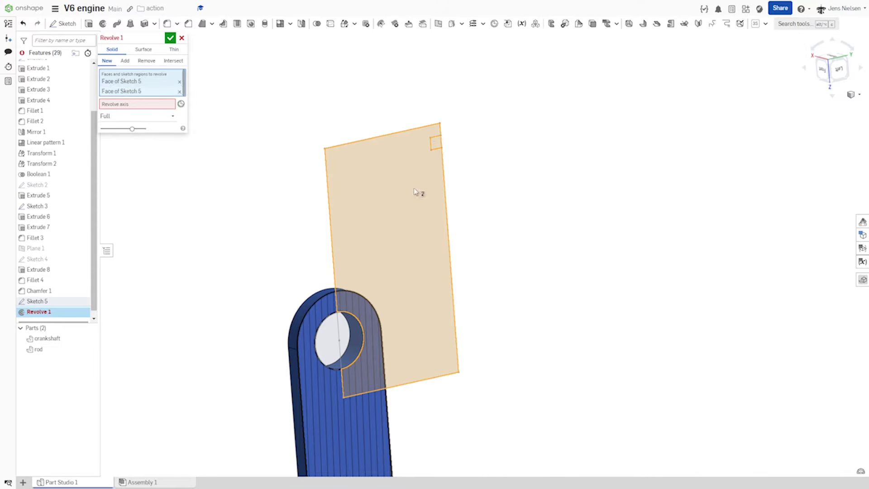
left_click(355, 325)
left_click(147, 113)
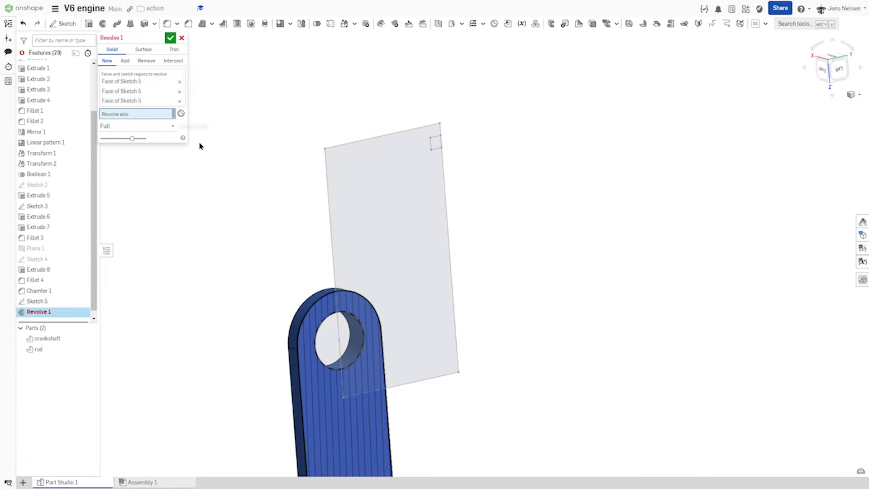
left_click(330, 199)
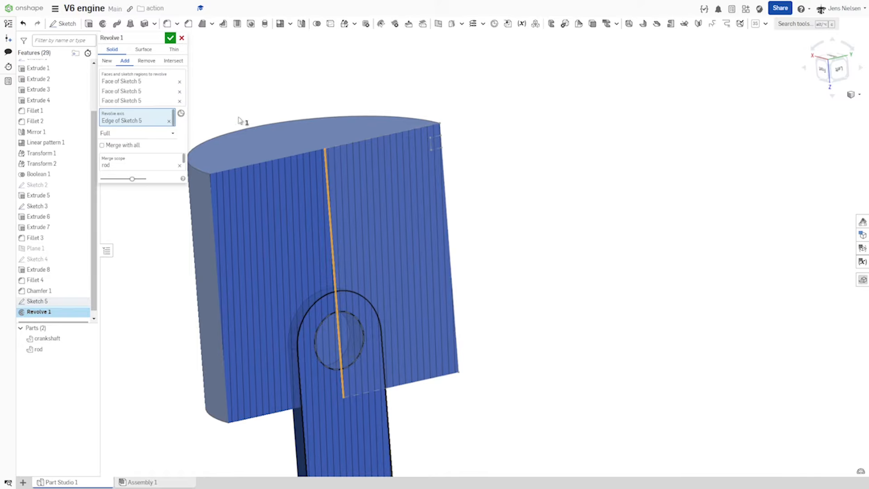
left_click(109, 62)
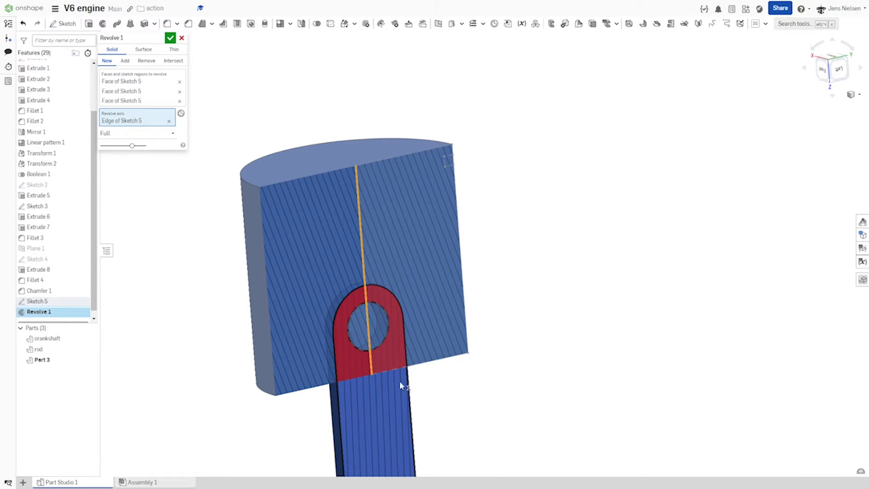
scroll(390, 361, "up", 3)
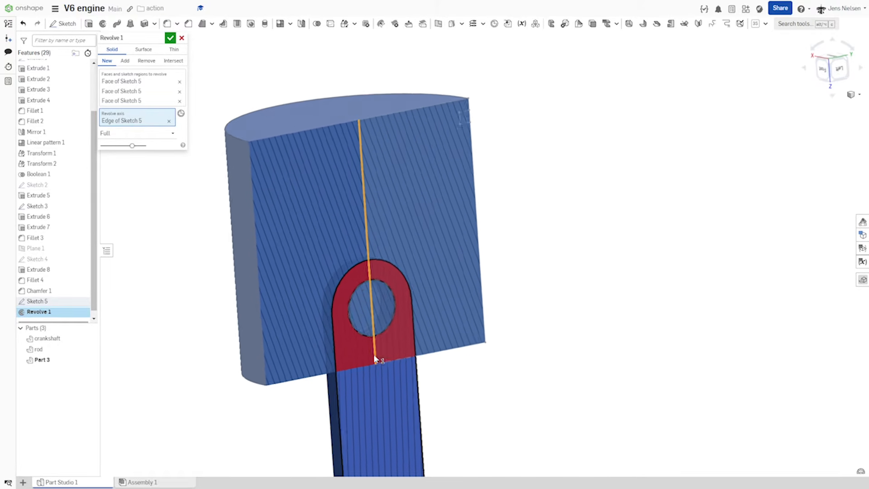
right_click_drag(377, 356, 390, 341)
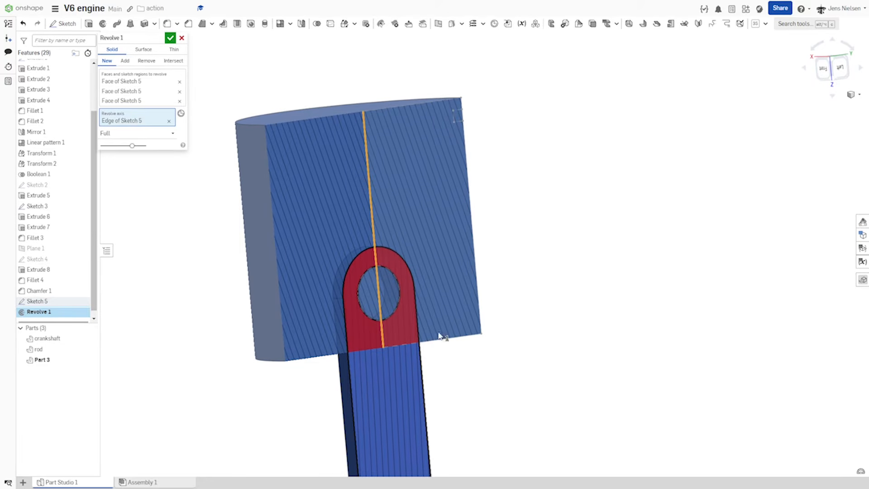
middle_click_drag(519, 285, 520, 267)
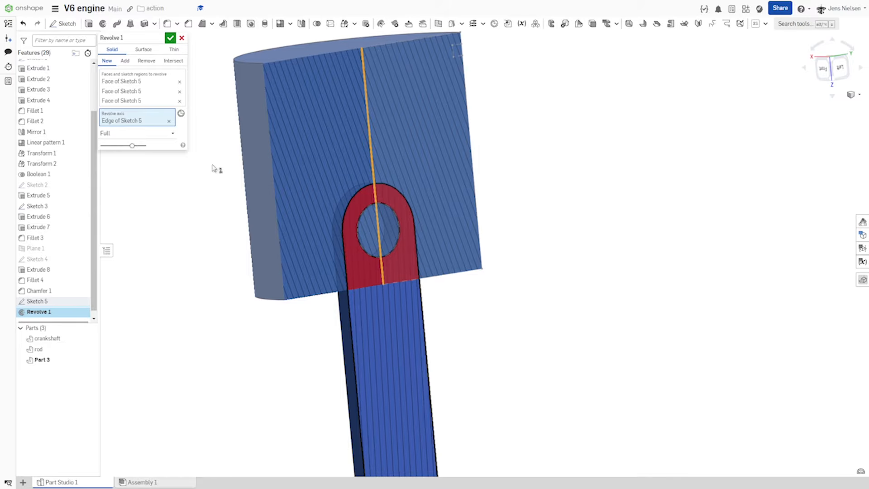
middle_click_drag(199, 100, 198, 125)
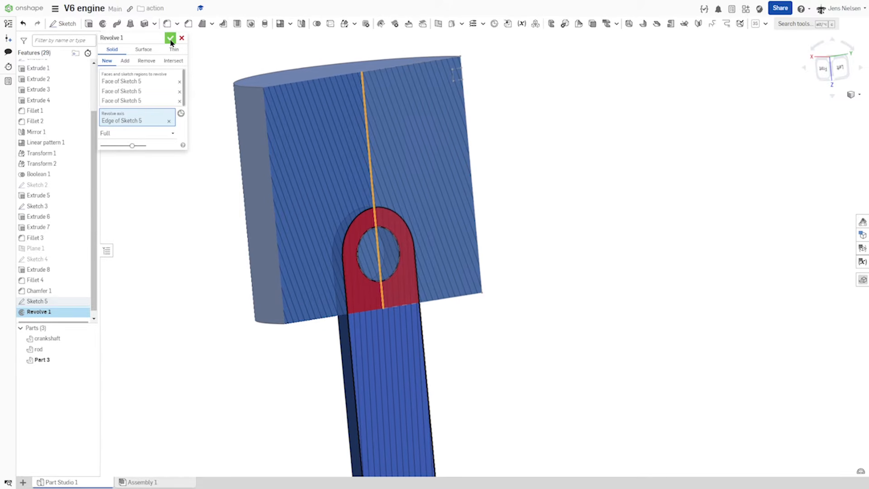
Step: Complete the full revolve of the piston profile about its centre line and rename the revolved part as piston
left_click(170, 40)
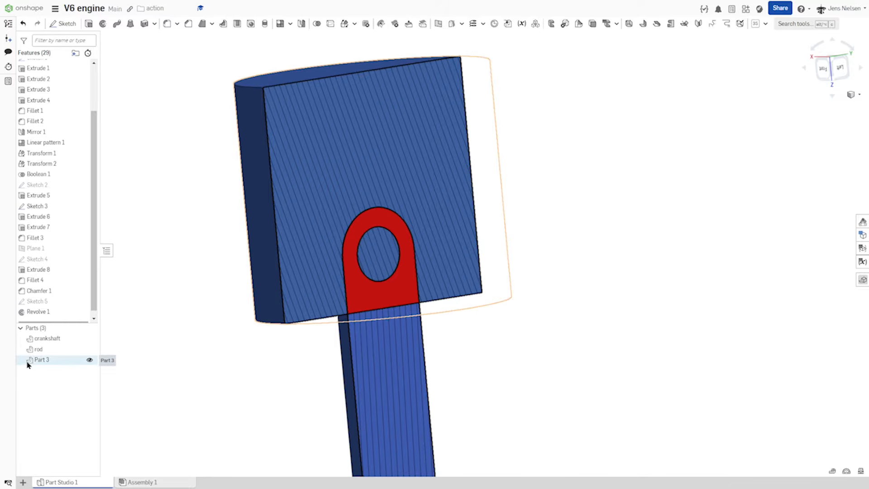
right_click(37, 365)
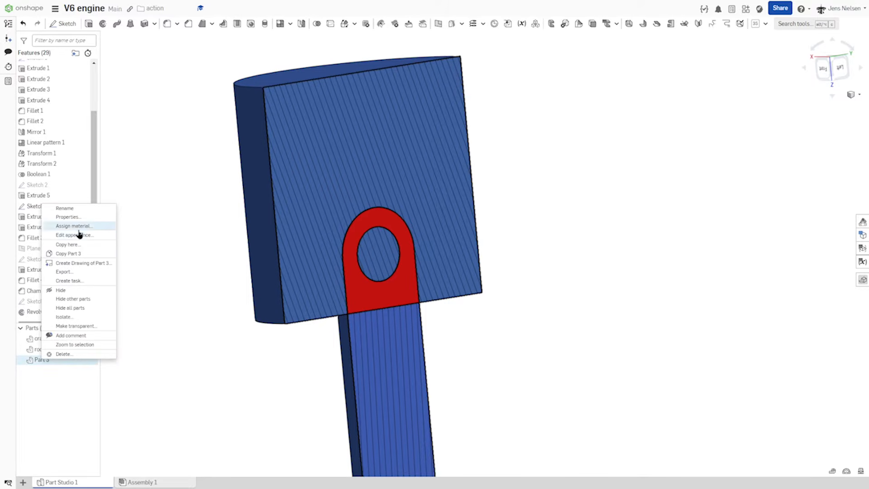
left_click(65, 208)
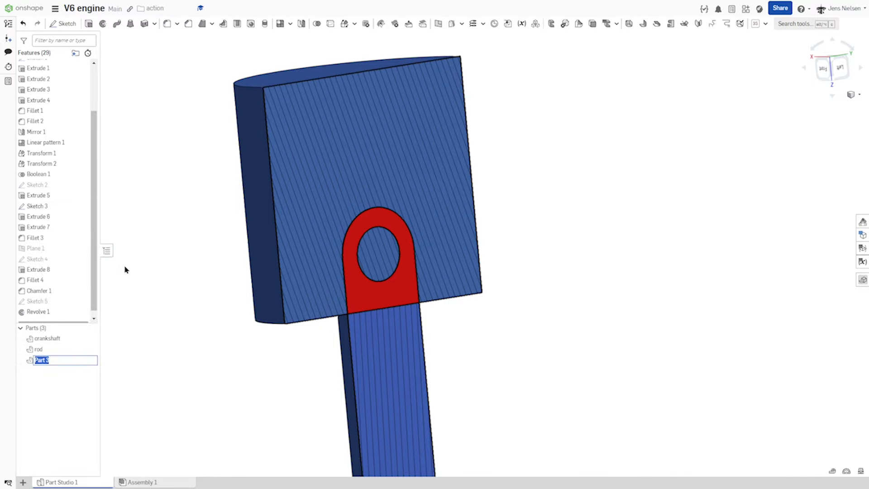
type("piston")
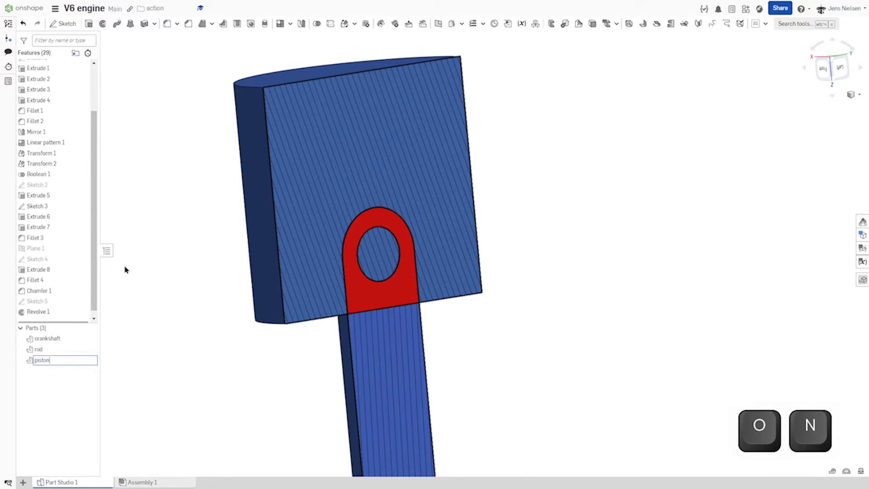
key("Return")
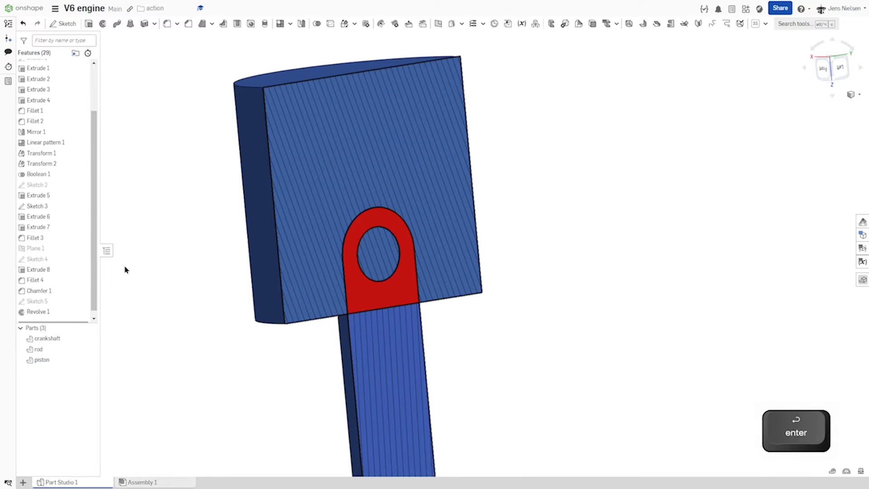
Step: Change the piston part's appearance to the yellow-orange colour FAB601
right_click(50, 360)
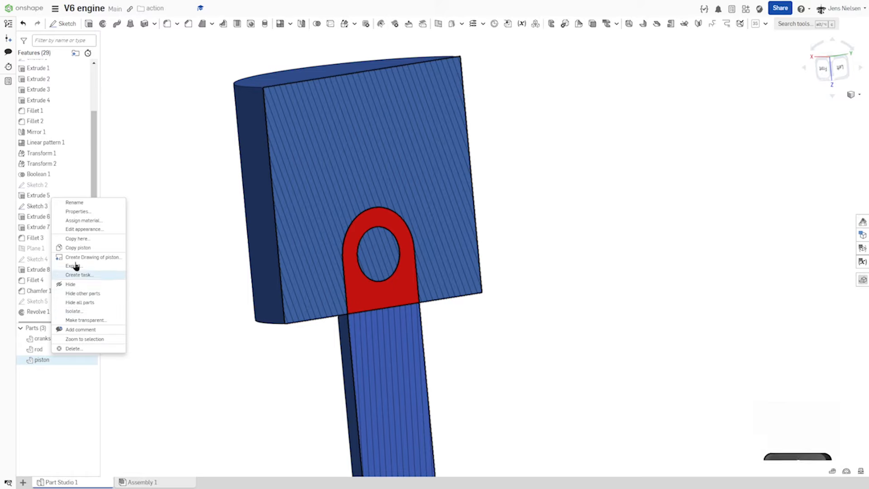
left_click(83, 231)
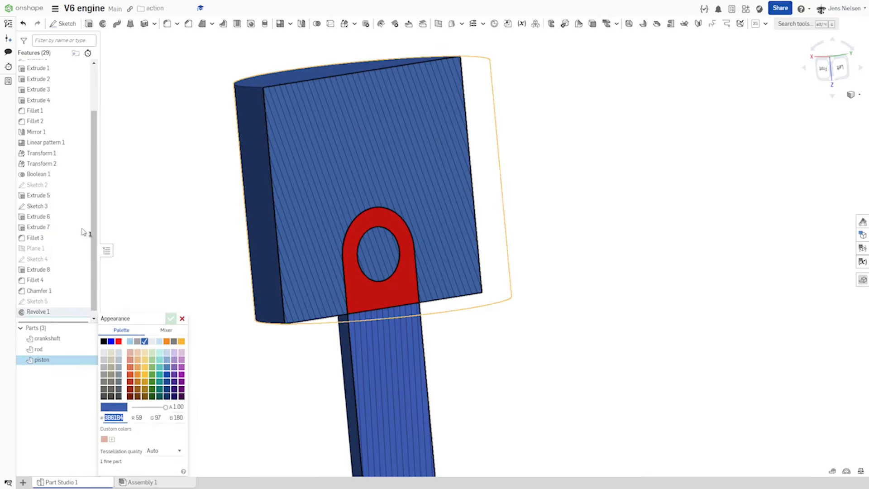
left_click(167, 343)
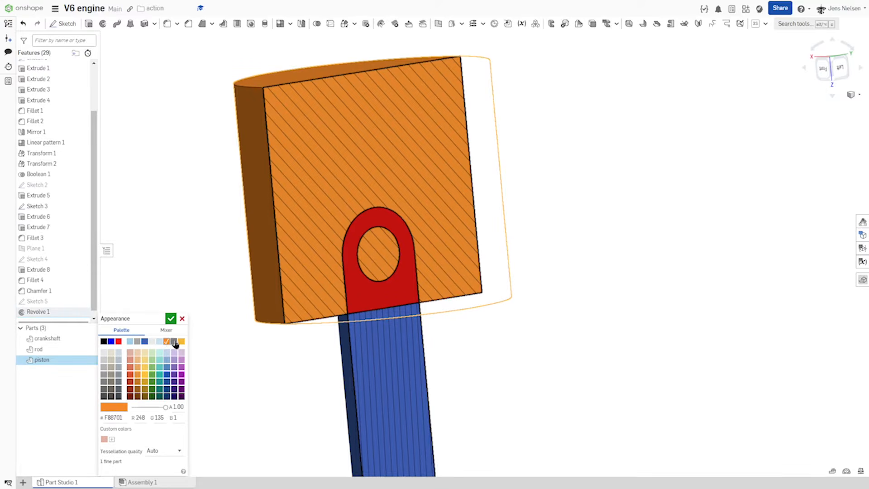
left_click(181, 343)
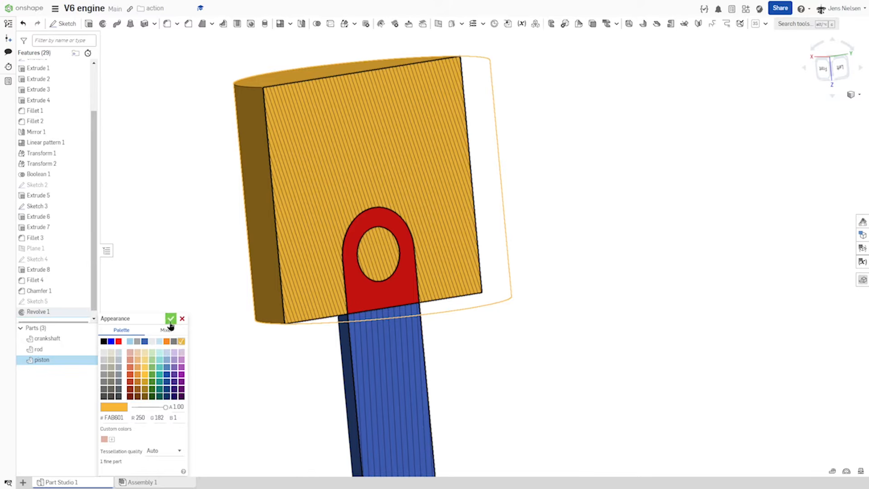
left_click(171, 320)
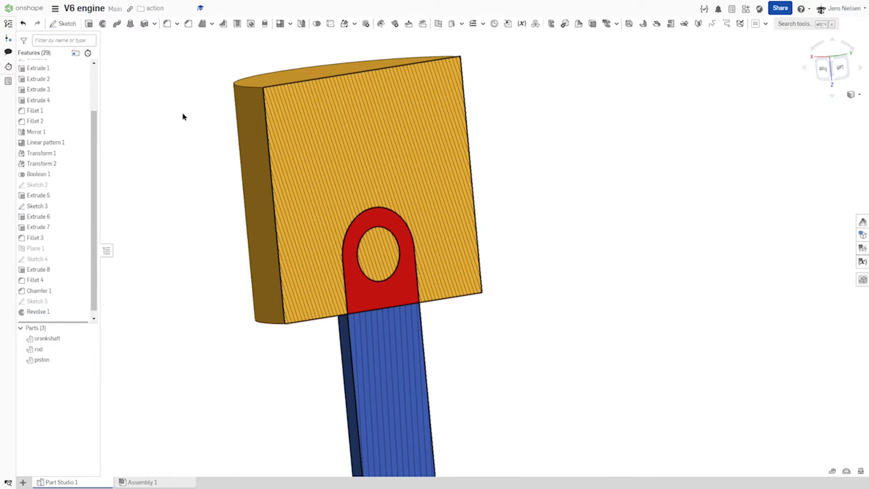
Step: Shell the piston with a thickness of 8 mm, removing its bottom face on the rod side
left_click(236, 24)
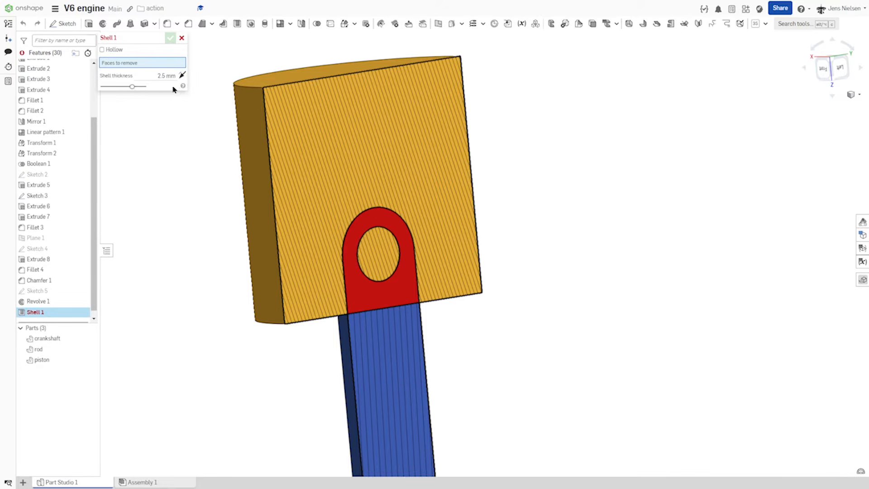
left_click(169, 76)
type("8")
right_click_drag(236, 266, 306, 274)
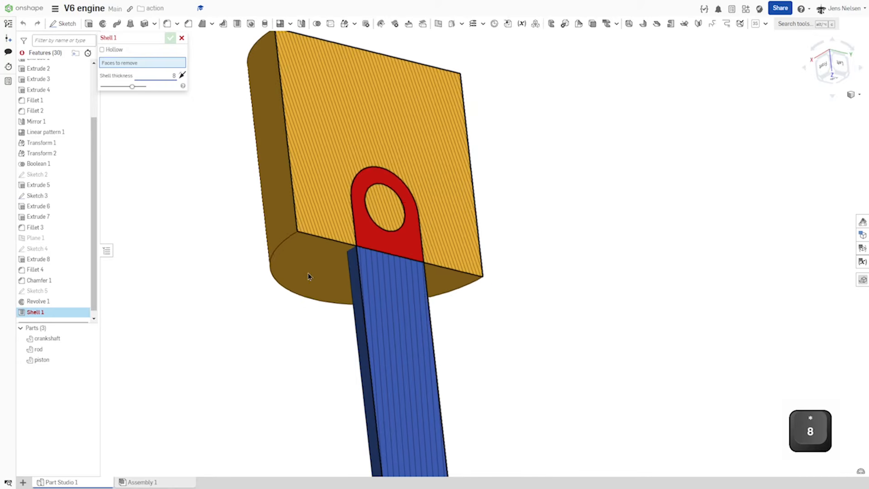
left_click(308, 270)
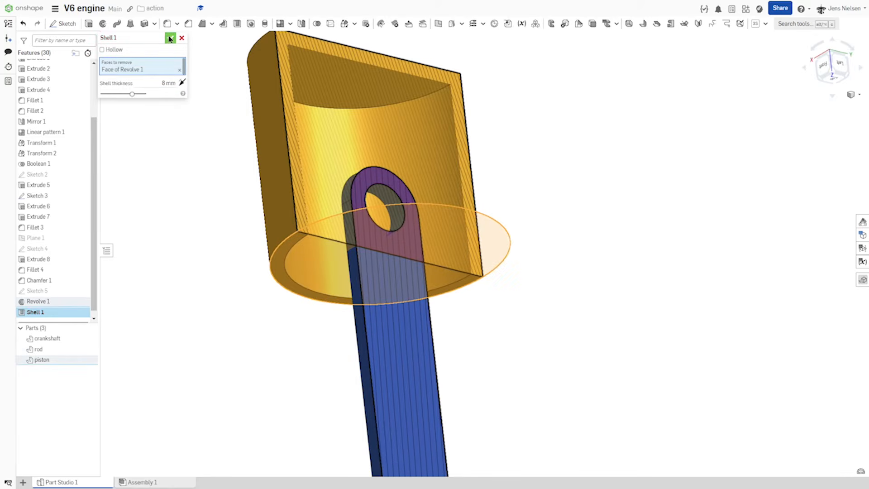
left_click(170, 38)
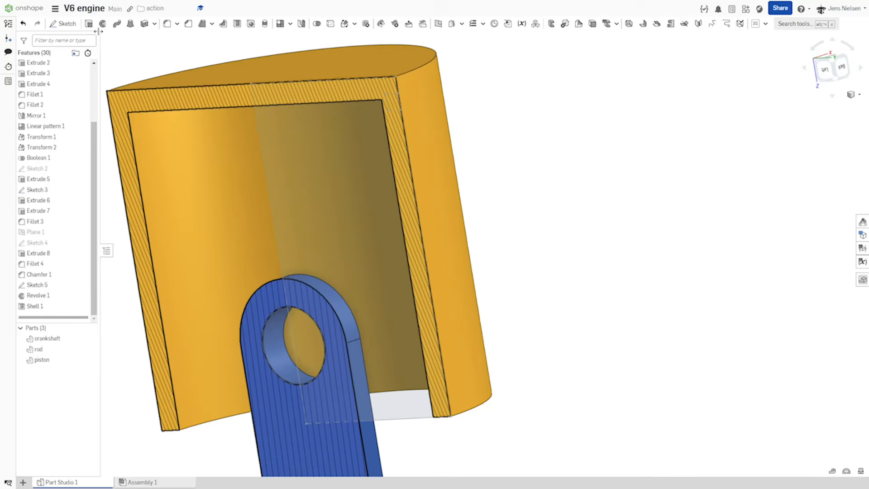
Step: Extrude both halves of the circle in the rod's hole as an Add operation with only the piston as merge scope
left_click(89, 23)
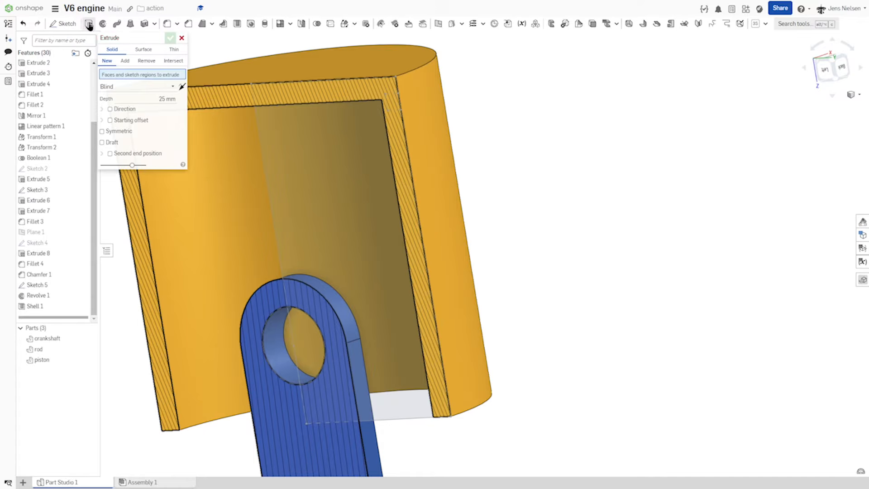
left_click(280, 323)
left_click(304, 334)
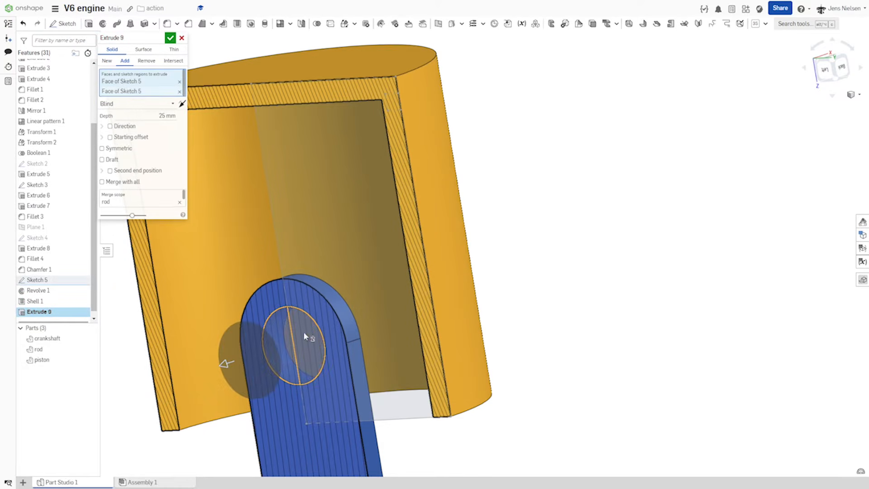
left_click(180, 204)
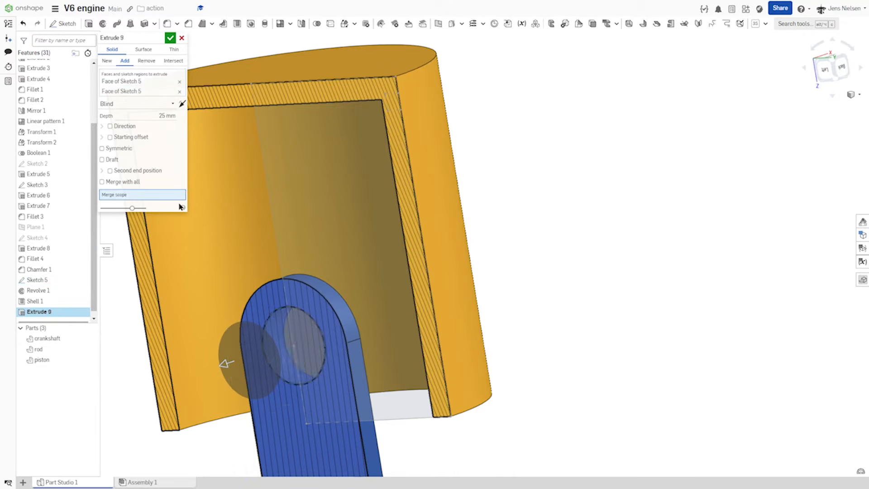
left_click(442, 215)
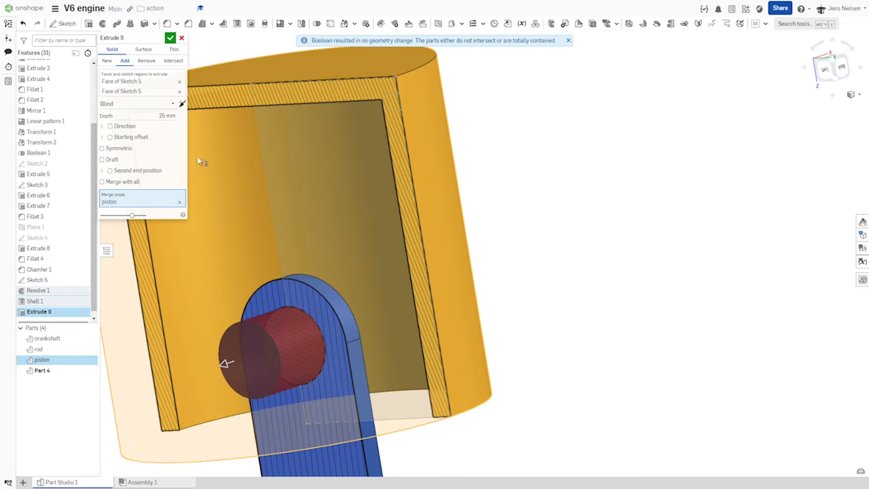
Step: Set the pin extrude to Up to next and add a second end position that is also Up to next
left_click(171, 104)
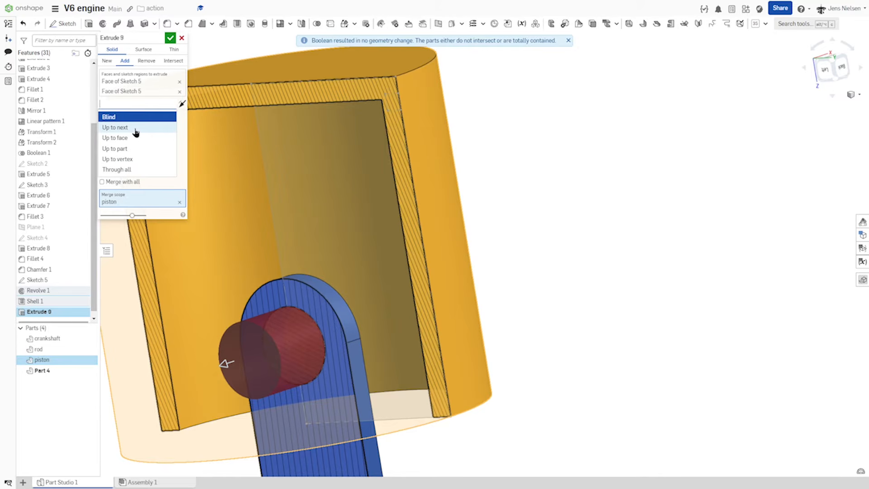
left_click(135, 129)
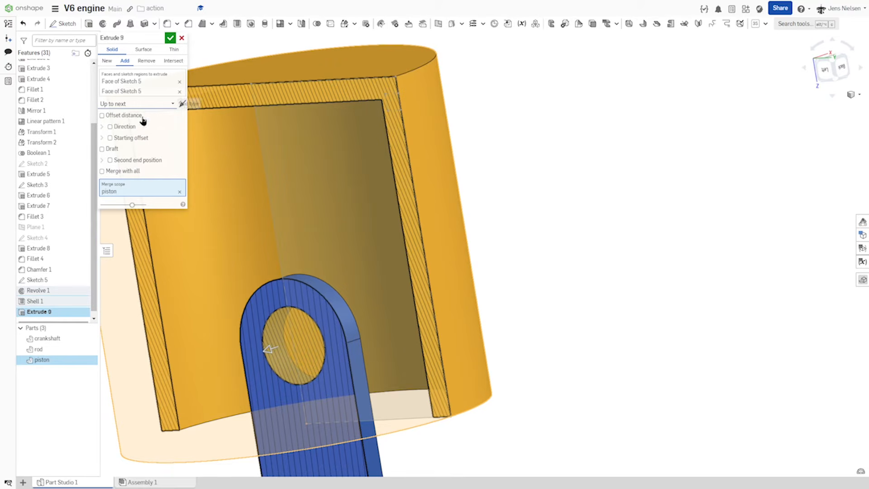
left_click(109, 161)
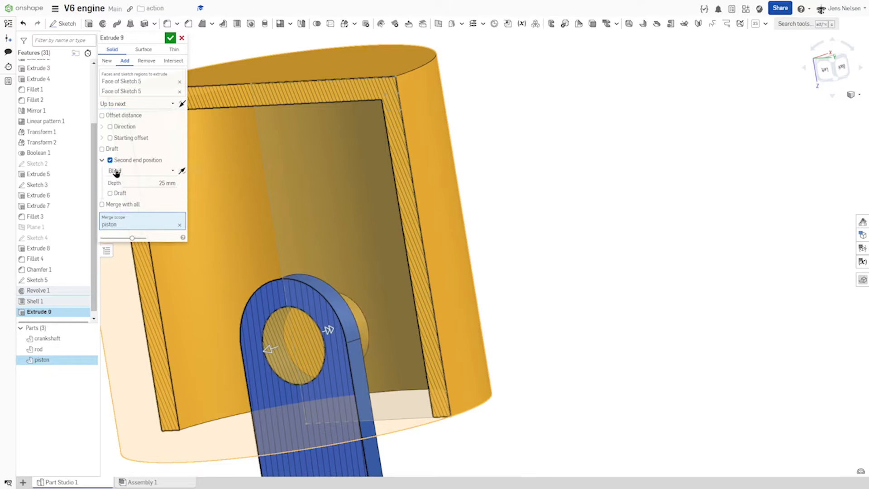
left_click(173, 172)
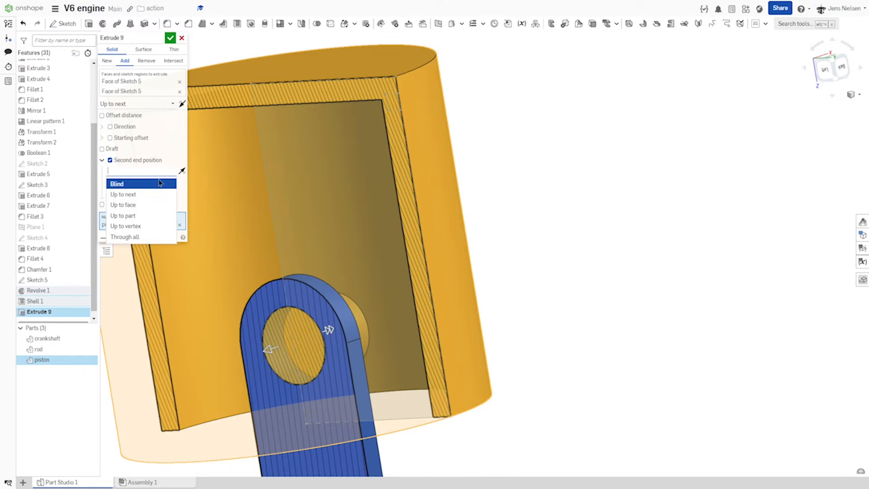
left_click(144, 195)
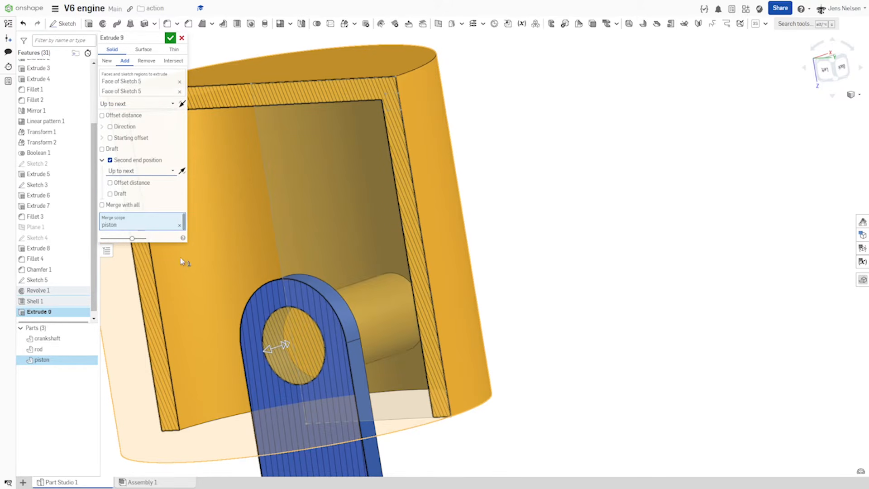
left_click(171, 41)
Step: Turn off the section view and look into the open underside of the piston
scroll(555, 252, "down", 5)
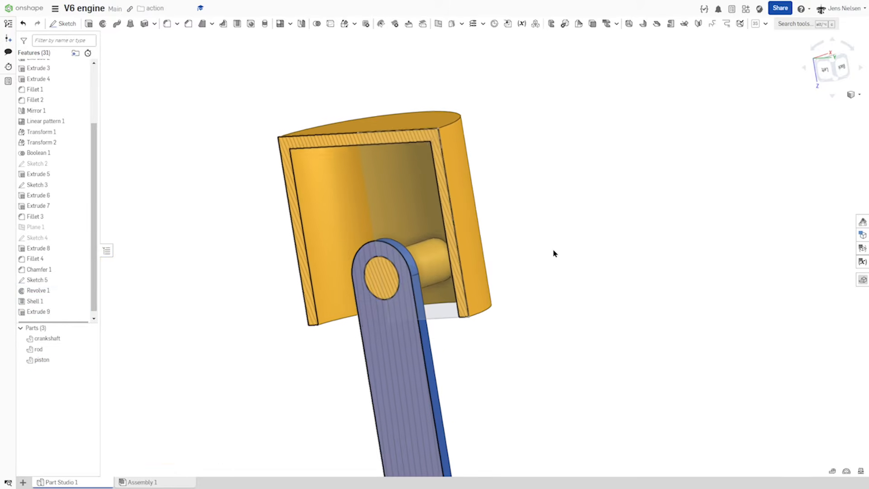
left_click(853, 95)
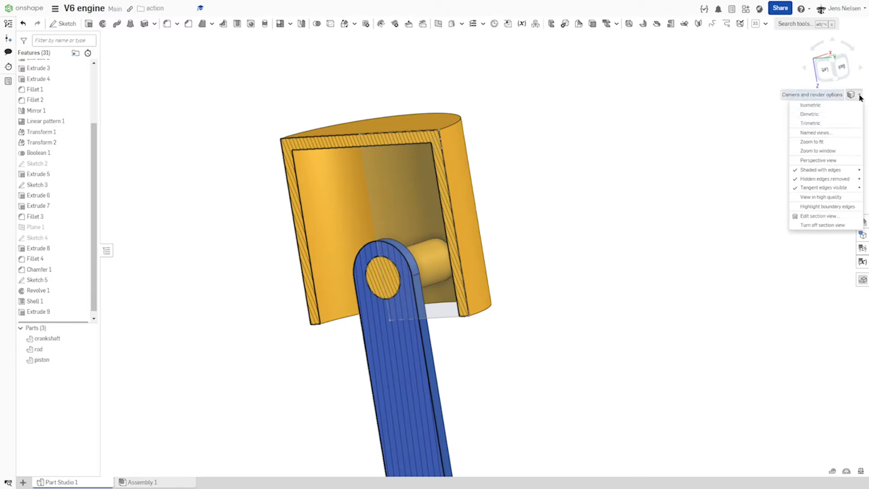
left_click(831, 226)
right_click_drag(725, 229, 494, 223)
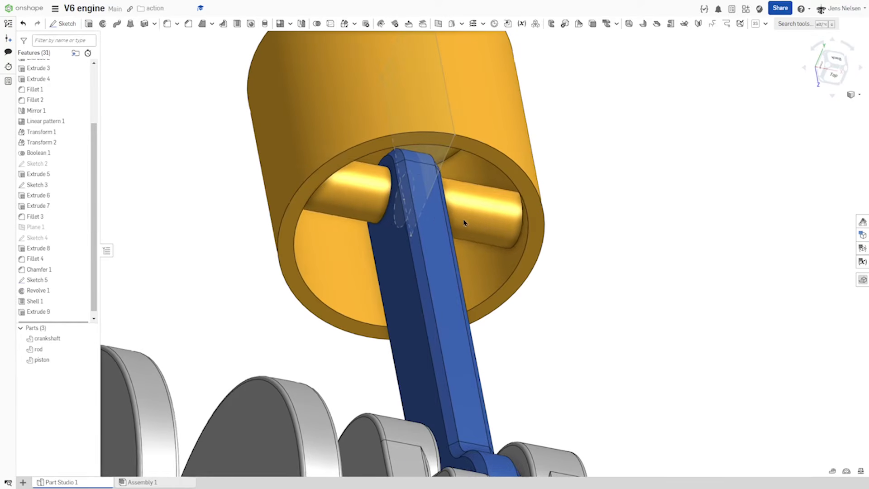
right_click(366, 189)
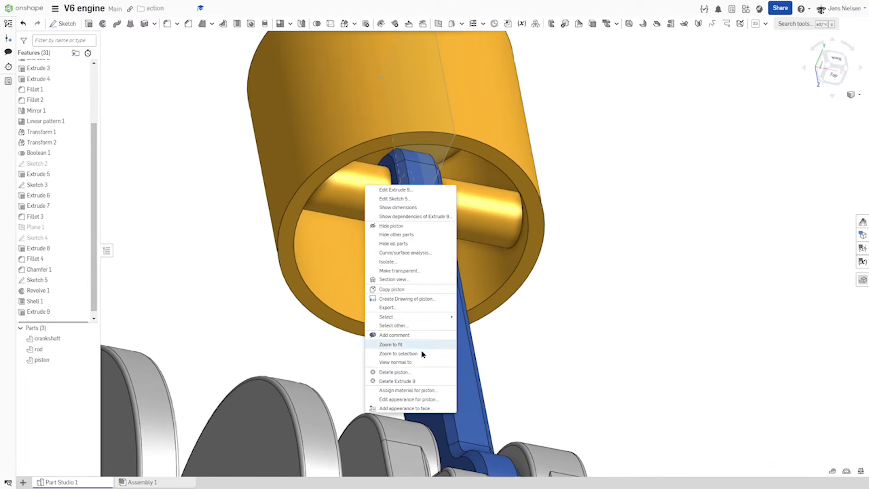
left_click(422, 399)
left_click(179, 316)
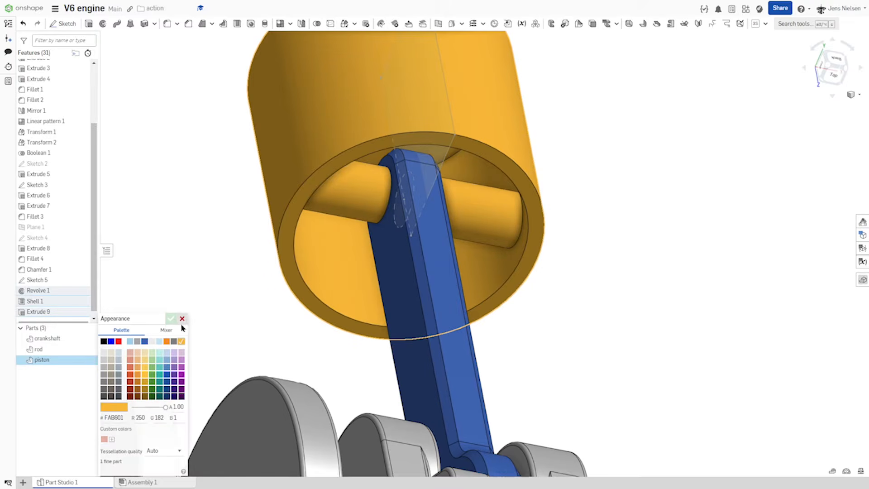
Step: Add a face appearance in grey 707980 to the cylindrical face of the piston pin
right_click(358, 198)
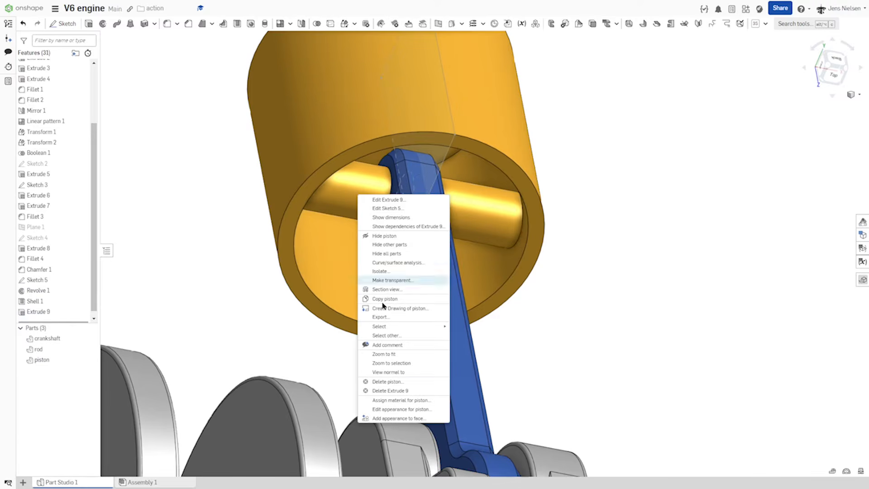
left_click(397, 419)
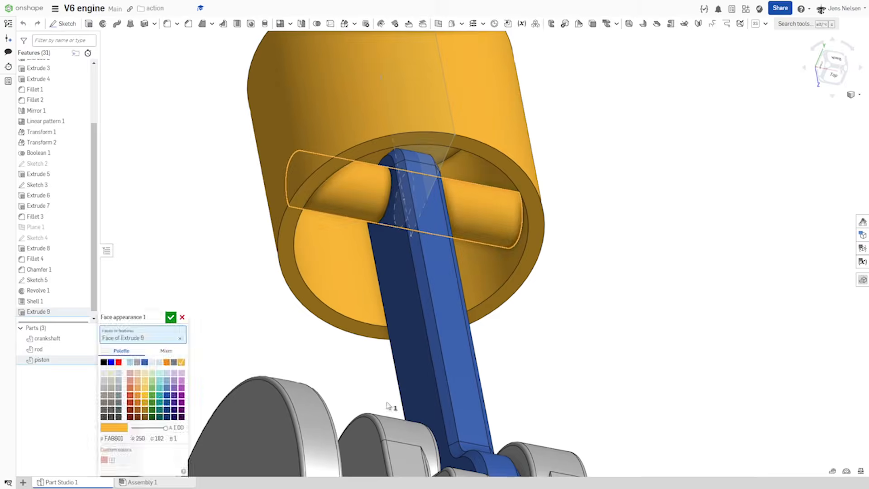
left_click(119, 402)
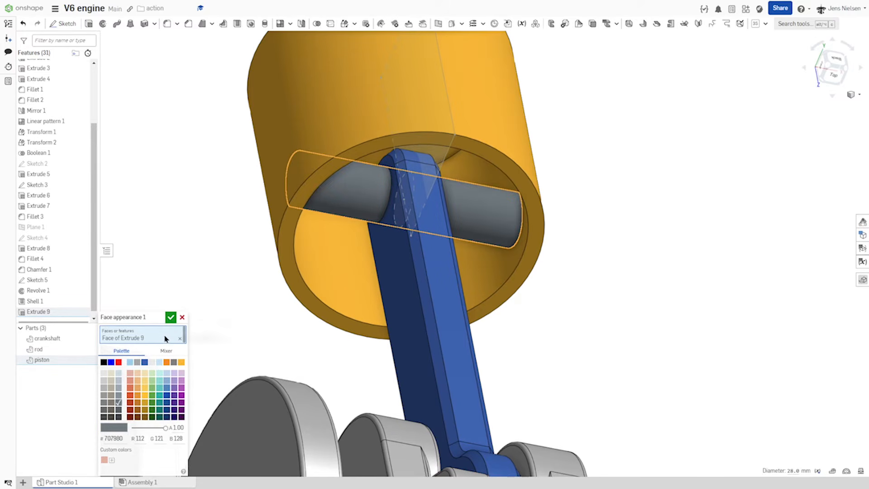
left_click(171, 318)
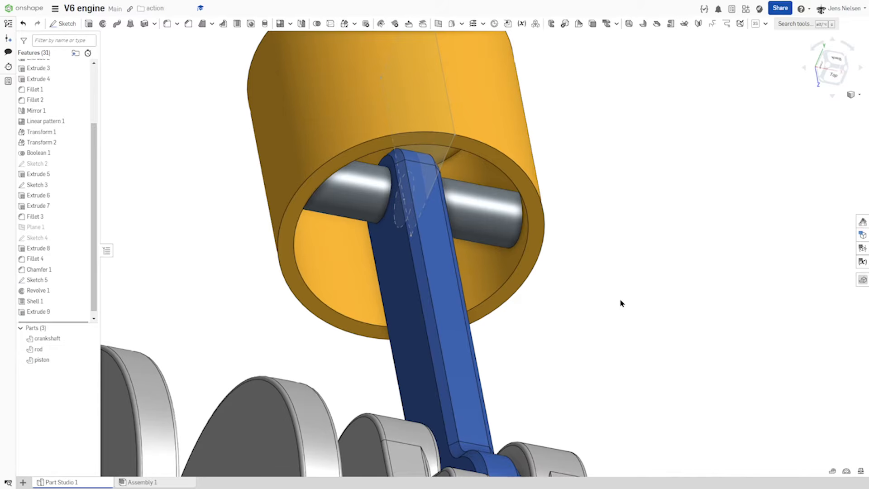
Step: Revolve the small sketch square near the piston's crown fully around the piston's centre line as a Remove operation on the piston
right_click_drag(617, 290, 435, 95)
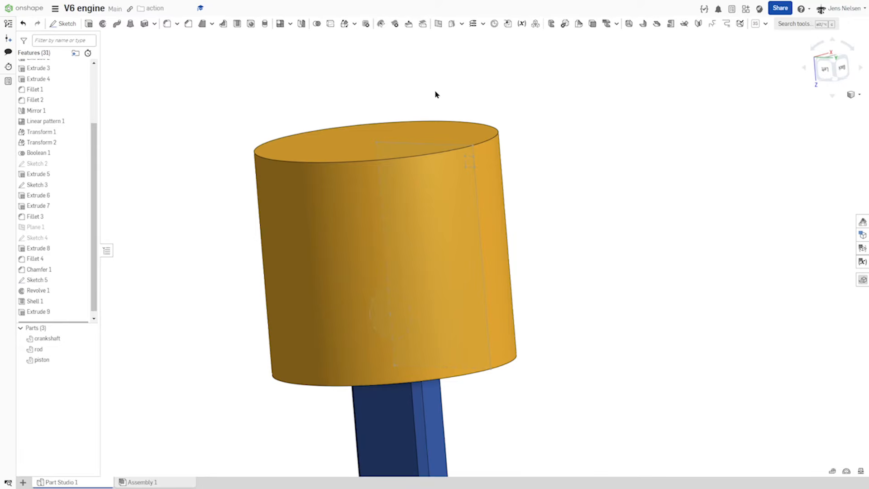
key("shift+w")
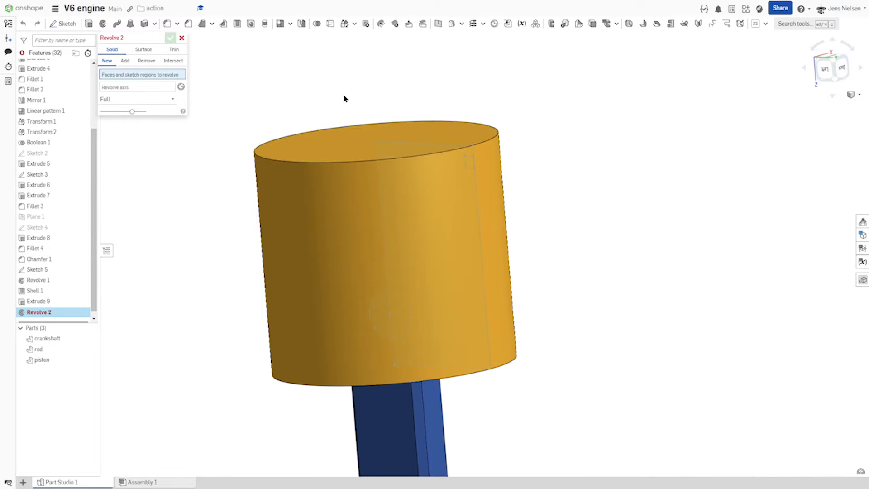
left_click(476, 165)
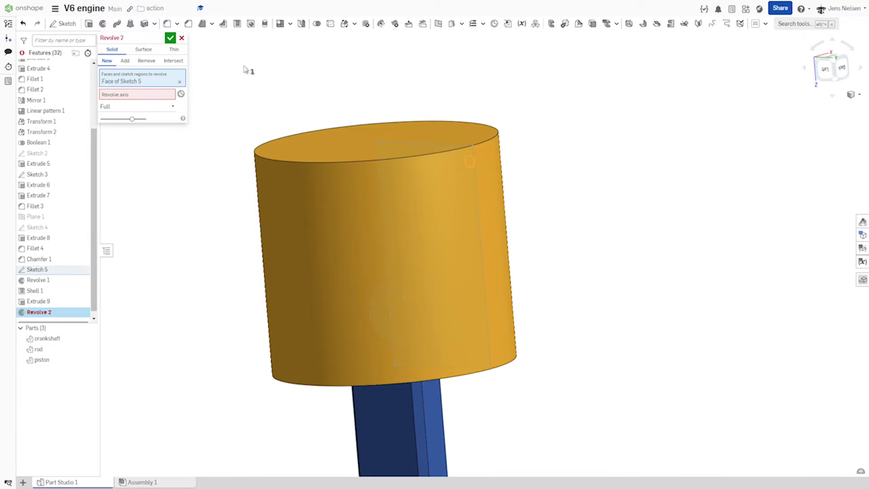
left_click(149, 95)
scroll(449, 240, "down", 1)
right_click_drag(448, 242, 446, 190)
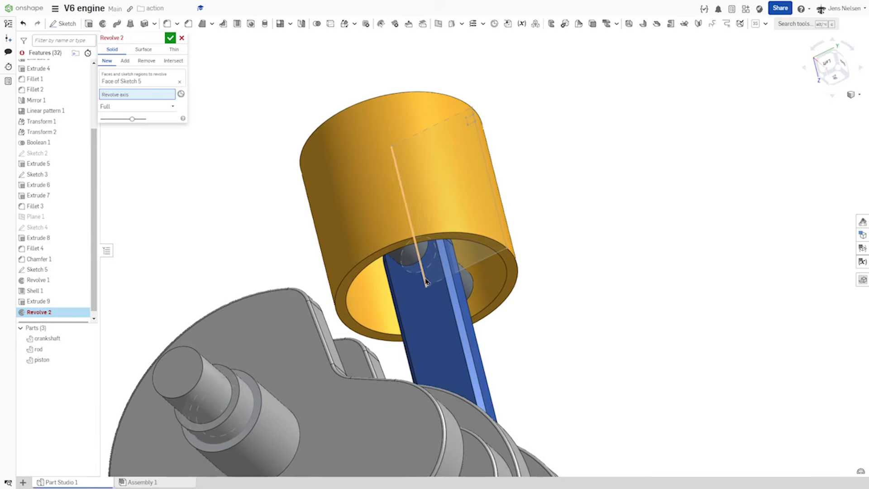
left_click(426, 281)
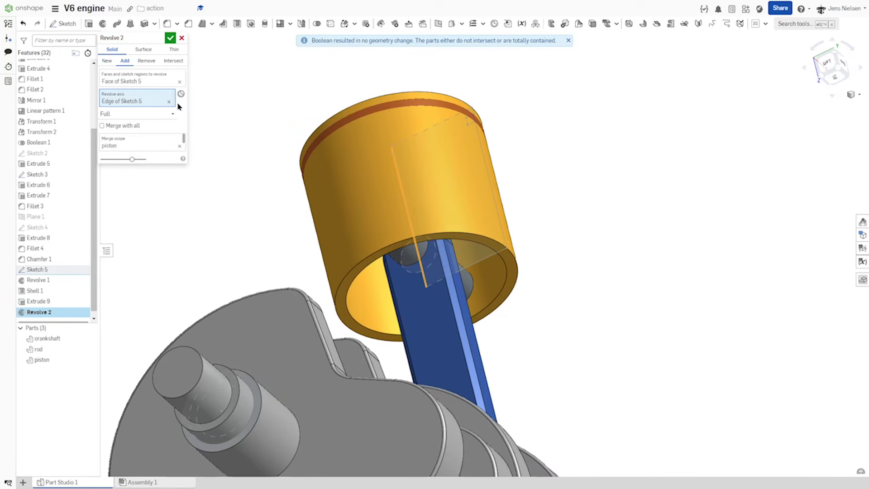
left_click(146, 61)
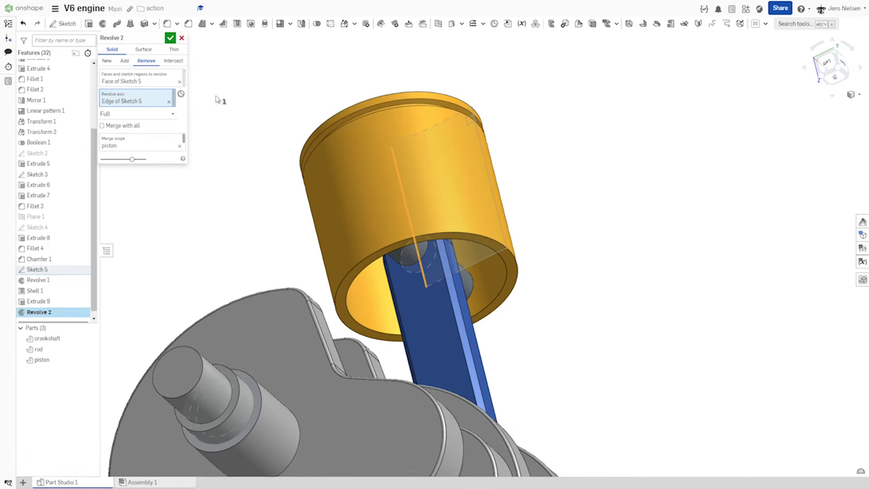
key("shift+1")
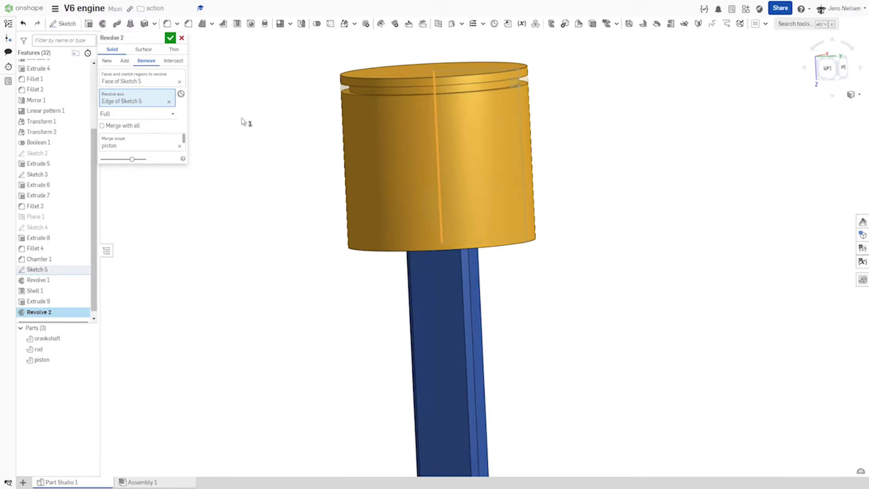
left_click(170, 39)
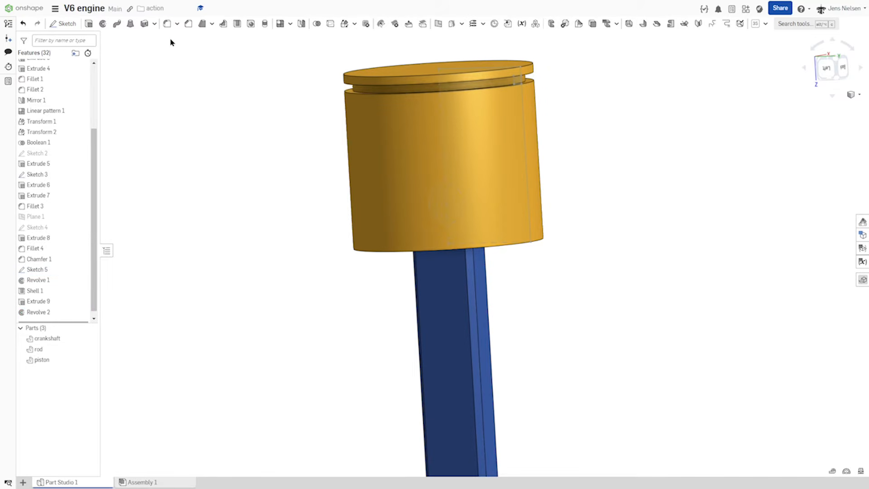
Step: Set up a linear feature pattern of the ring groove with the piston's cylindrical outer face as direction
left_click(284, 29)
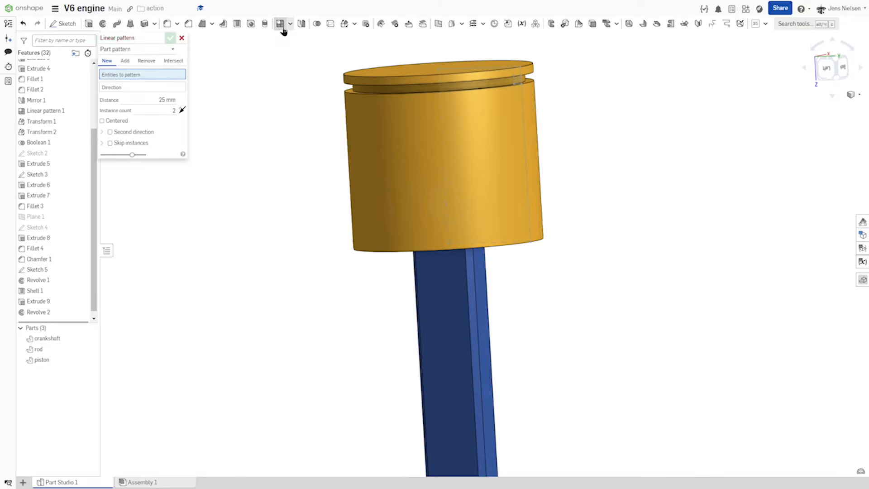
left_click(172, 49)
left_click(150, 73)
scroll(332, 86, "up", 3)
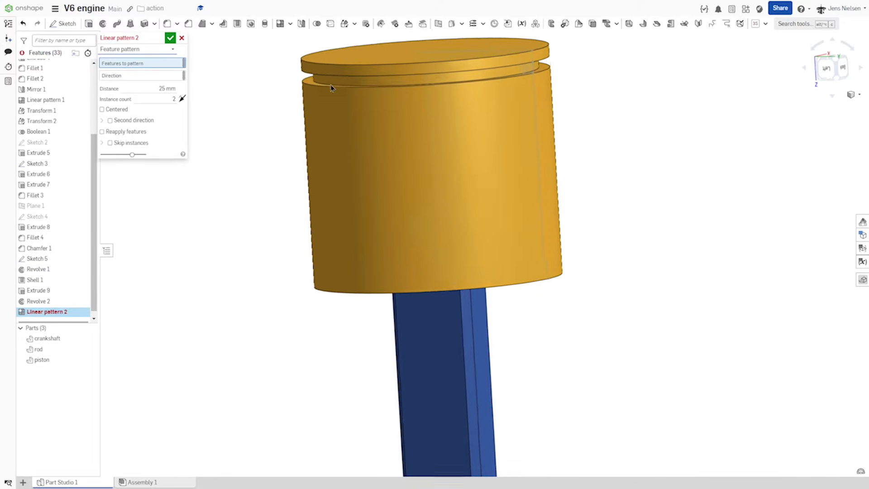
left_click(315, 88)
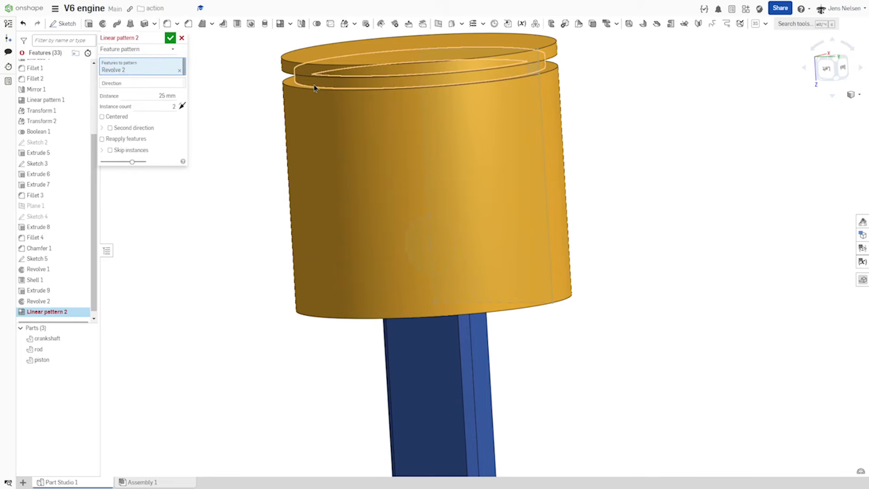
left_click(165, 83)
left_click(316, 160)
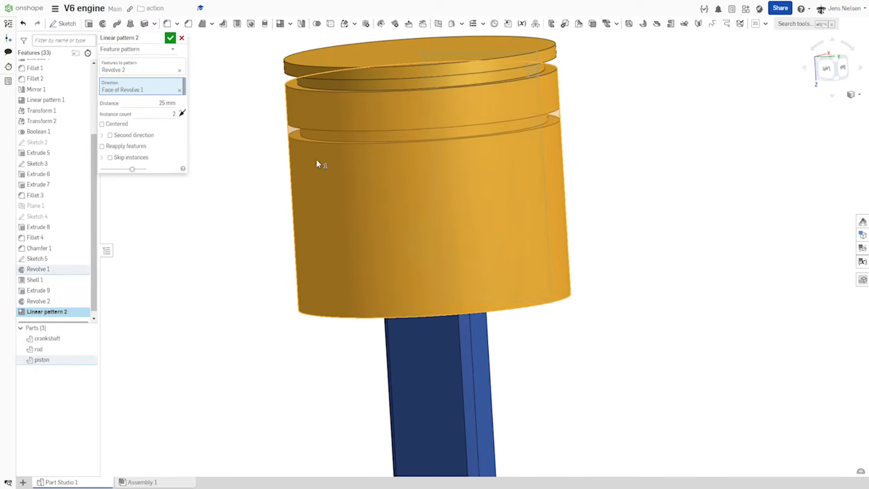
scroll(312, 117, "down", 1)
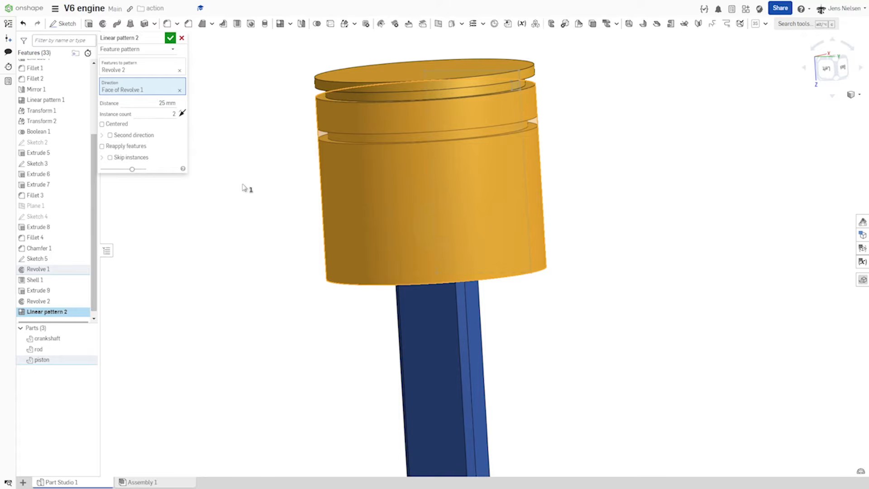
Step: Set the groove pattern to 3 instances at a distance of 16 mm and accept it
left_click(175, 113)
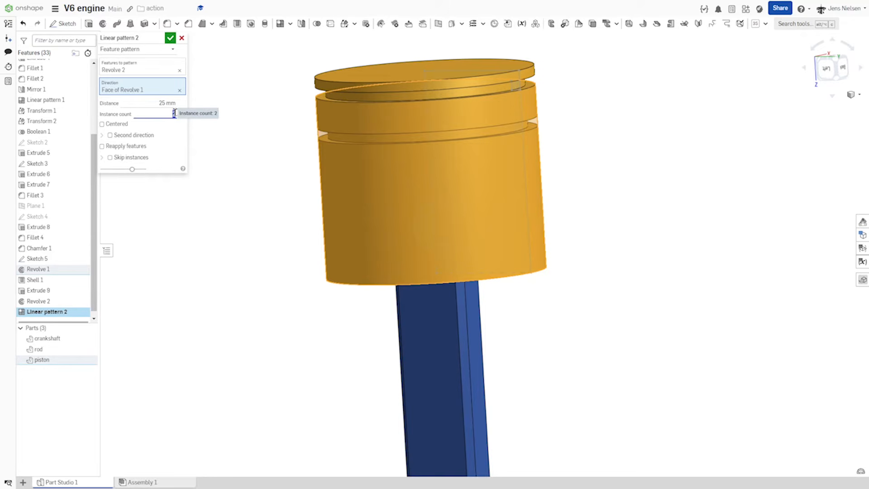
type("3")
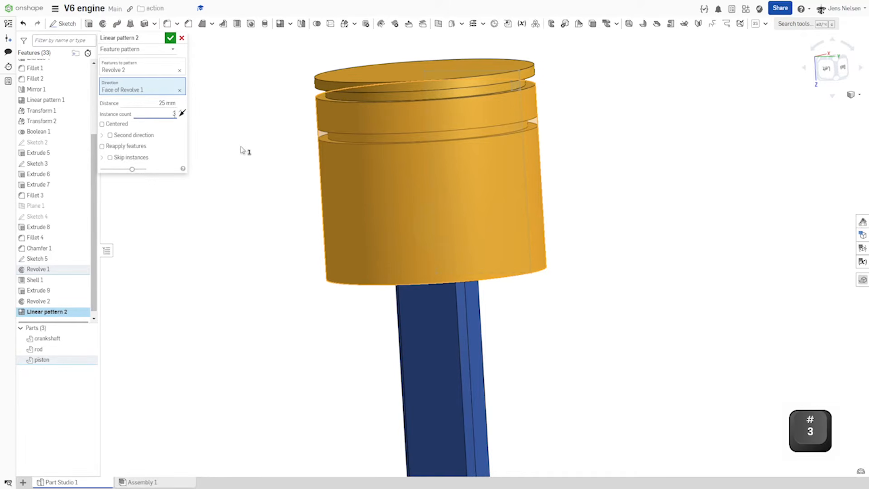
key("Tab")
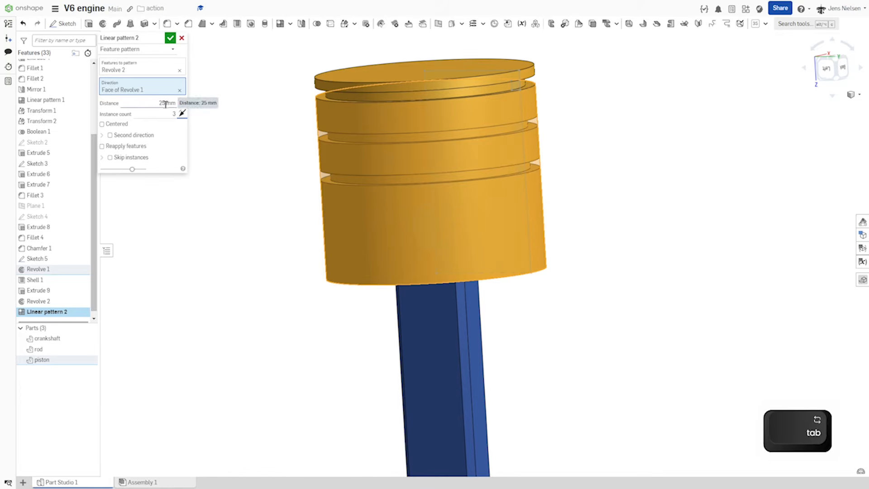
type("16")
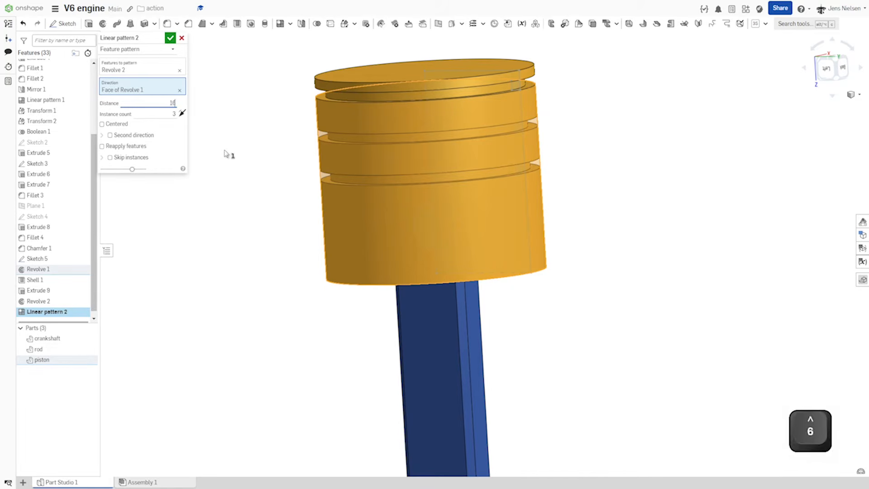
key("Tab")
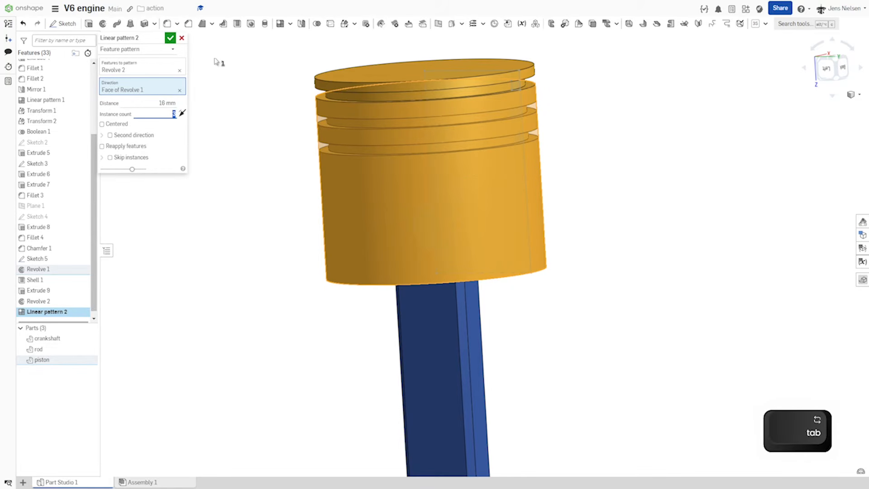
left_click(170, 38)
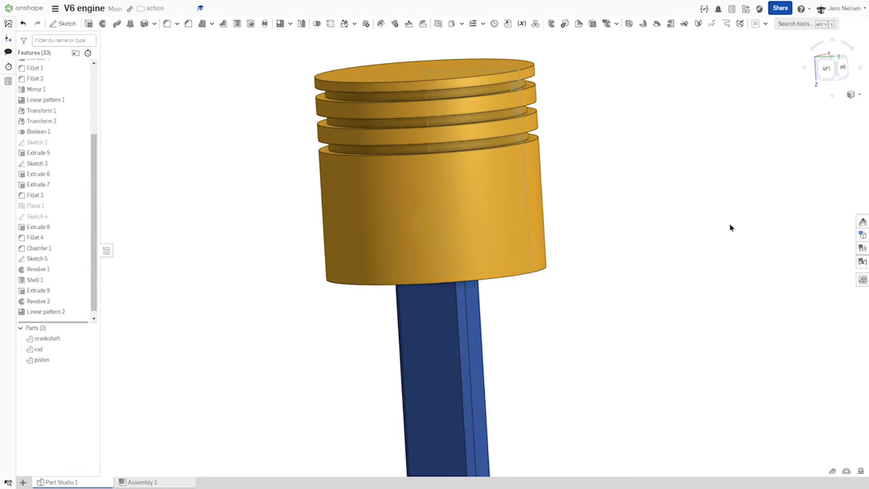
Step: Hide the piston profile sketch and the concentric circle sketch on the crankshaft's stepped end
scroll(520, 273, "down", 5)
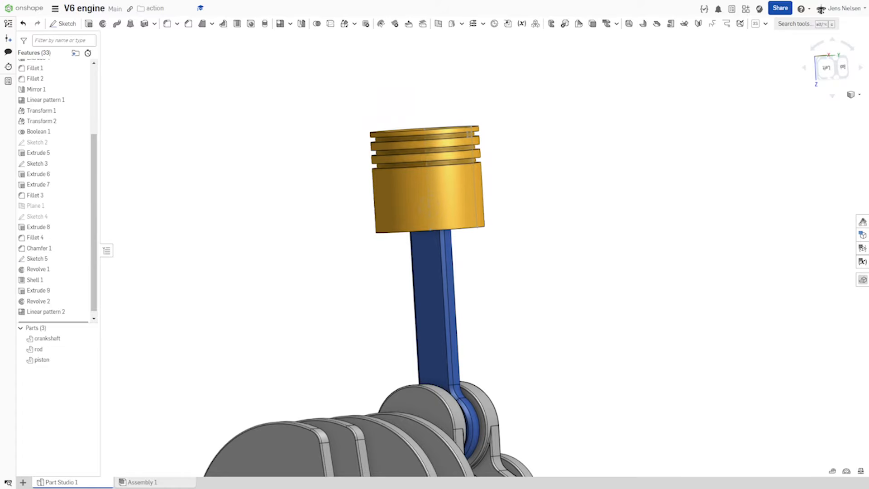
scroll(637, 304, "down", 5)
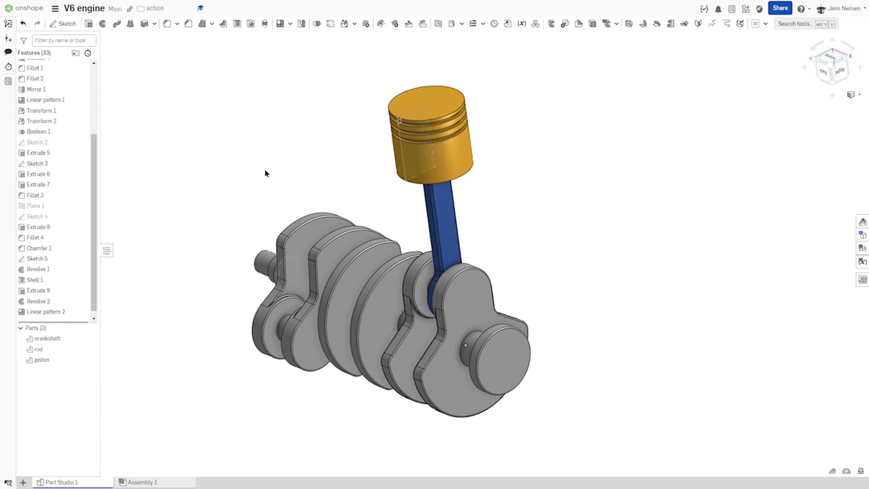
right_click(406, 174)
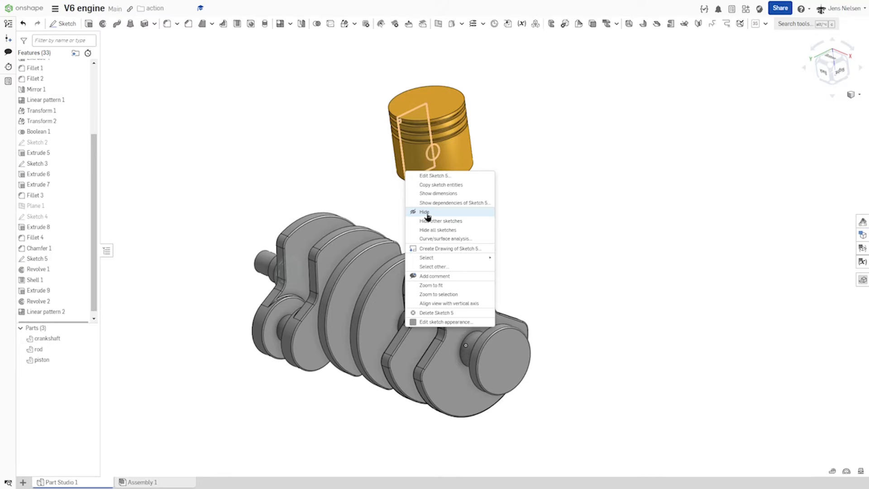
left_click(428, 213)
key("shift+2")
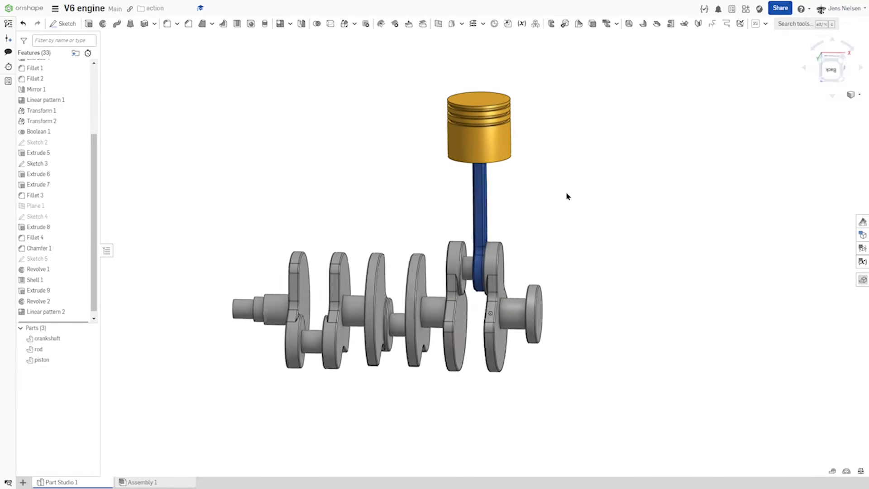
scroll(271, 317, "up", 5)
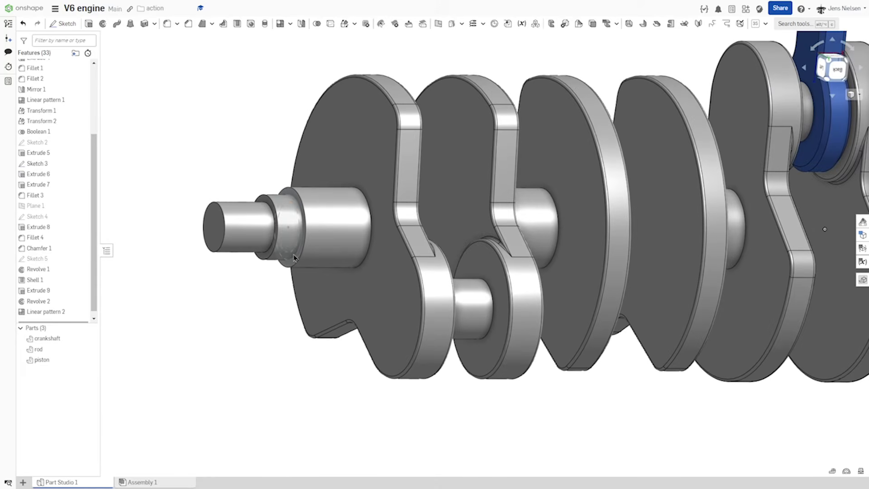
right_click(295, 255)
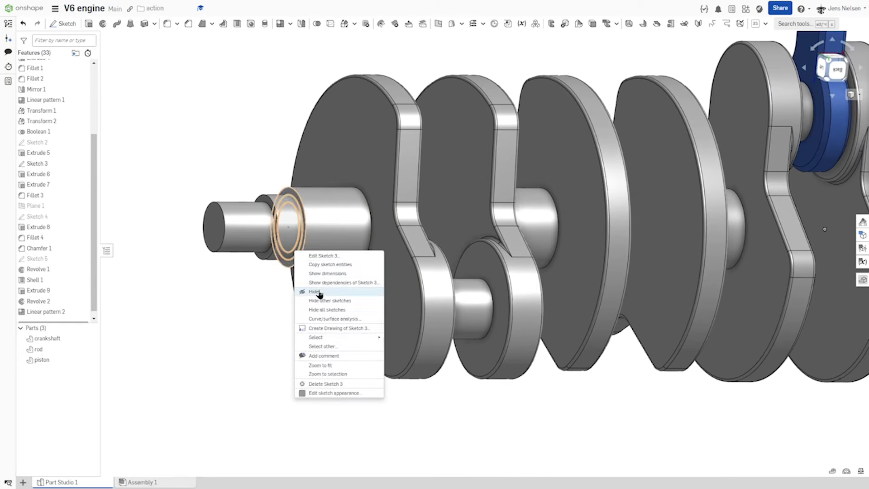
left_click(302, 292)
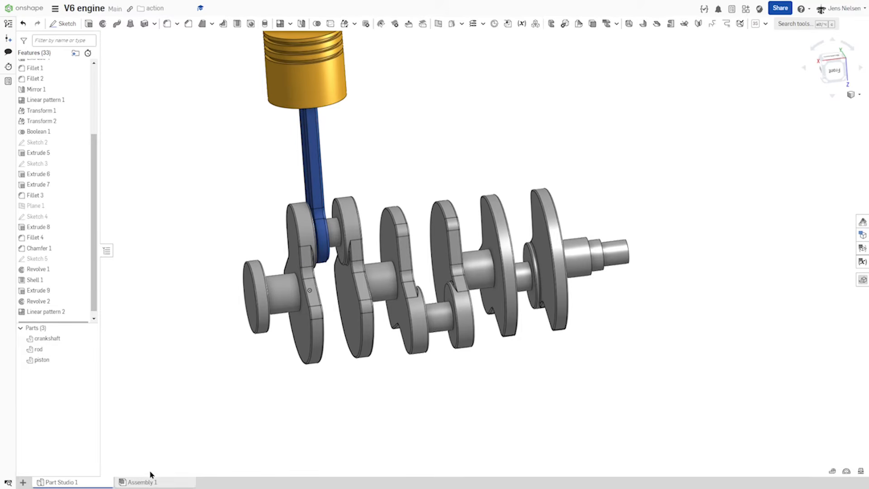
Step: Insert the piston and the rod into Assembly 1 and move the rod out to beside the piston
left_click(150, 485)
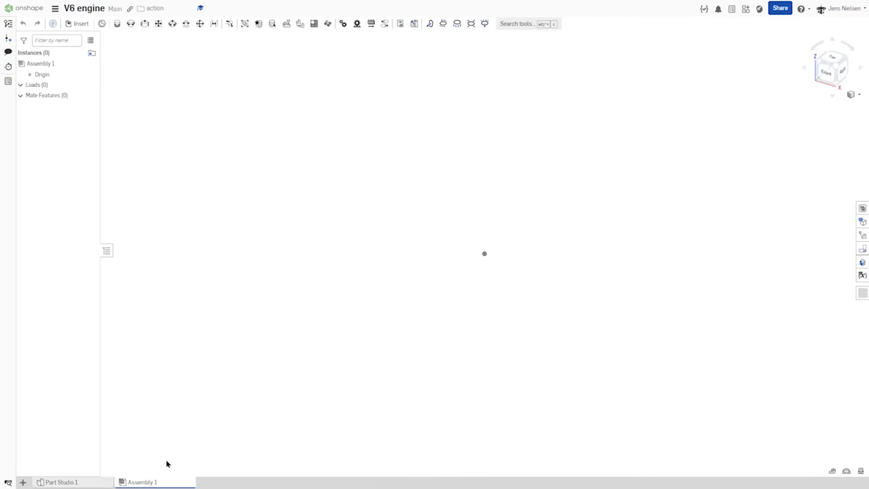
left_click(78, 24)
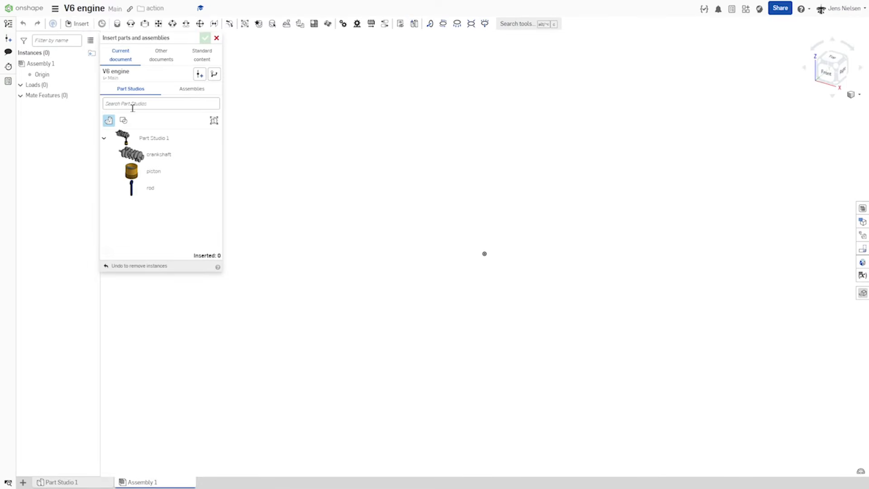
left_click(154, 174)
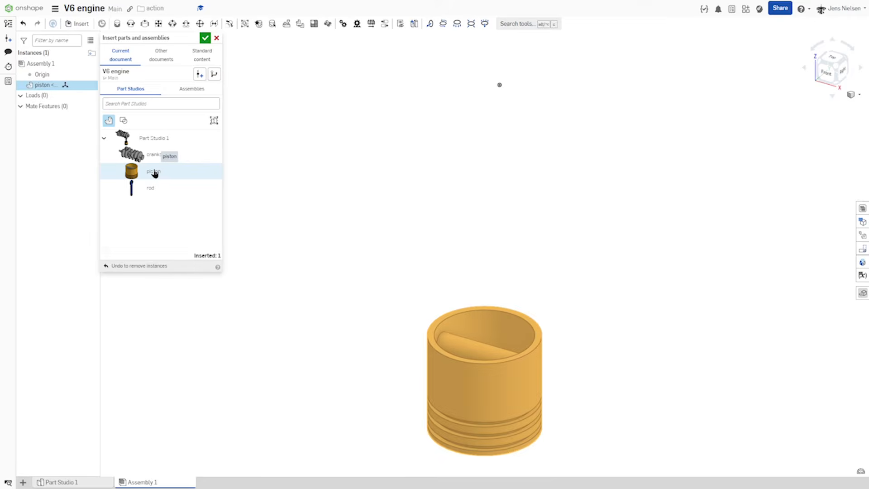
left_click(153, 188)
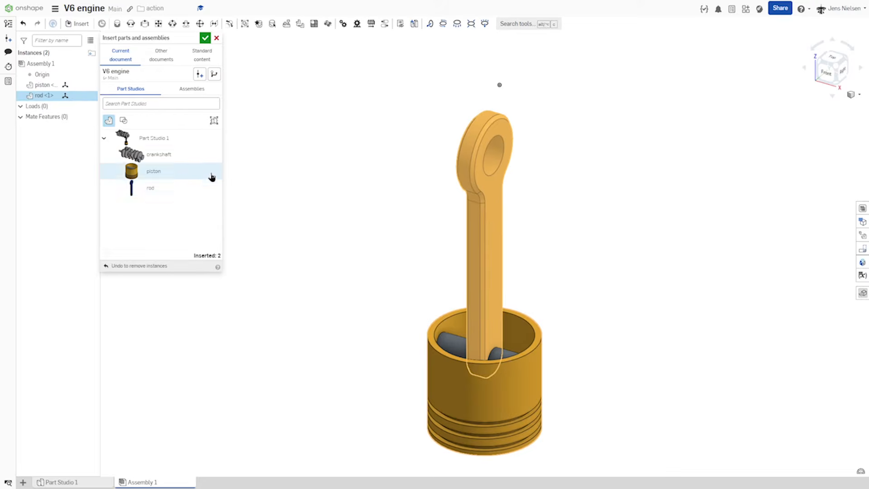
left_click(207, 39)
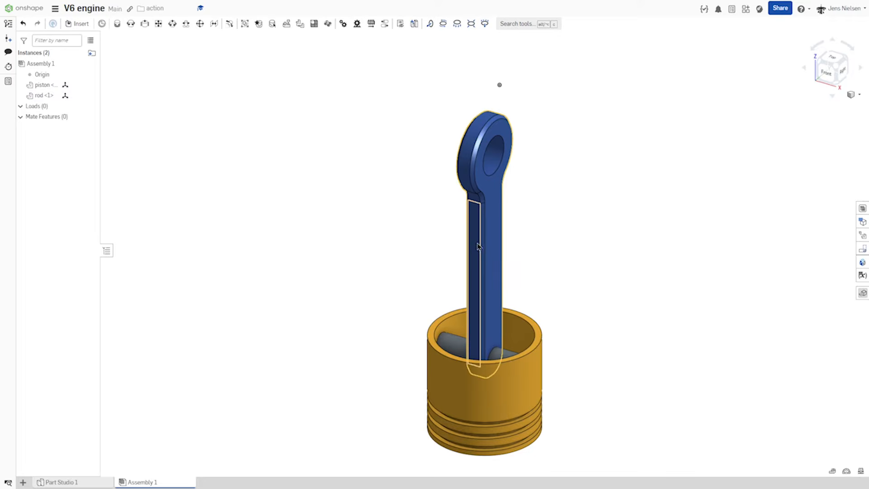
left_click_drag(476, 242, 355, 232)
left_click_drag(460, 317, 434, 264)
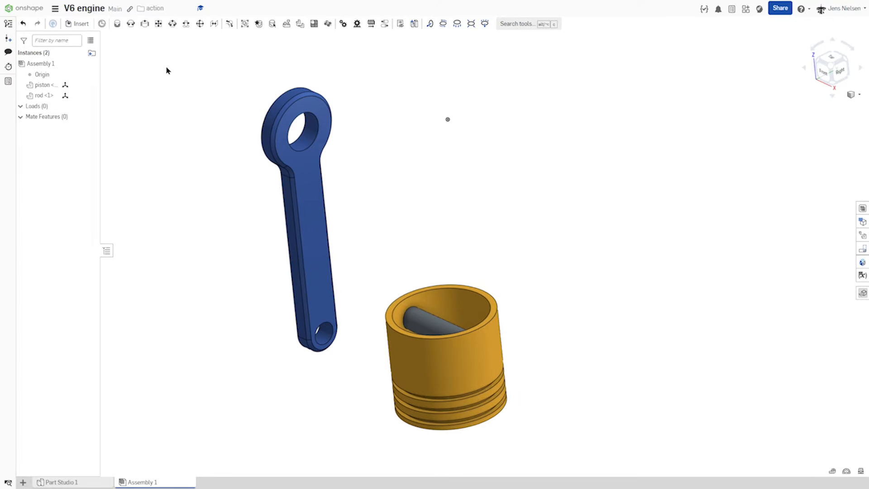
Step: Add a revolute mate joining the midpoint of the piston's pin to the centre of the rod's small hole
left_click(129, 26)
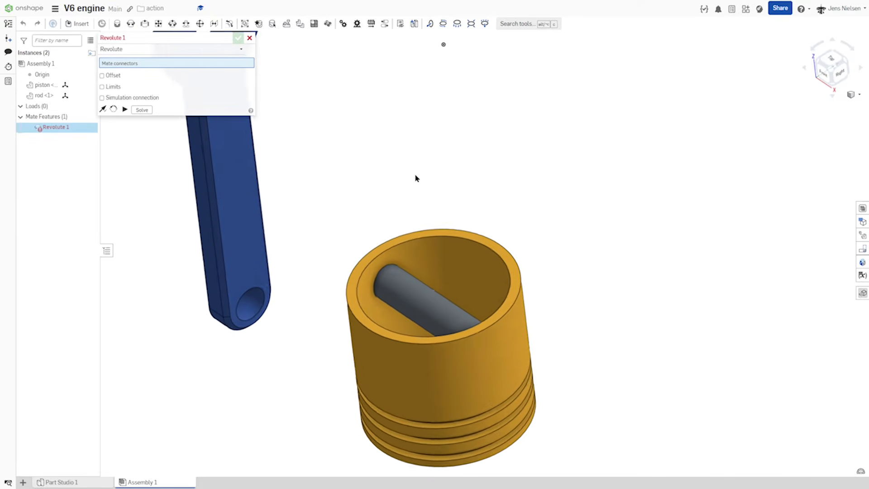
scroll(428, 308, "up", 3)
left_click(436, 321)
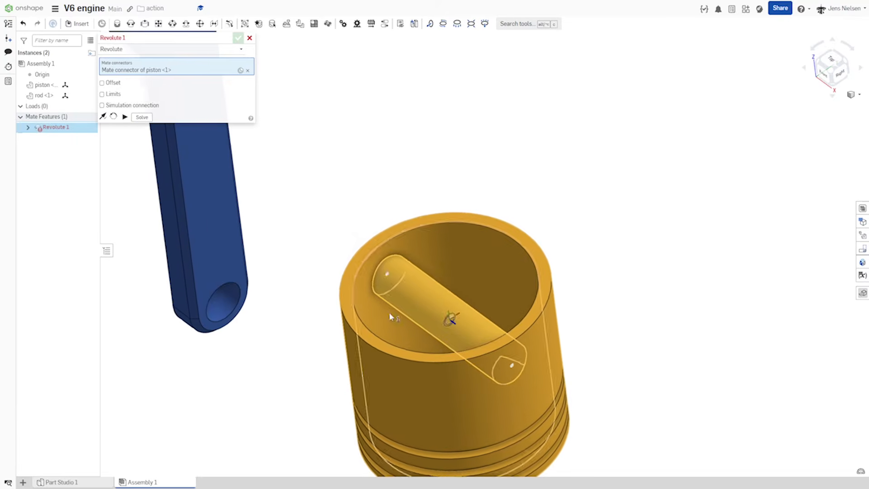
scroll(302, 262, "up", 4)
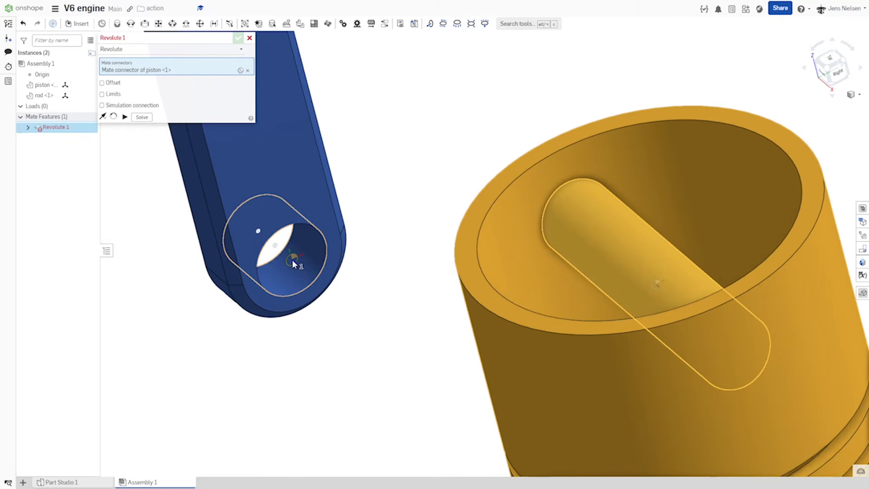
key("shift")
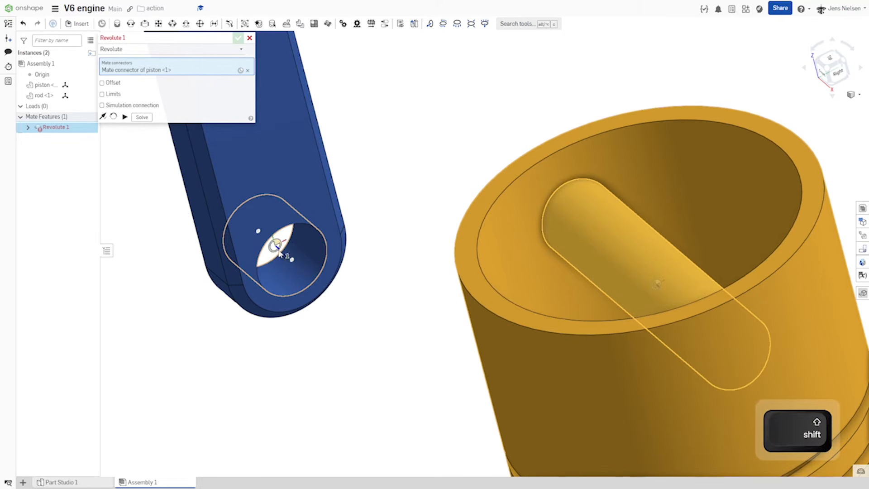
left_click(273, 253, "shift")
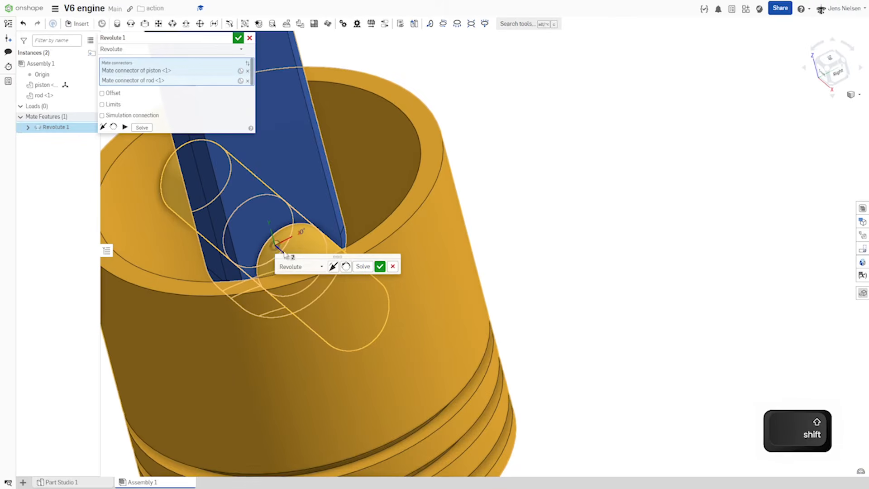
left_click(382, 267)
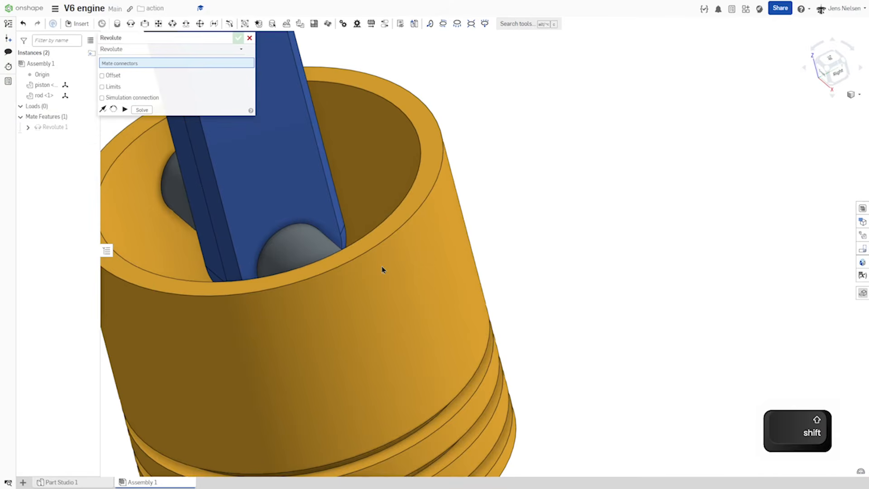
left_click(247, 39)
scroll(508, 167, "down", 6)
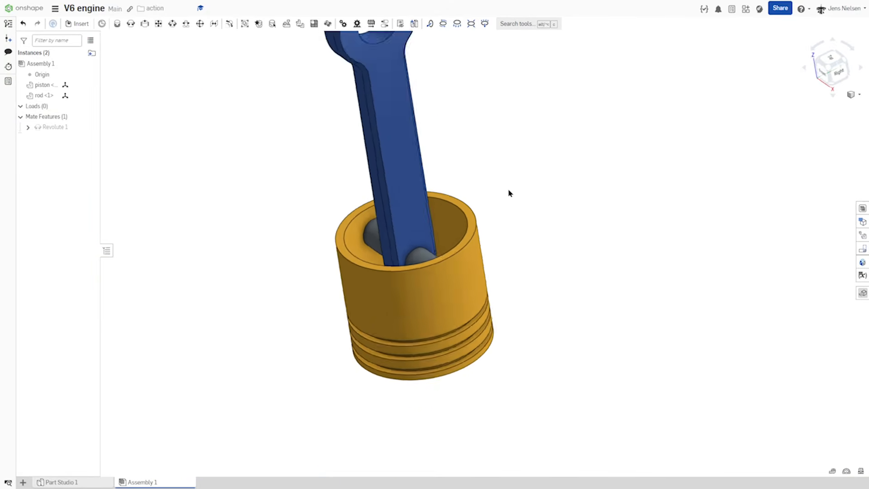
Step: Move the mated piston and rod, fix the rod in place and swing the piston about its pin to test the mate
left_click_drag(386, 297, 410, 326)
scroll(573, 300, "down", 2)
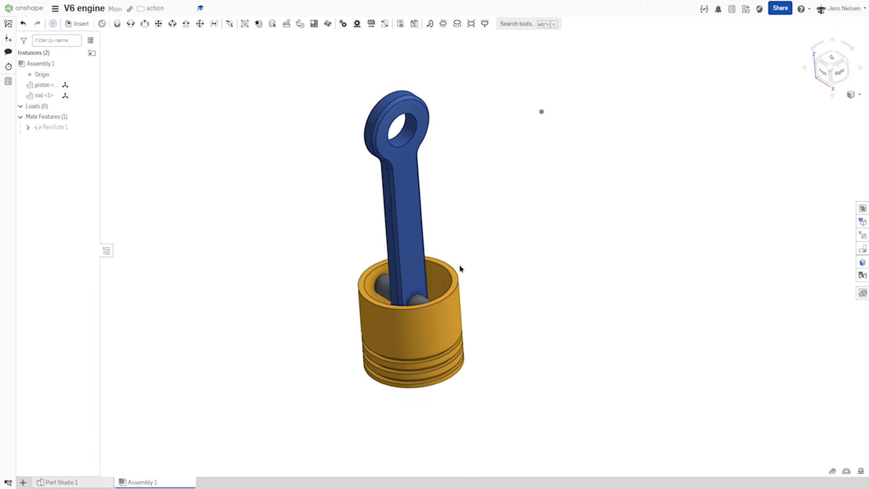
scroll(301, 230, "up", 2)
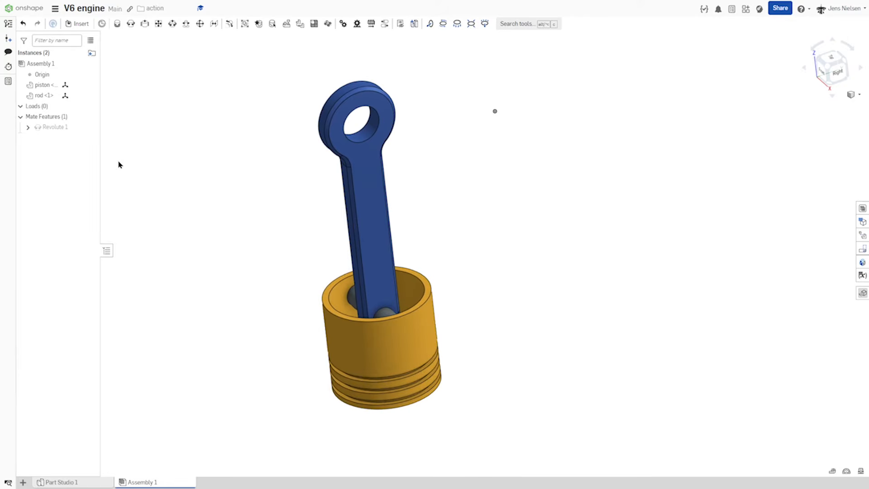
right_click(372, 181)
left_click(390, 247)
mouse_move(409, 342)
left_mouse_down()
mouse_move(389, 312)
mouse_move(406, 248)
mouse_move(408, 353)
mouse_move(313, 240)
mouse_move(287, 324)
mouse_move(437, 305)
mouse_move(438, 320)
mouse_move(402, 350)
mouse_move(409, 348)
left_mouse_up()
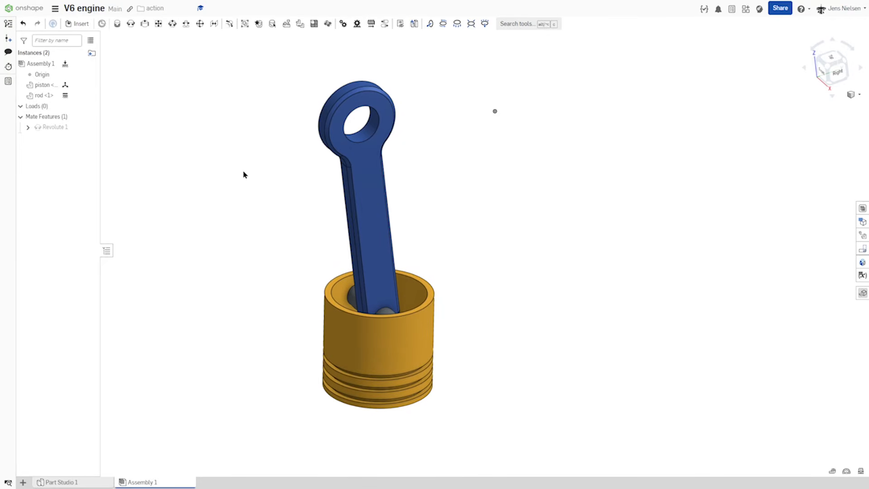
Step: Unfix the rod and move it together with the piston
right_click(65, 96)
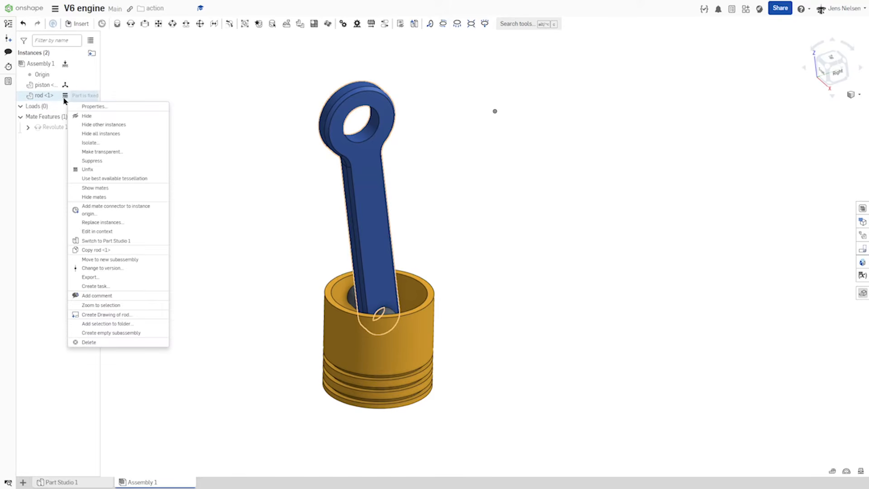
left_click(95, 169)
left_click_drag(362, 216, 381, 211)
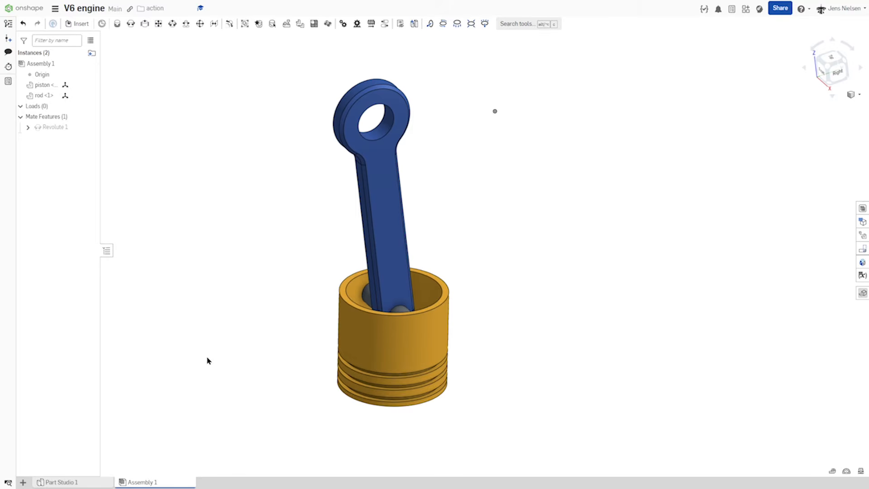
Step: Rename the Assembly 1 tab as subassembly
right_click(123, 482)
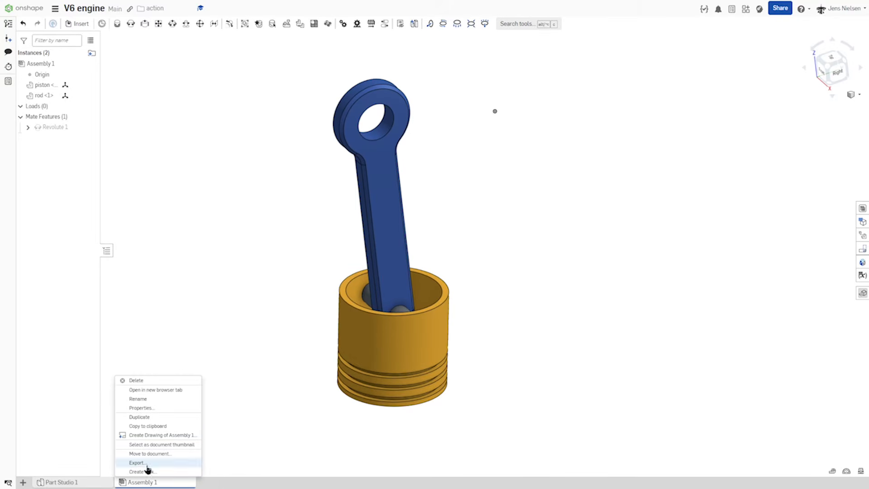
left_click(144, 400)
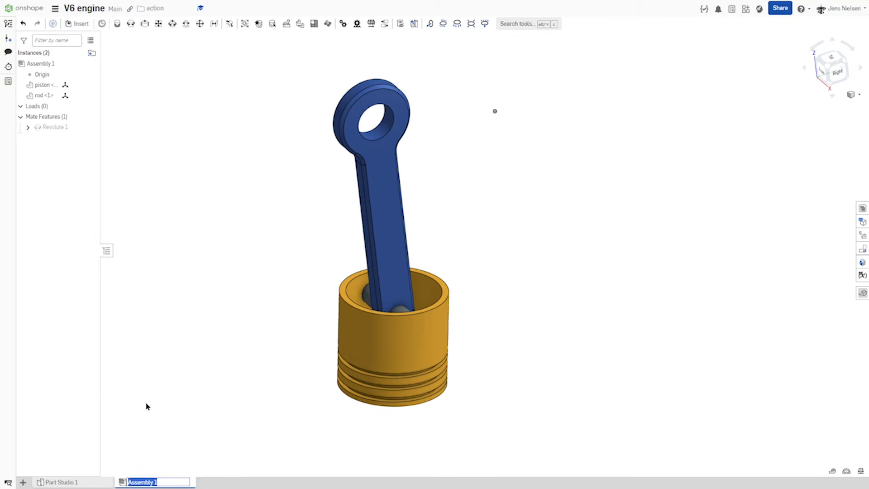
type("subassembly")
key("Return")
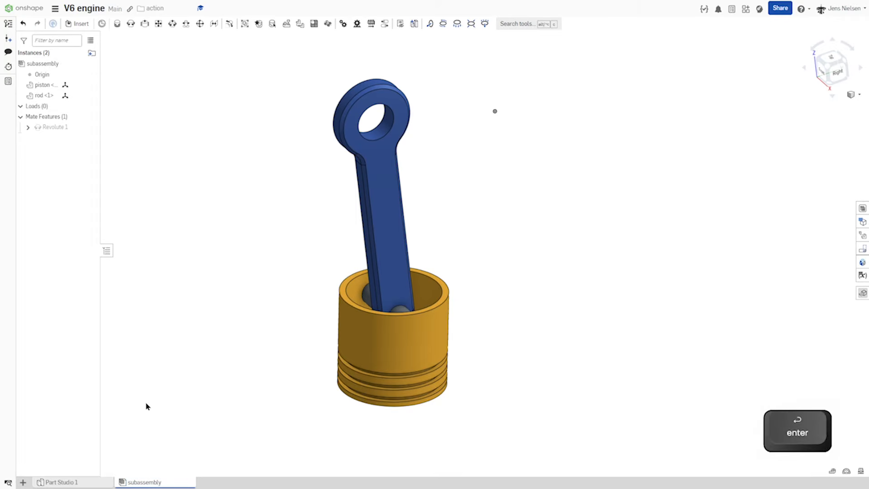
Step: Create a new assembly and place a mate connector on its origin's Z axis
left_click(22, 482)
left_click(43, 426)
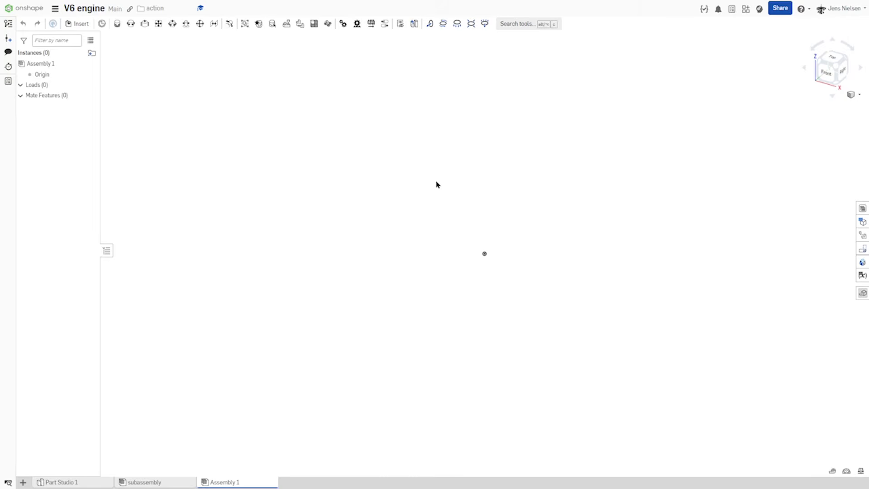
left_click(102, 23)
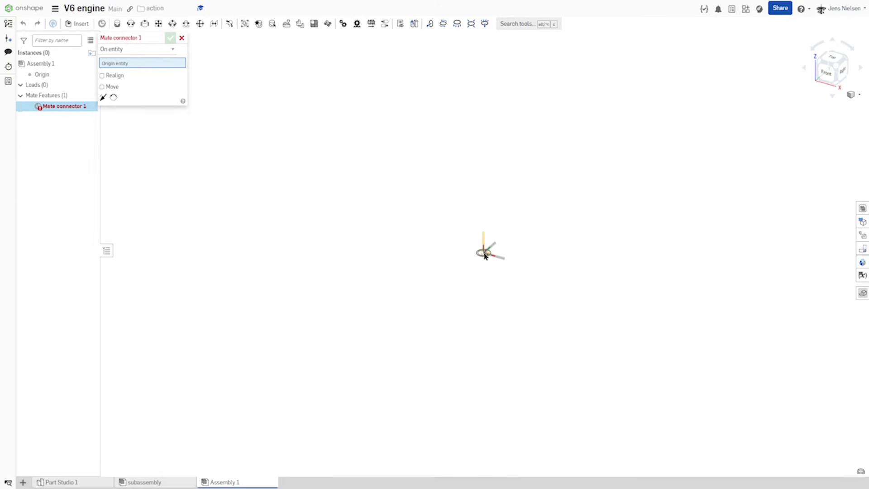
left_click(486, 257)
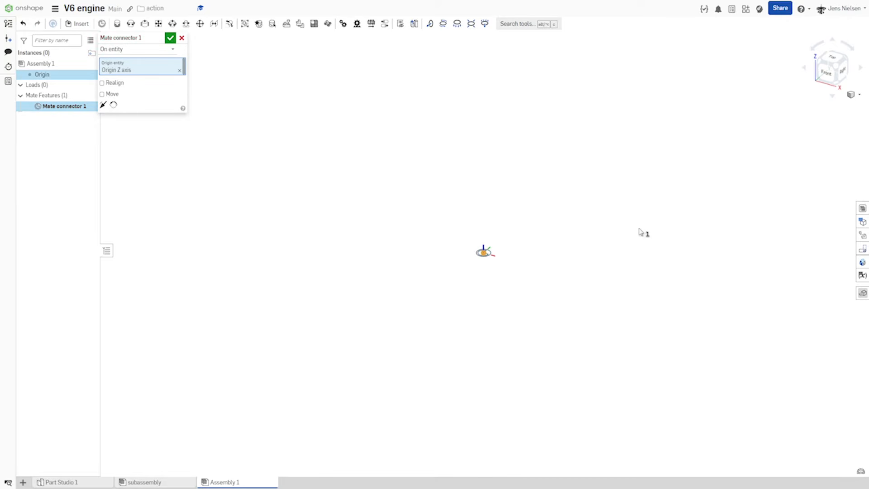
scroll(640, 232, "up", 4)
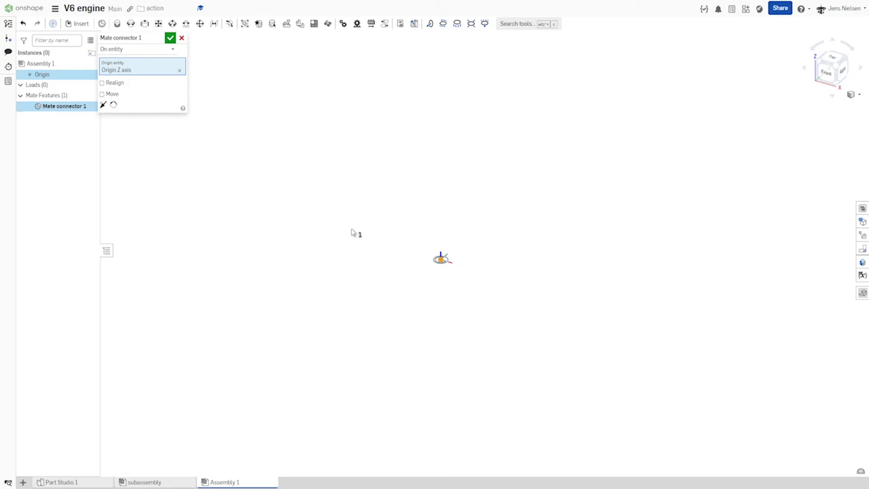
Step: Rotate the mate connector 90 deg about X, flip its primary axis and accept it
left_click(102, 95)
left_click(171, 136)
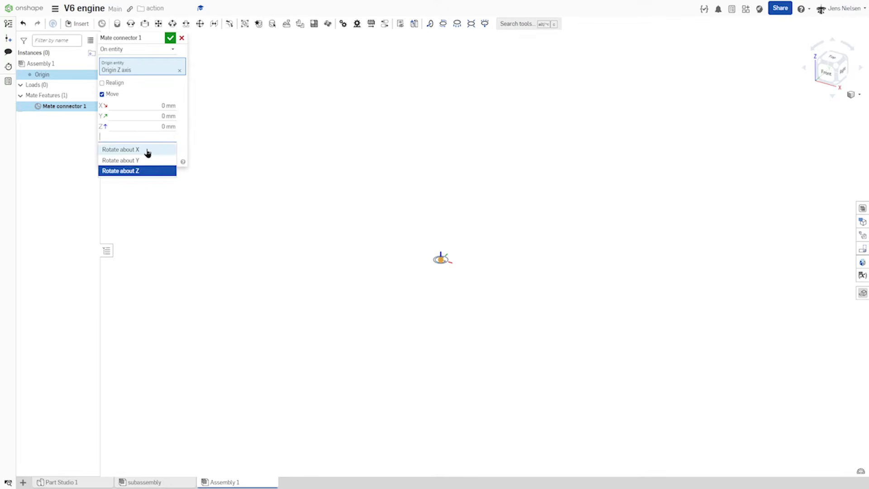
left_click(144, 151)
left_click(164, 148)
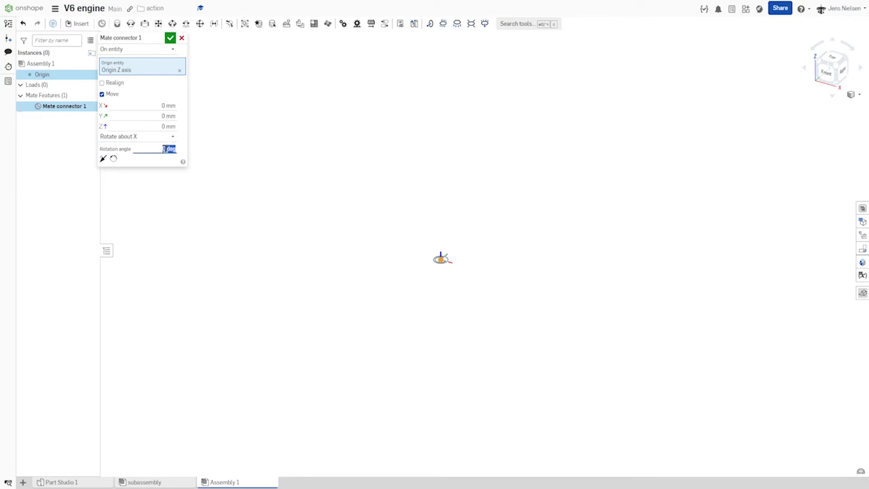
type("90")
key("Tab")
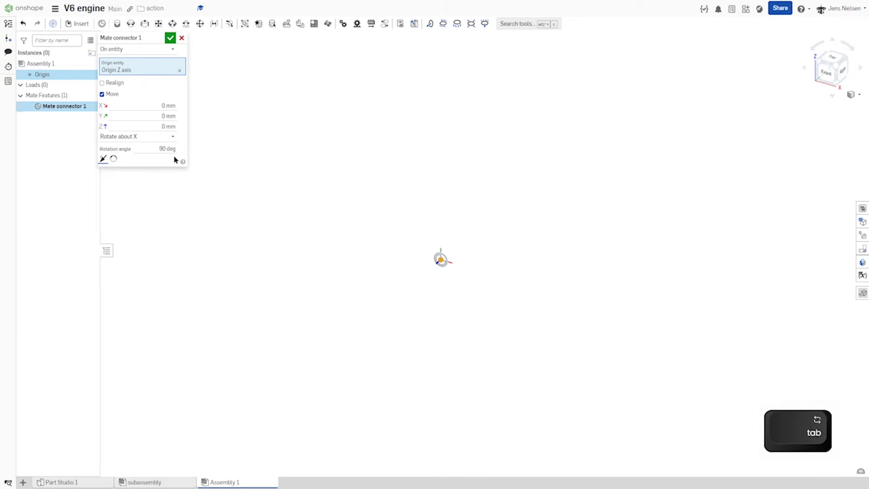
left_click(102, 162)
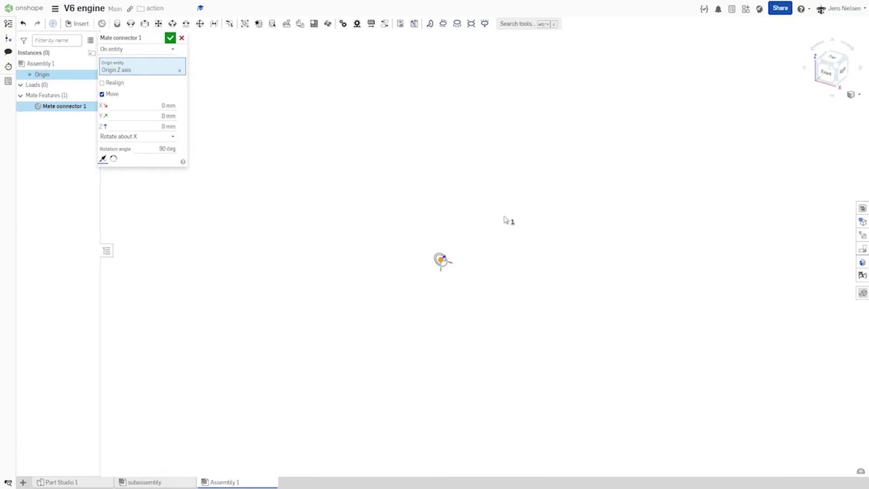
right_click_drag(505, 216, 464, 250)
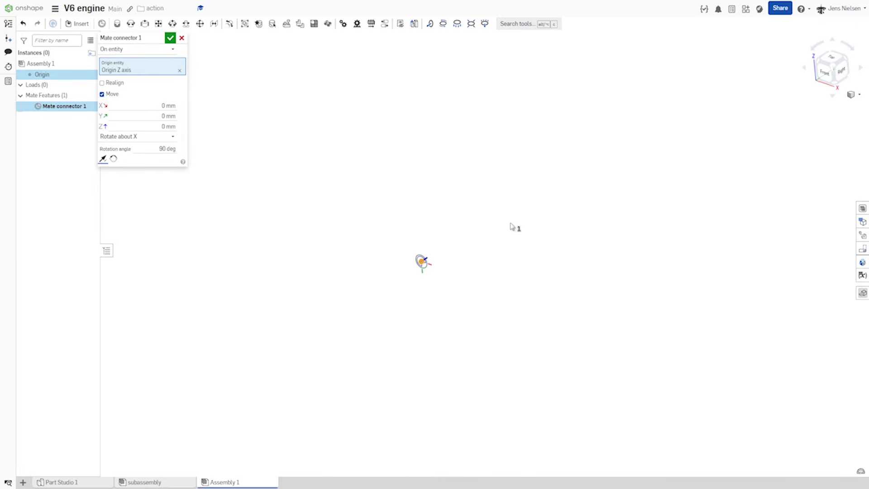
left_click(170, 39)
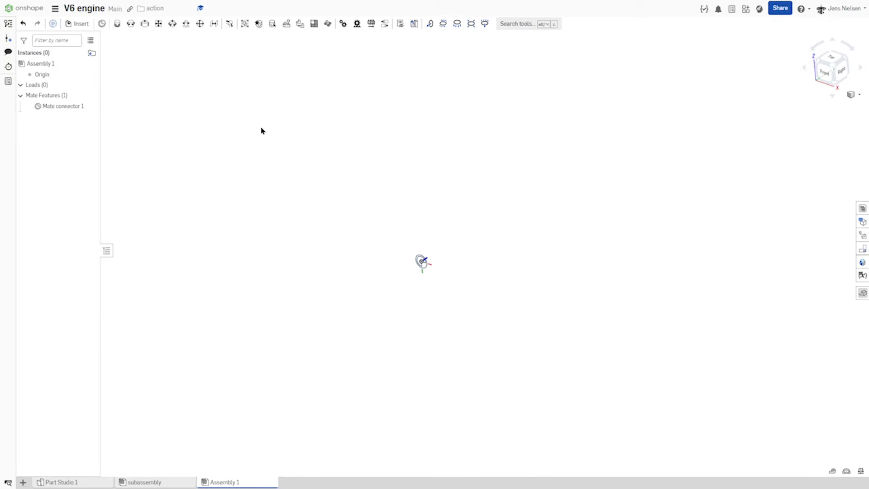
Step: Place a second mate connector on the origin's Z axis and hide the first mate connector
left_click(102, 23)
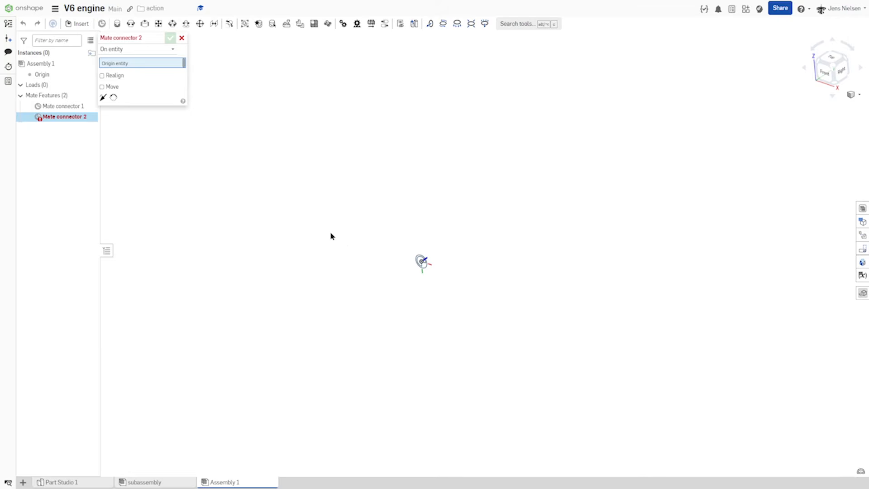
left_click(424, 264)
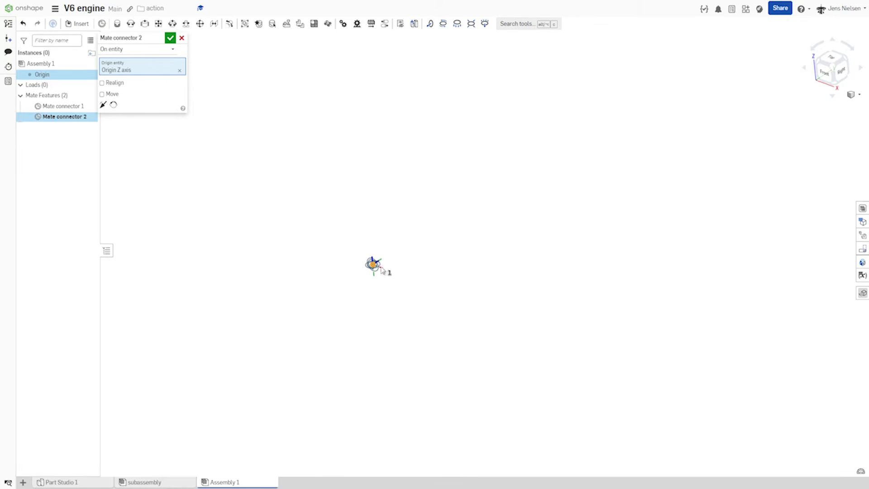
left_click(91, 106)
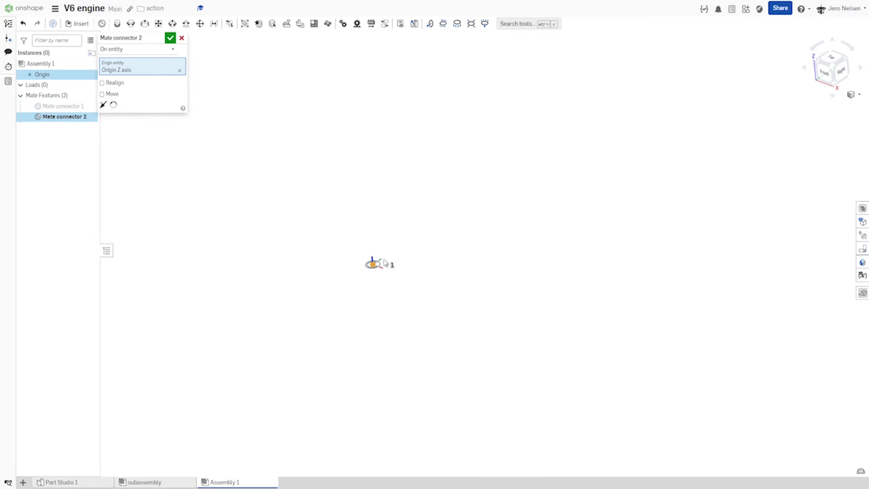
Step: Rotate the second mate connector 90 deg about Y and accept it
left_click(103, 95)
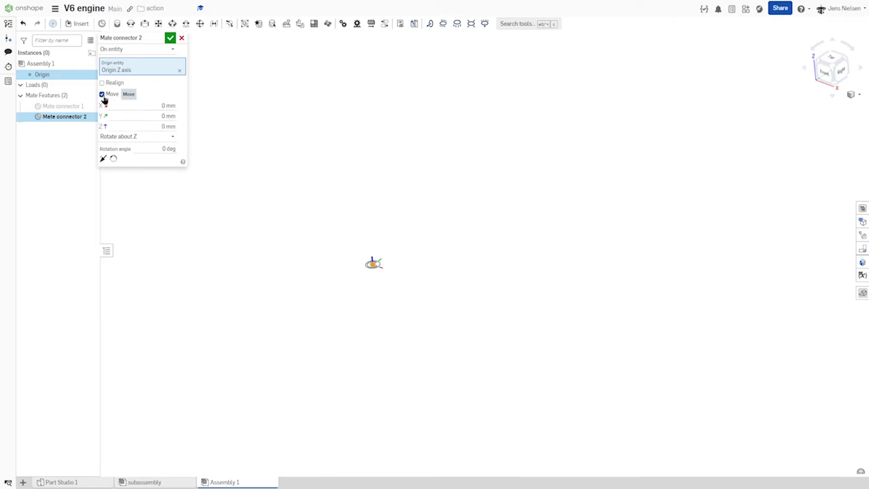
left_click(171, 137)
left_click(169, 159)
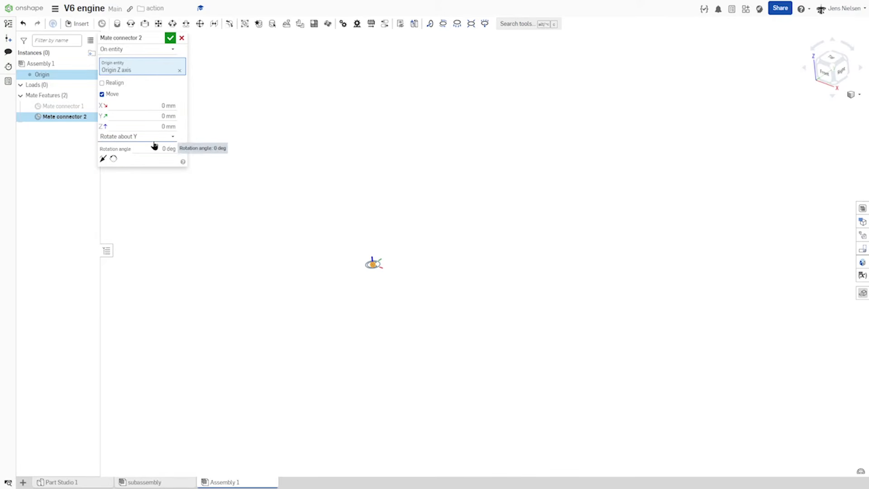
left_click(168, 148)
type("90")
key("Tab")
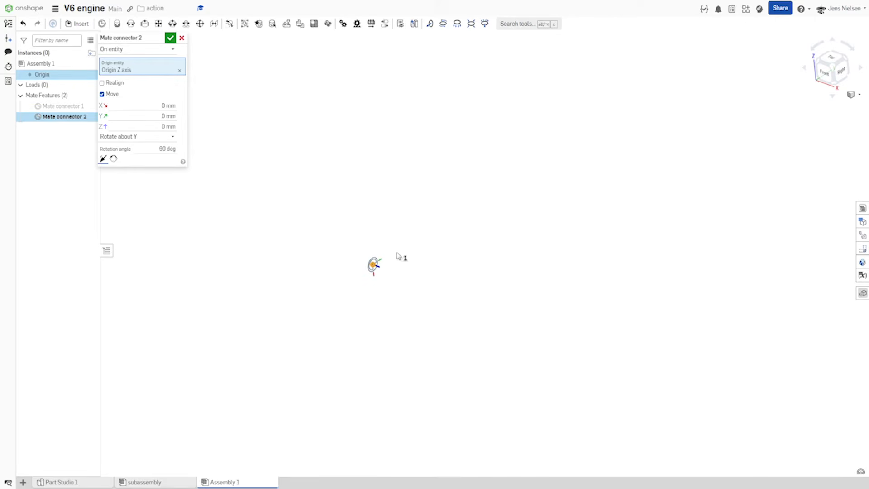
left_click(170, 39)
Step: Rename the second mate connector as "origin 90"
mouse_move(59, 117)
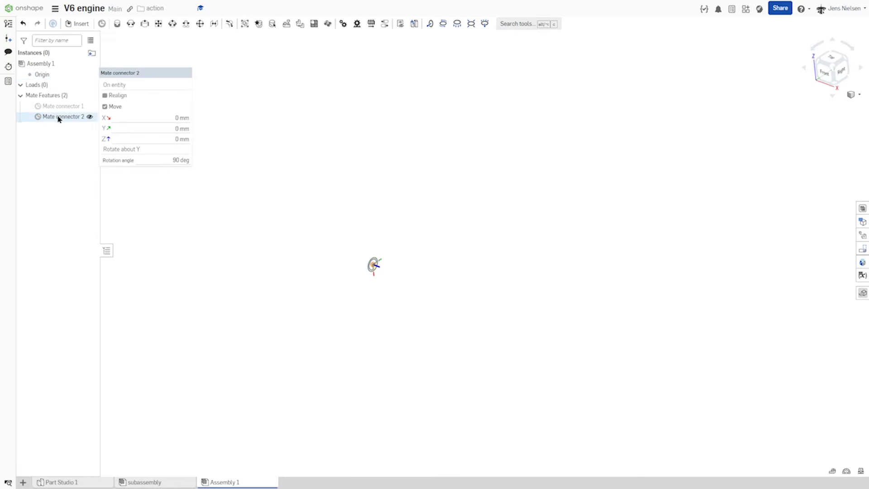
right_click(59, 118)
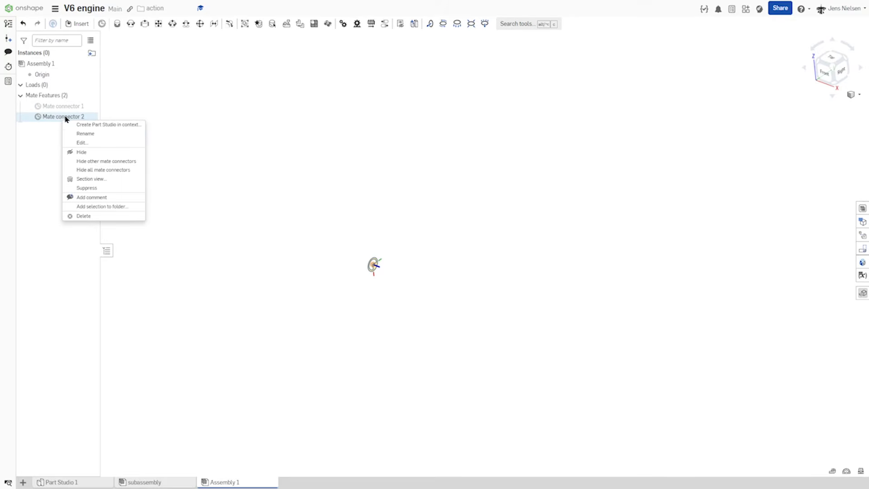
left_click(91, 134)
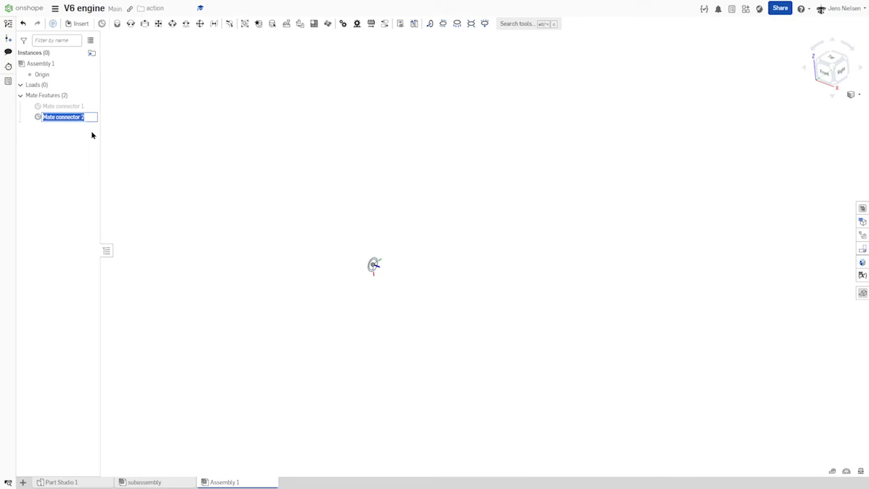
type("origin")
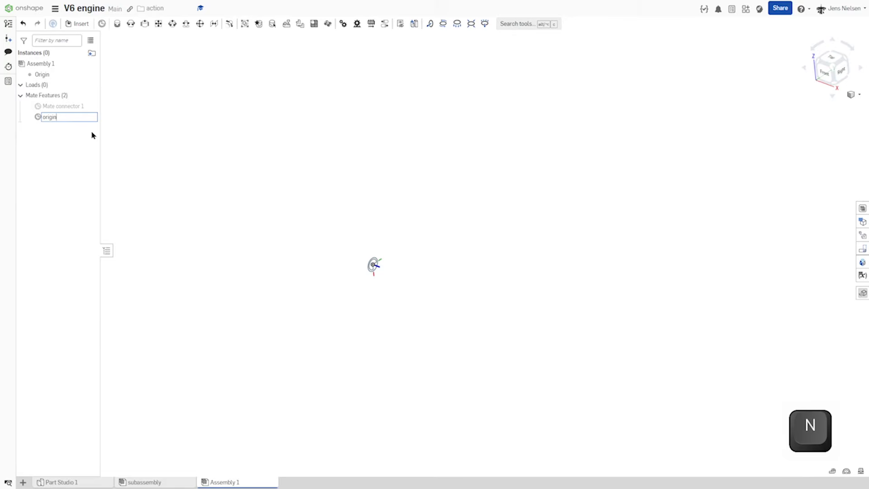
type(" 90")
key("Return")
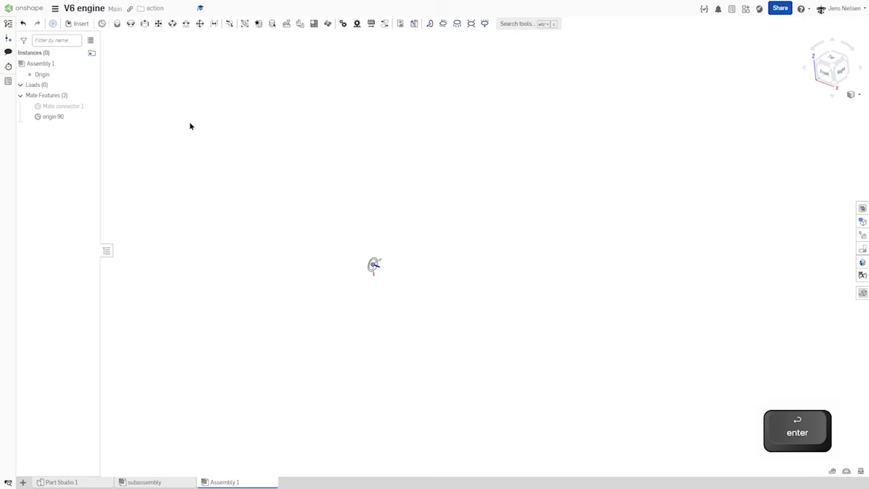
Step: Insert the crankshaft into the assembly and move it away from the origin mate connectors
left_click(71, 23)
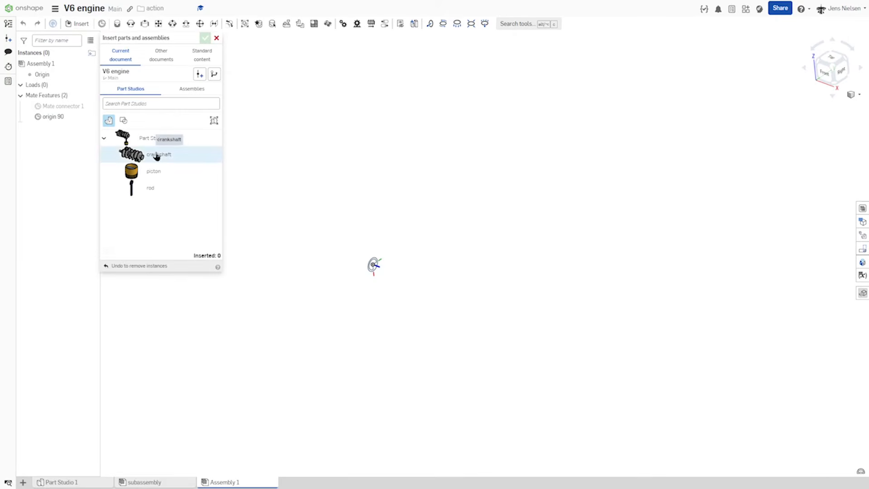
left_click(157, 156)
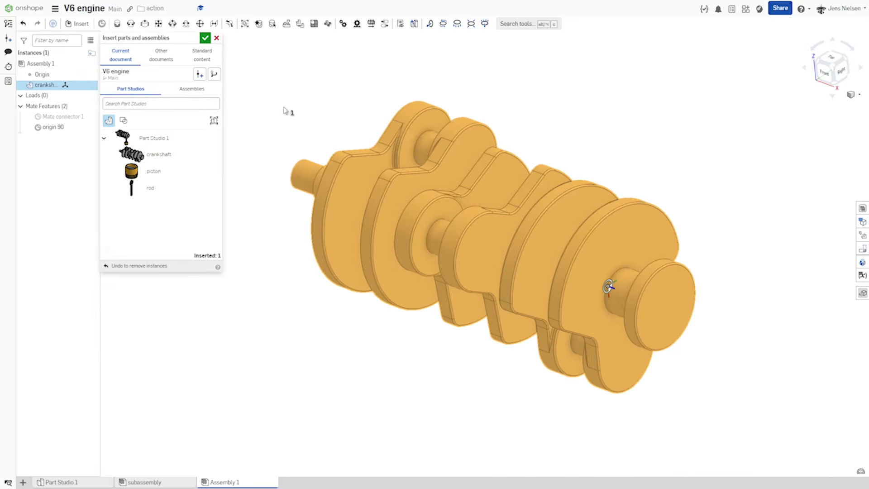
left_click(206, 38)
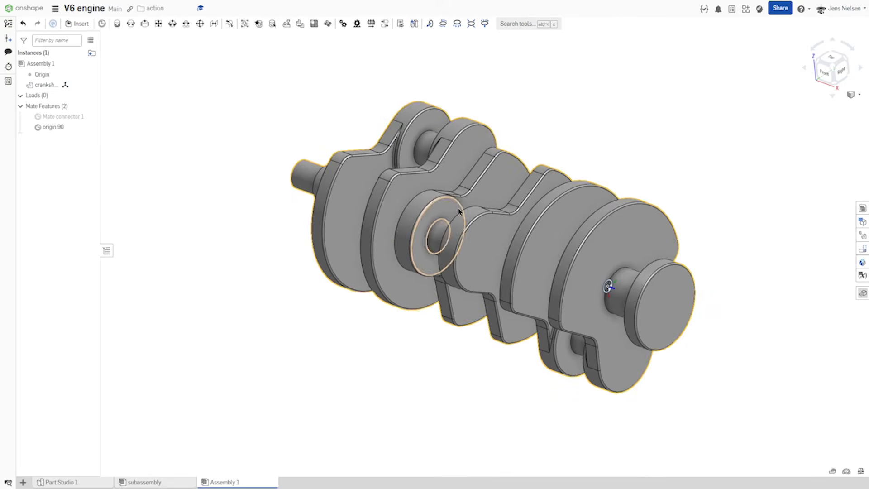
key("f")
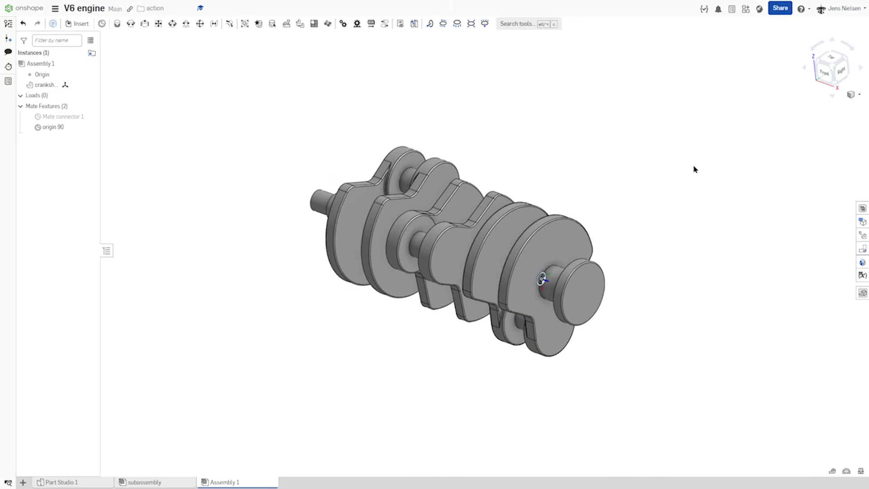
left_click_drag(489, 246, 530, 146)
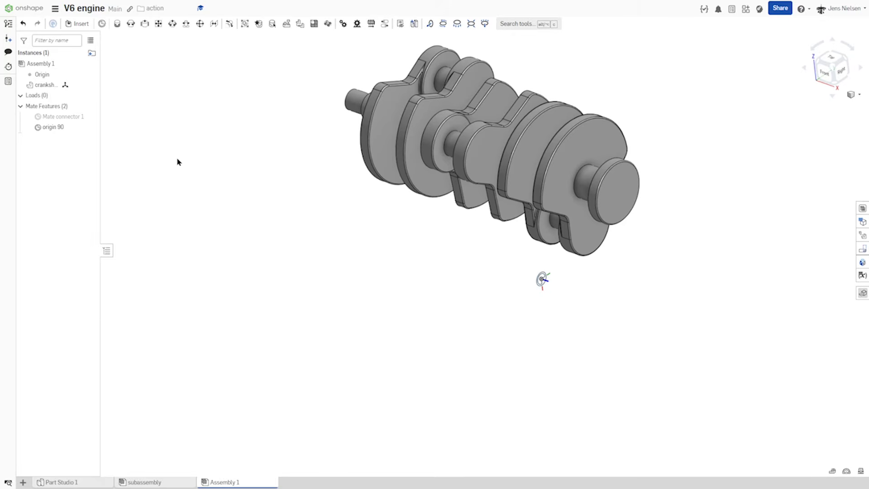
Step: Add a revolute mate between the crankshaft's flanged end face centre and Mate connector 1, with the primary axis flipped
left_click(131, 25)
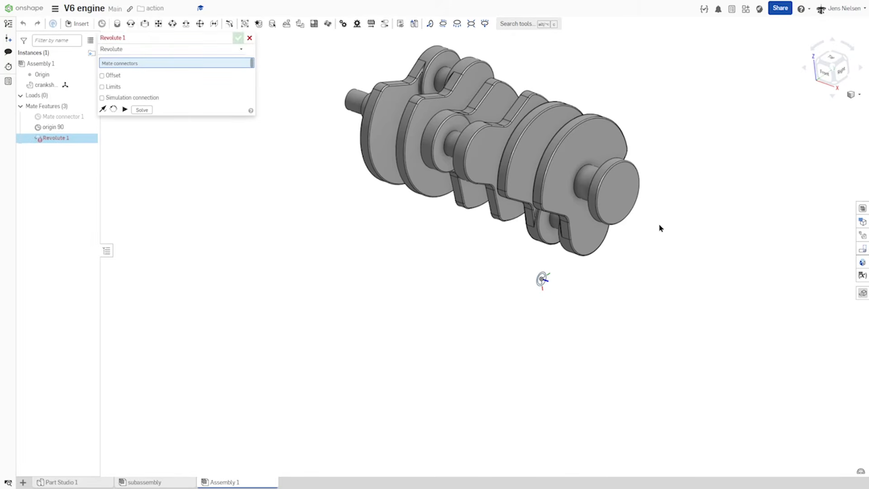
left_click(629, 200)
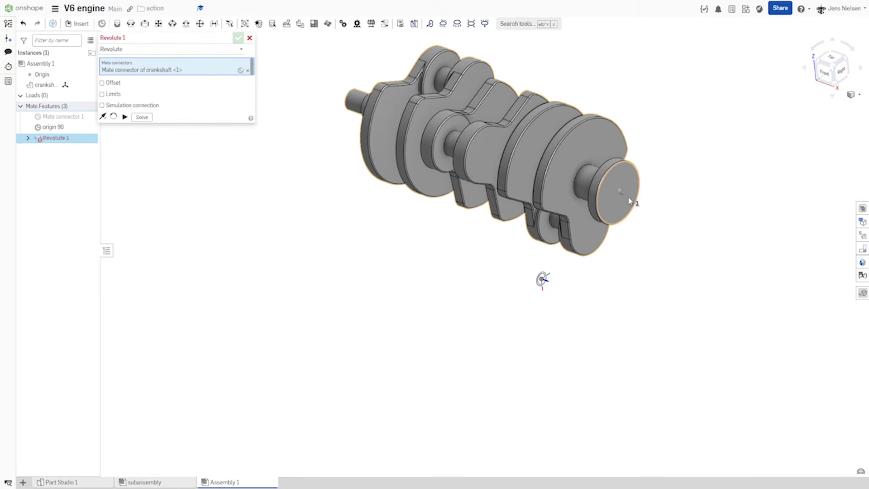
left_click(59, 118)
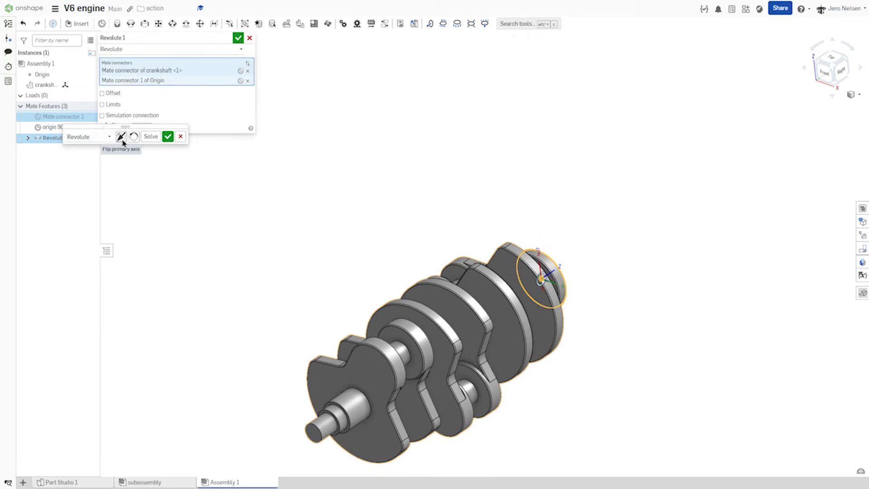
left_click(121, 137)
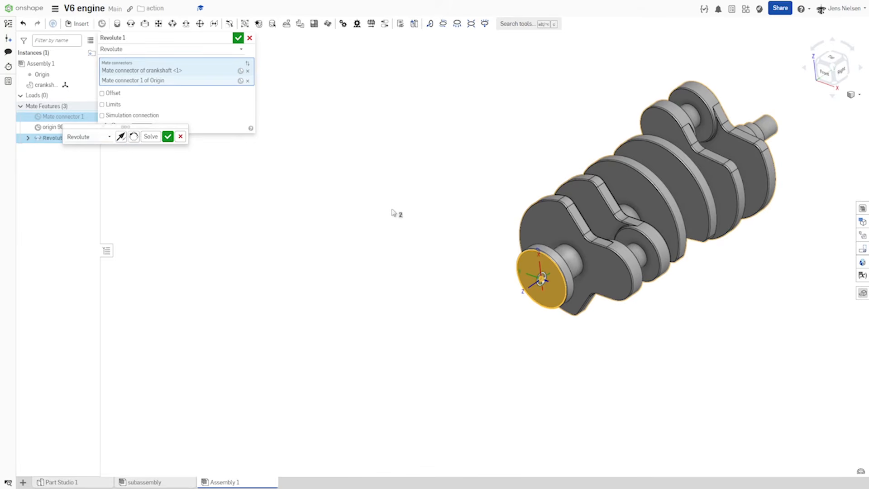
key("f")
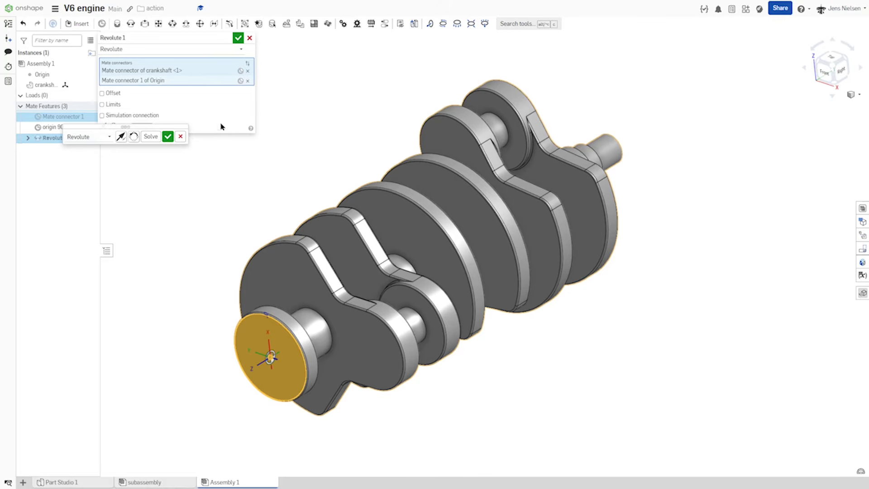
left_click(166, 138)
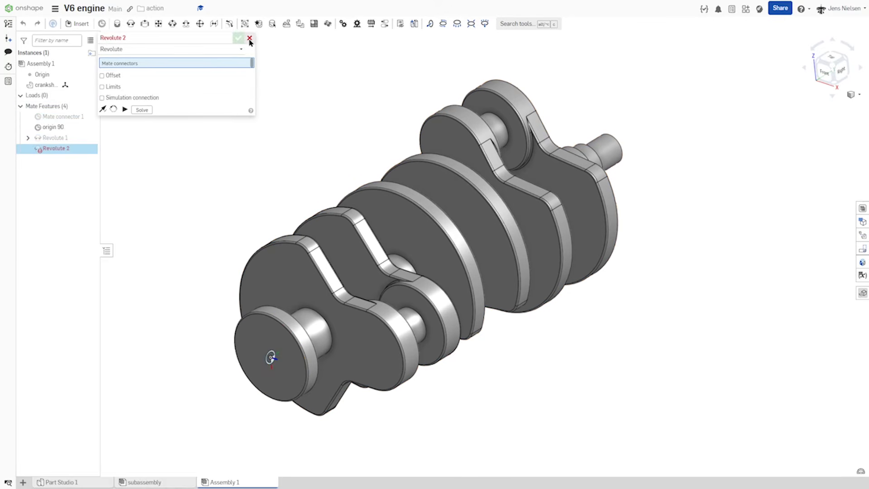
left_click(249, 38)
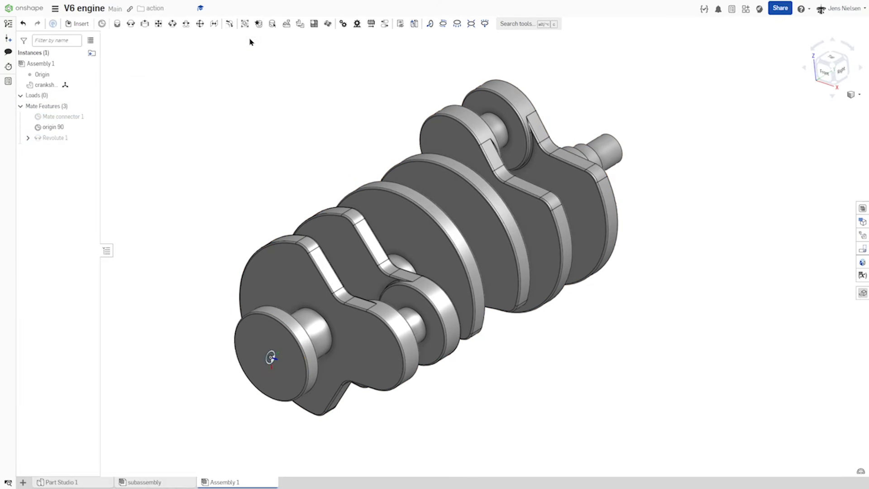
Step: Animate the crankshaft's revolute mate from 0 to 360 deg to check its rotation, and stop the playback
right_click(62, 142)
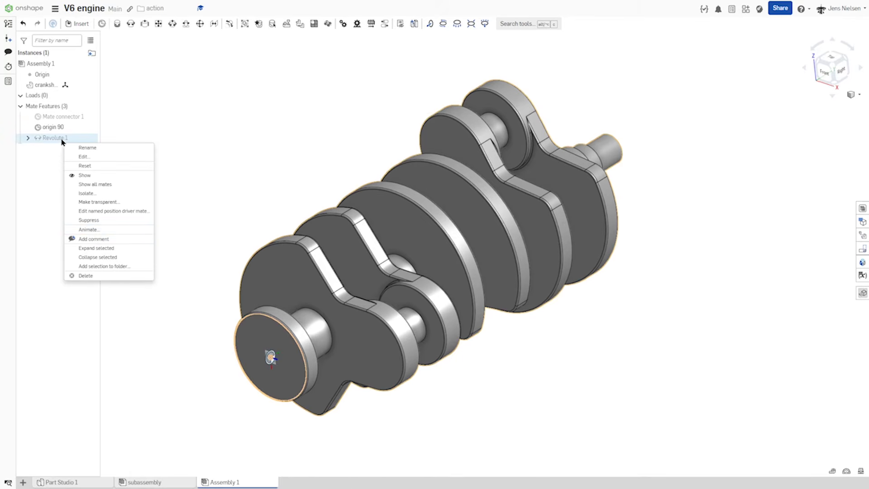
left_click(98, 233)
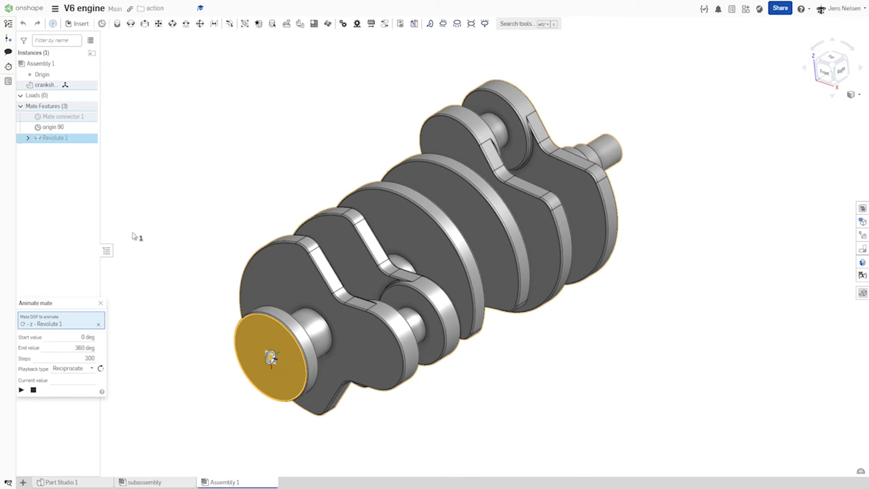
left_click(21, 391)
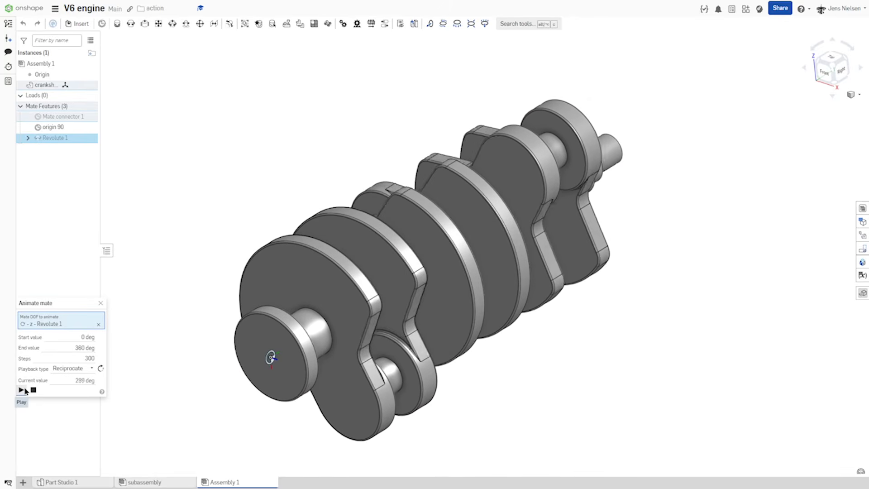
left_click(33, 390)
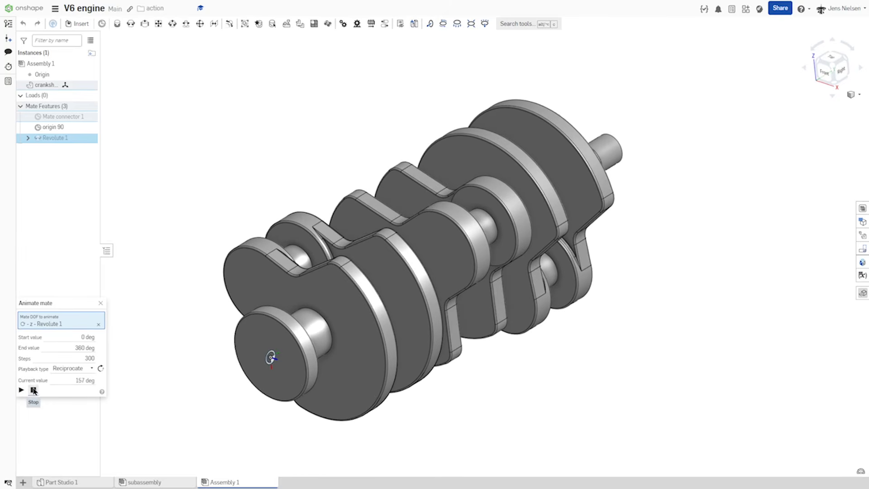
left_click(100, 303)
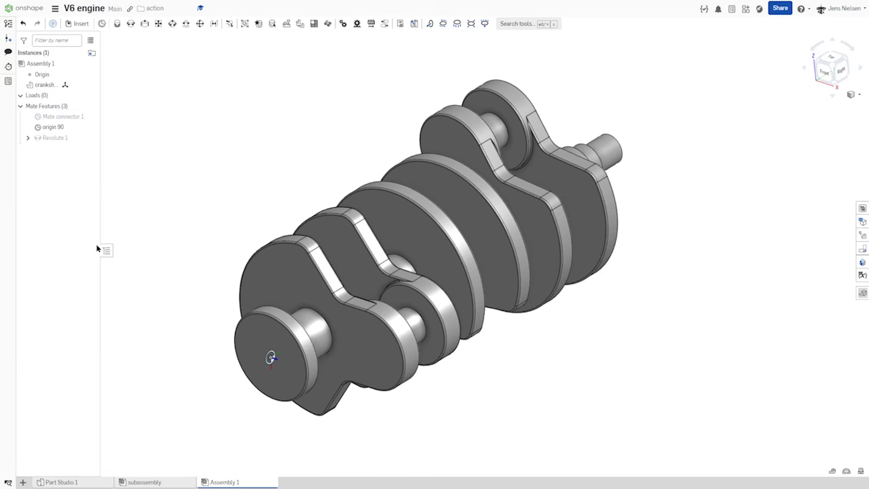
Step: Rename the crankshaft's revolute mate as "animate me"
right_click(55, 139)
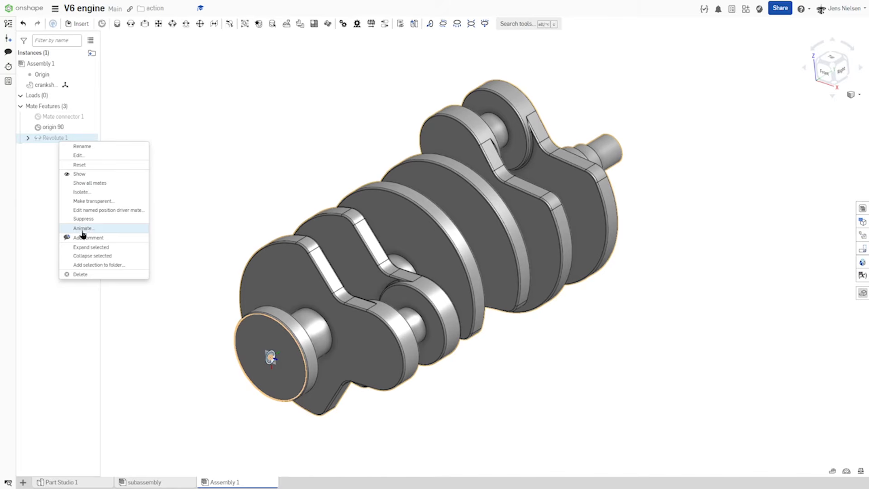
left_click(84, 146)
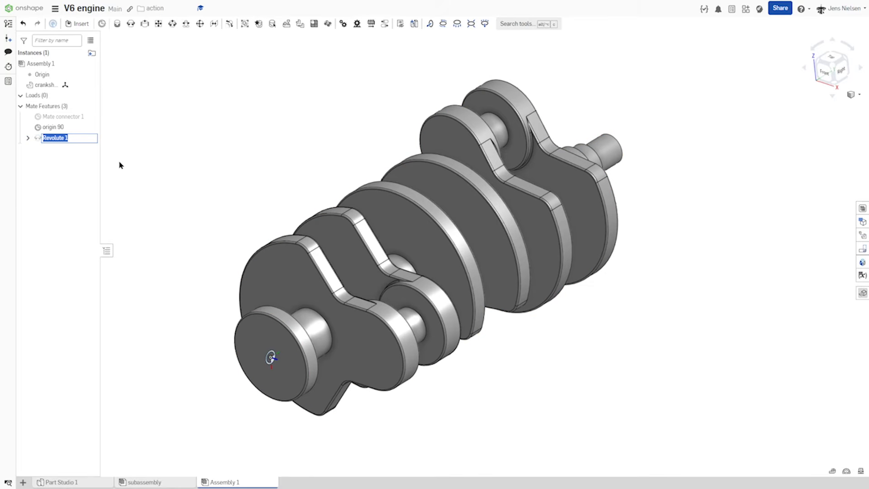
type("anima")
type("te me")
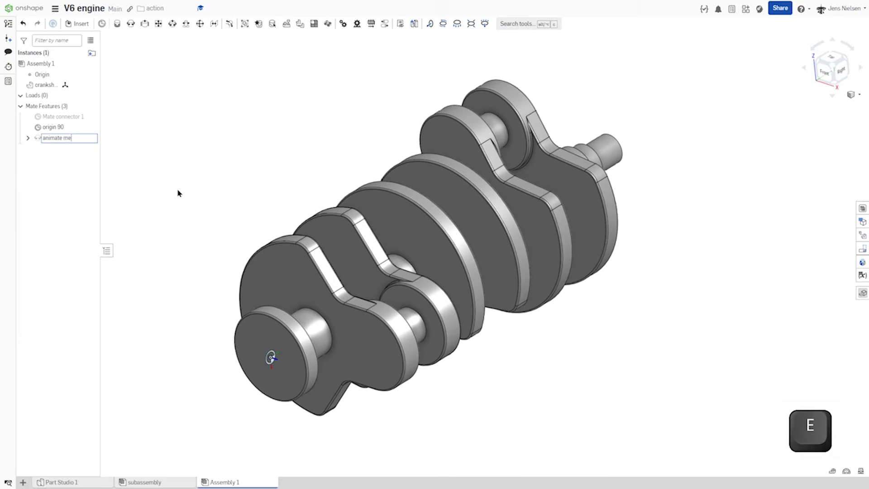
key("Return")
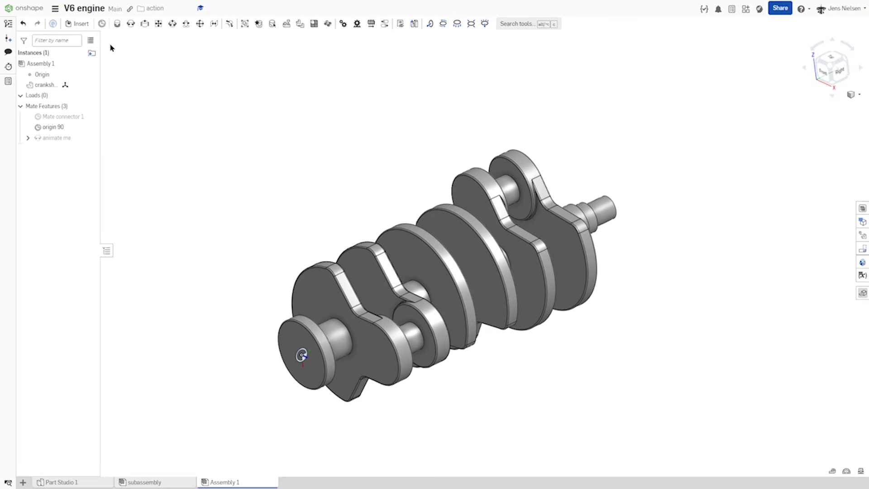
Step: Insert one instance of the piston and rod subassembly above the crankshaft
left_click(81, 25)
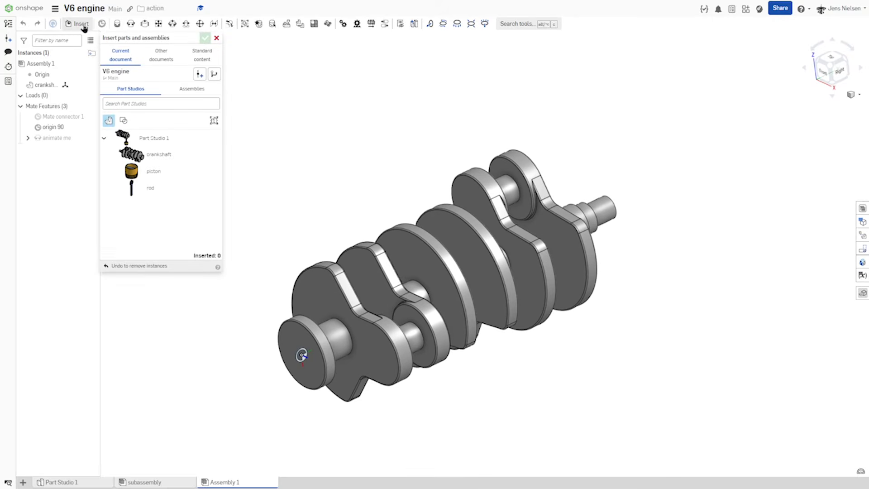
left_click(188, 89)
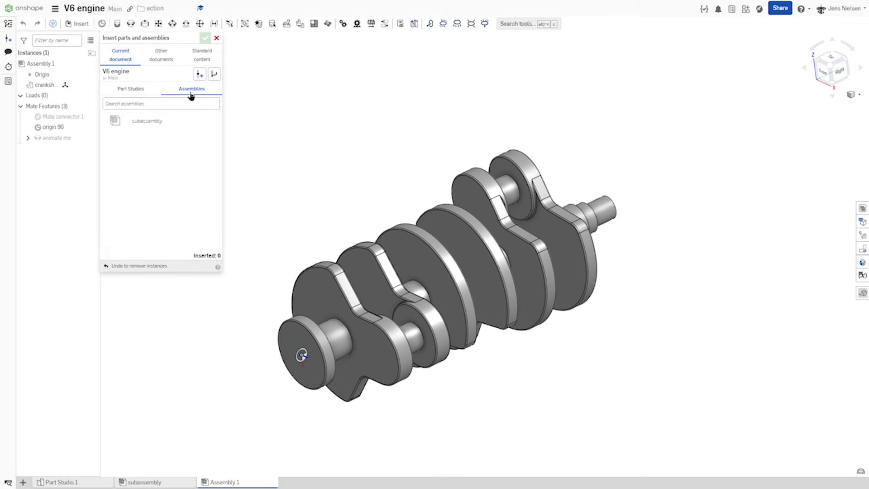
left_click(144, 123)
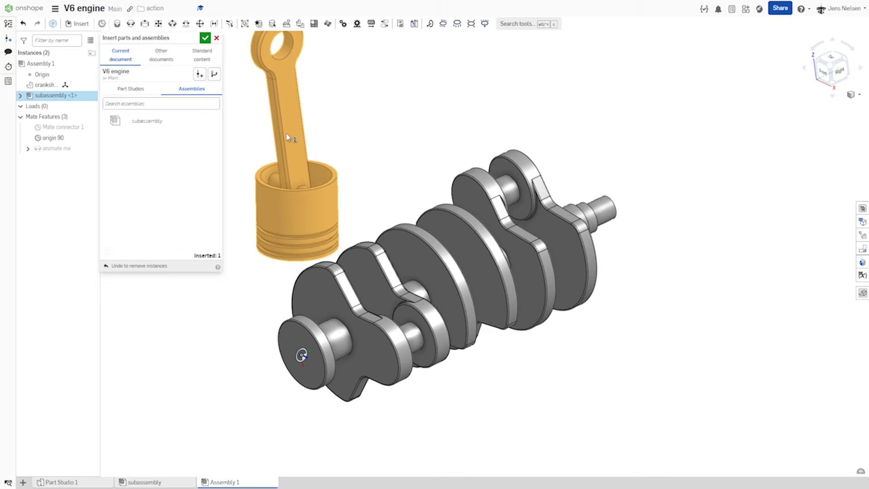
left_click(287, 137)
left_click(205, 38)
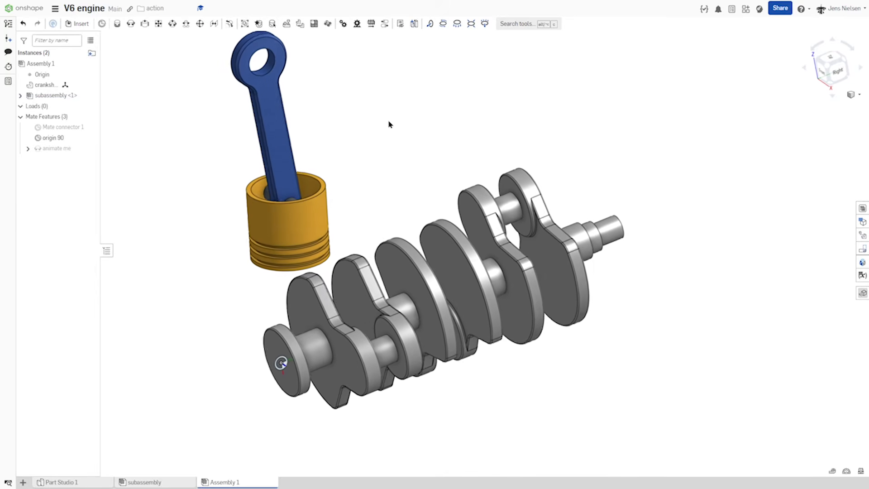
Step: Add a revolute mate between the rod's free-end hole and the crankshaft's first crankpin, with the primary axis flipped
left_click(131, 23)
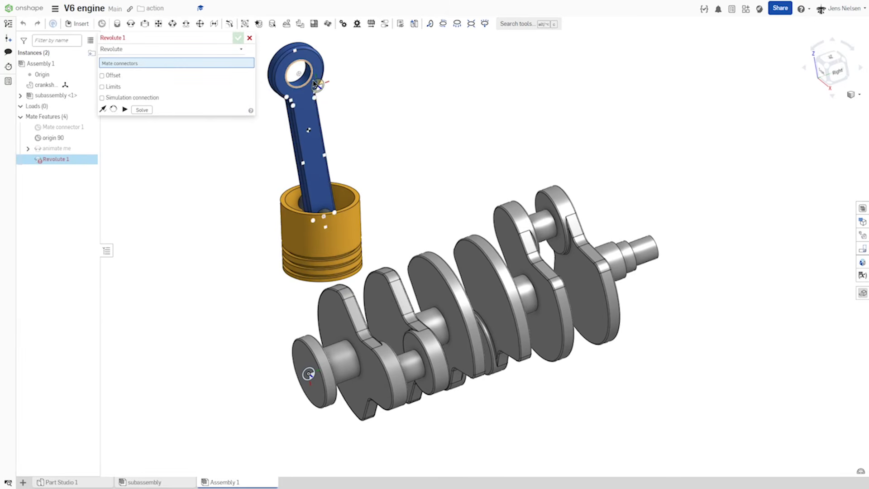
left_click(311, 87)
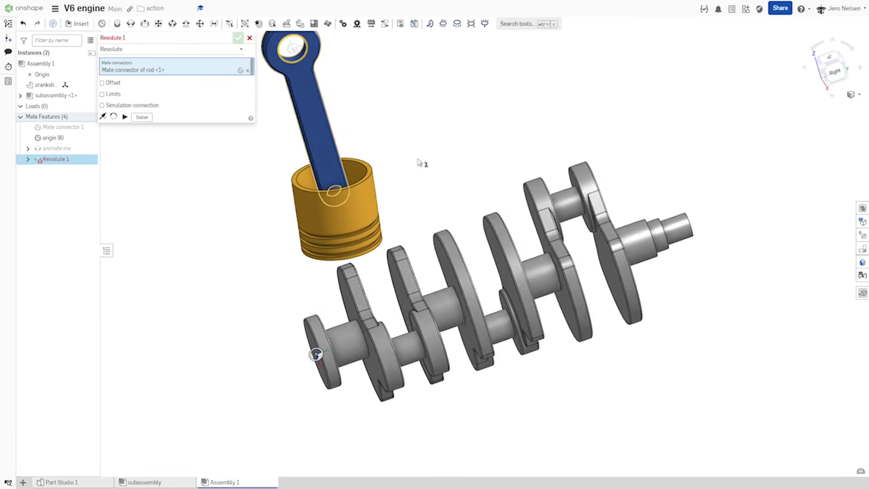
left_click(386, 334)
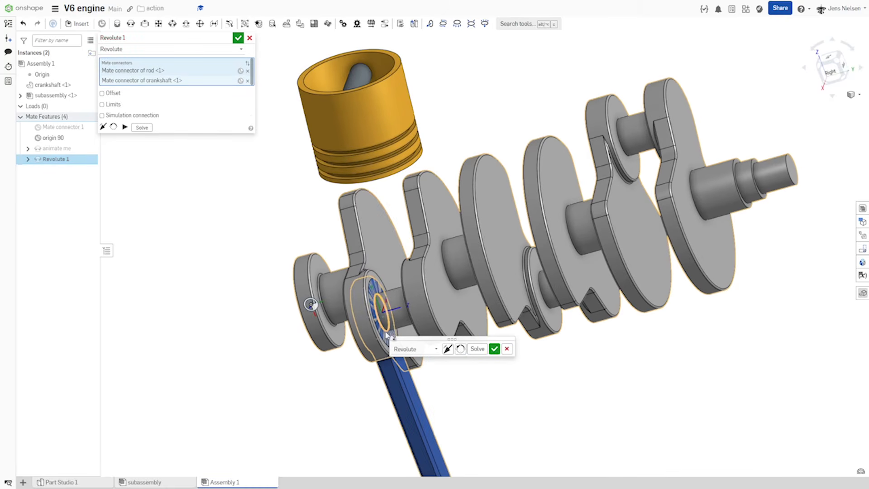
left_click(447, 349)
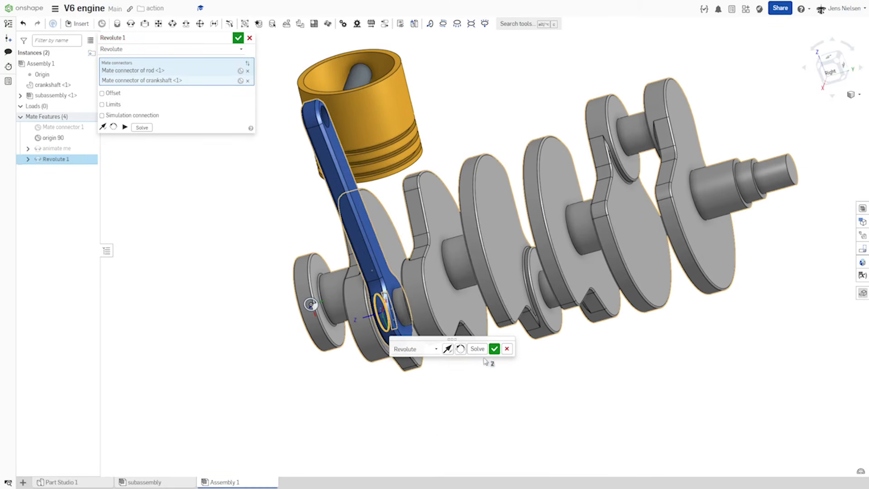
left_click(494, 348)
key("r")
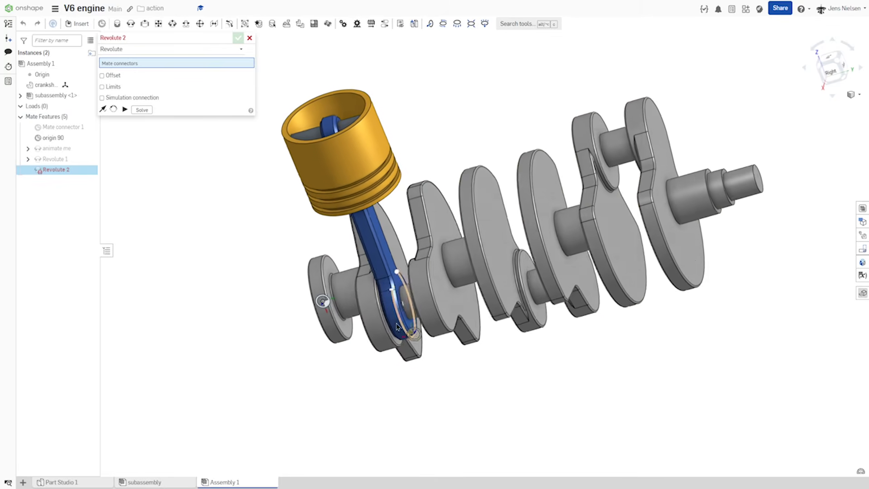
Step: Discard the empty second revolute mate and add a mate connector at the centre of the piston's top circular edge
left_click(249, 38)
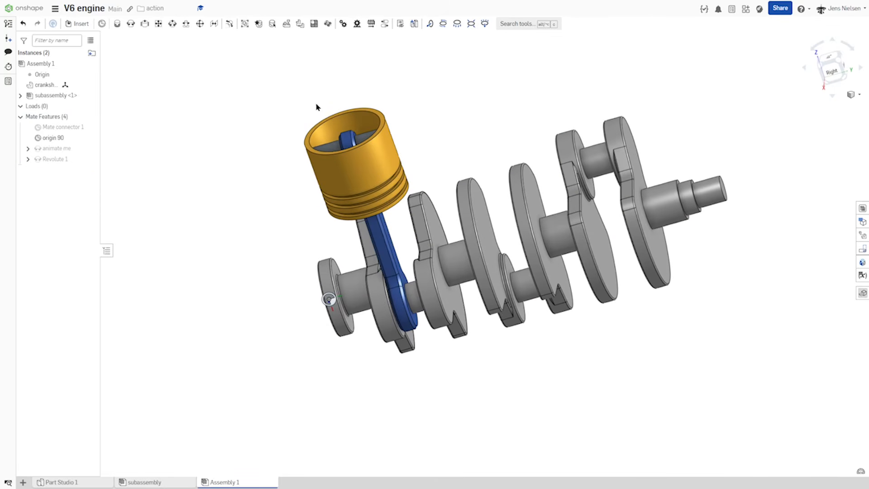
left_click_drag(302, 138, 371, 102)
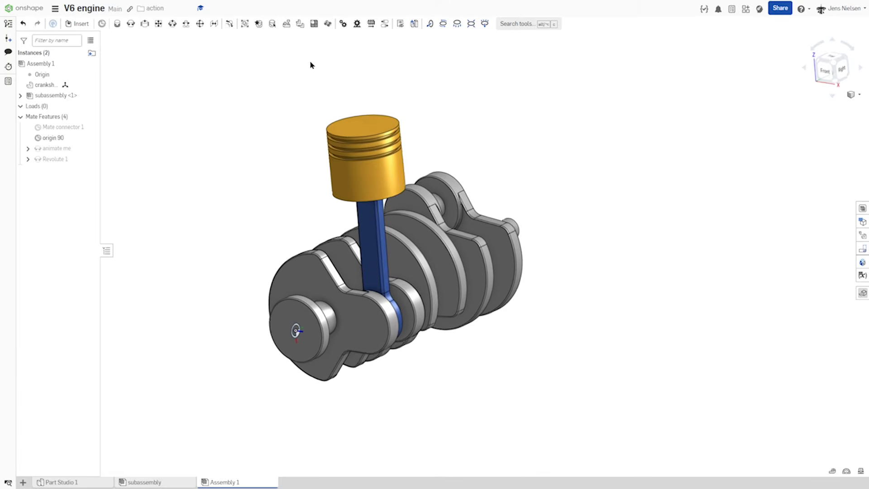
left_click(102, 23)
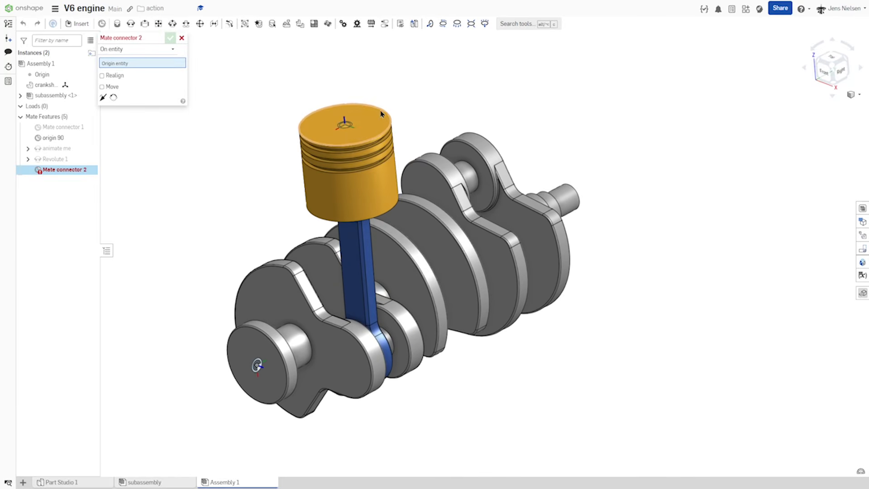
left_click(386, 113)
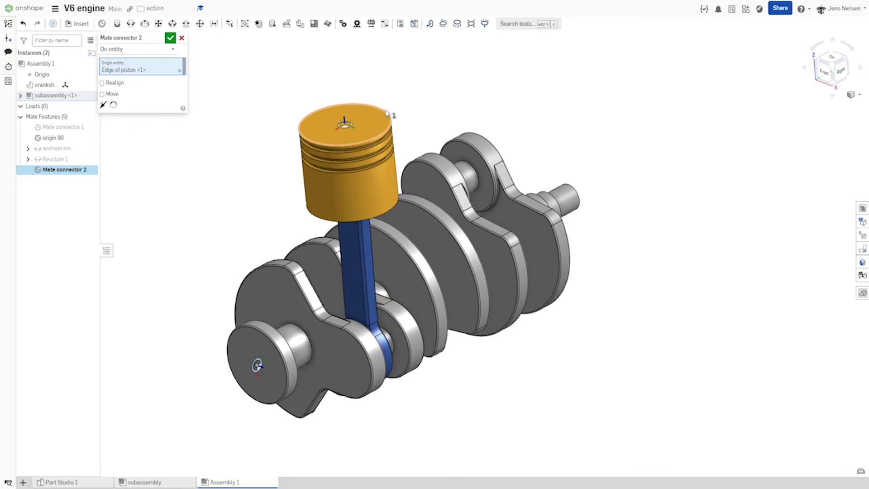
left_click(171, 38)
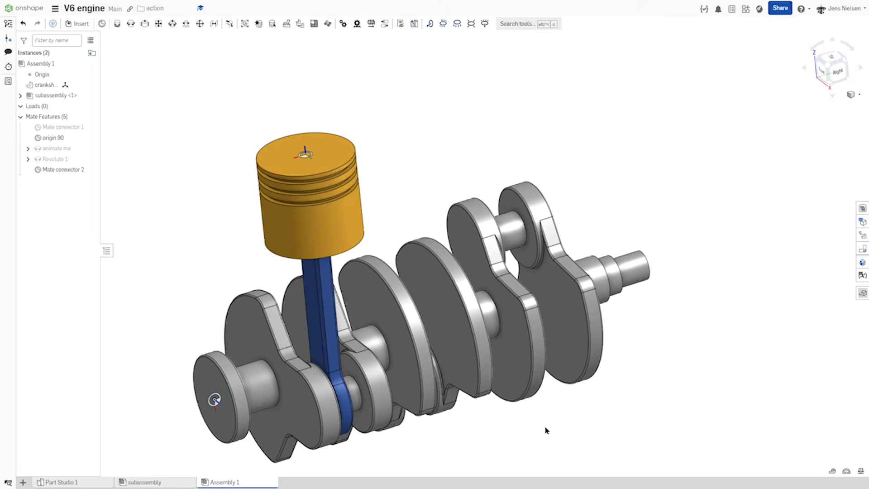
Step: Measure the distance from the piston's top mate connector to the assembly origin
left_click(847, 471)
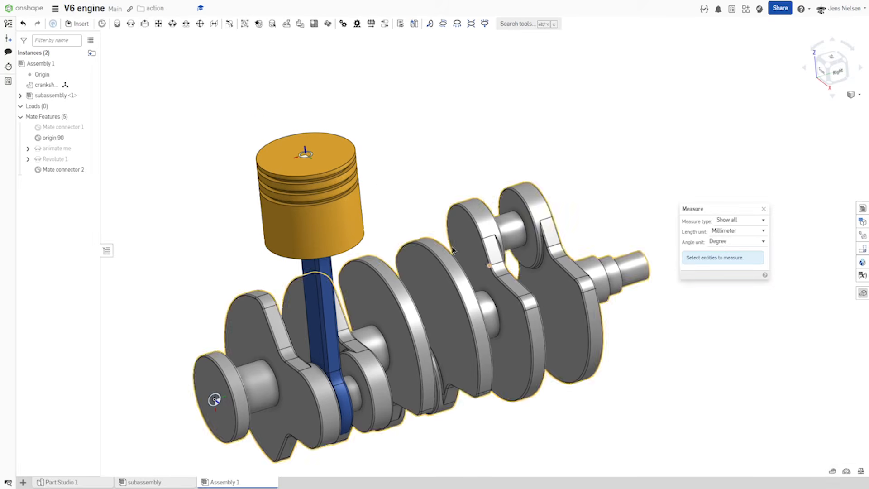
left_click(306, 155)
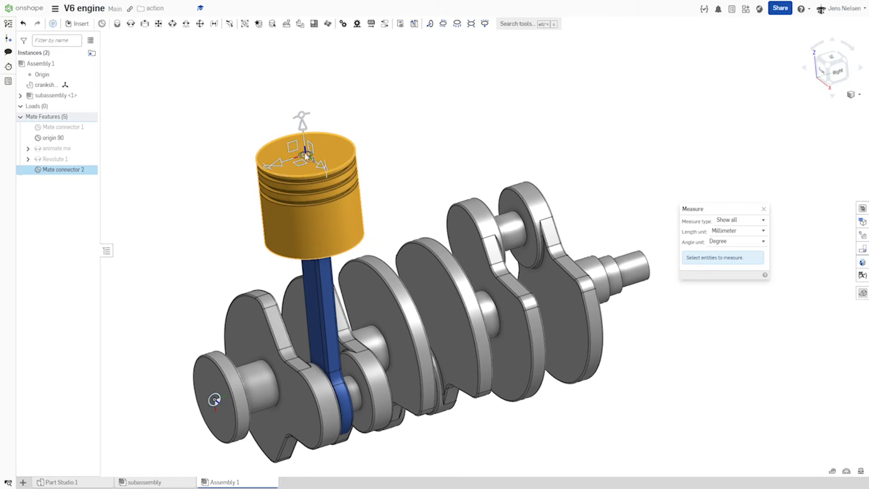
left_click(214, 401)
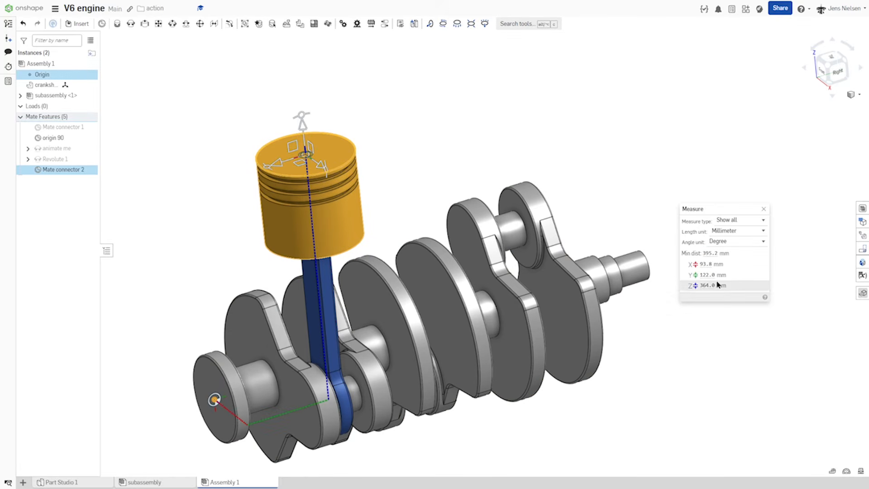
left_click(764, 209)
left_click(462, 107)
right_click_drag(462, 108, 425, 105)
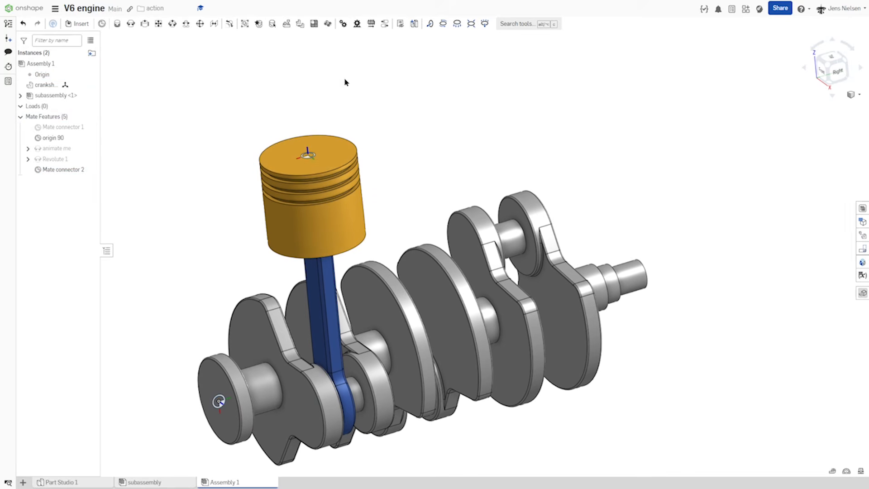
Step: Create a slider mate between the "origin 90" connector and the piston's top mate connector
left_click(144, 23)
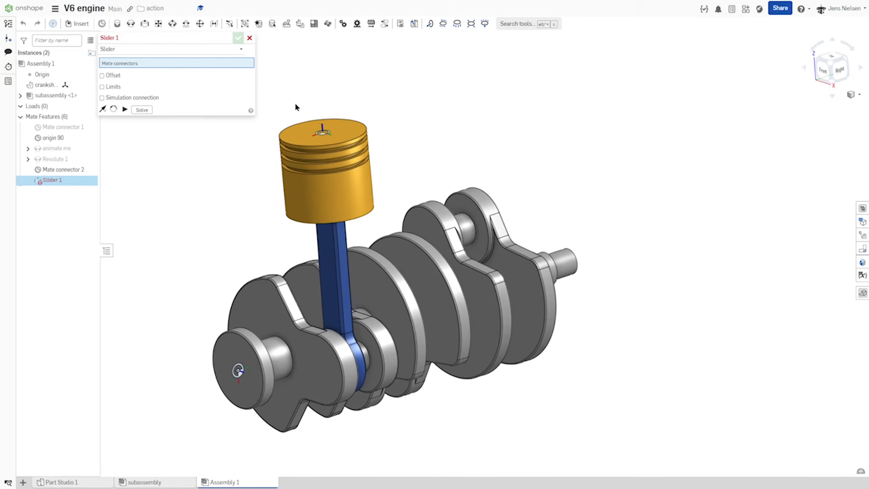
left_click(55, 138)
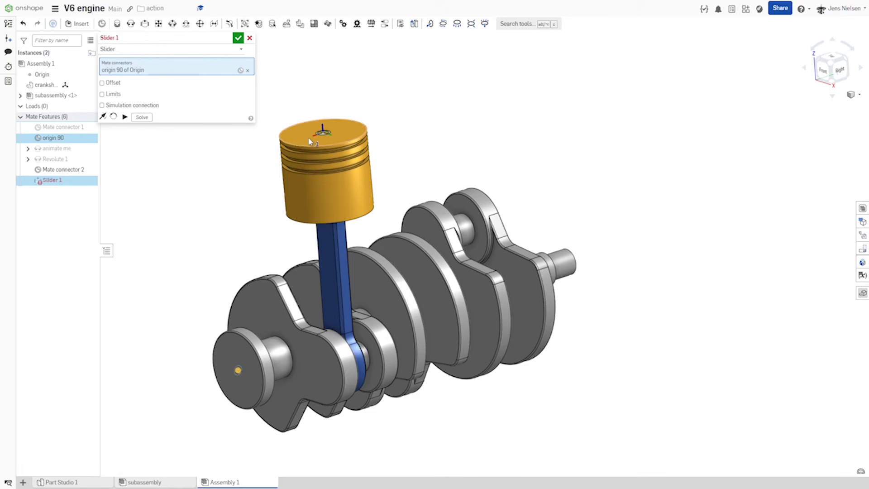
left_click(323, 133)
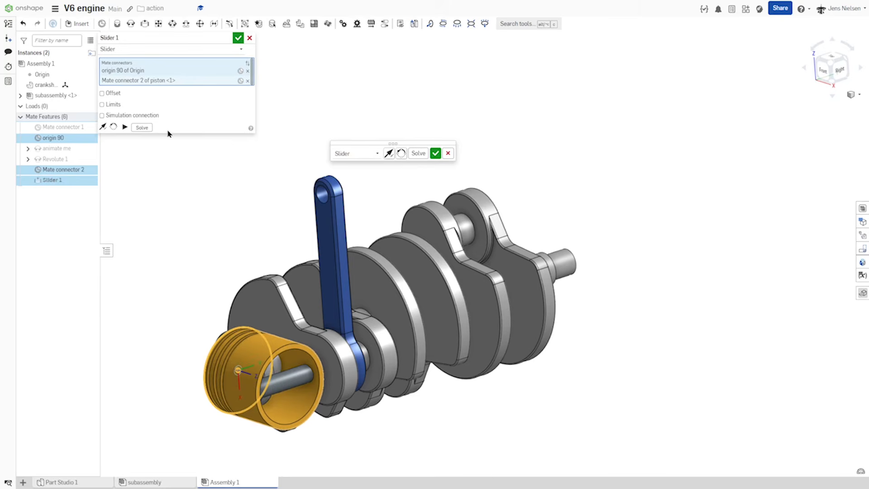
Step: Enable the slider mate's offset, set its Y distance to -122 mm and accept the mate
left_click(102, 94)
right_click_drag(220, 248, 282, 282)
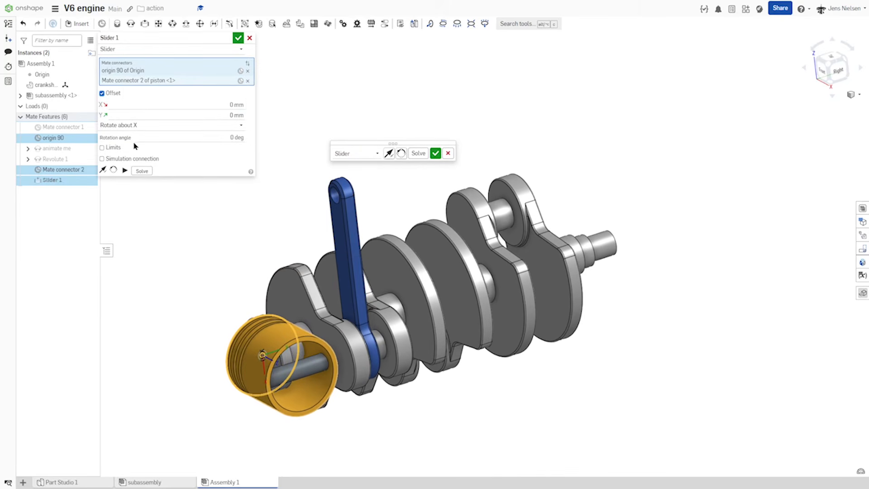
right_click_drag(235, 246, 270, 306)
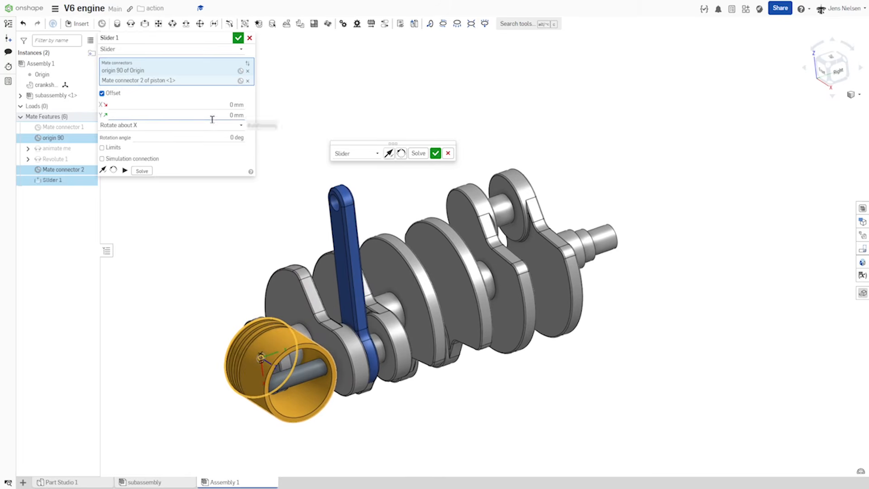
left_click(232, 116)
type("1")
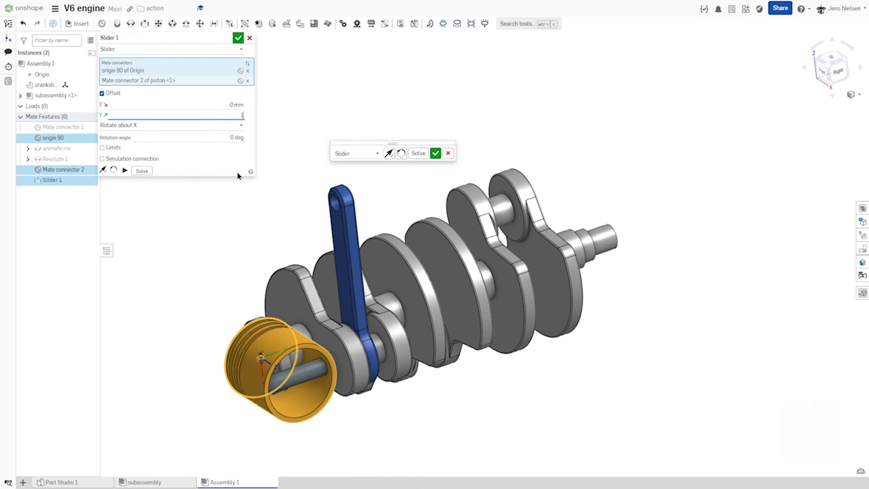
type("22")
key("Tab")
left_click(222, 115)
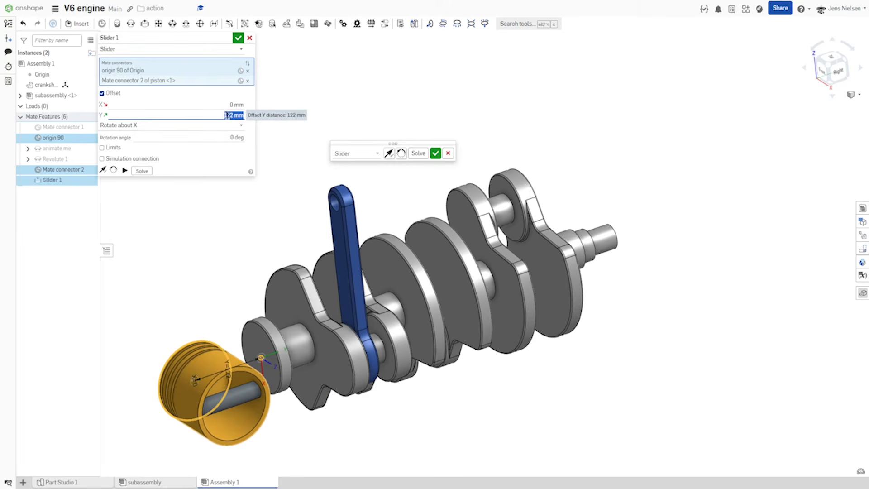
left_click(222, 115)
type("-")
key("Tab")
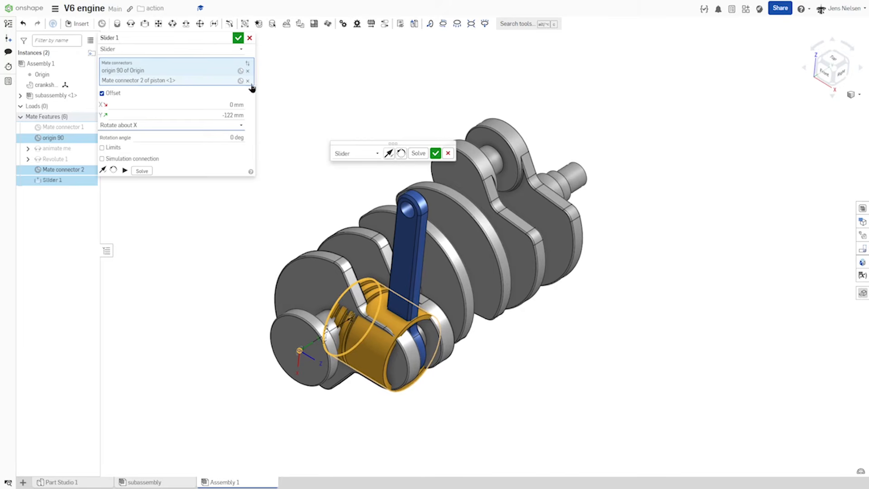
left_click(239, 38)
Step: Edit the piston's top mate connector and flip its primary axis so the piston faces away from the crankshaft
right_click_drag(431, 292, 427, 327)
right_click_drag(291, 271, 367, 284)
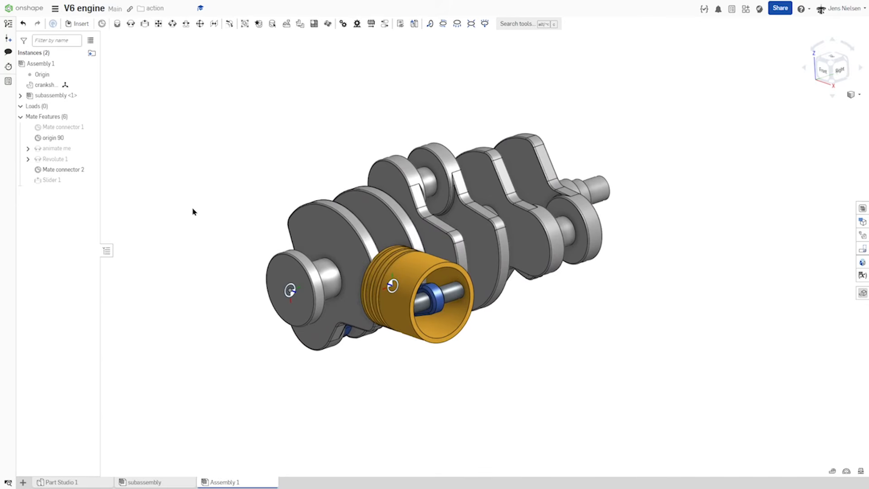
right_click(67, 174)
left_click(87, 199)
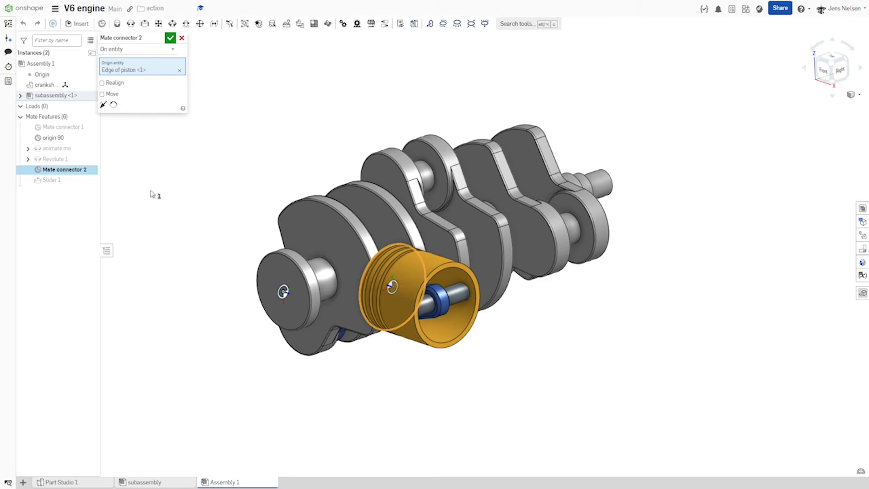
left_click(102, 106)
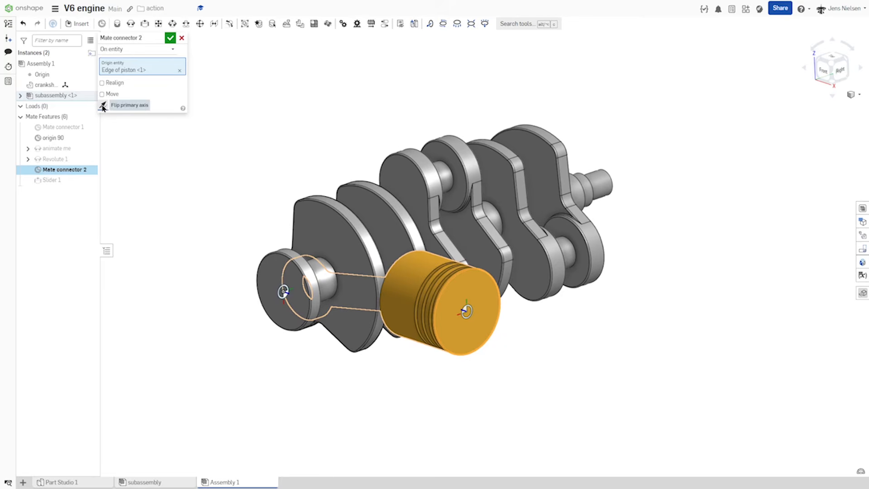
left_click(170, 38)
Step: Animate the "animate me" mate from 0 to 360 deg to check the piston's motion, and stop the playback
right_click_drag(323, 177, 405, 314)
left_click_drag(404, 314, 530, 339)
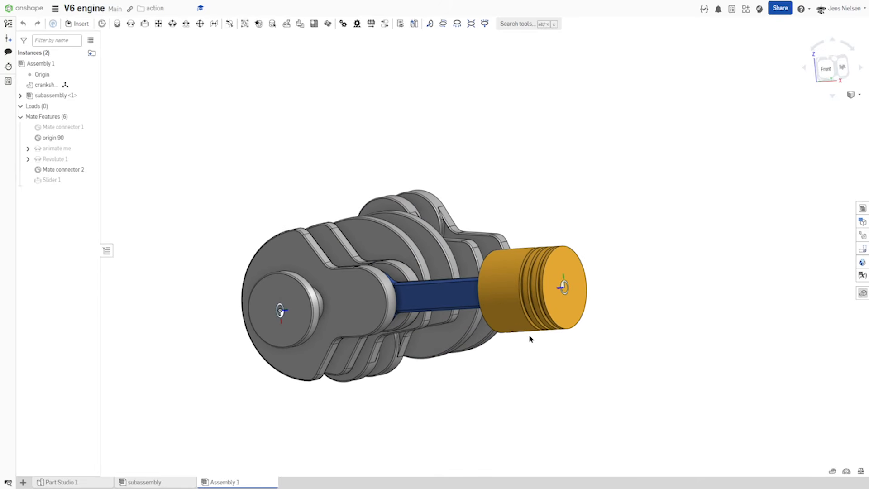
right_click(62, 149)
left_click(96, 236)
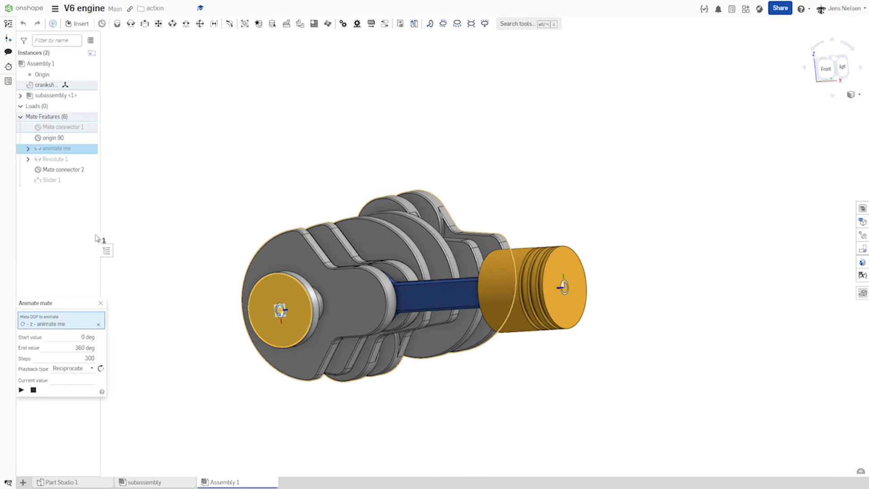
left_click(20, 390)
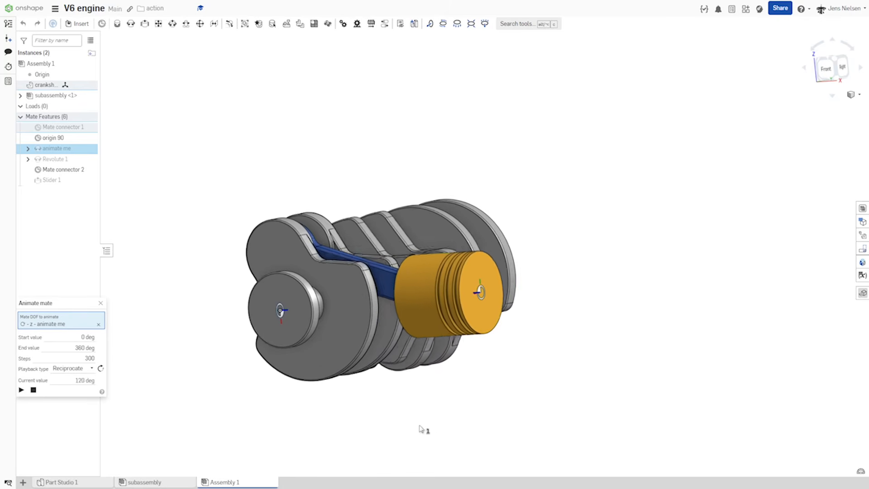
left_click(33, 390)
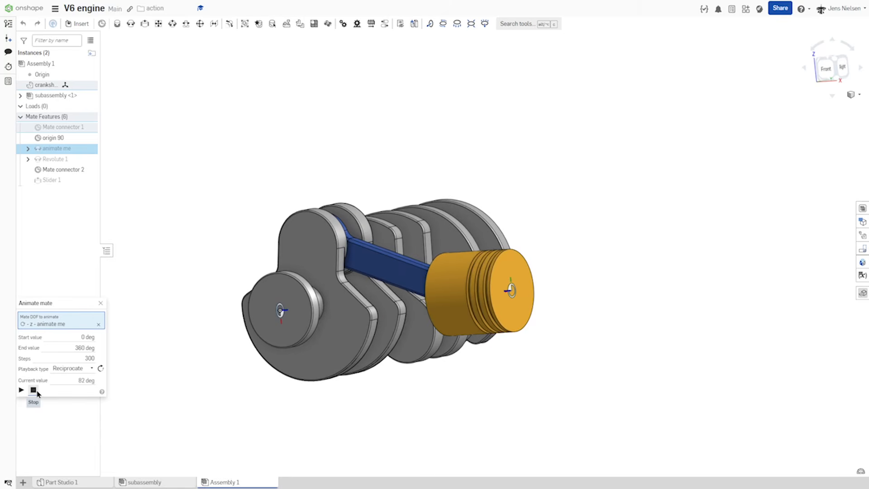
left_click(101, 303)
Step: Set up a Replicate of the piston and rod instances, with Revolute 1 as the mate to be matched
mouse_move(619, 246)
right_mouse_down()
mouse_move(608, 264)
mouse_move(617, 231)
right_mouse_up()
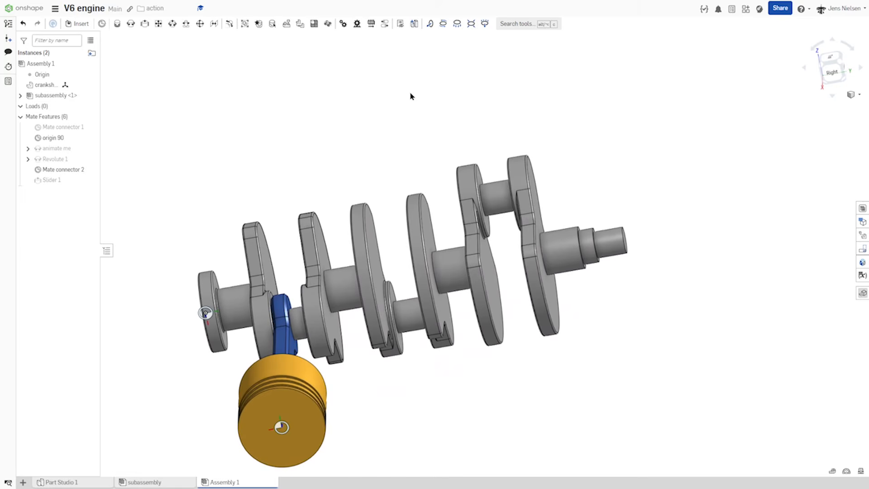
left_click(286, 24)
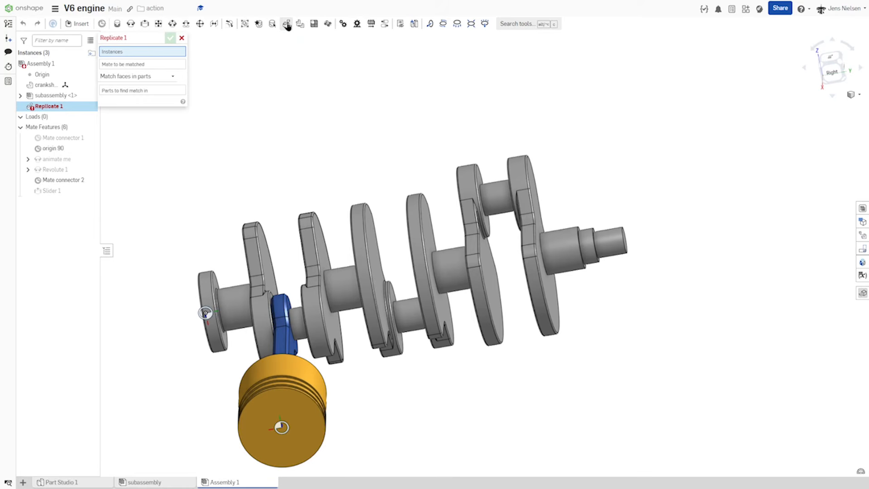
left_click(285, 344)
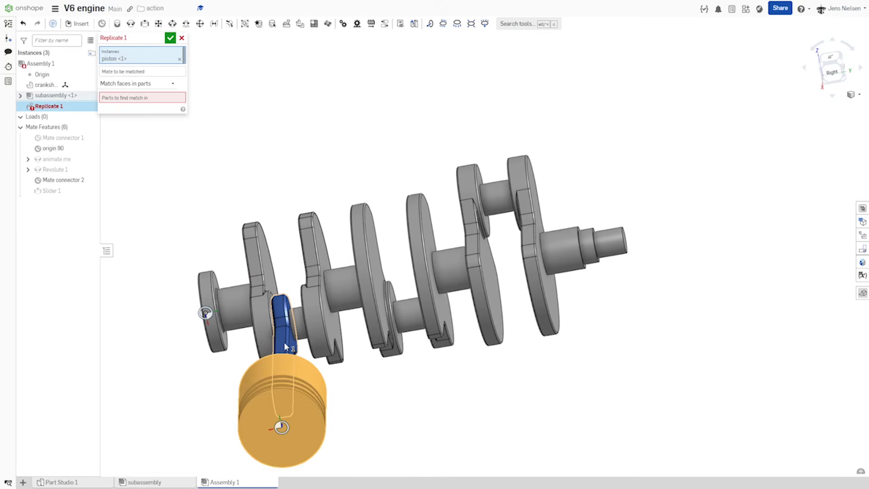
left_click(286, 346)
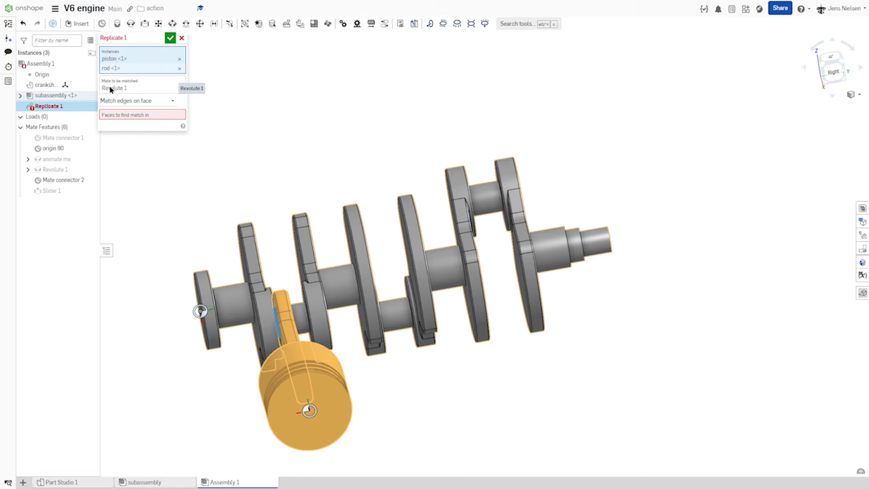
scroll(256, 128, "up", 2)
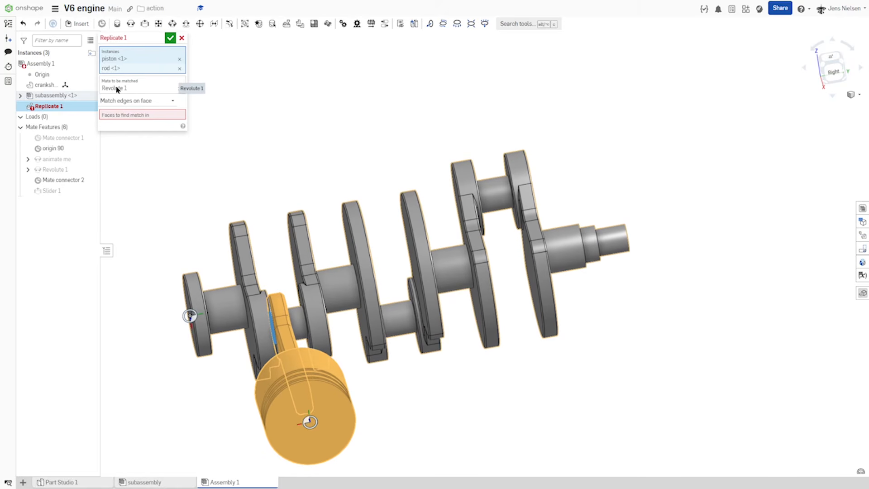
right_click_drag(270, 322, 251, 321)
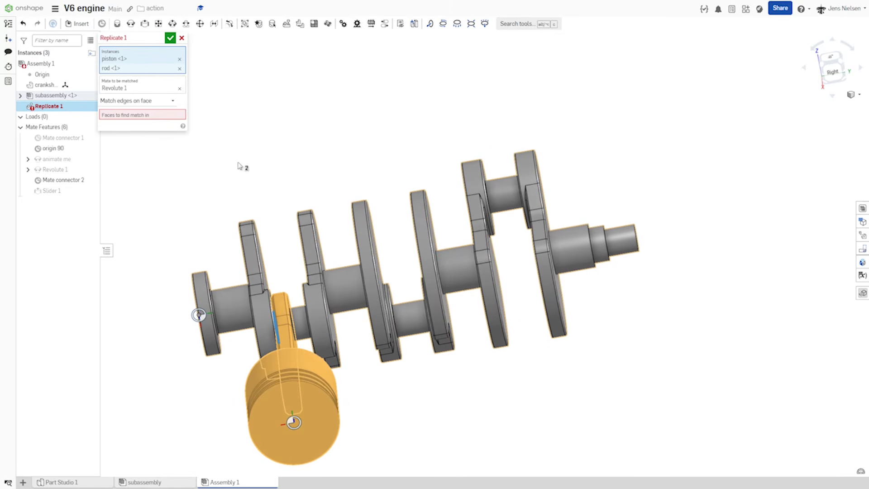
Step: Replicate the piston and rod onto the other two crankpins by matching edges on their adjacent crankshaft faces
left_click(143, 116)
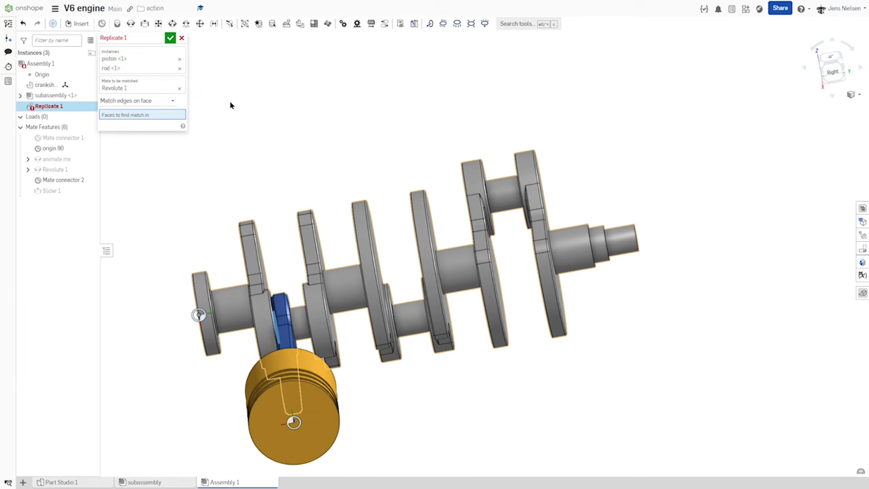
right_click_drag(292, 121, 305, 127)
scroll(322, 282, "up", 3)
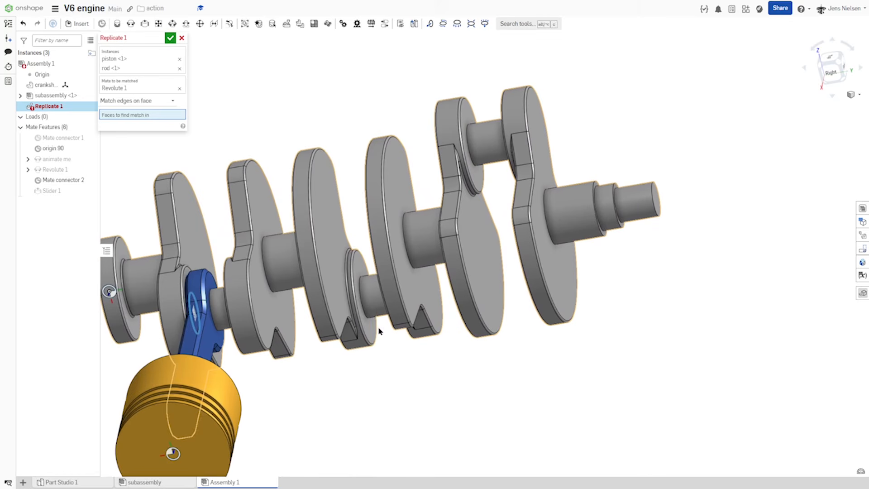
left_click(372, 333)
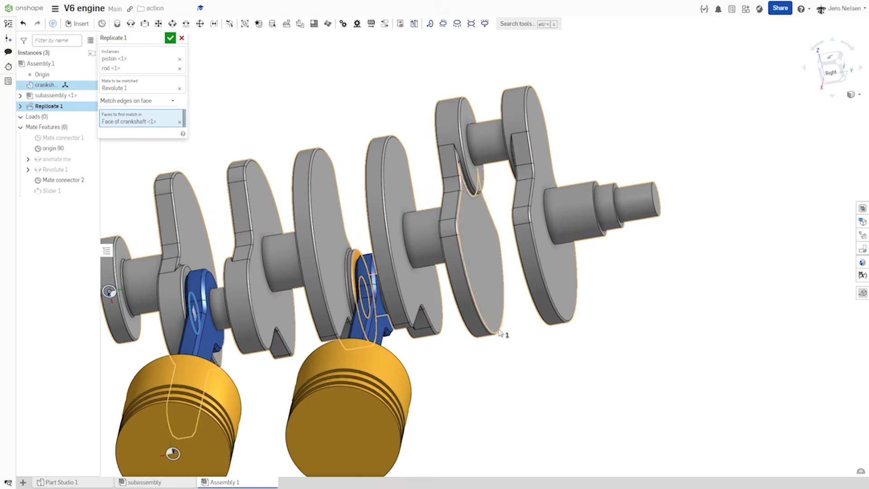
left_click(481, 180)
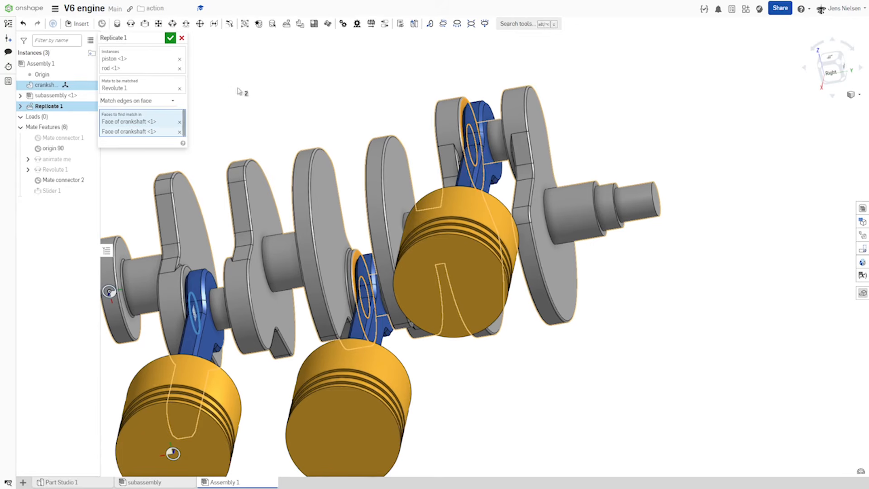
left_click(171, 39)
key("shift+7")
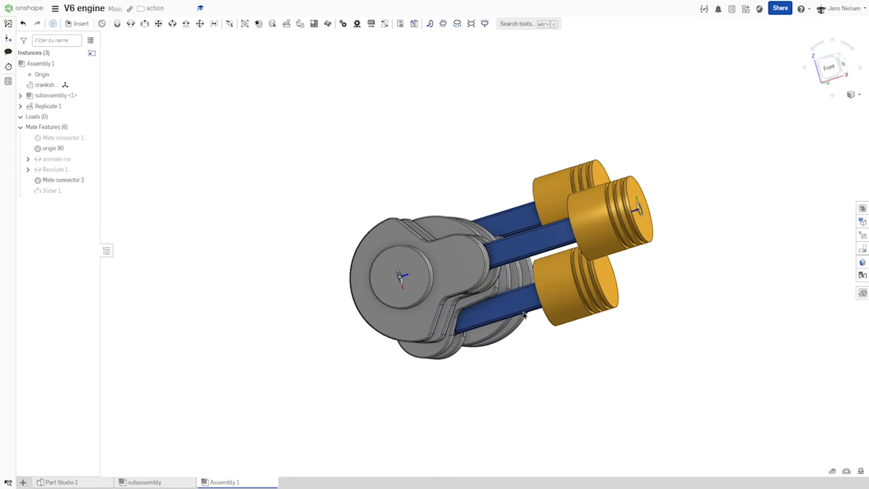
Step: Add a mate connector on the top edge of the middle crankpin's piston and flip its primary axis
left_click_drag(523, 301, 674, 302)
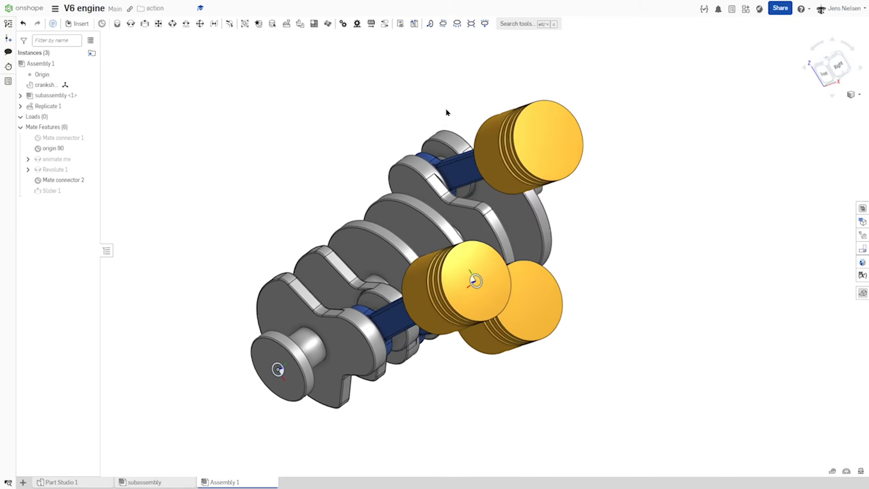
left_click(102, 24)
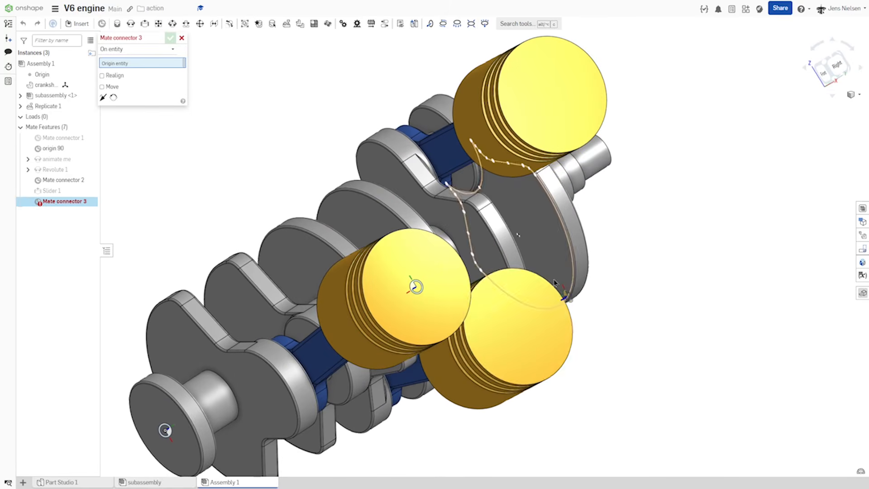
left_click(510, 268)
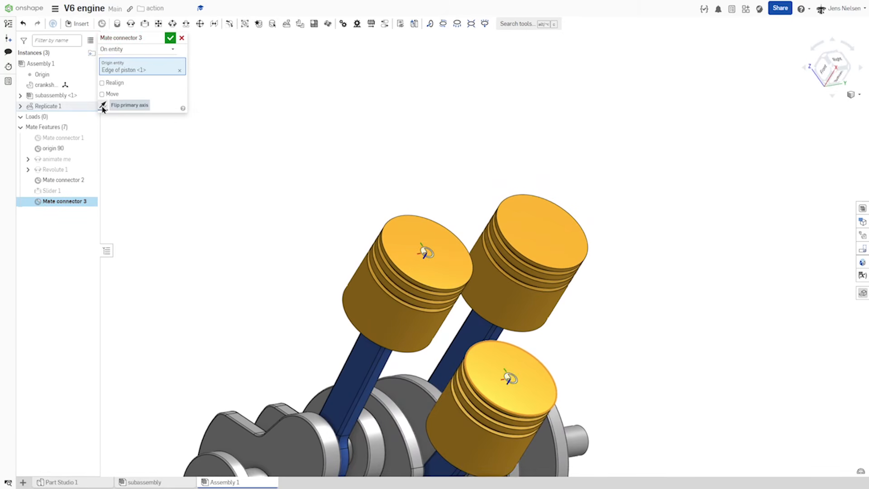
left_click(171, 40)
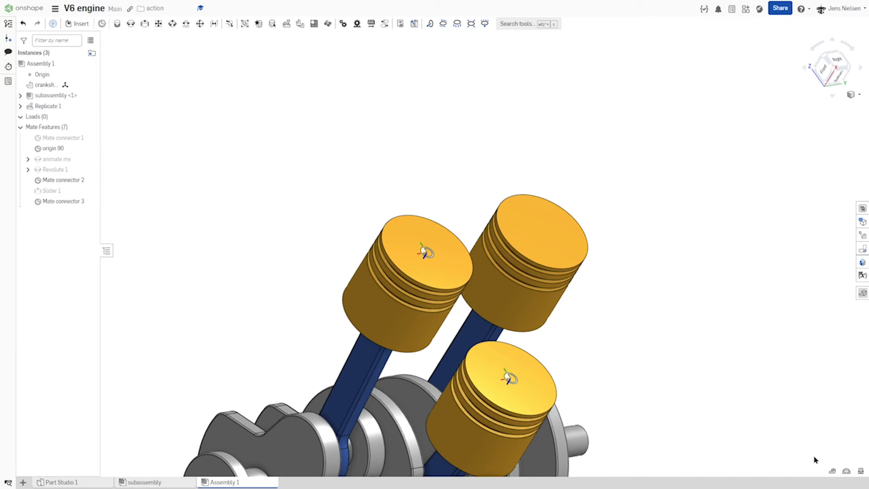
Step: Measure the distance between the middle piston's new mate connector and the assembly origin, including its X, Y and Z components
left_click(833, 472)
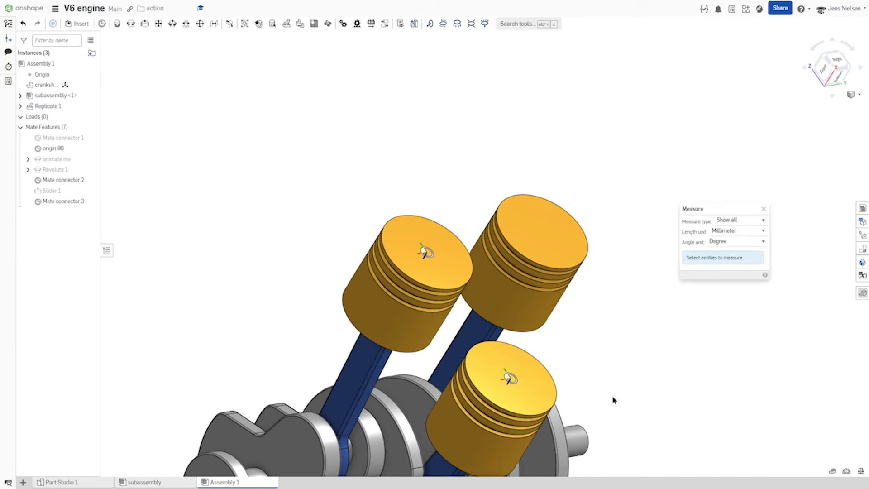
left_click(507, 382)
key("f")
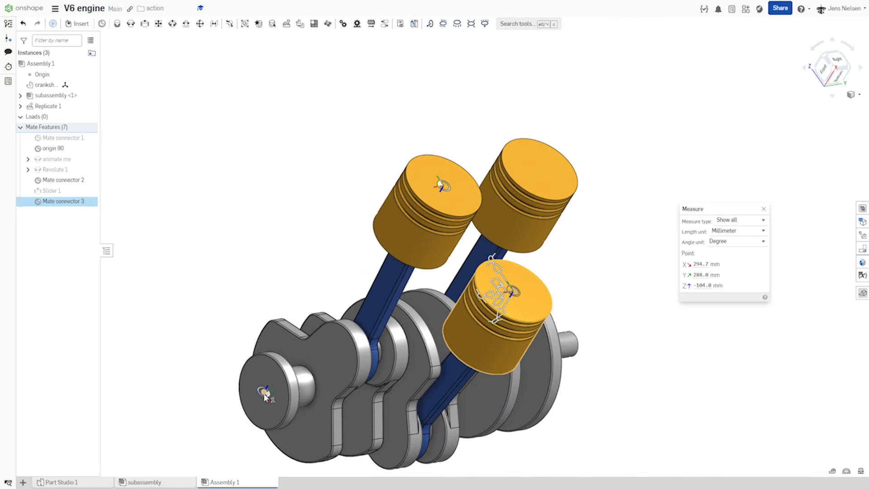
left_click(264, 394)
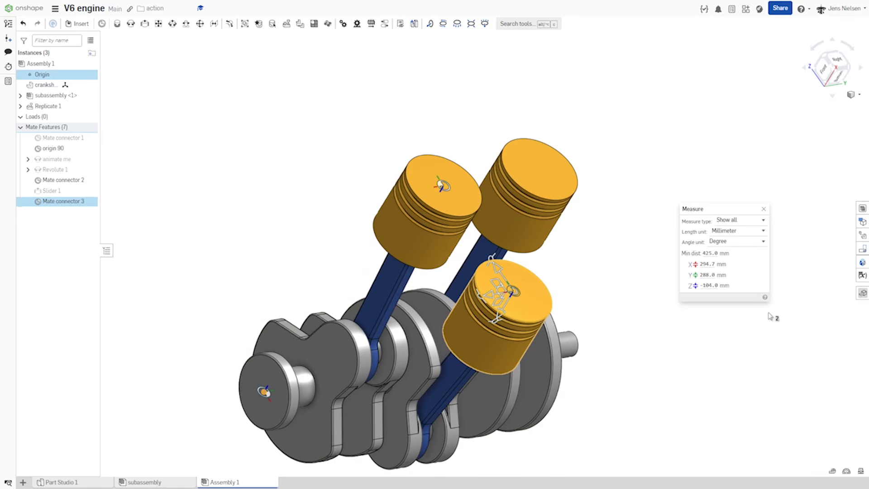
mouse_move(705, 279)
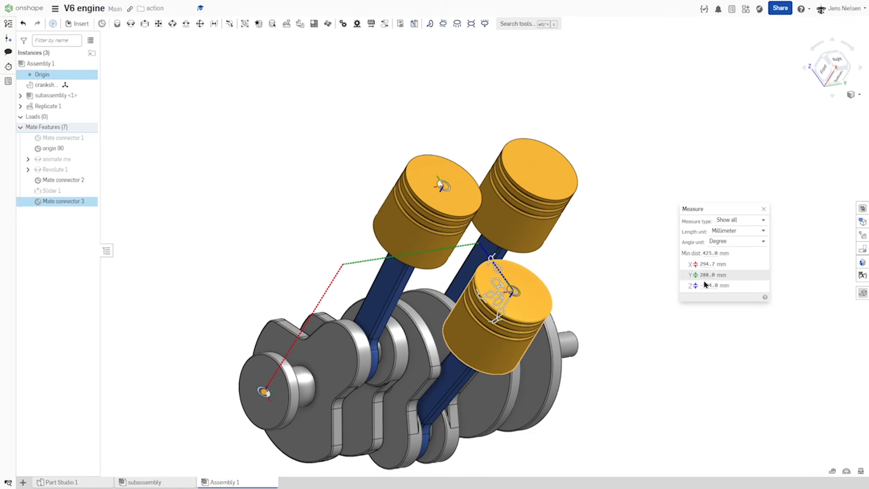
left_click(765, 209)
key("Down")
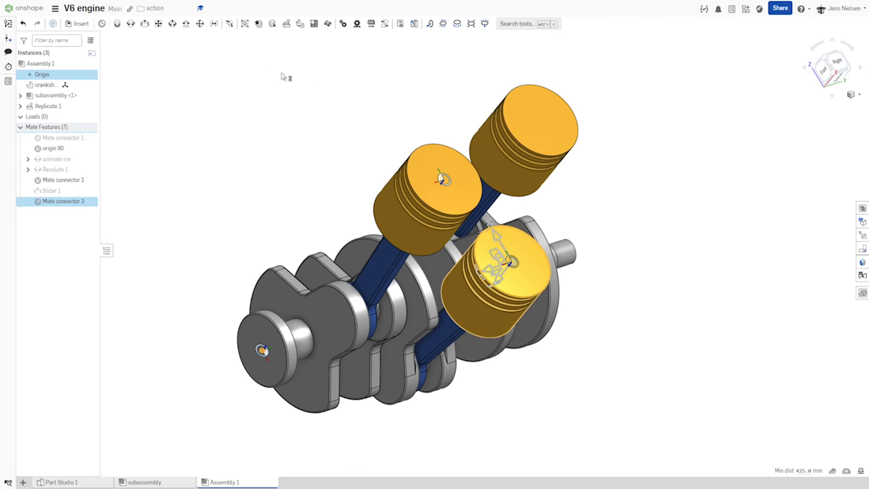
Step: Create a slider mate between the middle piston's top mate connector and origin 90, with a Y offset of 288 mm
left_click(145, 23)
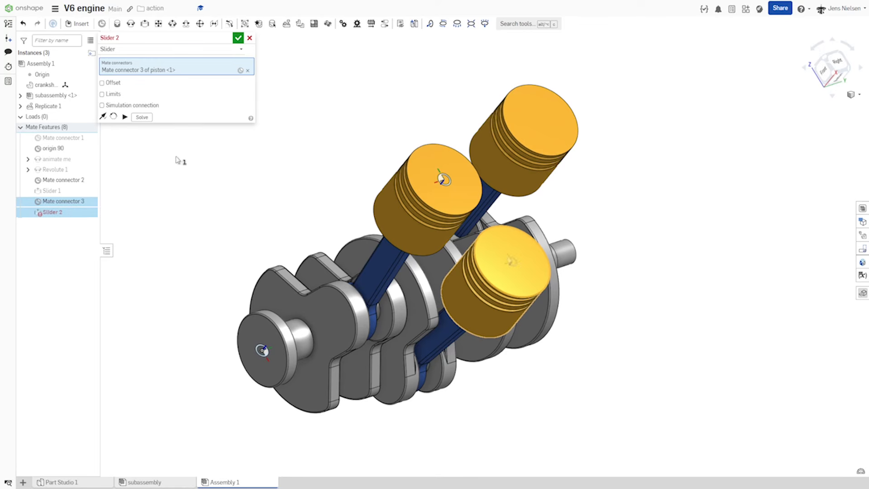
left_click(59, 149)
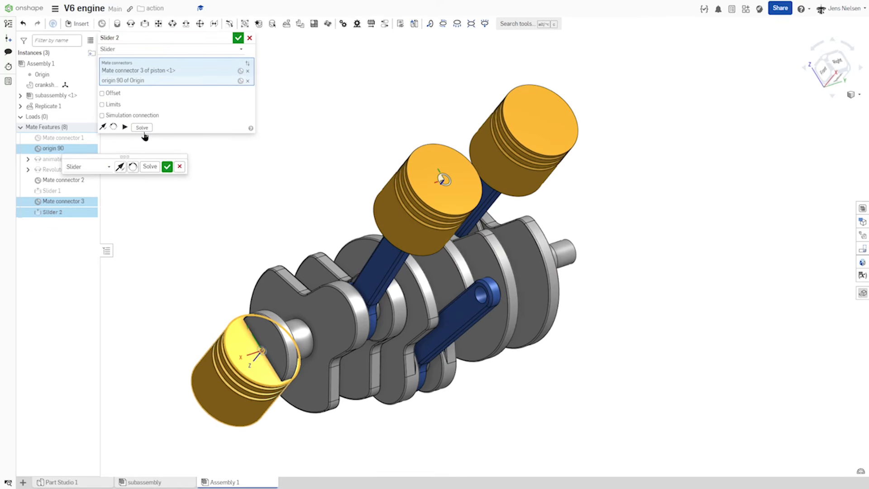
left_click(102, 93)
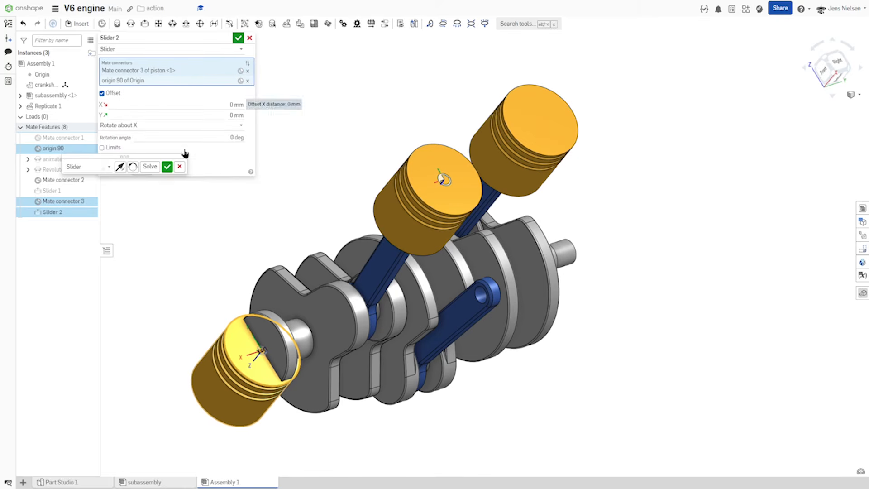
left_click(232, 115)
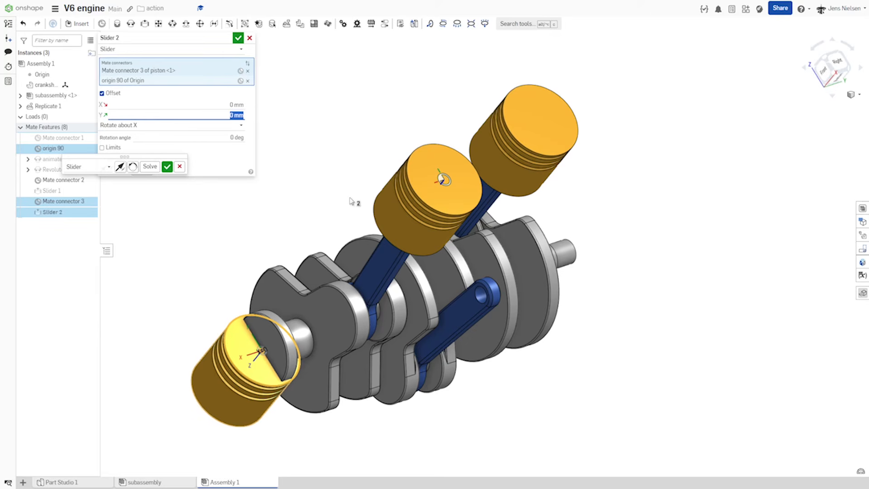
type("288")
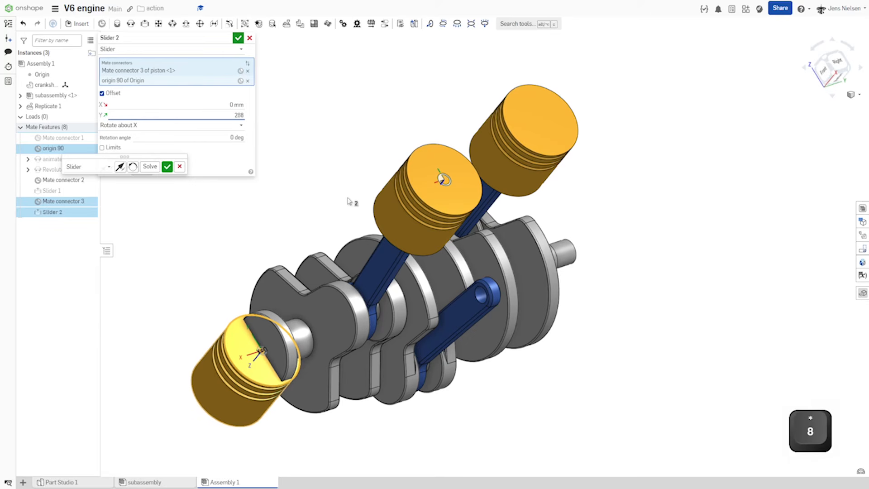
key("Tab")
scroll(370, 215, "down", 4)
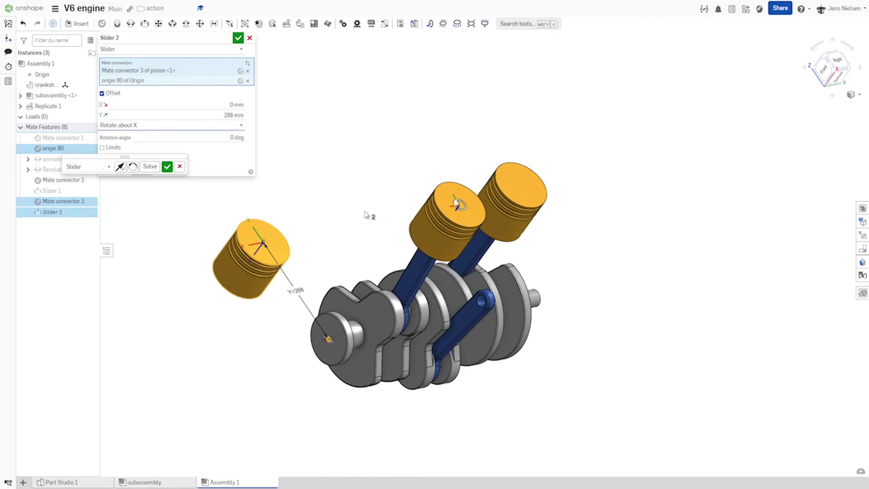
Step: Reset the middle piston slider's Y offset to 0 mm and set its X offset to 288 mm
left_click(221, 115)
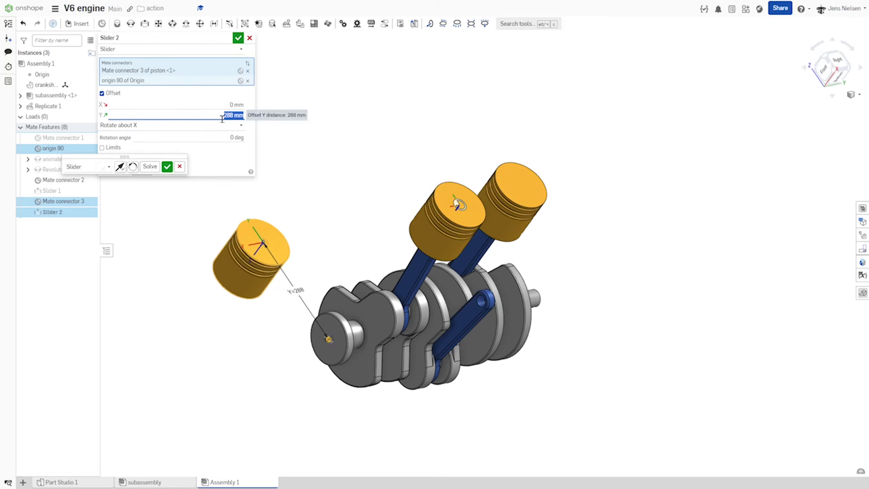
type("0")
key("shift+Tab")
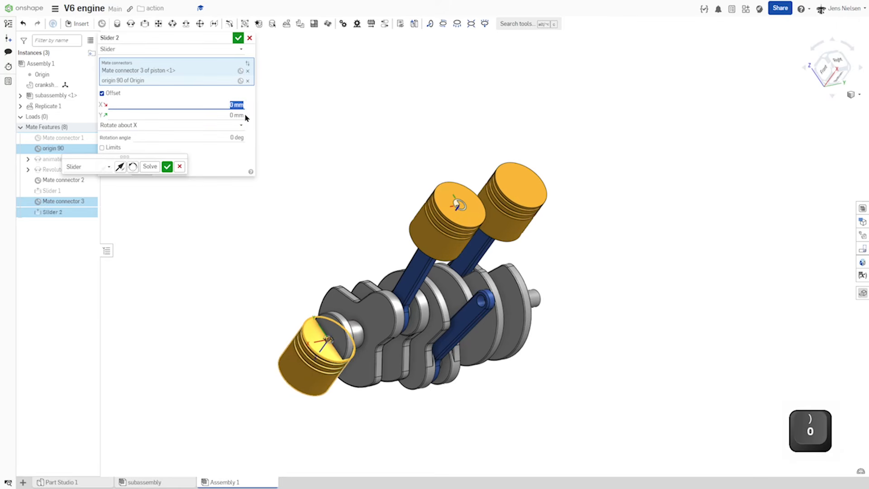
type("288")
key("Tab")
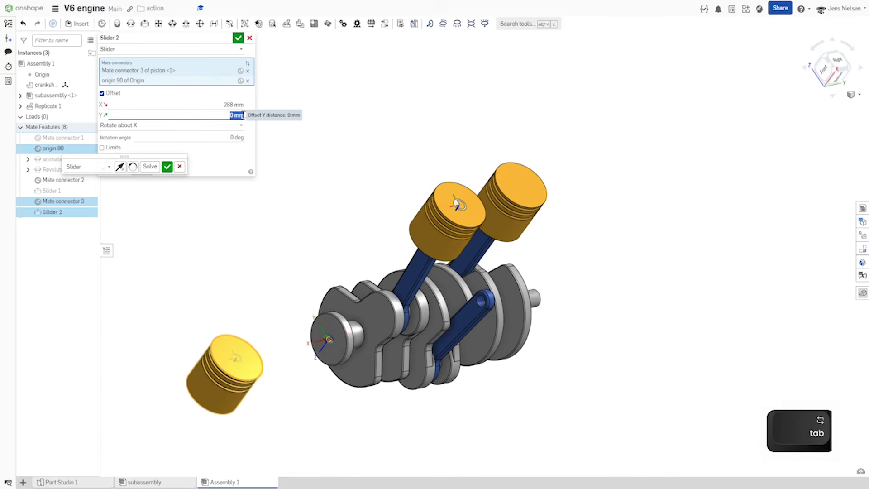
Step: Reverse the middle piston slider's X offset to -288 mm and accept the mate
left_click(228, 105)
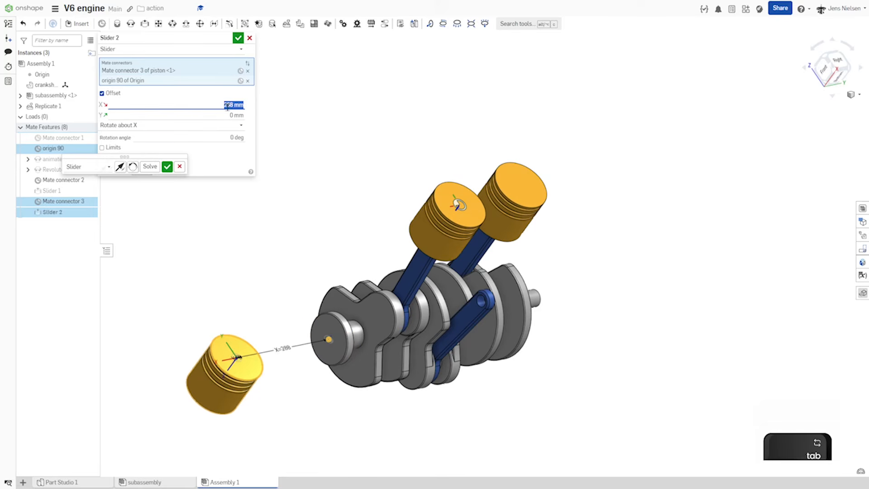
key("Left")
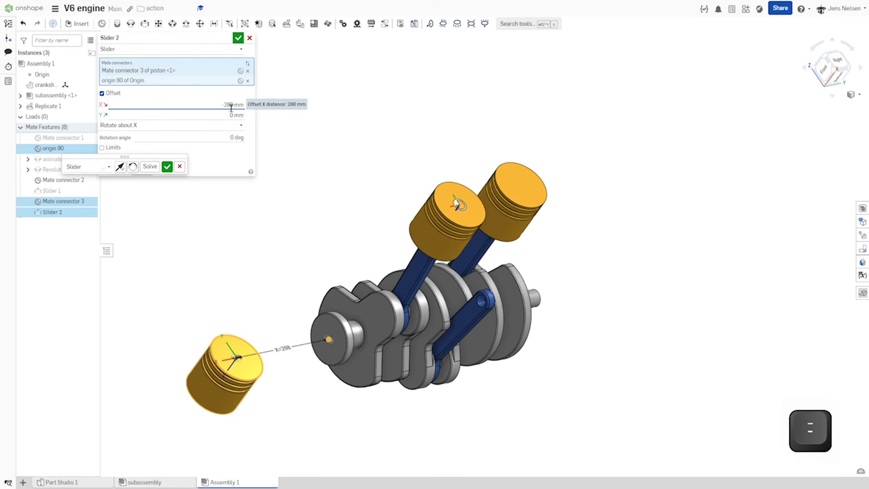
type("-")
key("Tab")
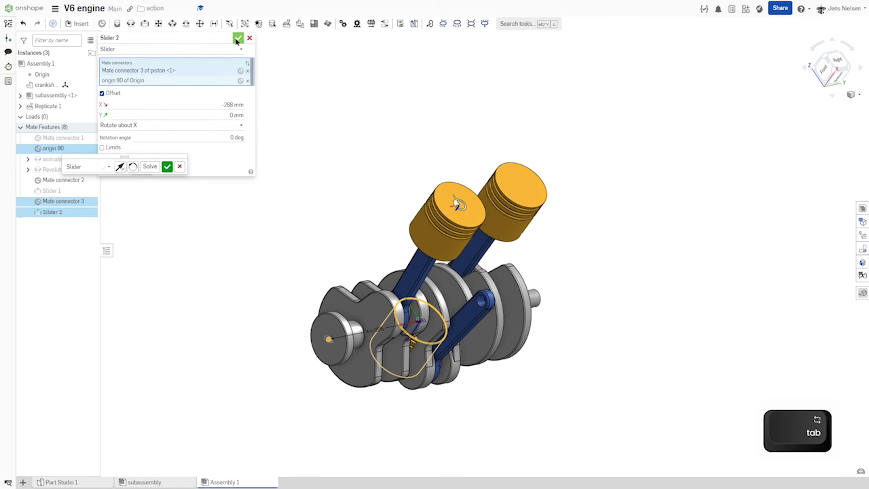
left_click(238, 38)
Step: Add a mate connector on the top edge of the farthest piston and flip its primary axis
right_click_drag(558, 290, 595, 200)
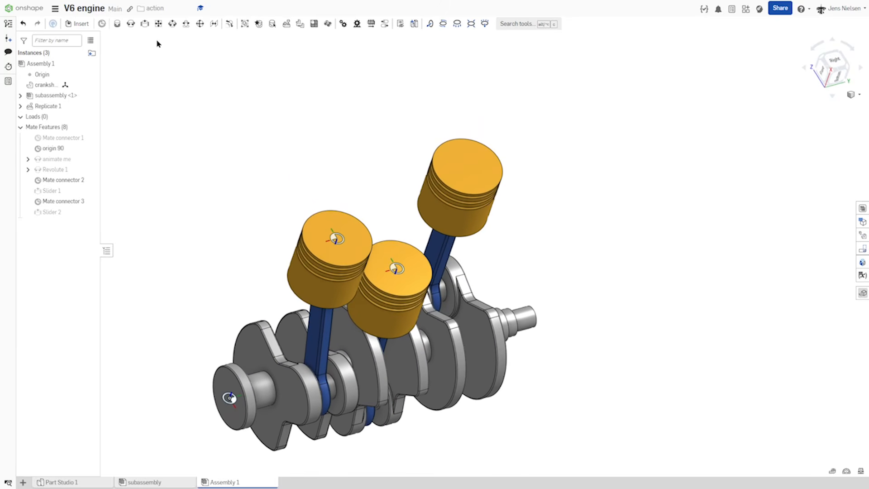
left_click(101, 23)
scroll(488, 140, "up", 2)
scroll(481, 177, "up", 2)
left_click(482, 185)
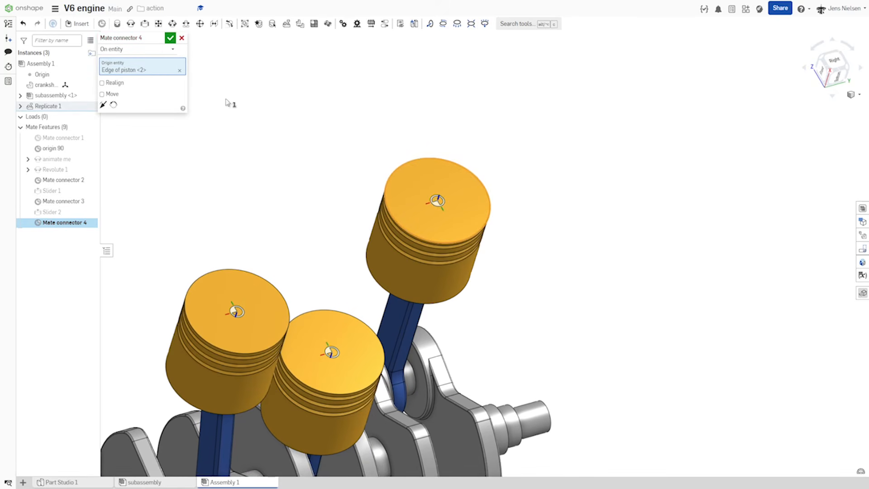
left_click(104, 104)
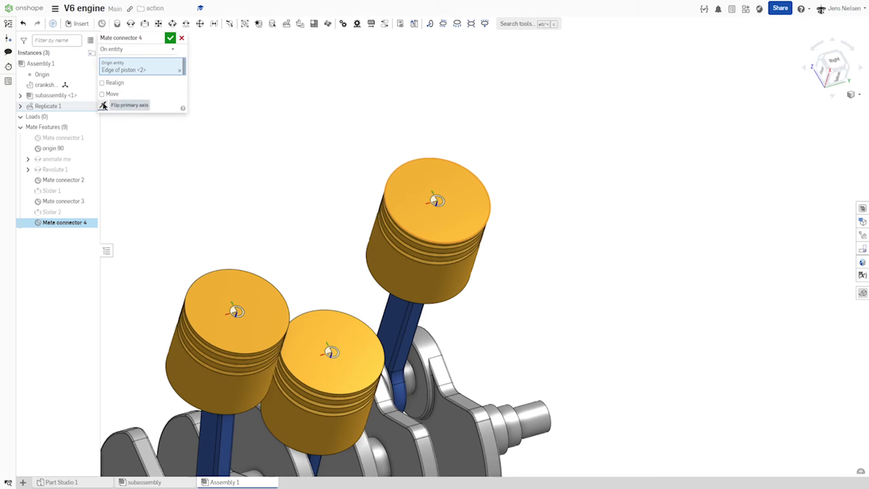
left_click(171, 38)
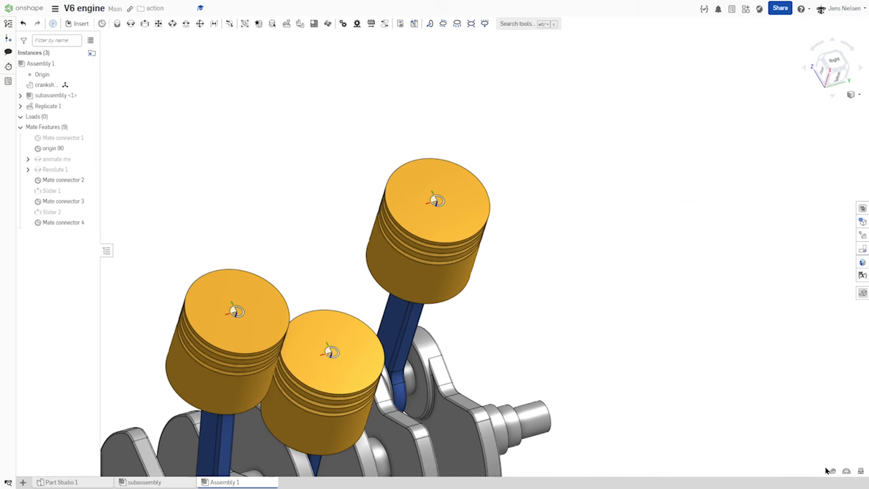
Step: Measure the distance components between the farthest piston's mate connector and the assembly origin
left_click(831, 470)
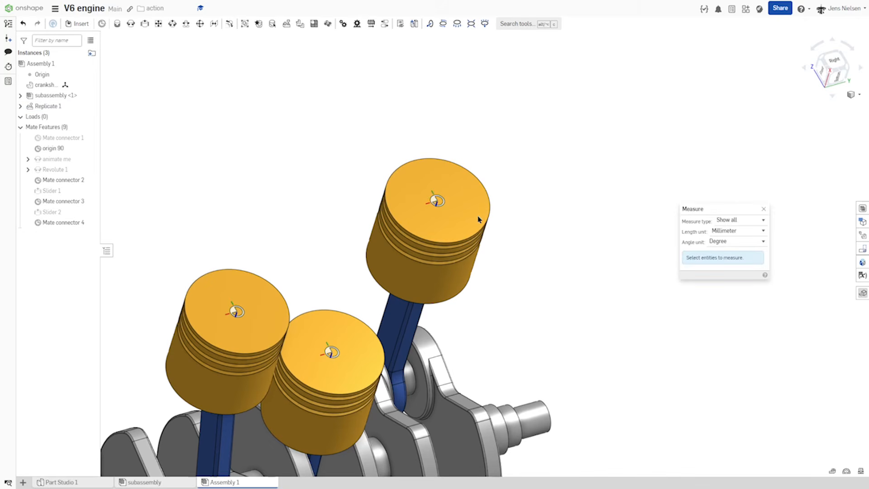
left_click(437, 202)
key("f")
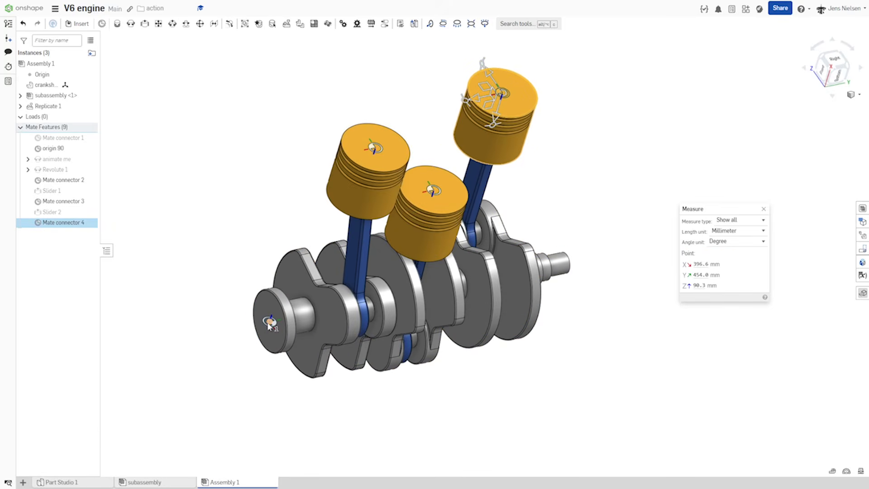
left_click(270, 323)
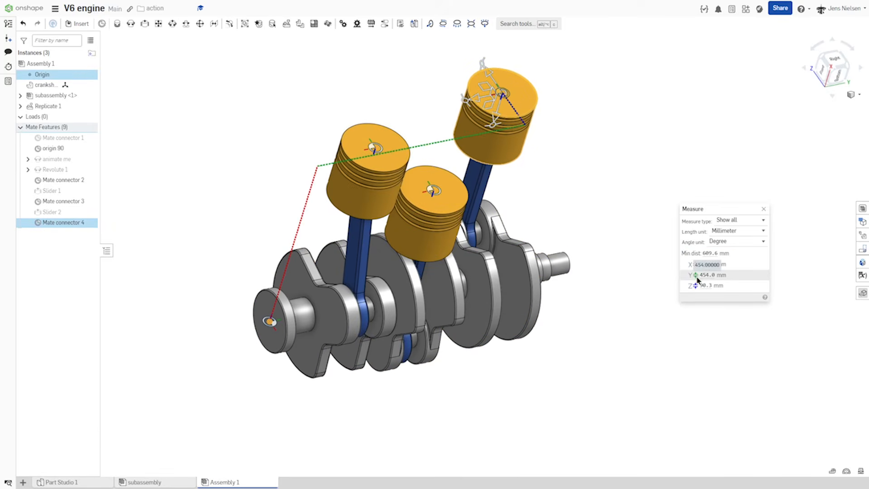
left_click(764, 210)
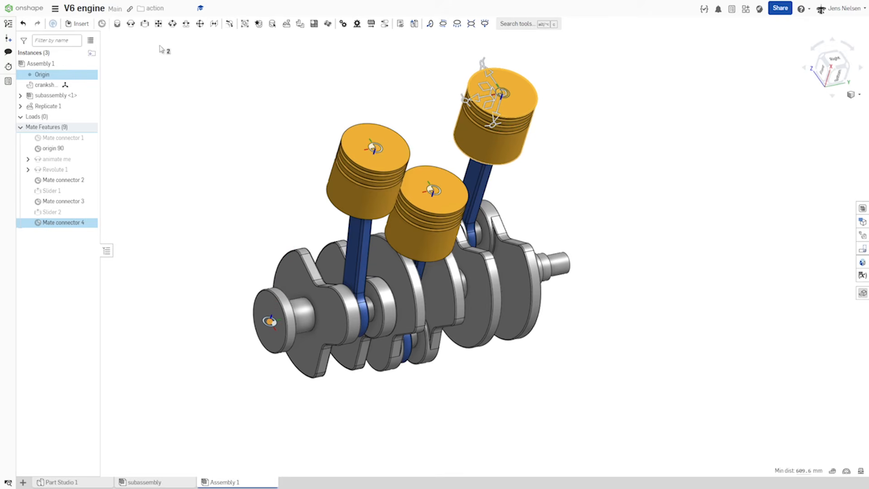
Step: Add a slider mate between the farthest piston's mate connector and origin 90, with an X offset of 454 mm
left_click(145, 24)
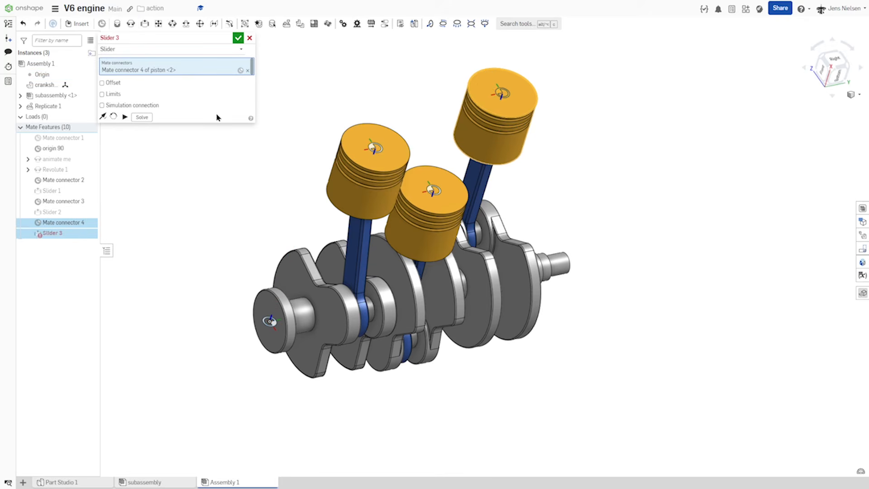
left_click(61, 150)
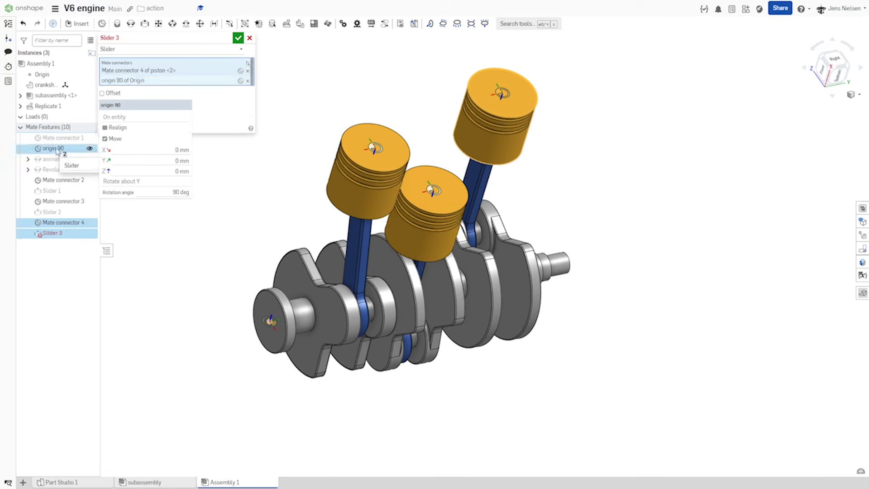
left_click(103, 94)
left_click(235, 105)
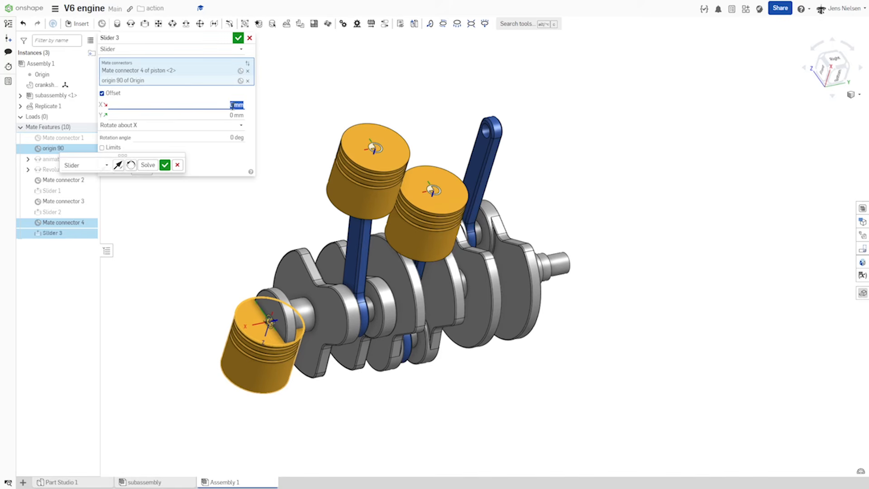
type("454")
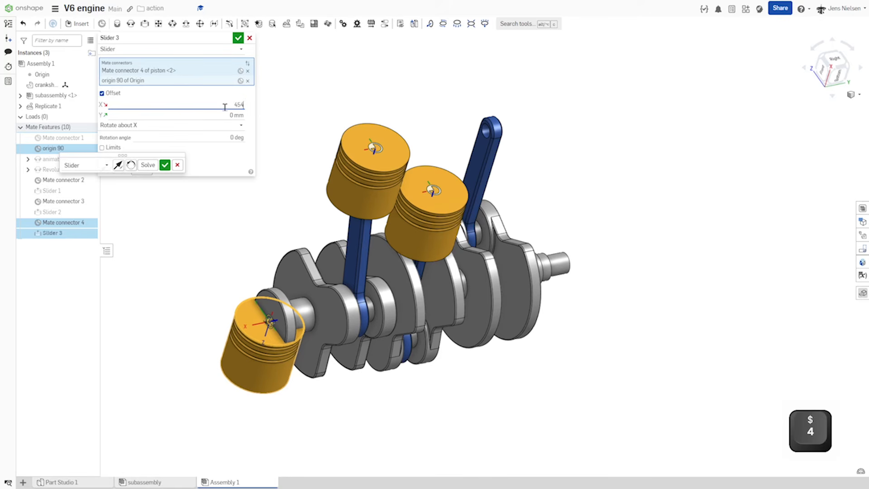
key("Tab")
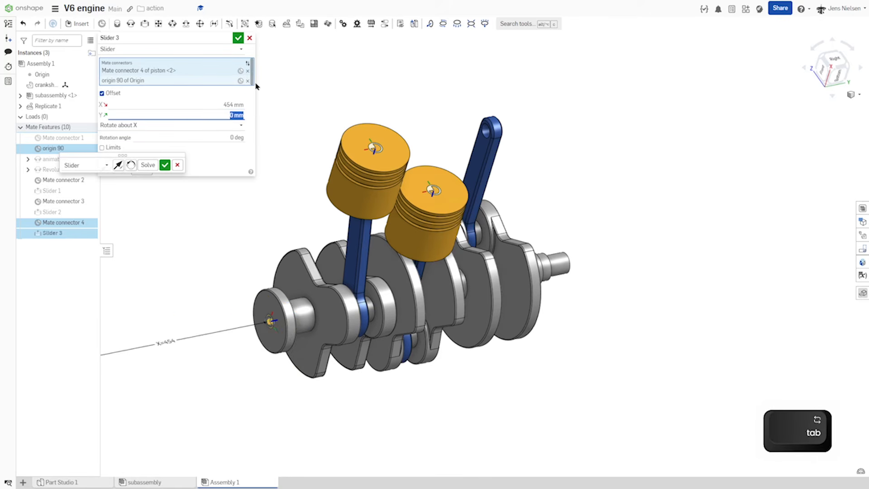
Step: Reverse the farthest piston slider's X offset to -454 mm and accept the mate
scroll(278, 183, "down", 4)
left_click(225, 106)
left_click(222, 104)
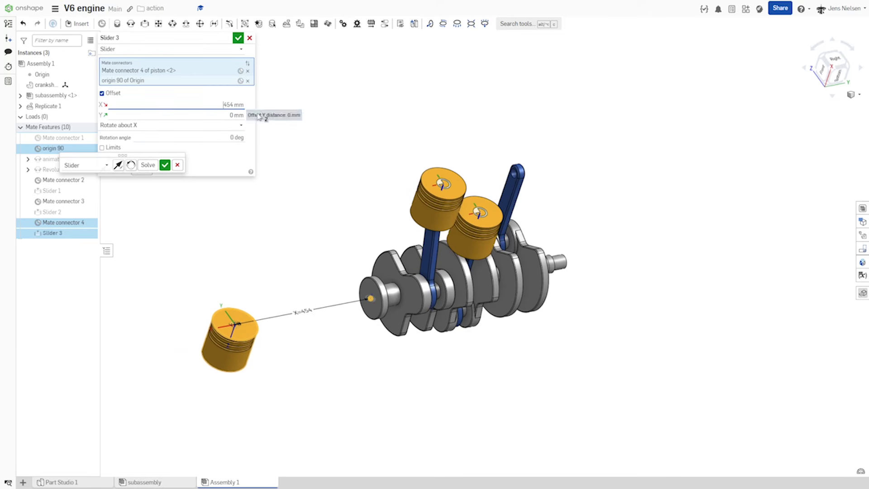
type("-")
key("Tab")
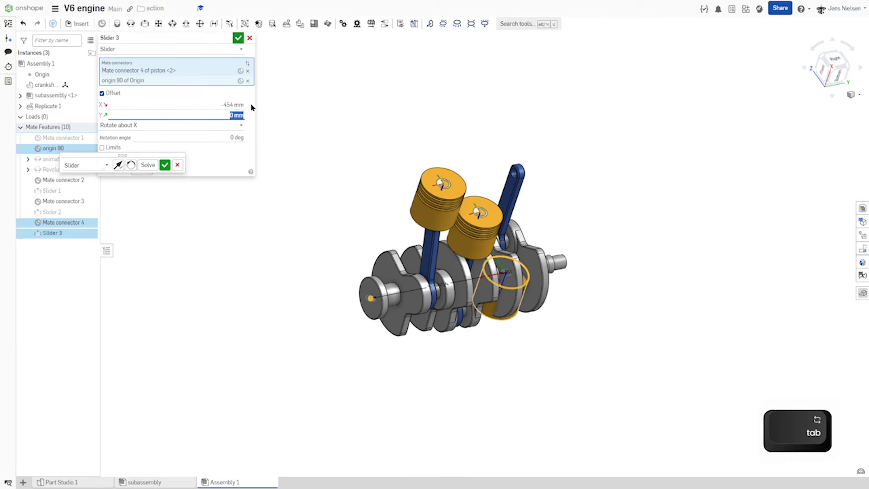
left_click(238, 40)
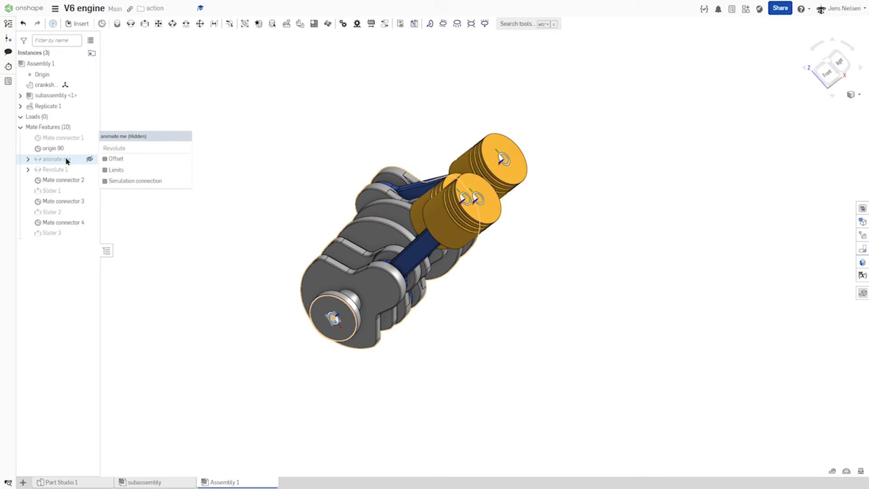
Step: Animate the animate me mate to check the motion of the three pistons, and stop and close the animation
right_click(67, 159)
left_click(106, 249)
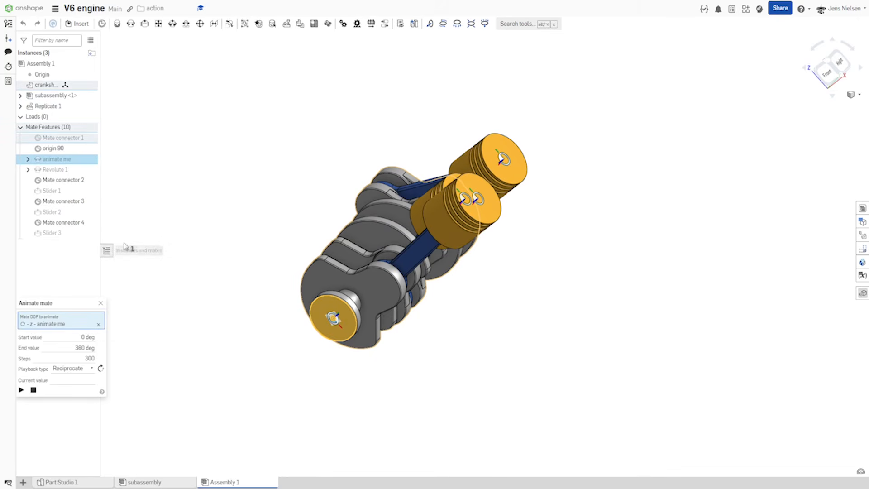
left_click(21, 390)
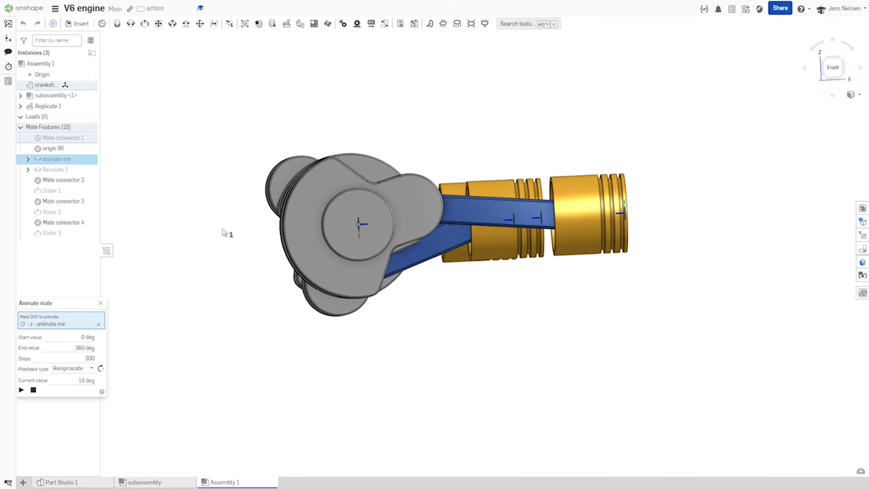
left_click(34, 392)
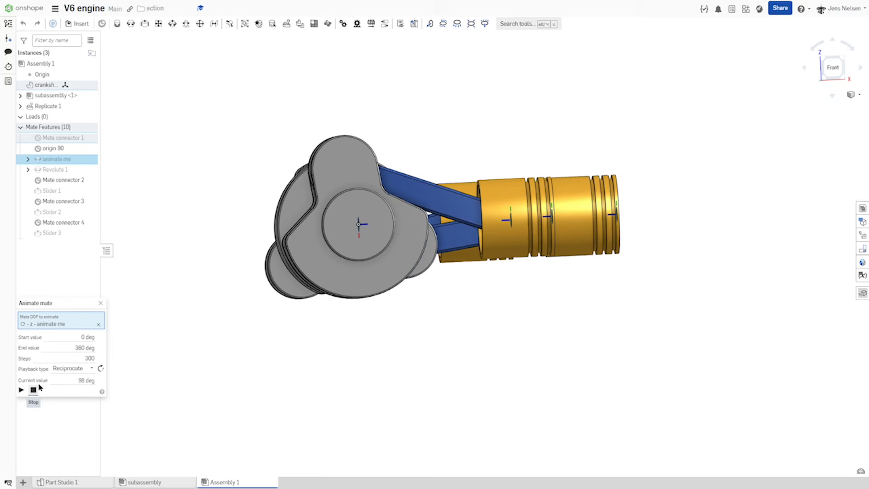
left_click(100, 304)
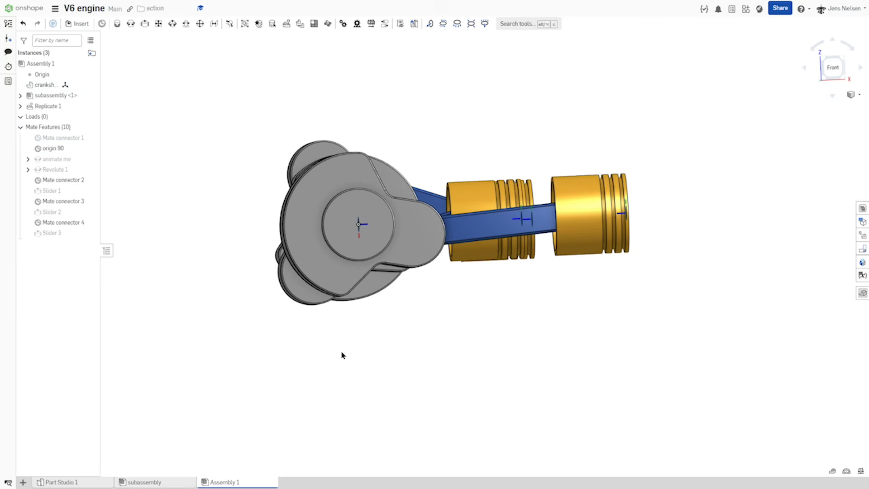
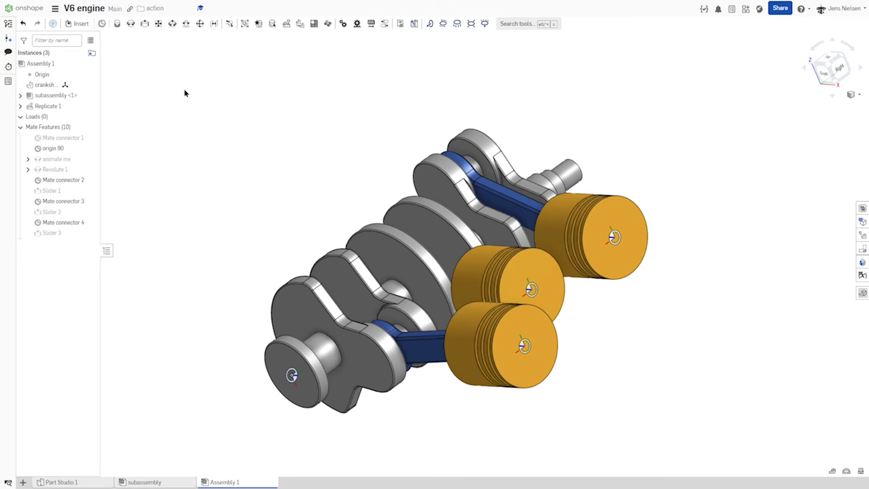
Step: Insert another instance of the piston-rod subassembly into the assembly
left_click(78, 24)
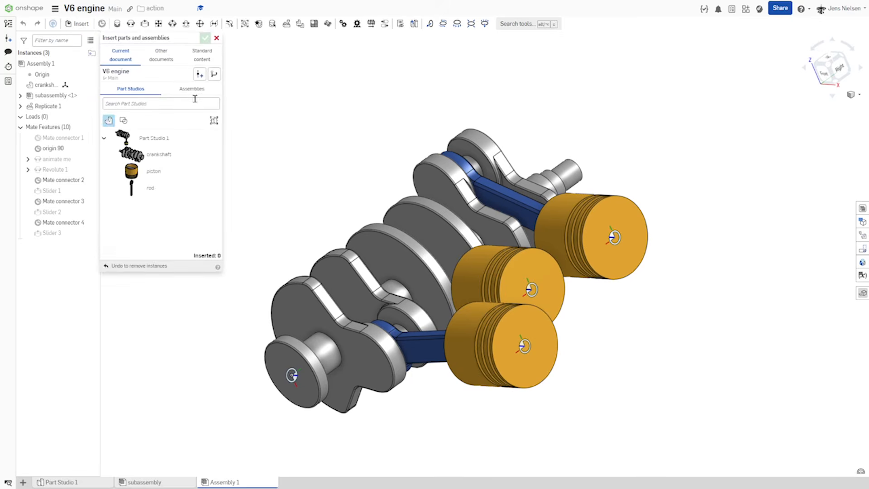
left_click(193, 93)
left_click(141, 122)
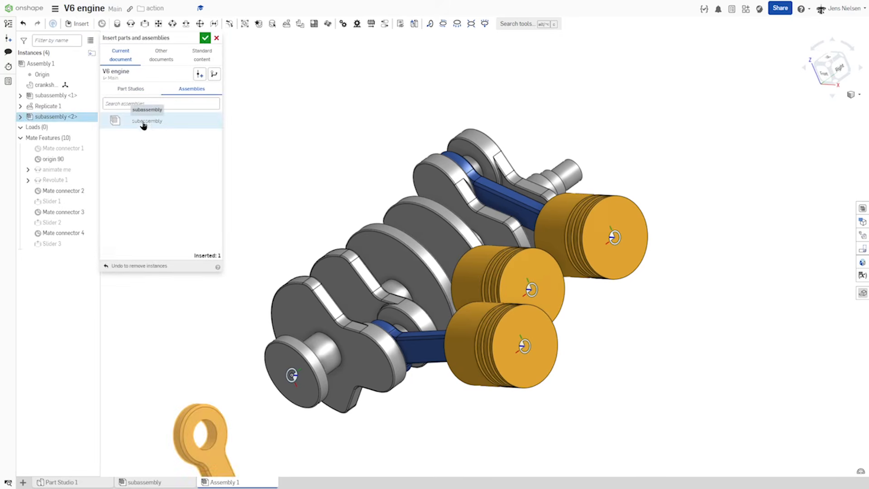
left_click(206, 38)
key("f")
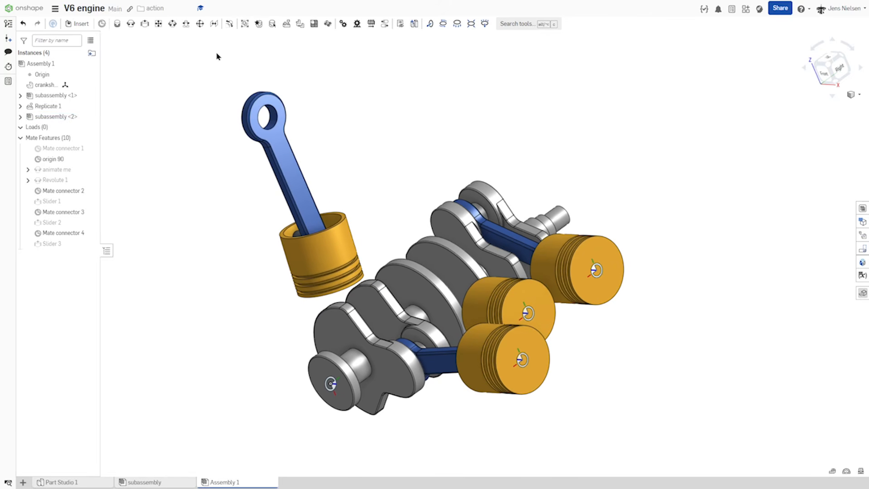
Step: Add a revolute mate between the new rod's big end and the front crankpin beside the first rod, flipping its primary axis
left_click(130, 24)
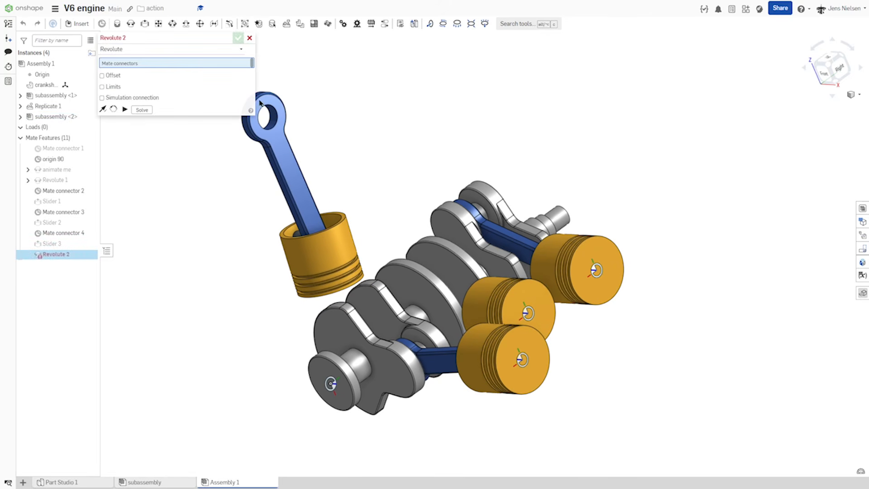
left_click(277, 117)
scroll(389, 290, "up", 3)
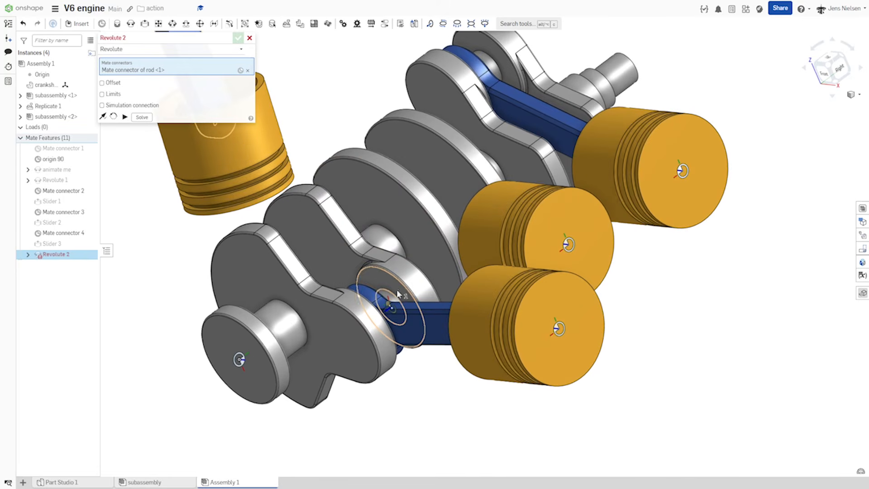
left_click(398, 300)
scroll(430, 319, "down", 1)
right_click_drag(430, 319, 499, 322)
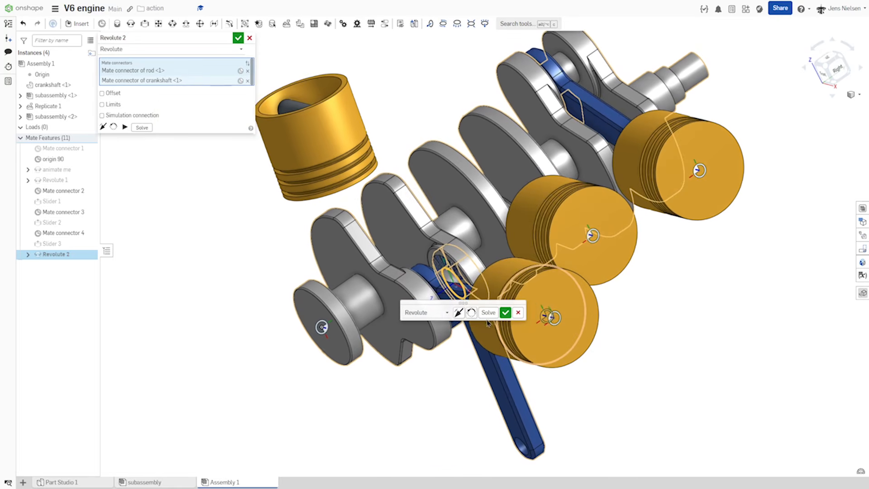
left_click(459, 313)
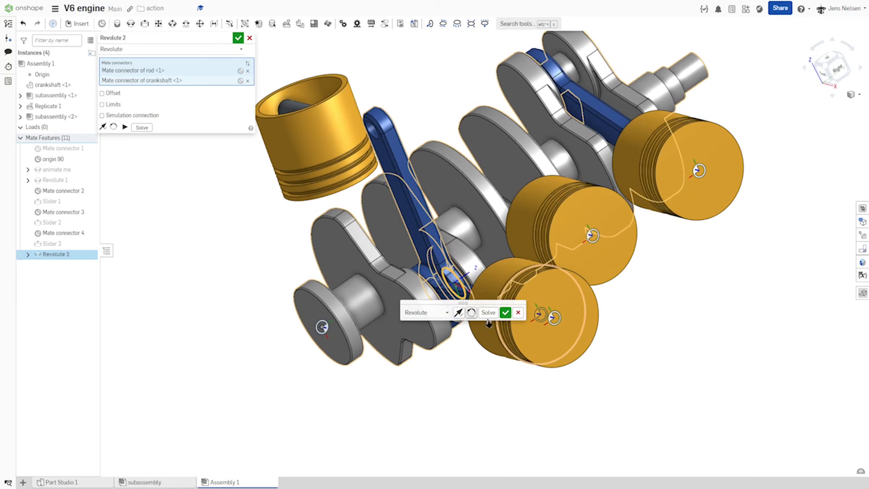
left_click(506, 314)
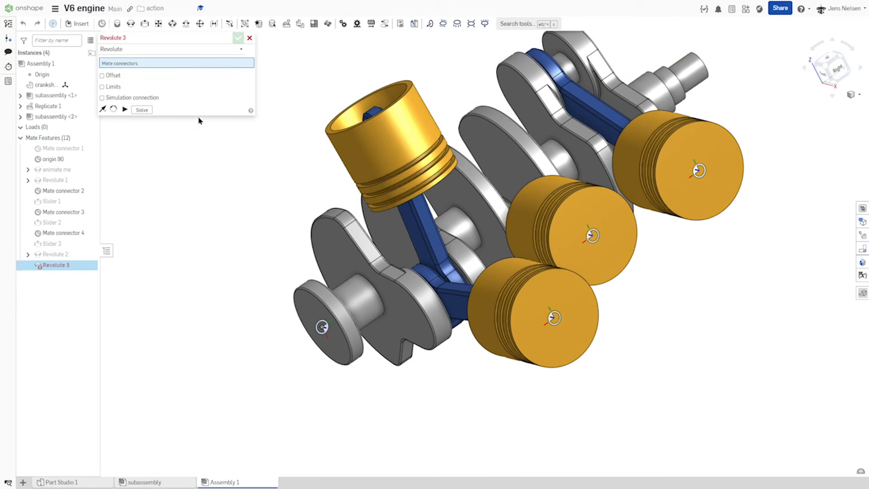
left_click(249, 39)
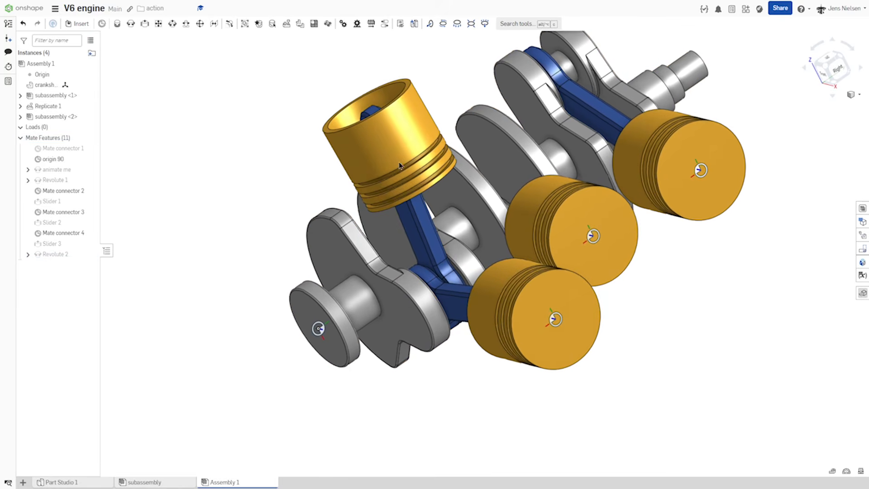
Step: Swing the new piston outward so its crown faces away from the crankshaft
right_click_drag(401, 163, 389, 168)
left_click_drag(386, 167, 345, 92)
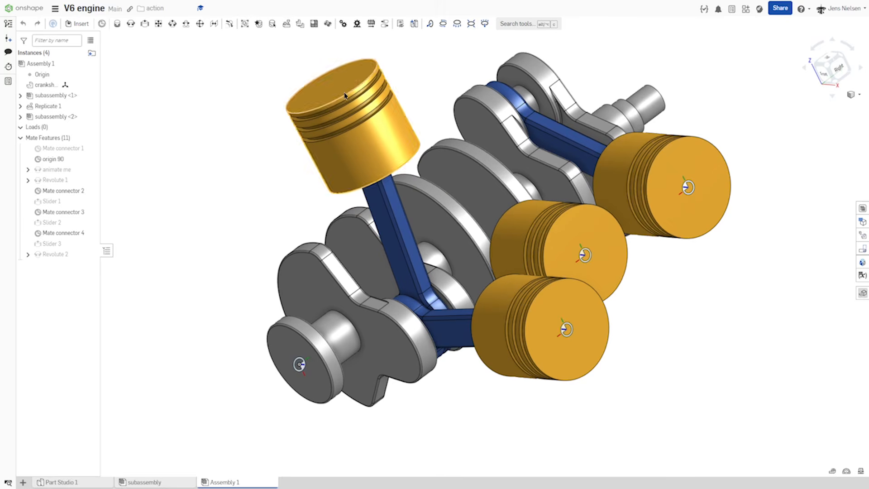
scroll(250, 126, "down", 3)
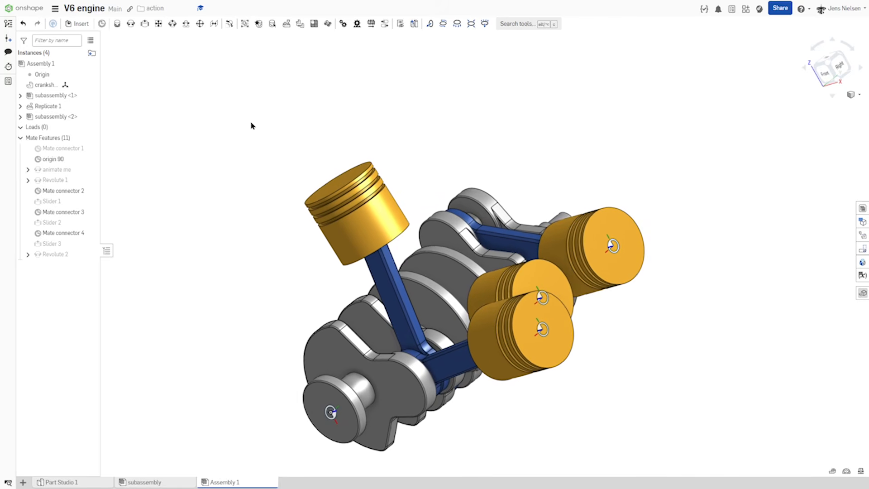
Step: Add a mate connector on the top edge of the new piston and flip its primary axis
left_click(117, 28)
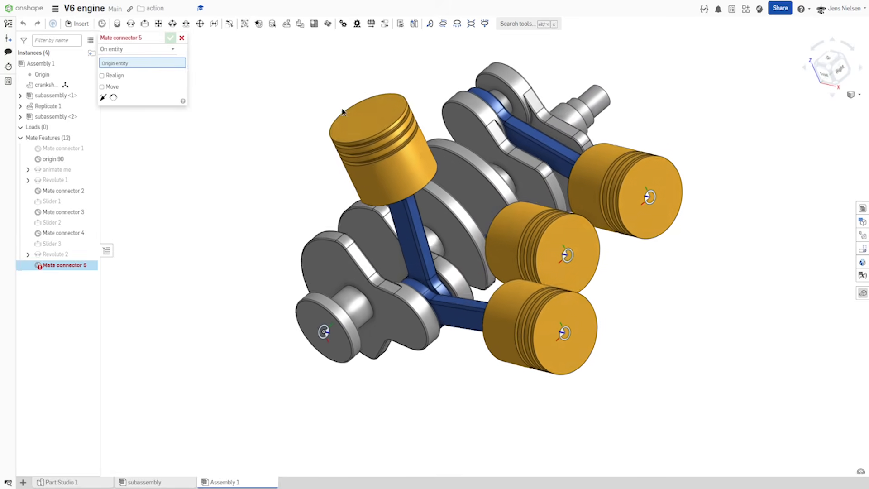
left_click(406, 98)
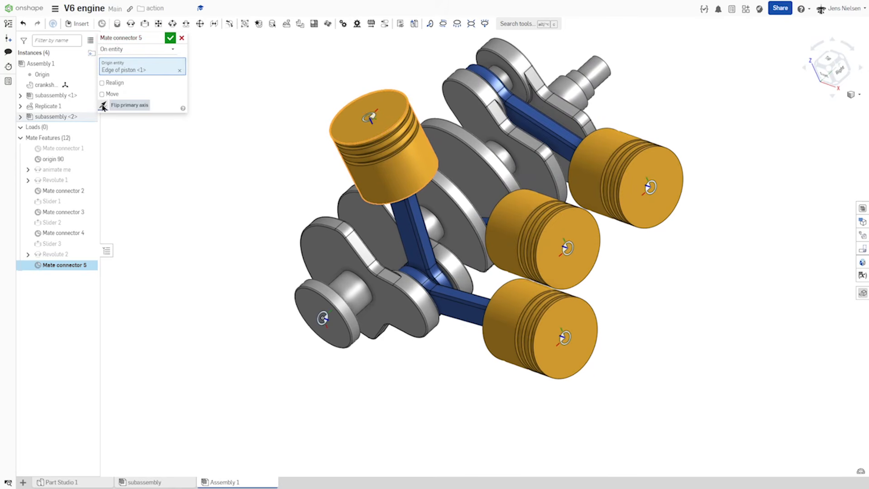
left_click(171, 39)
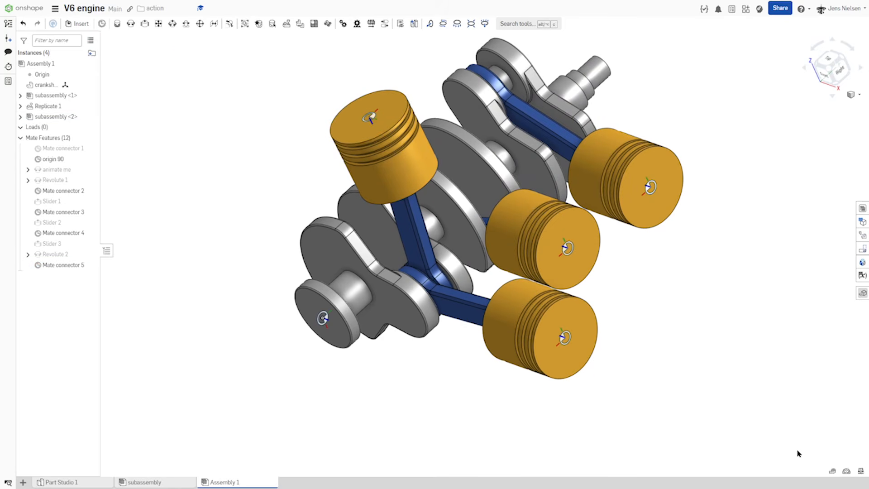
Step: Measure the distance components between the new piston's mate connector and the assembly origin
left_click(832, 472)
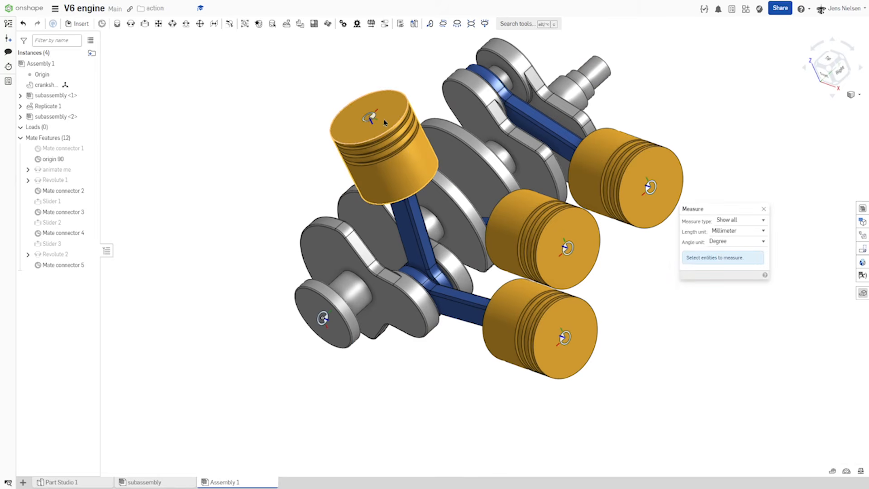
left_click(378, 119)
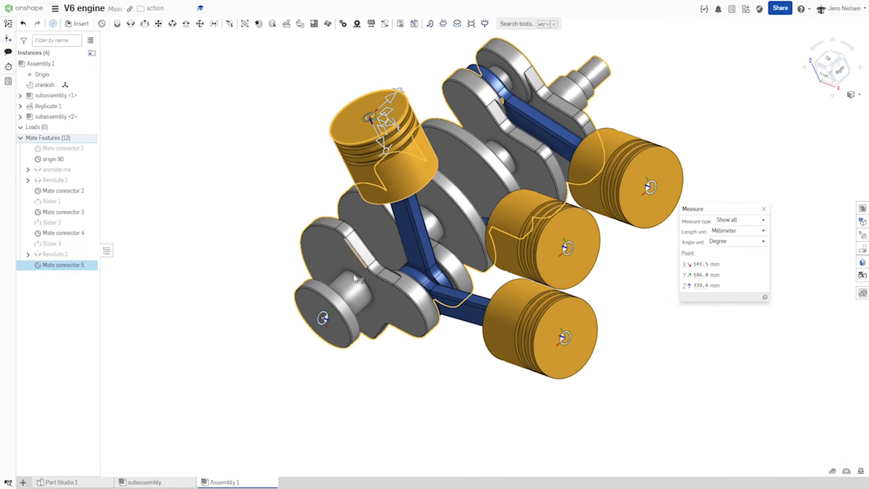
left_click(324, 318)
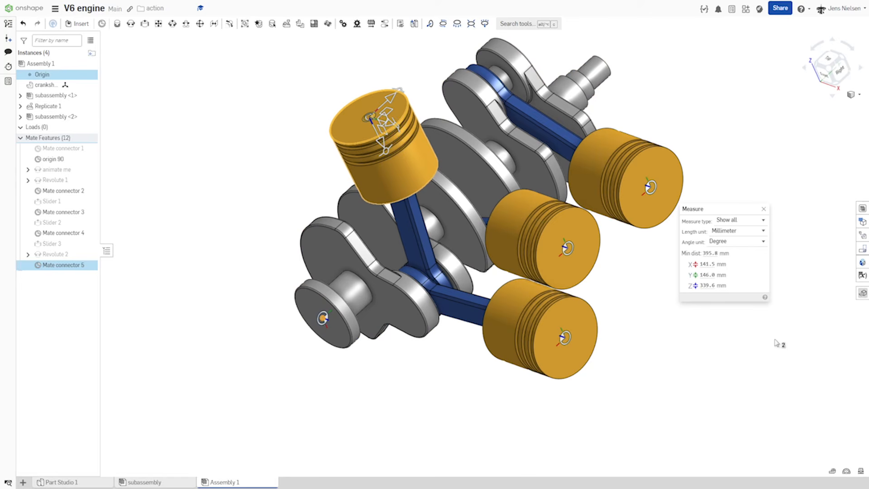
left_click(765, 209)
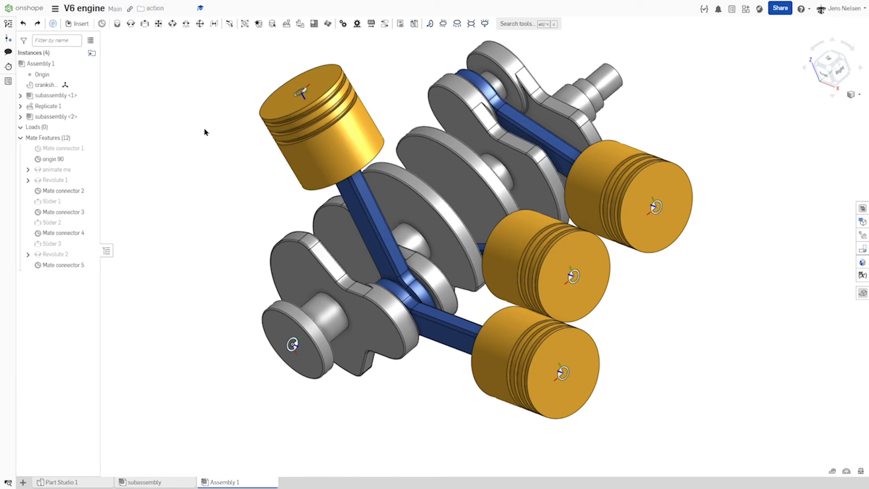
Step: Add a slider mate between the new front piston's mate connector and the origin 90 connector, offset 146 mm in X
left_click(145, 24)
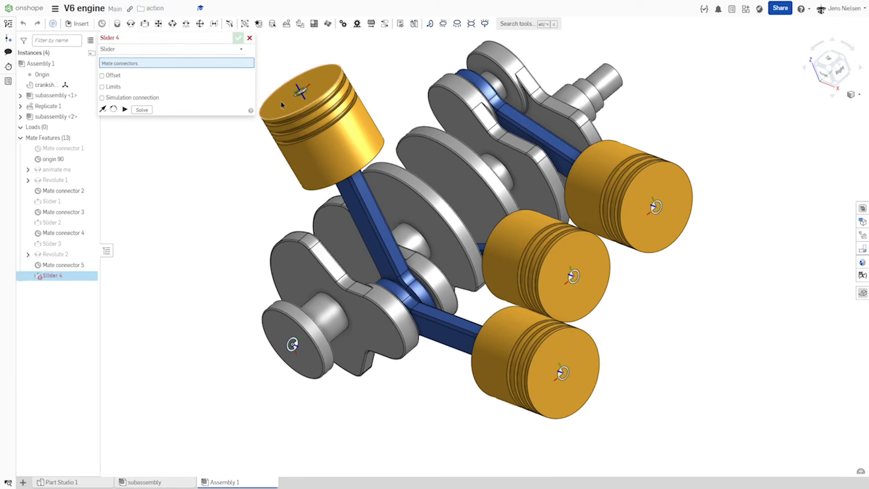
left_click(301, 94)
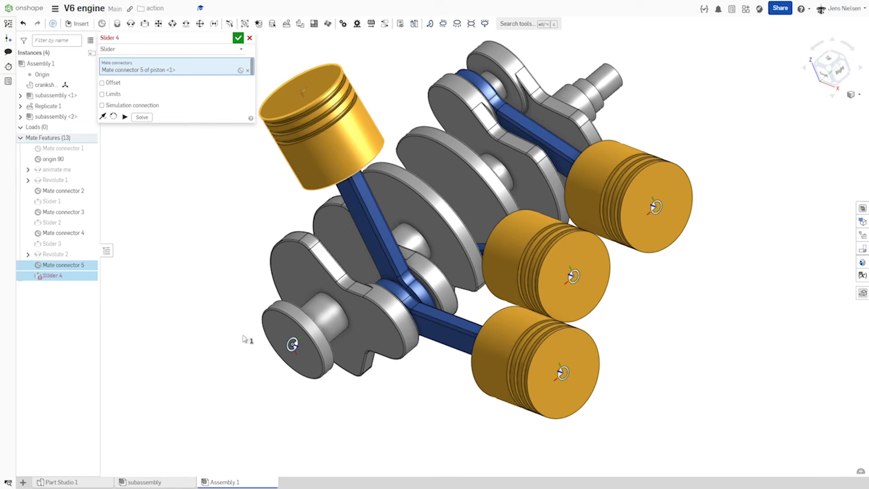
left_click(53, 159)
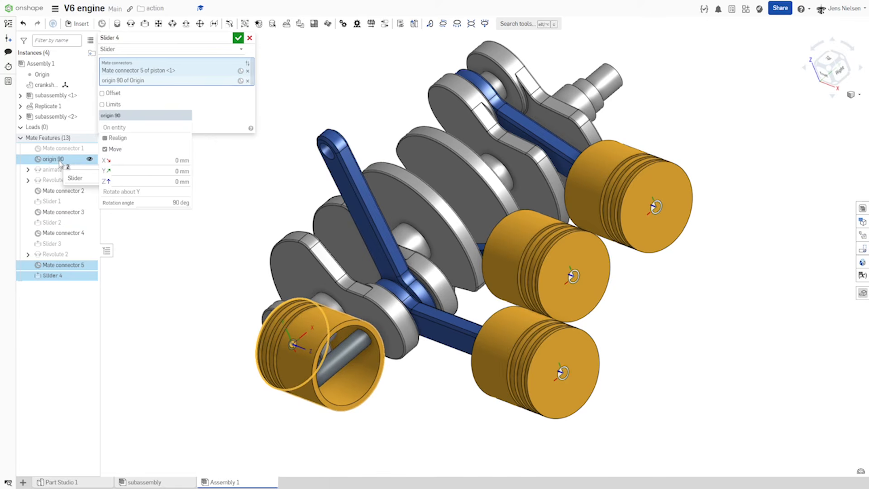
left_click(103, 94)
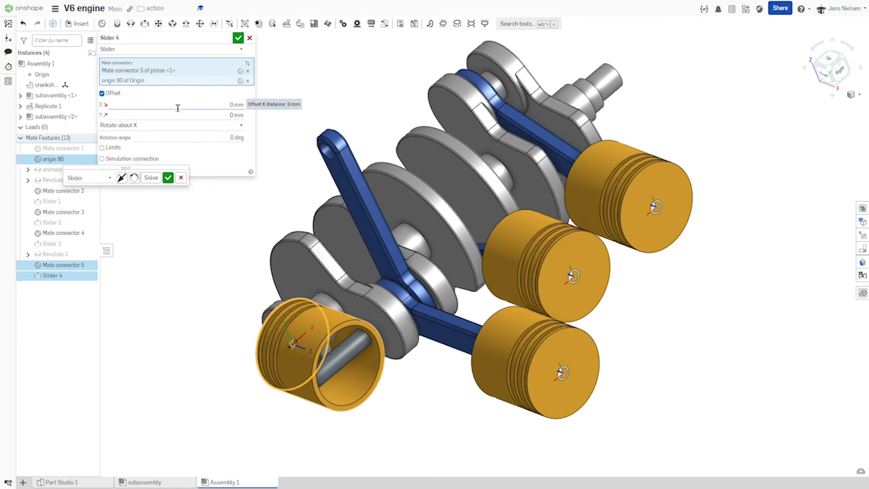
left_click(233, 104)
type("1")
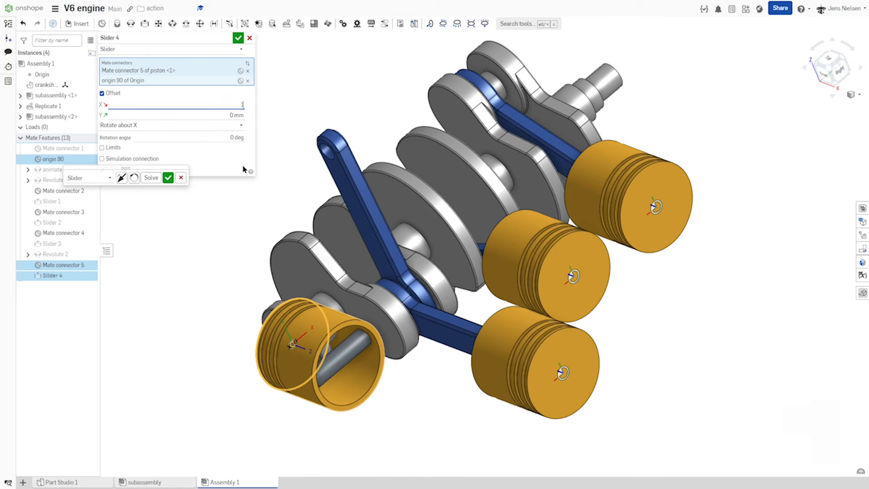
type("4")
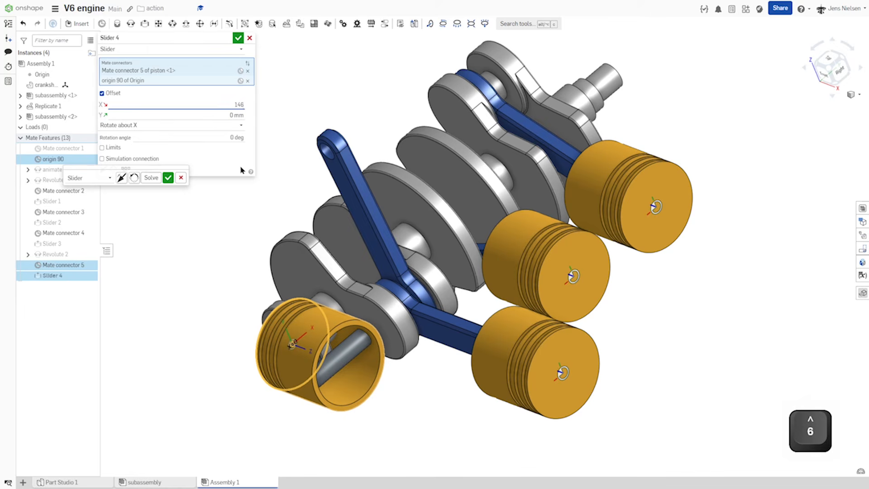
type("6")
key("Tab")
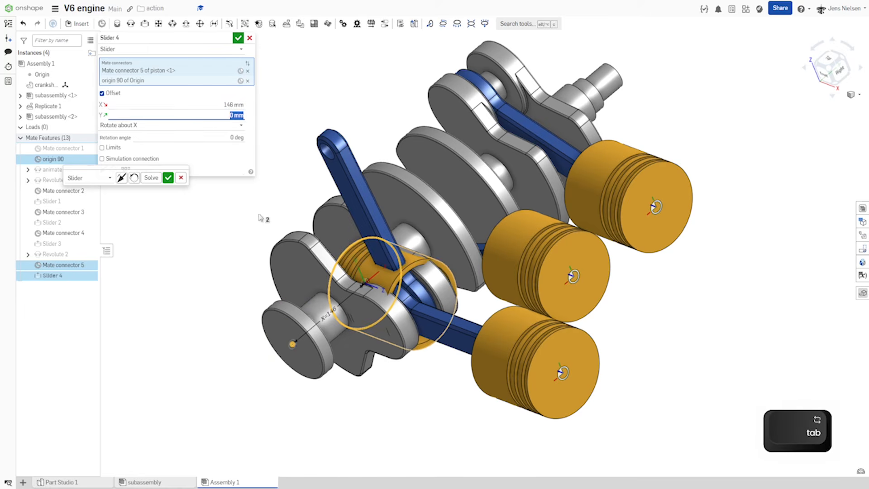
Step: Set the slider mate's rotation about X to 60 deg and accept the mate
scroll(260, 204, "down", 3)
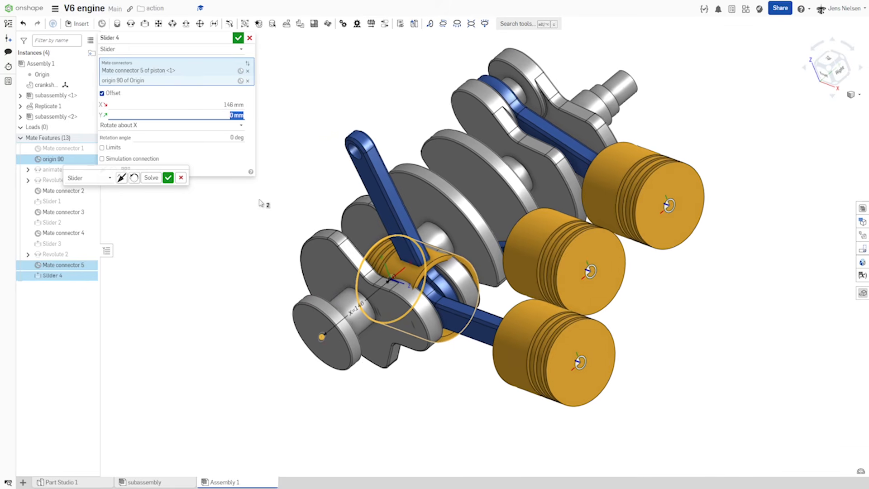
scroll(260, 204, "down", 1)
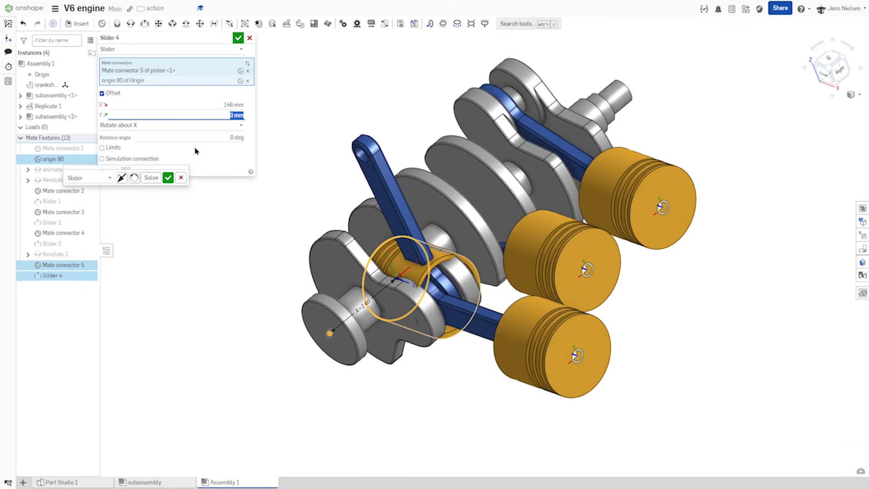
left_click(237, 137)
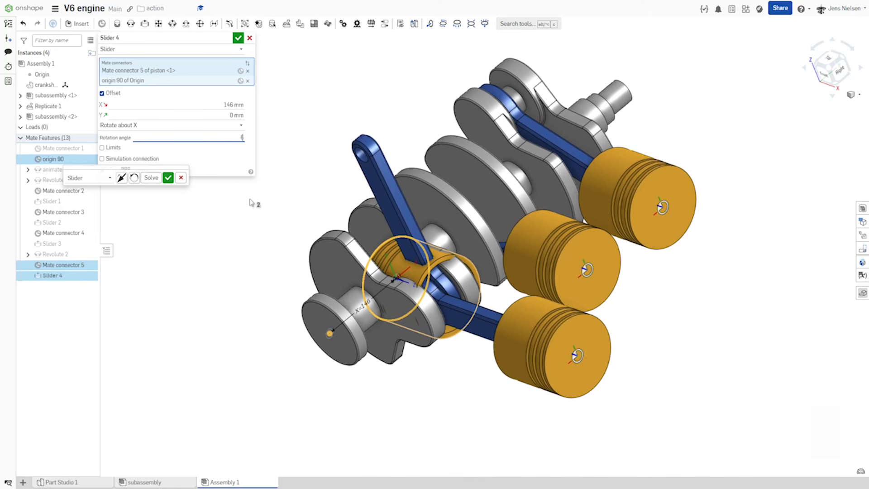
type("0")
key("Tab")
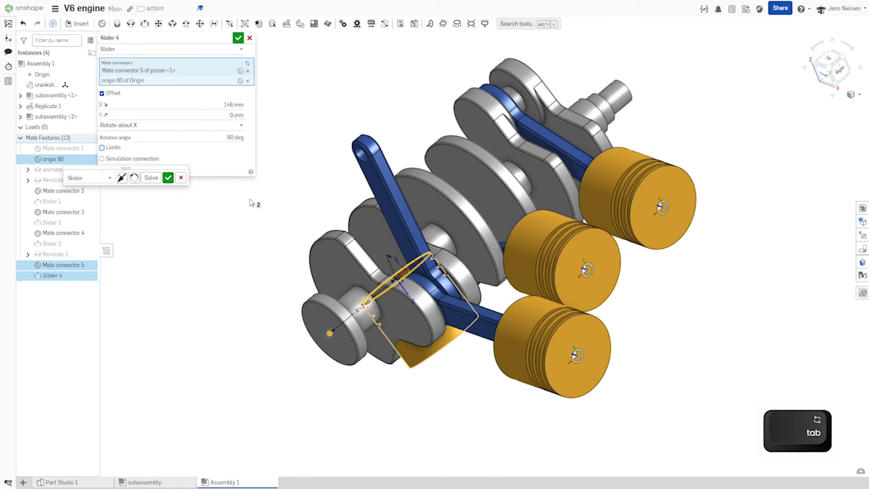
left_click(236, 38)
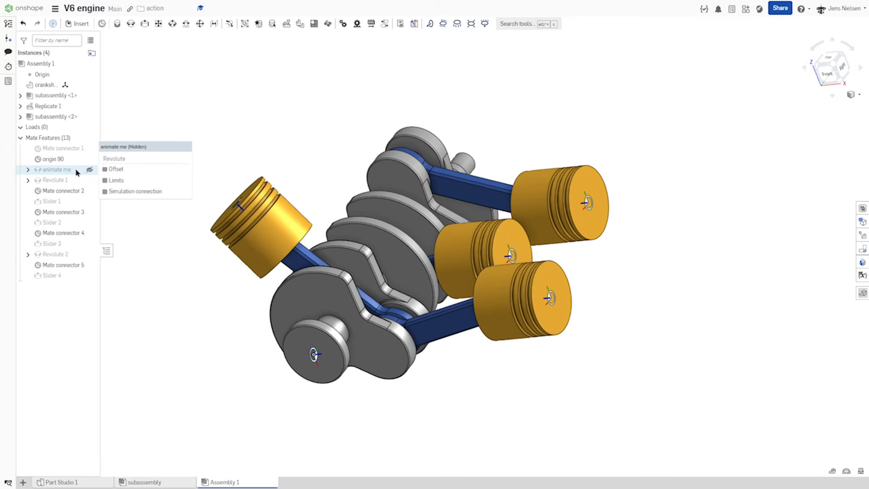
Step: Play the animation of the "animate me" revolute mate to check the new piston's motion, and close the animation
right_click(77, 172)
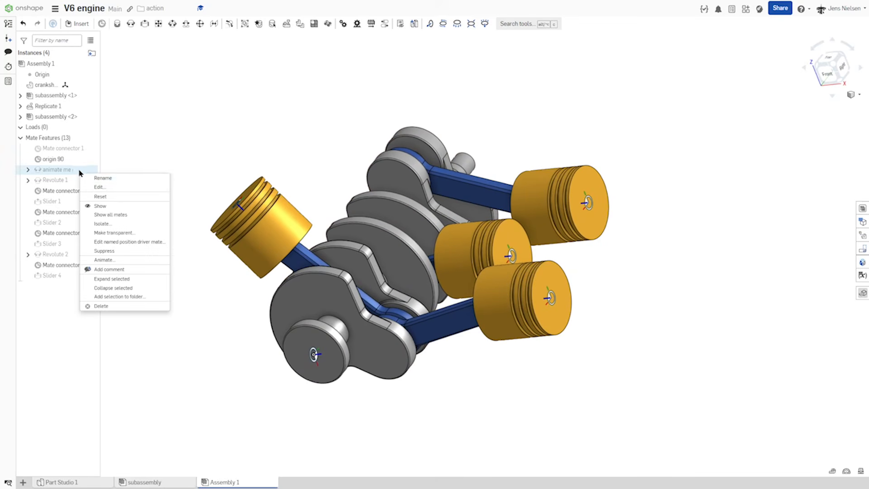
left_click(107, 259)
left_click(20, 390)
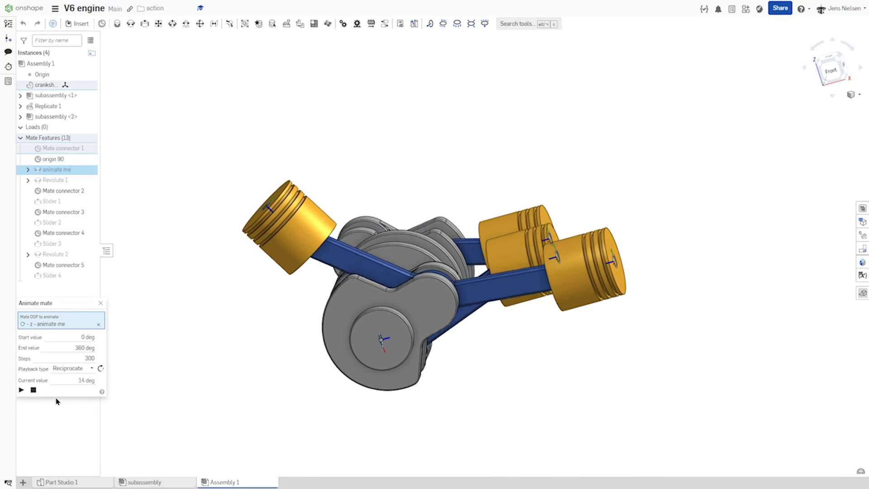
left_click(99, 304)
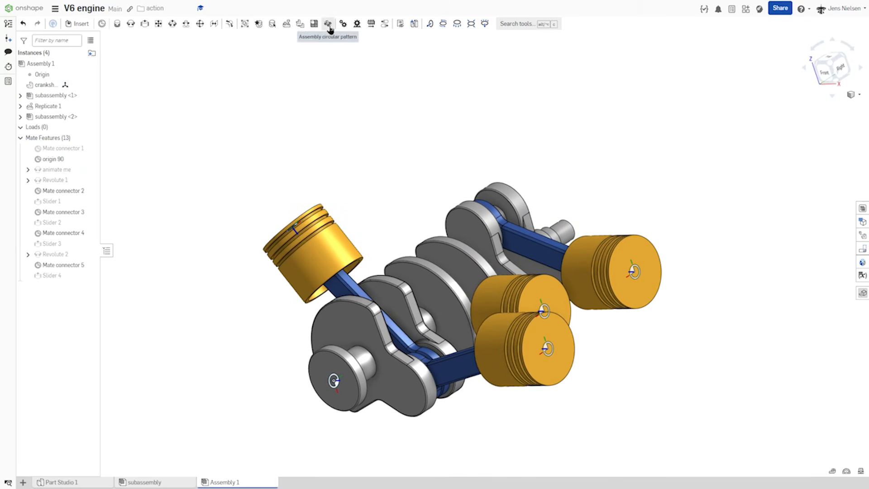
Step: Replicate the new piston and rod onto the middle and rear crankpins, matching edges on the two corresponding crankshaft faces
left_click(286, 25)
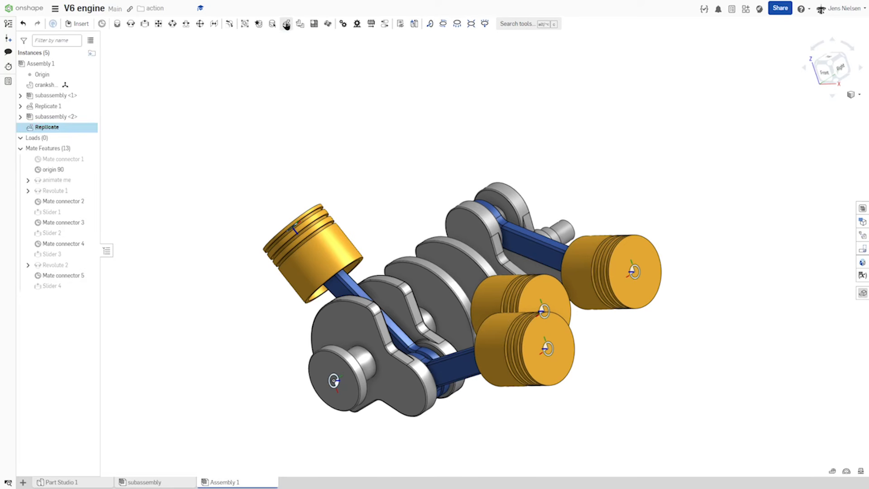
left_click(323, 243)
left_click(342, 269)
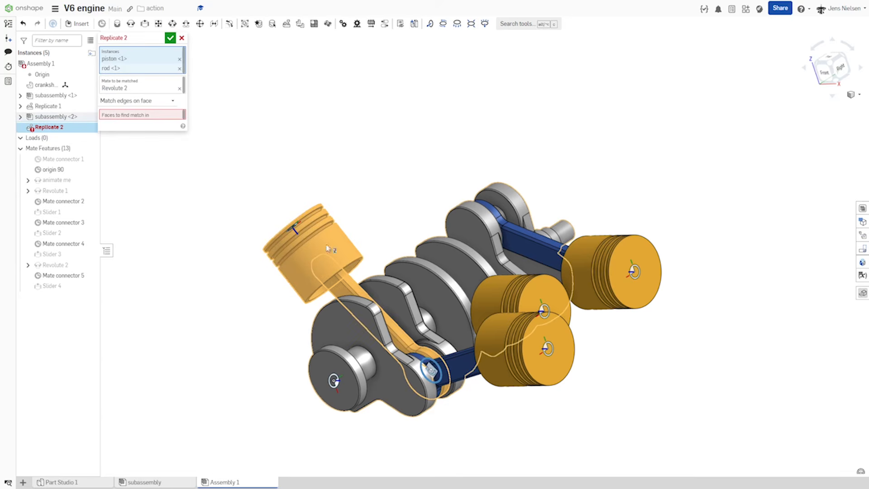
left_click(164, 114)
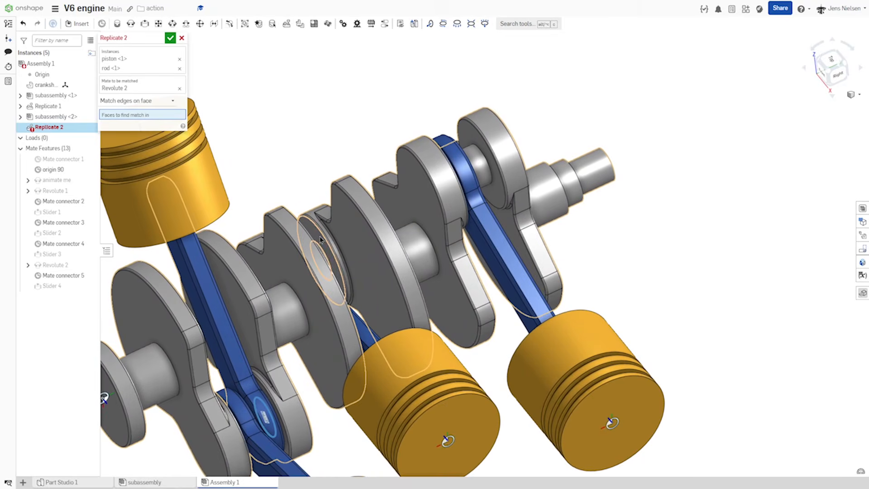
left_click(319, 253)
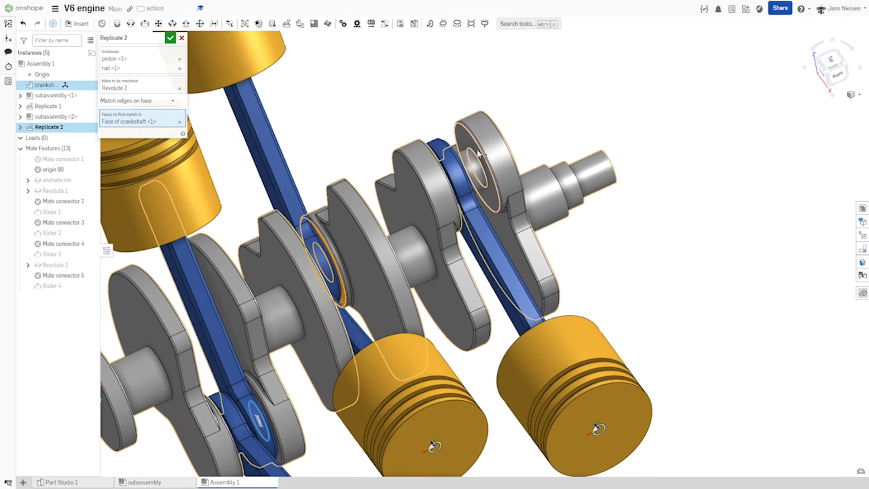
left_click(478, 152)
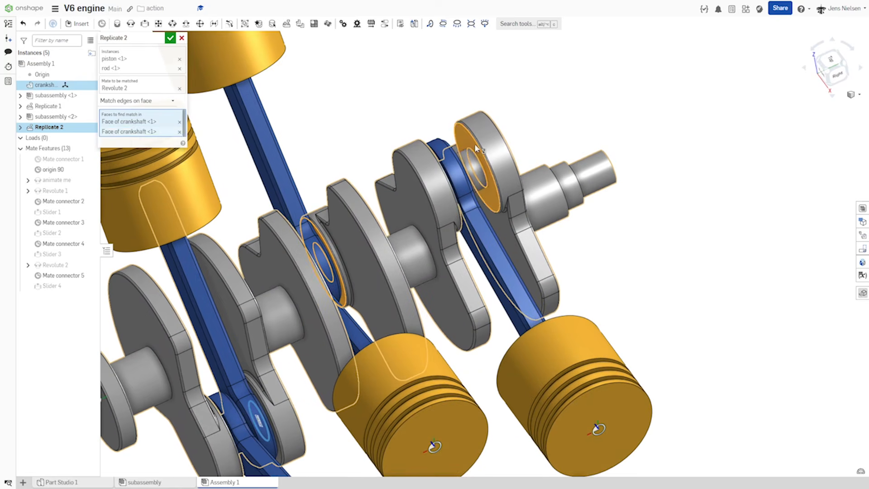
left_click(170, 39)
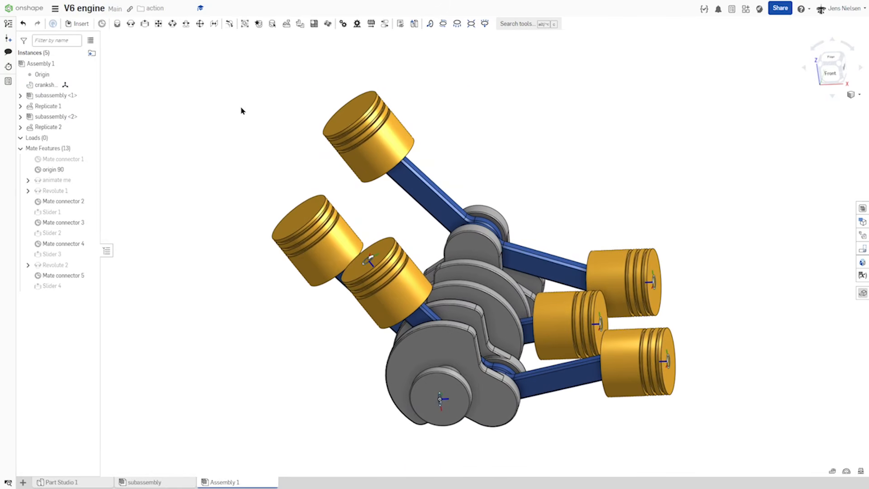
Step: Add a mate connector on the top edge of the replicated middle piston, flipping its primary axis
left_click(103, 24)
scroll(335, 162, "up", 5)
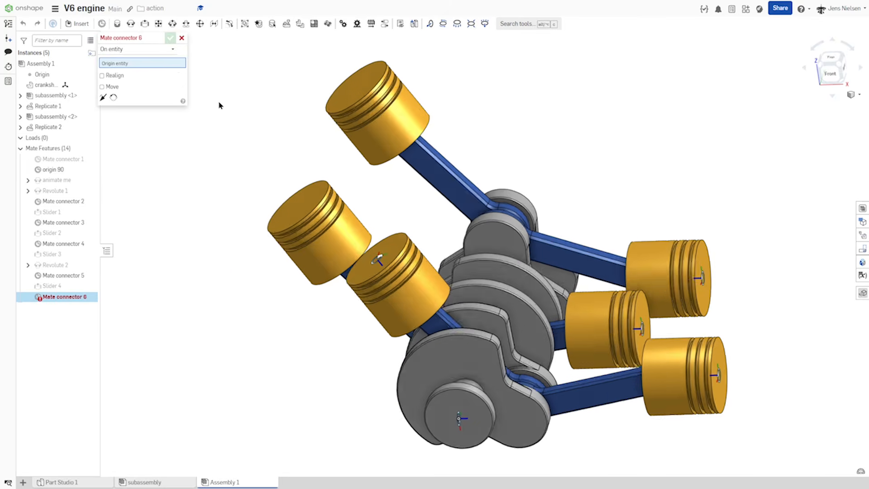
left_click(343, 206)
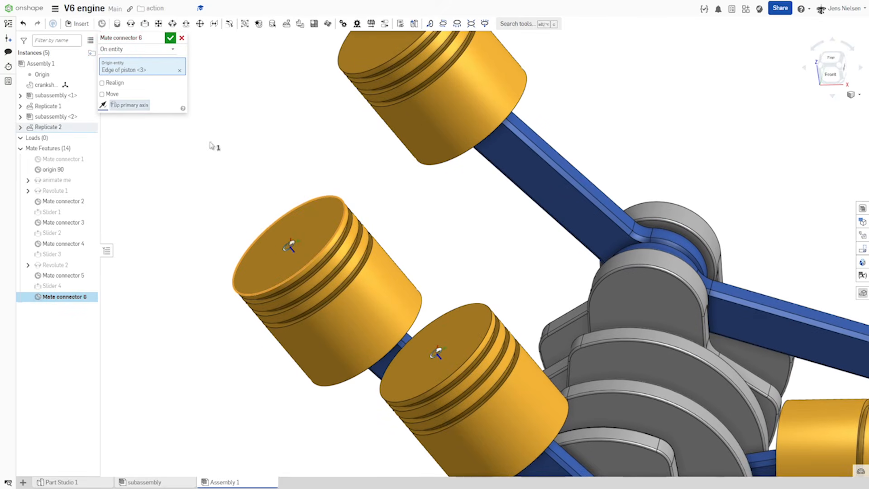
left_click(170, 39)
Step: Measure the distance components between the replicated middle piston's mate connector and the assembly origin
scroll(218, 146, "down", 5)
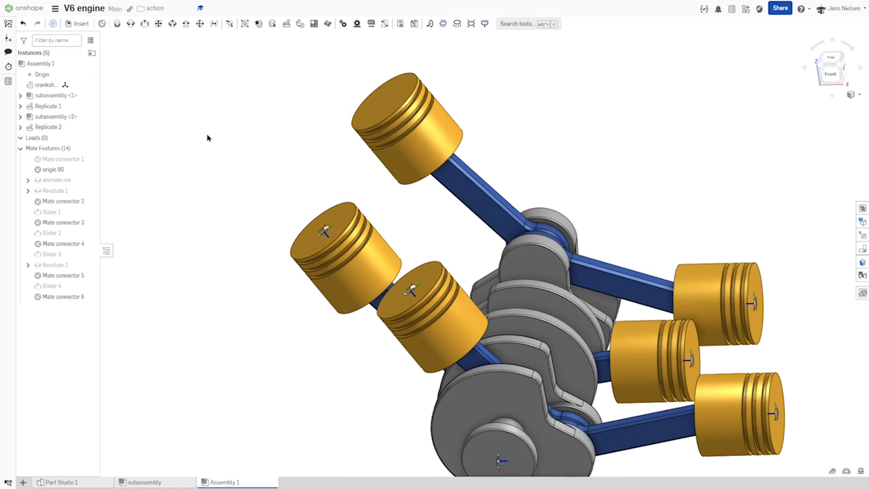
key("f")
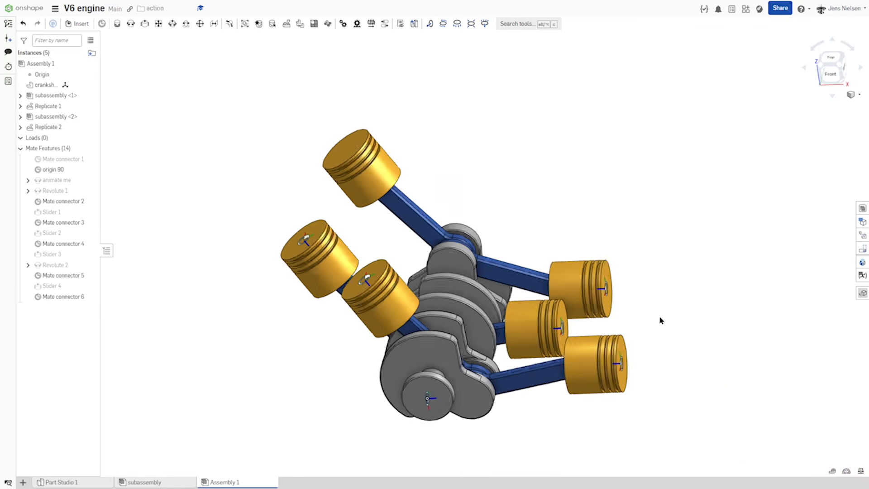
left_click(835, 473)
scroll(311, 209, "up", 4)
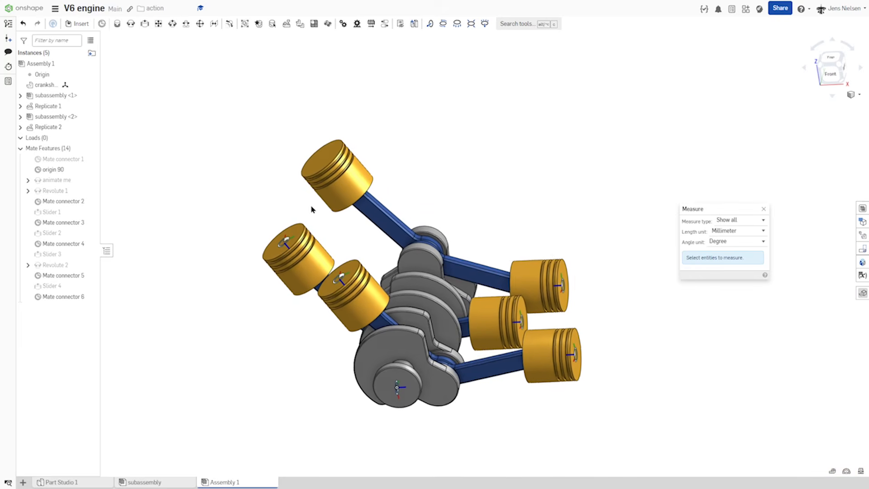
left_click(277, 244)
scroll(428, 351, "up", 5)
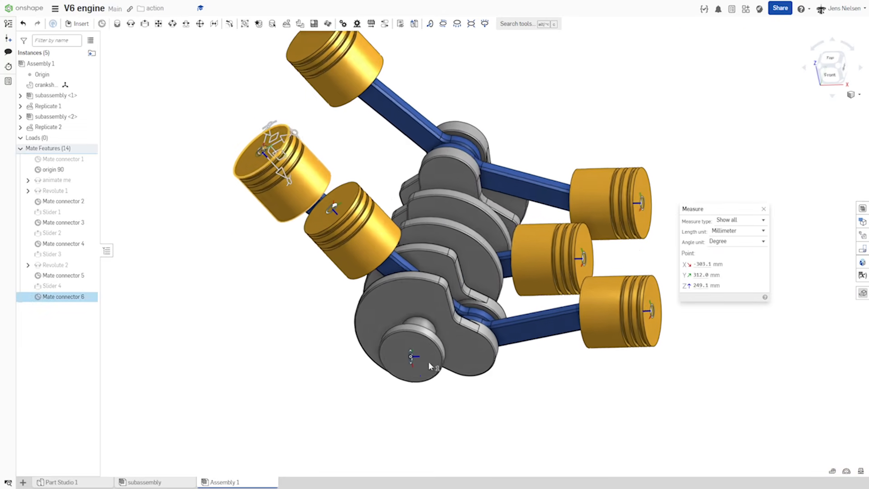
left_click(376, 282)
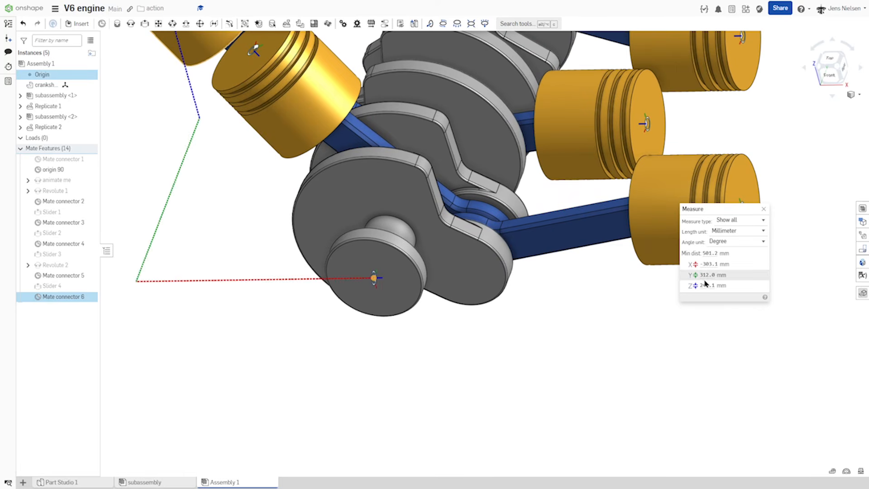
left_click(764, 210)
Step: Start a slider mate between the replicated middle piston's mate connector and the origin 90 connector
scroll(489, 389, "down", 4)
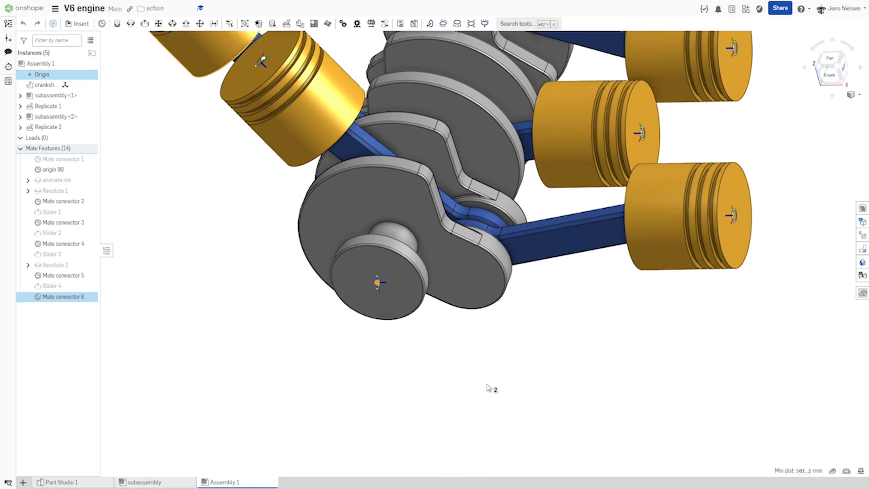
left_click(143, 24)
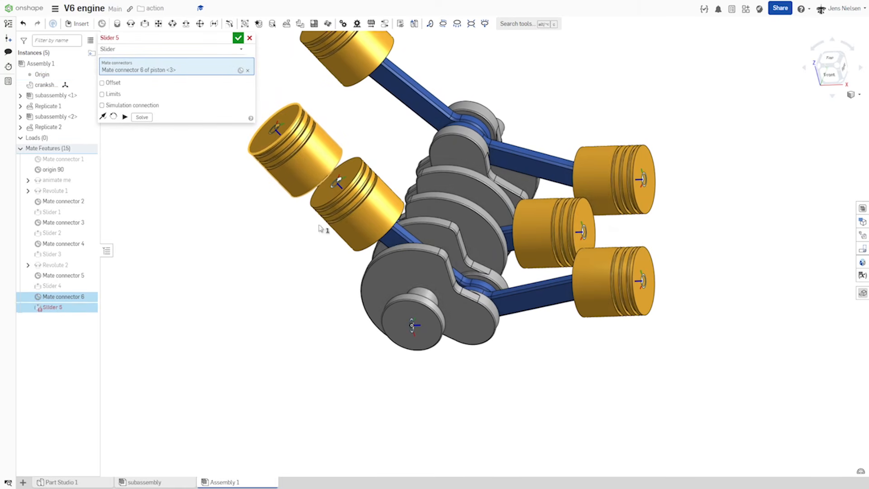
left_click(53, 169)
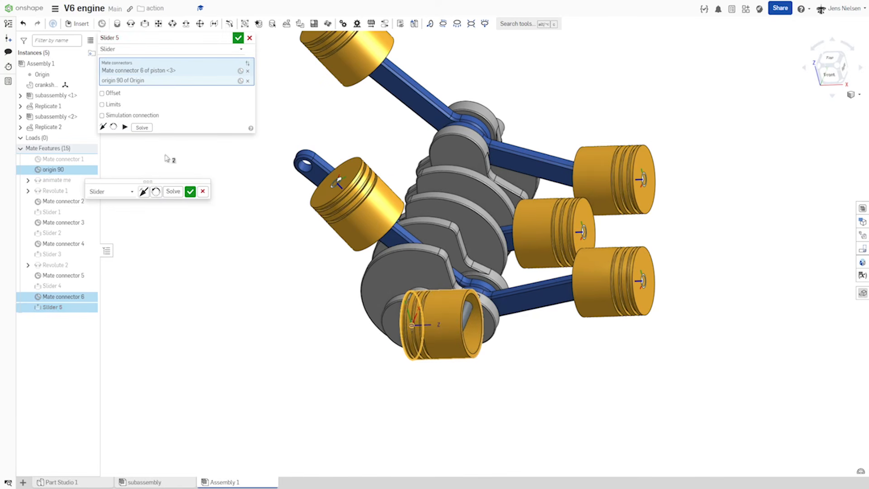
Step: Offset the middle piston's slider mate 312 mm in X, rotate it 60 degrees about X, and accept the mate
left_click(102, 93)
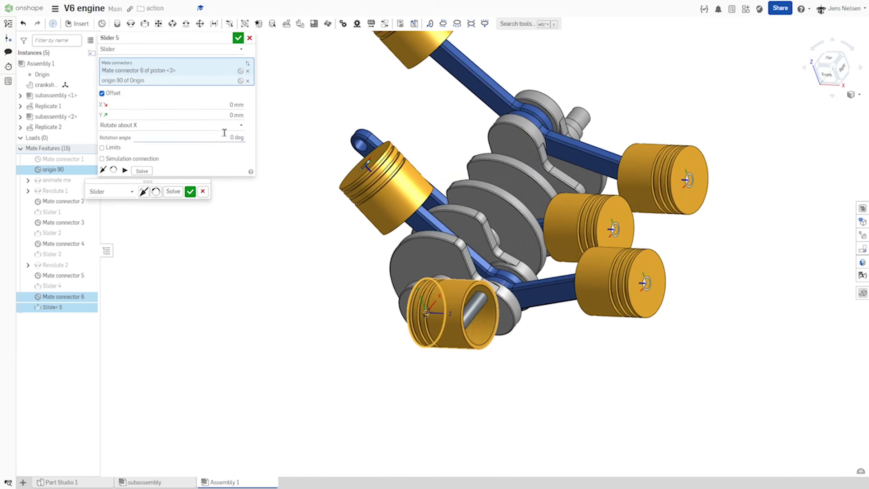
left_click(235, 105)
type("3")
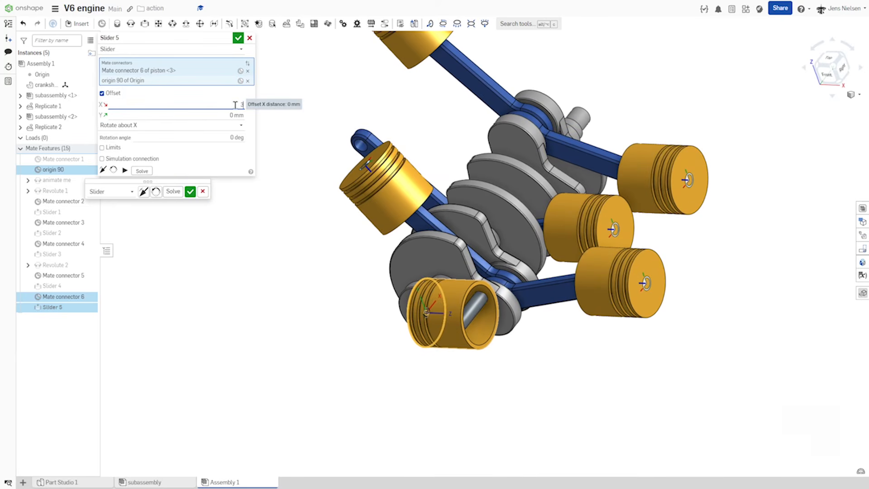
type("12")
key("Tab")
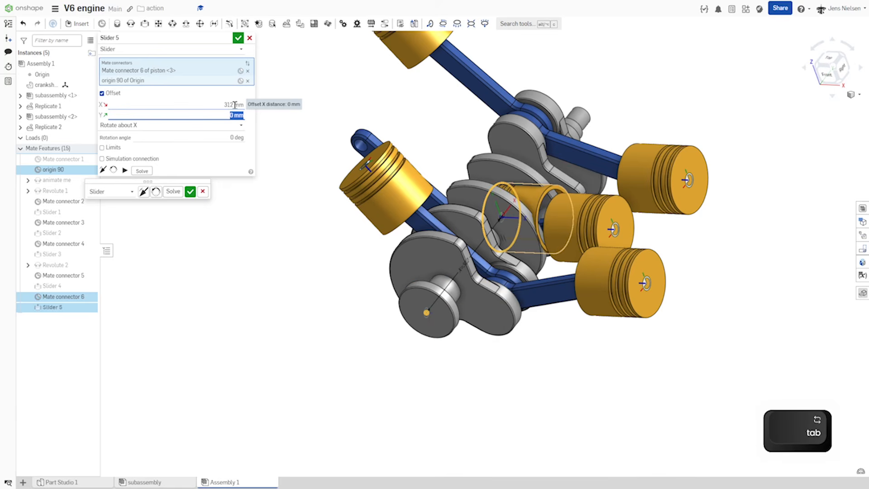
left_click(236, 138)
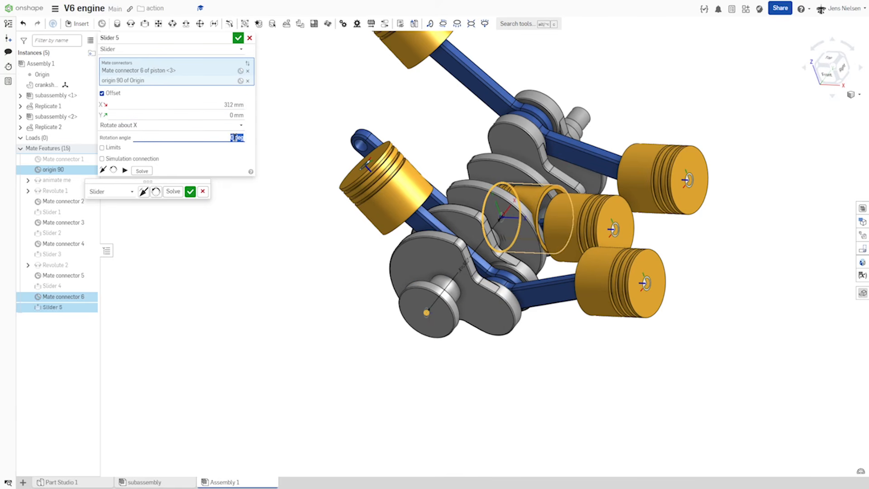
type("60")
key("Tab")
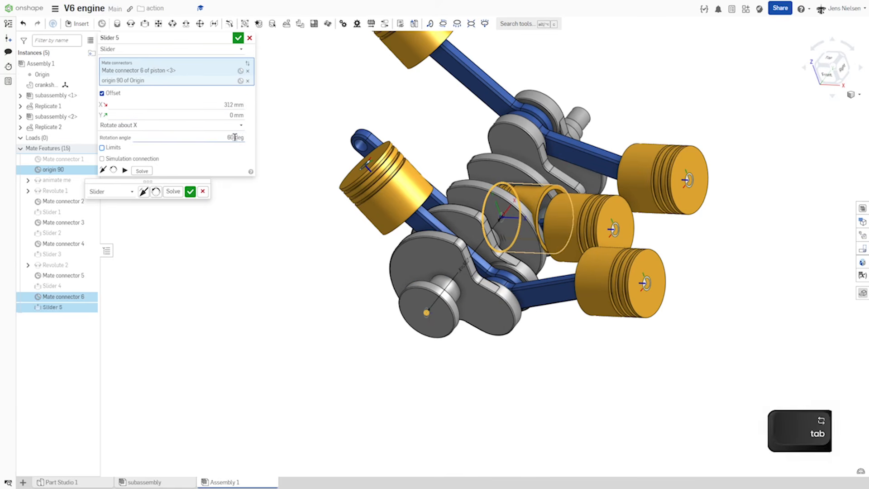
left_click(237, 40)
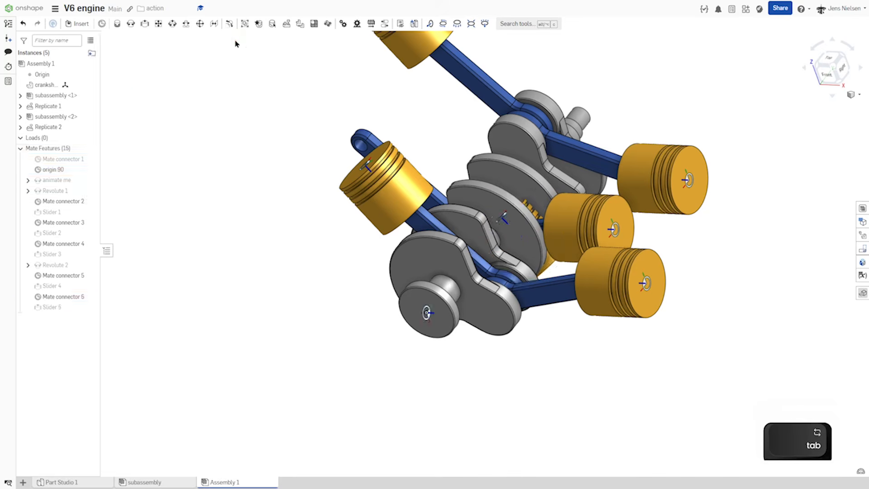
Step: Add a mate connector on the top edge of the replicated rear piston, flipping its primary axis
scroll(543, 163, "up", 3)
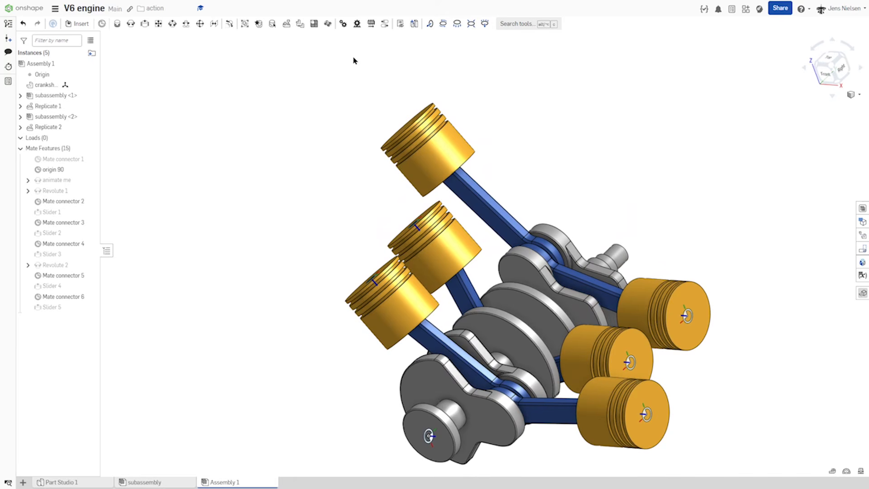
left_click(102, 24)
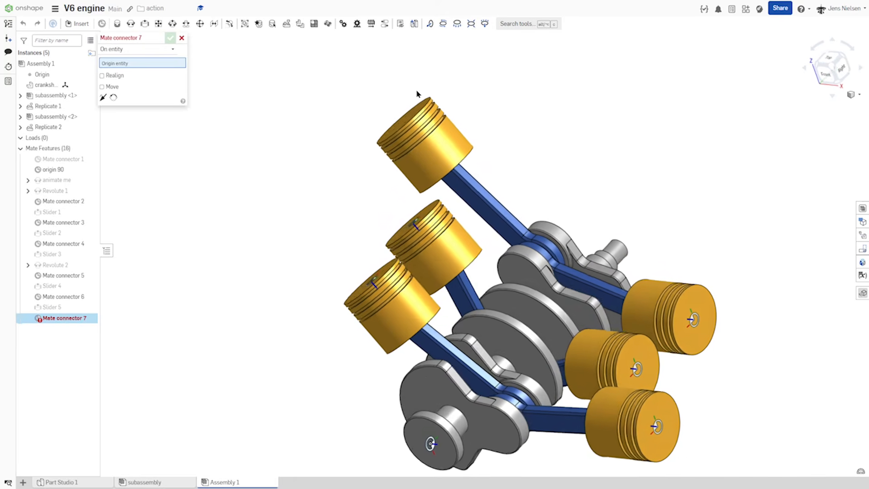
scroll(448, 136, "up", 5)
left_click(471, 150)
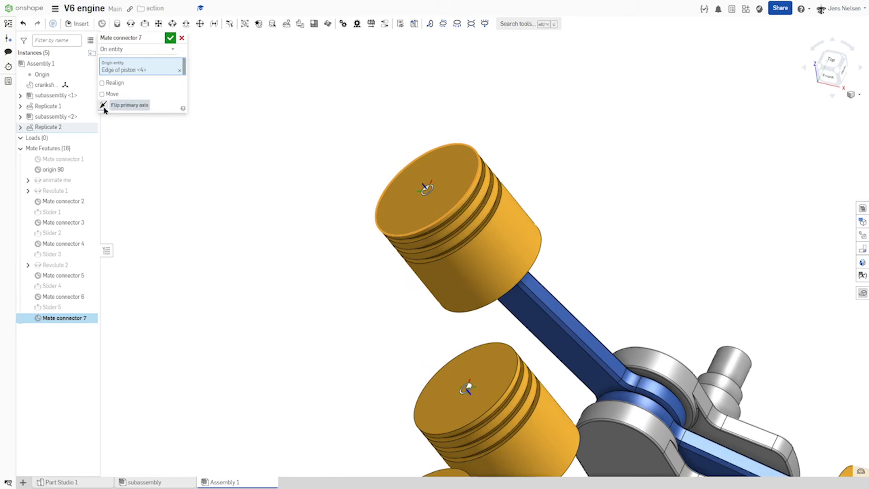
left_click(170, 38)
key("f")
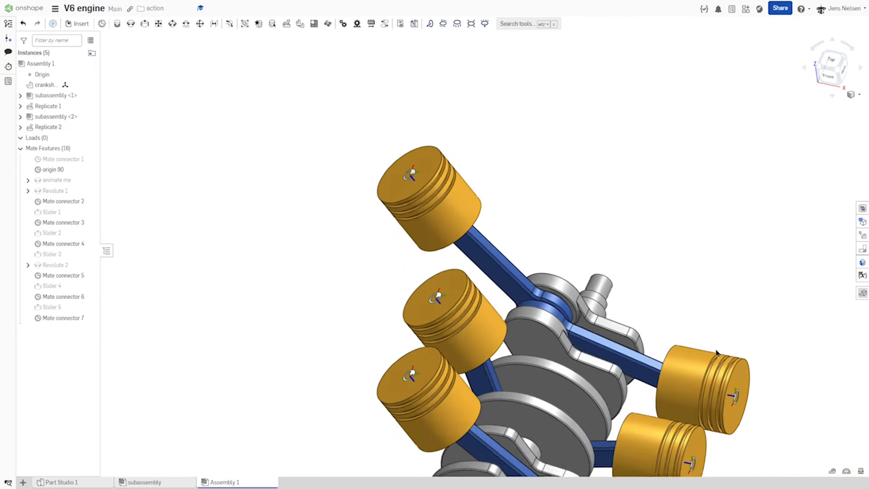
Step: Measure the distance components between the replicated rear piston's mate connector and the assembly origin
left_click(833, 472)
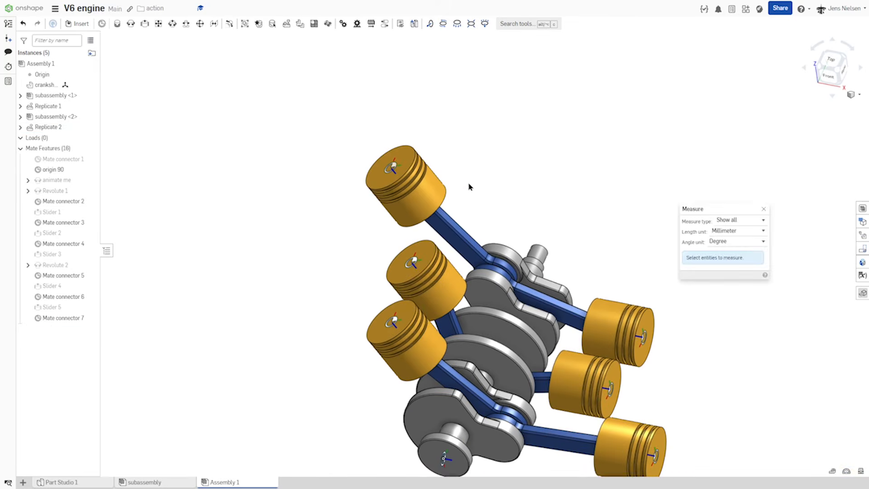
left_click(394, 170)
key("f")
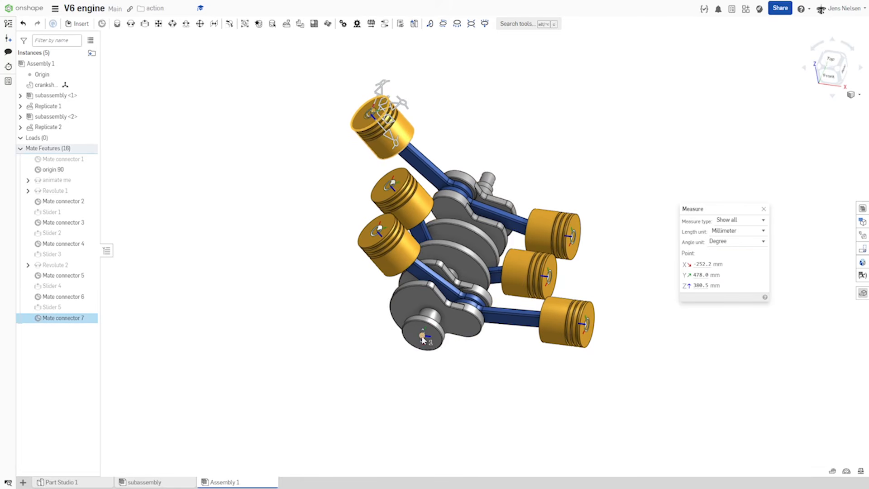
left_click(422, 337)
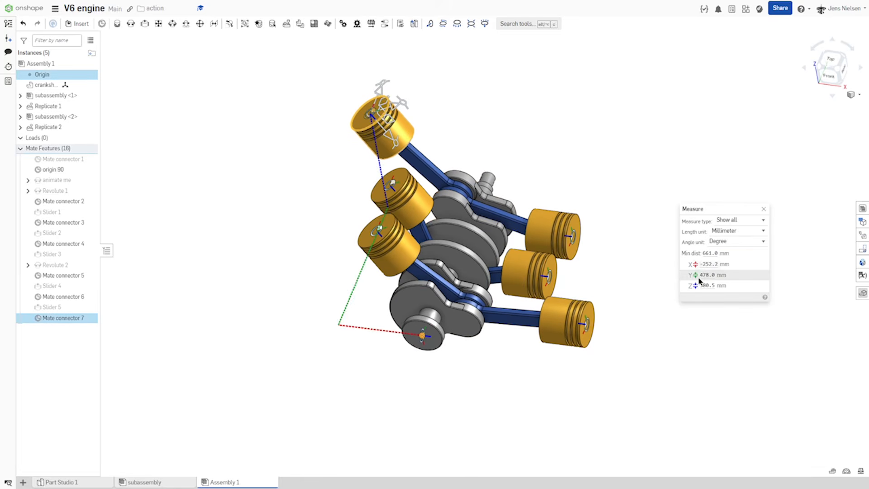
left_click(764, 212)
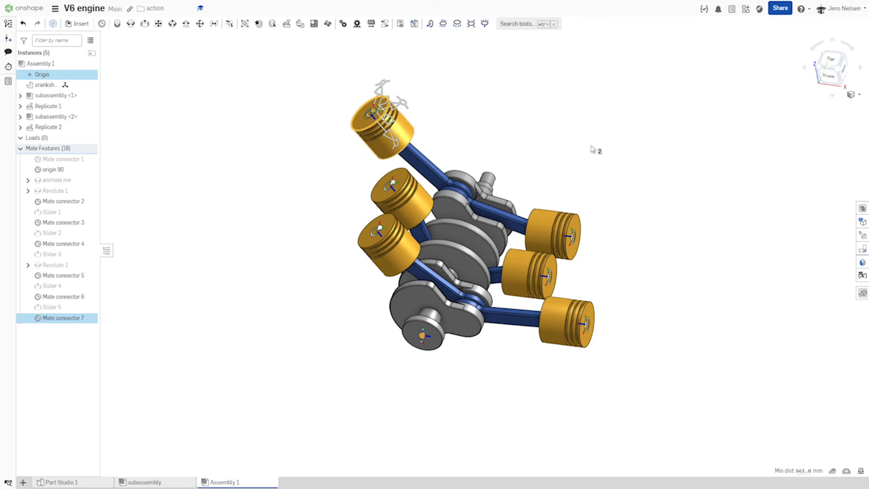
left_click(587, 147)
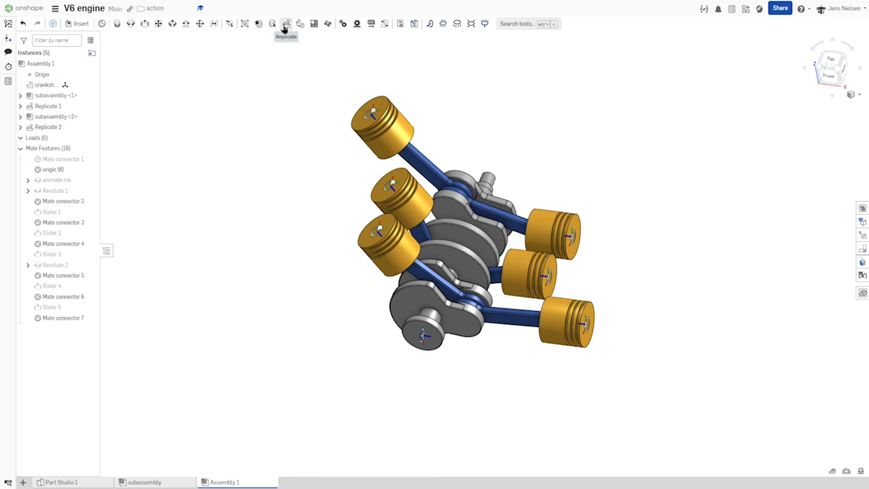
Step: Start a slider mate between the replicated rear piston's mate connector and the origin 90 connector
left_click(144, 24)
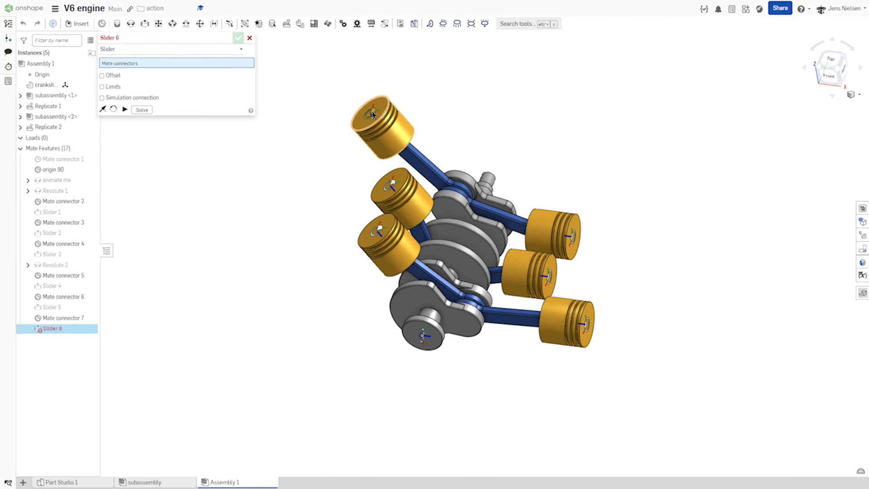
left_click(373, 114)
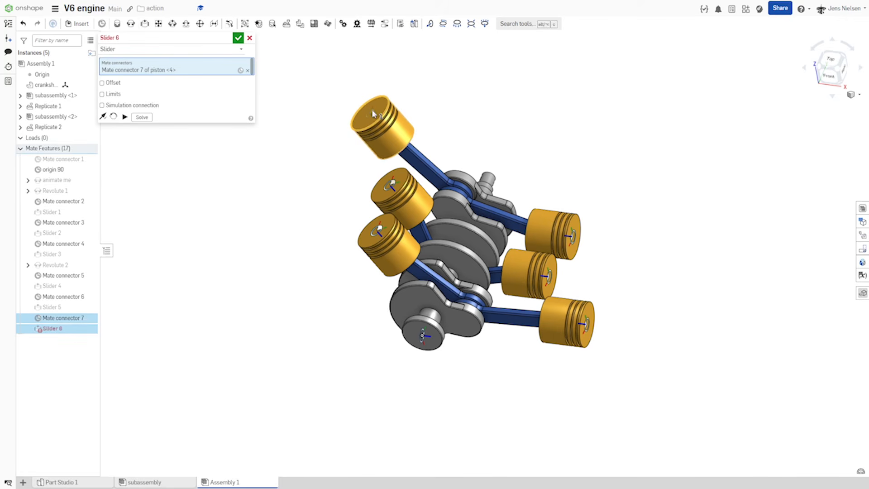
left_click(59, 172)
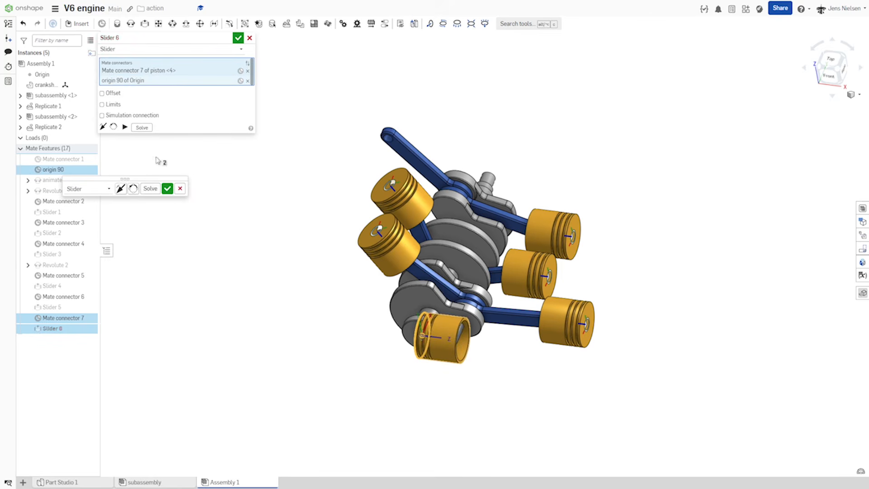
Step: Offset the rear piston's slider mate 478 mm in X, rotate it 60 degrees about X, and accept the mate
left_click(102, 94)
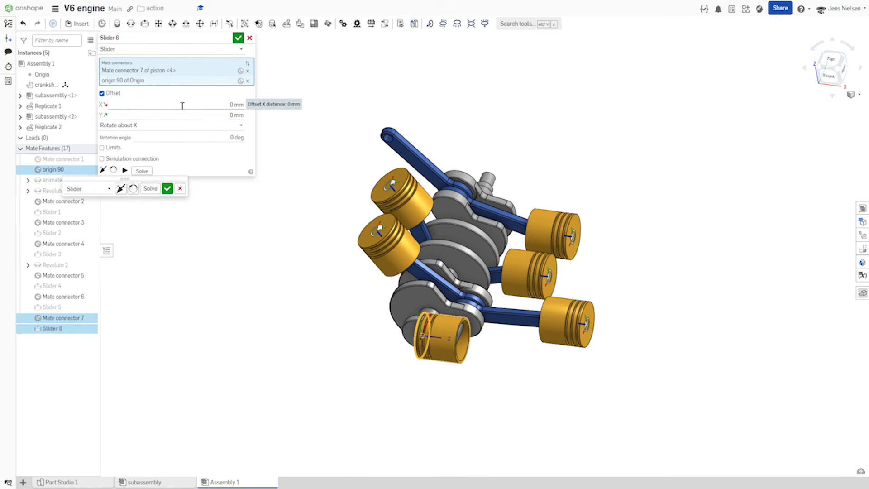
left_click(234, 105)
type("478")
key("Tab")
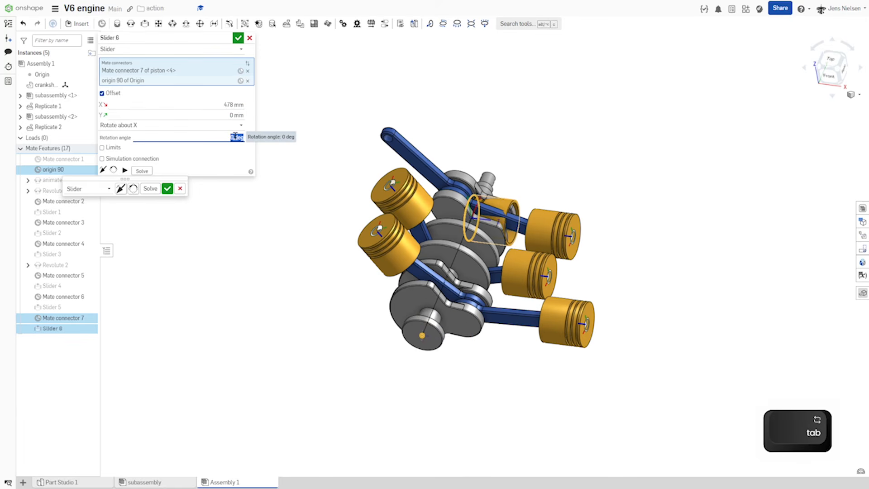
type("90")
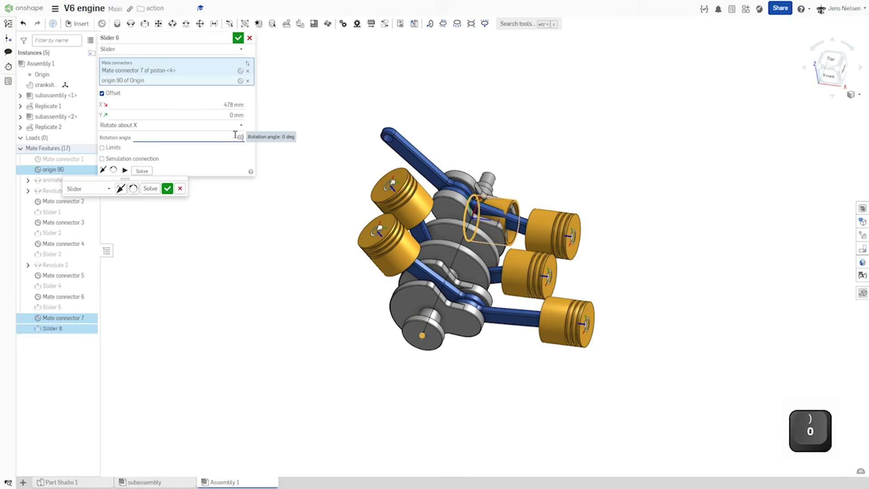
key("Tab")
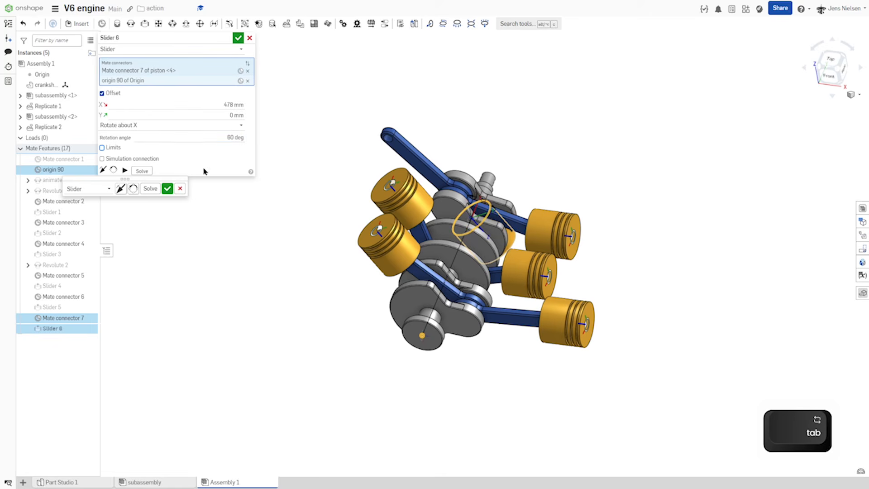
left_click(239, 38)
Step: Hide all mate connectors in the assembly view
right_click_drag(311, 182, 258, 176)
scroll(586, 198, "up", 3)
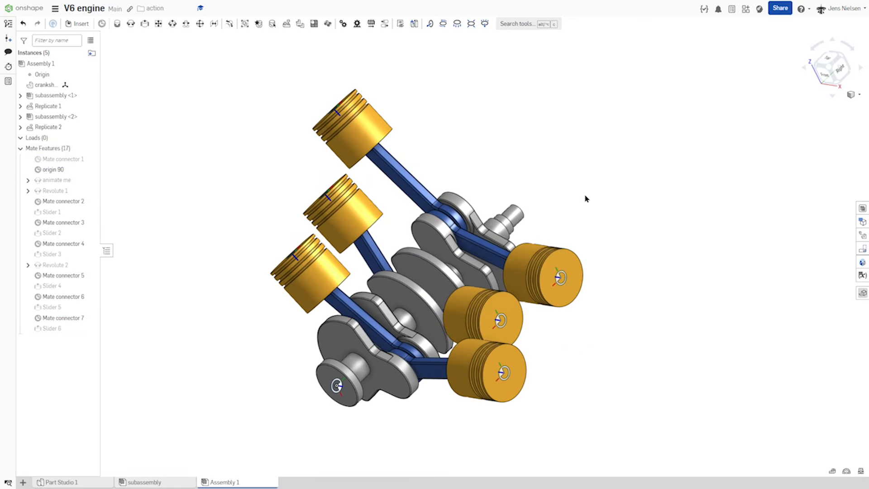
key("k")
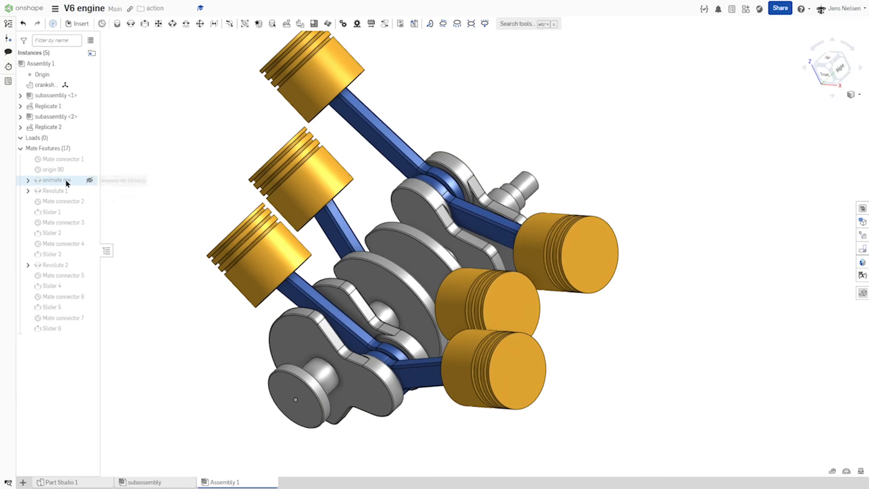
Step: Play the "animate me" revolute mate's animation with looping playback and 44 steps, and collapse the instance list
mouse_move(64, 181)
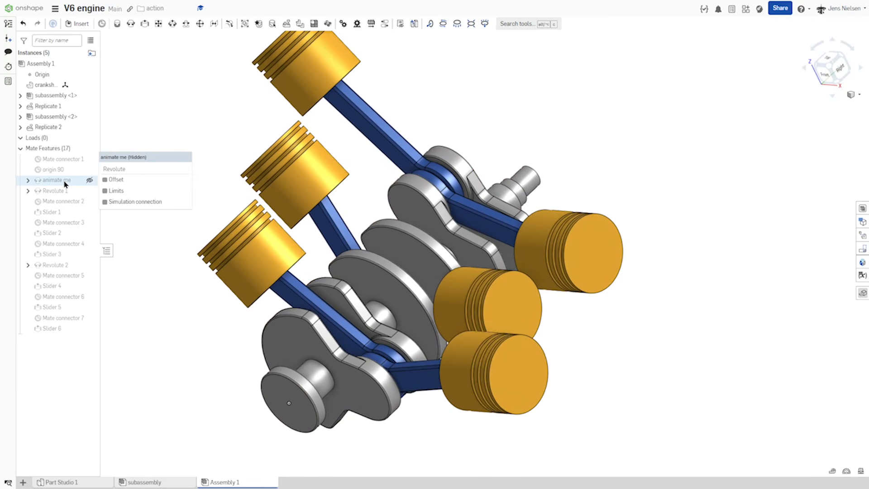
right_click(66, 182)
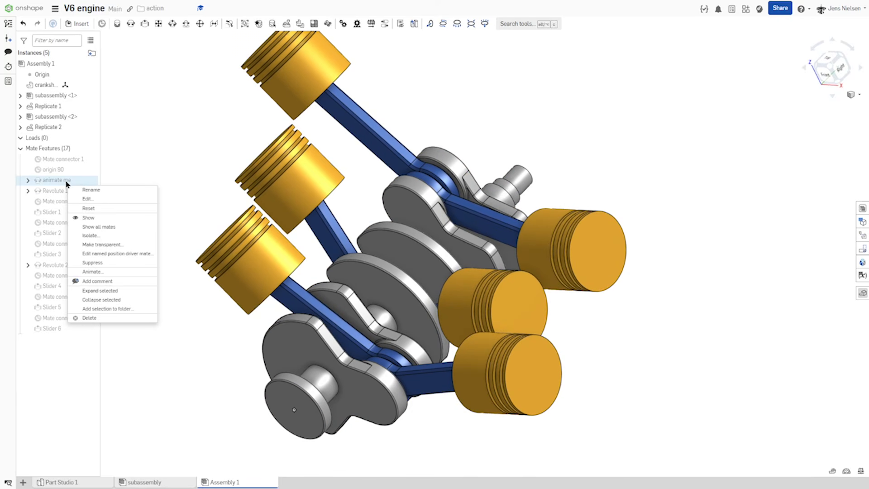
left_click(92, 271)
left_click(92, 369)
left_click(62, 403)
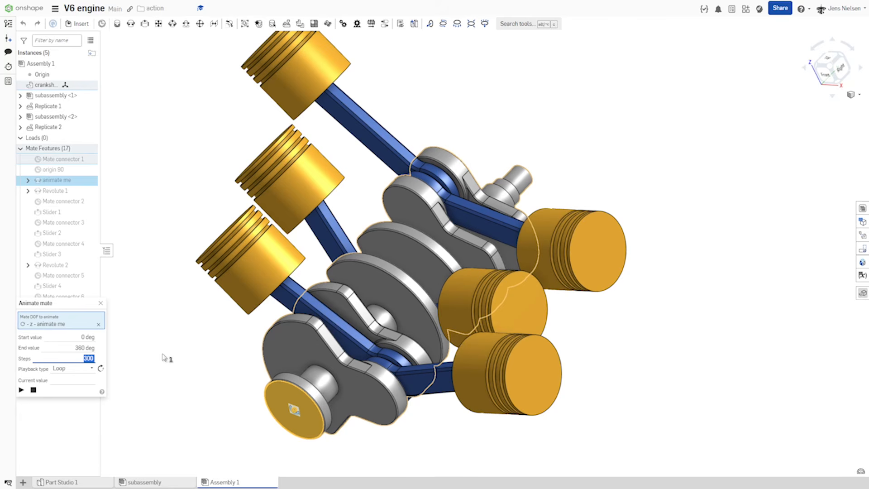
type("44")
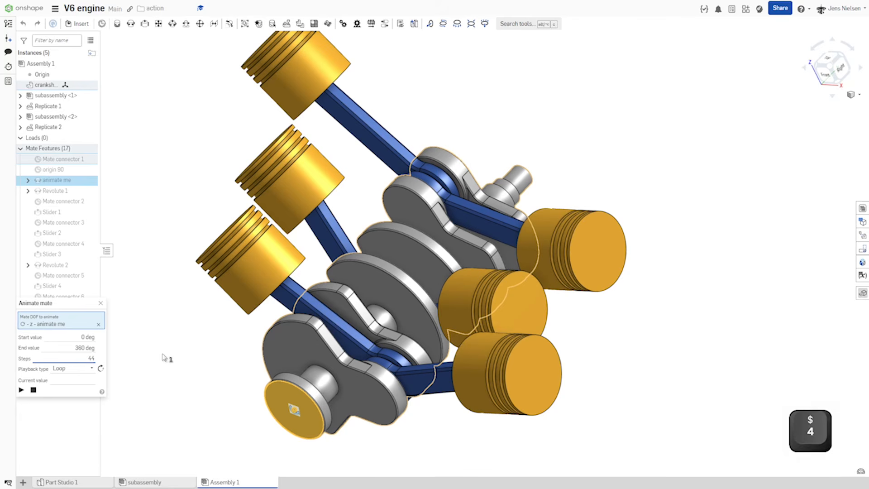
key("Tab")
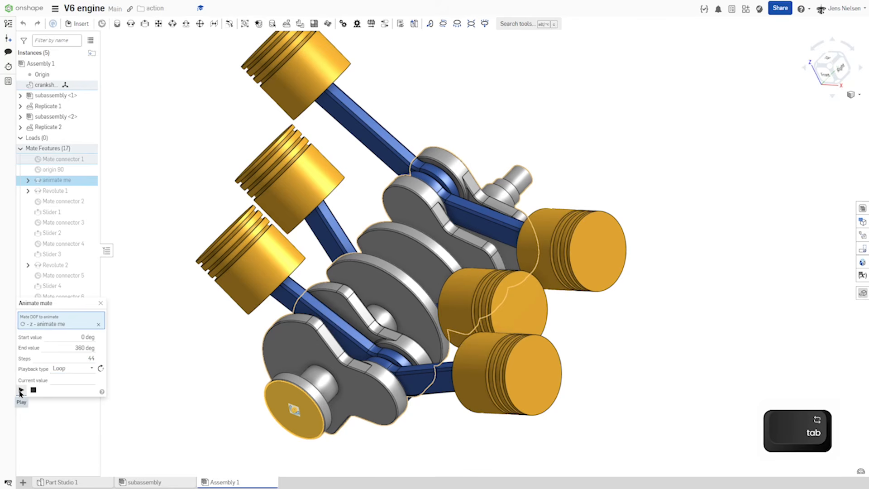
left_click(21, 391)
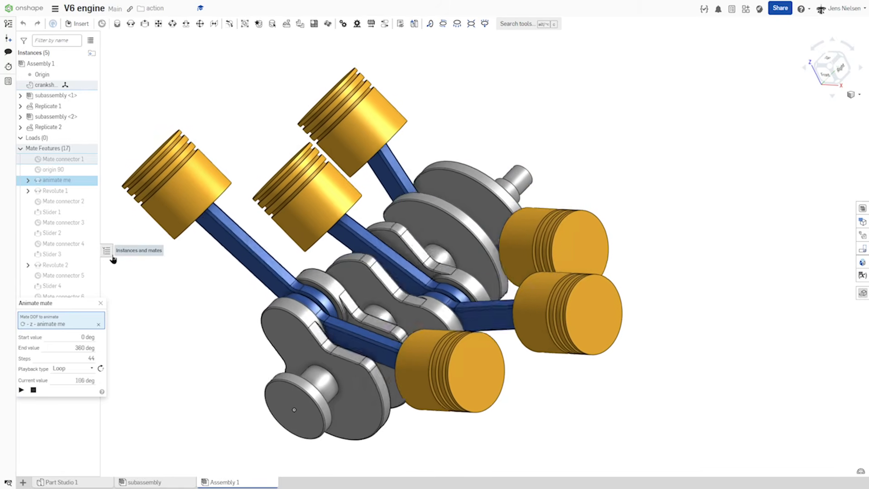
left_click(111, 255)
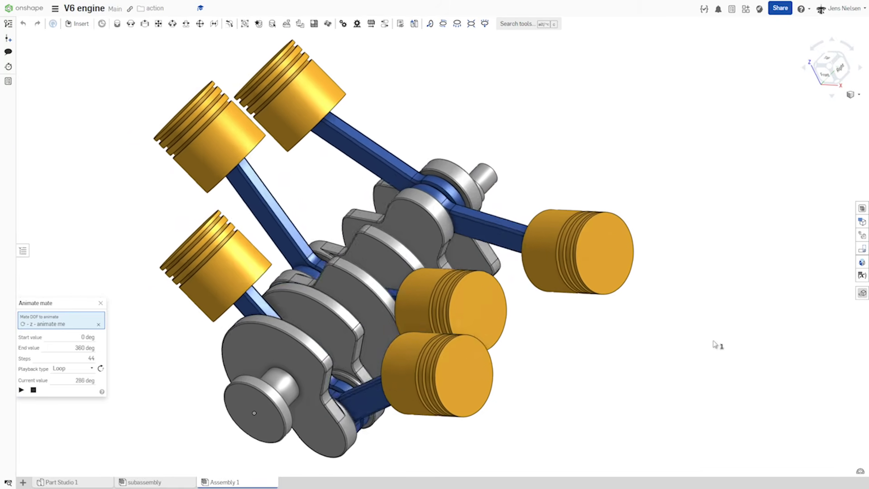